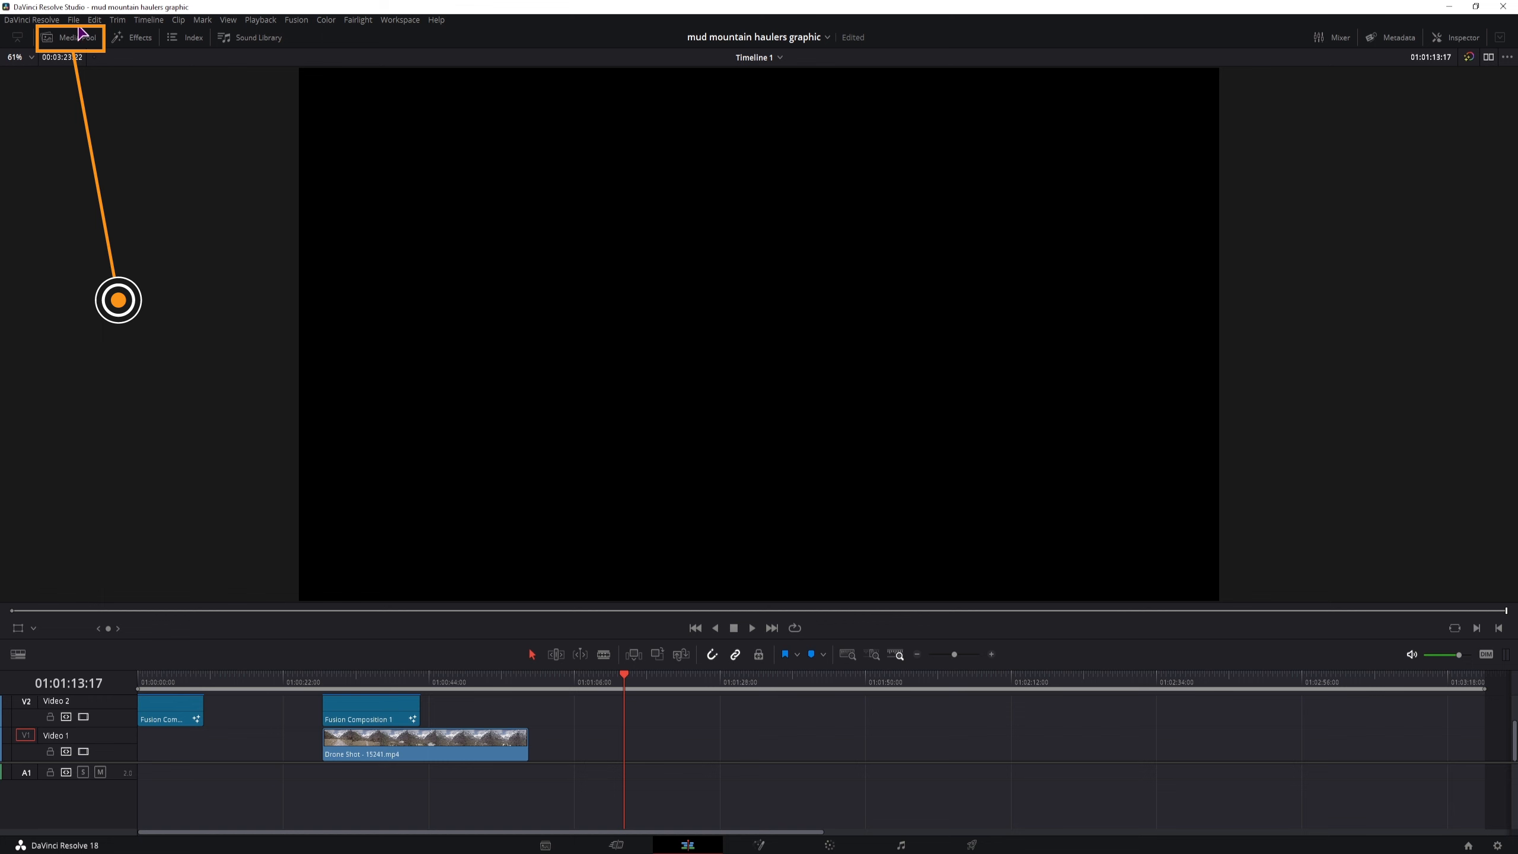
# Create a new Fusion composition clip named TempElevation with a duration of 10 seconds in the media pool
pyautogui.click(79, 41)
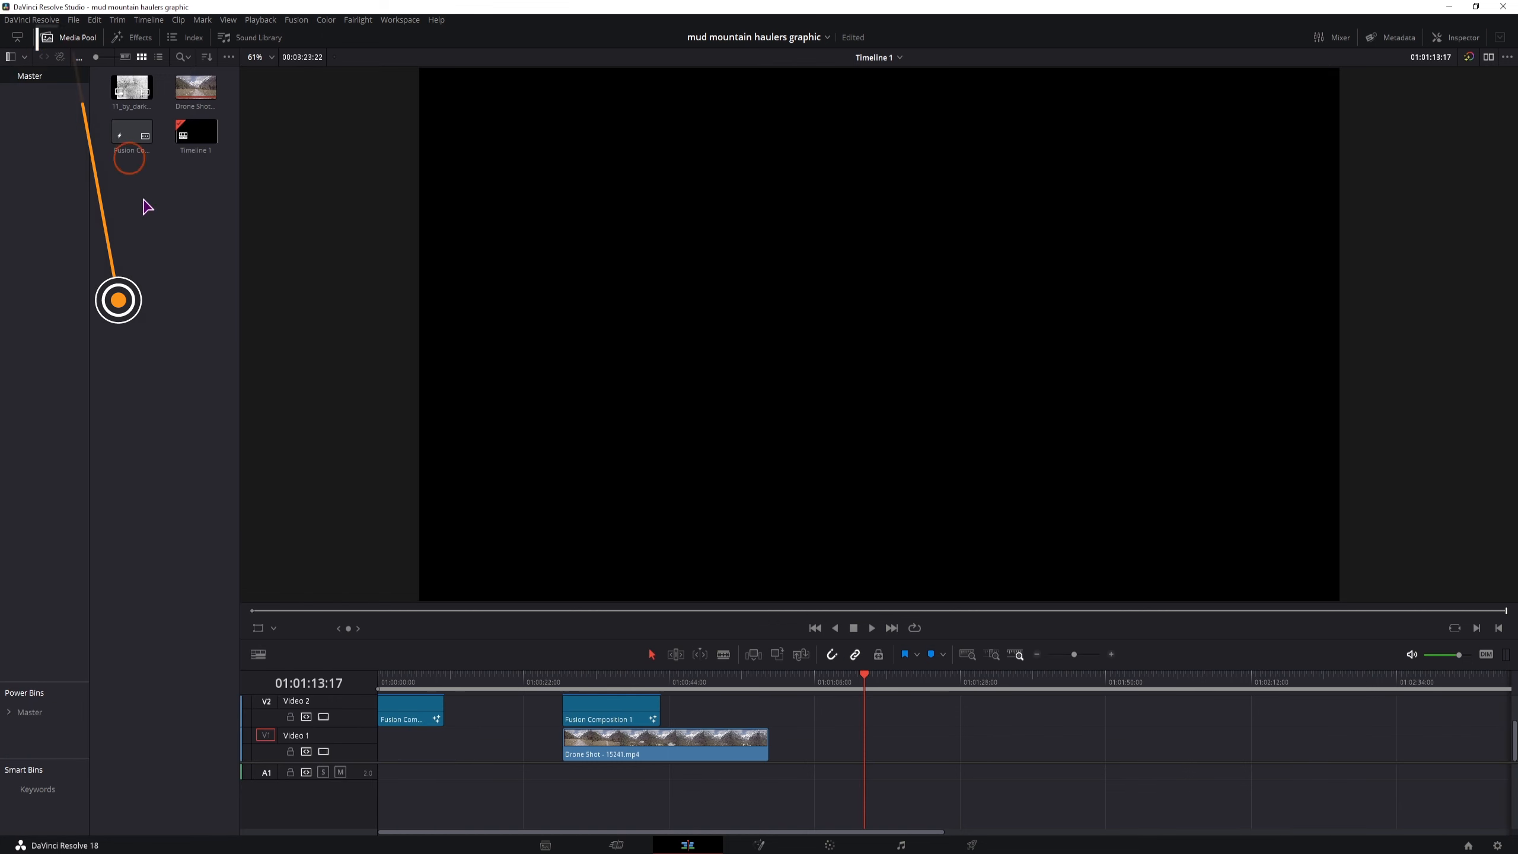
pyautogui.rightClick(165, 358)
pyautogui.click(225, 412)
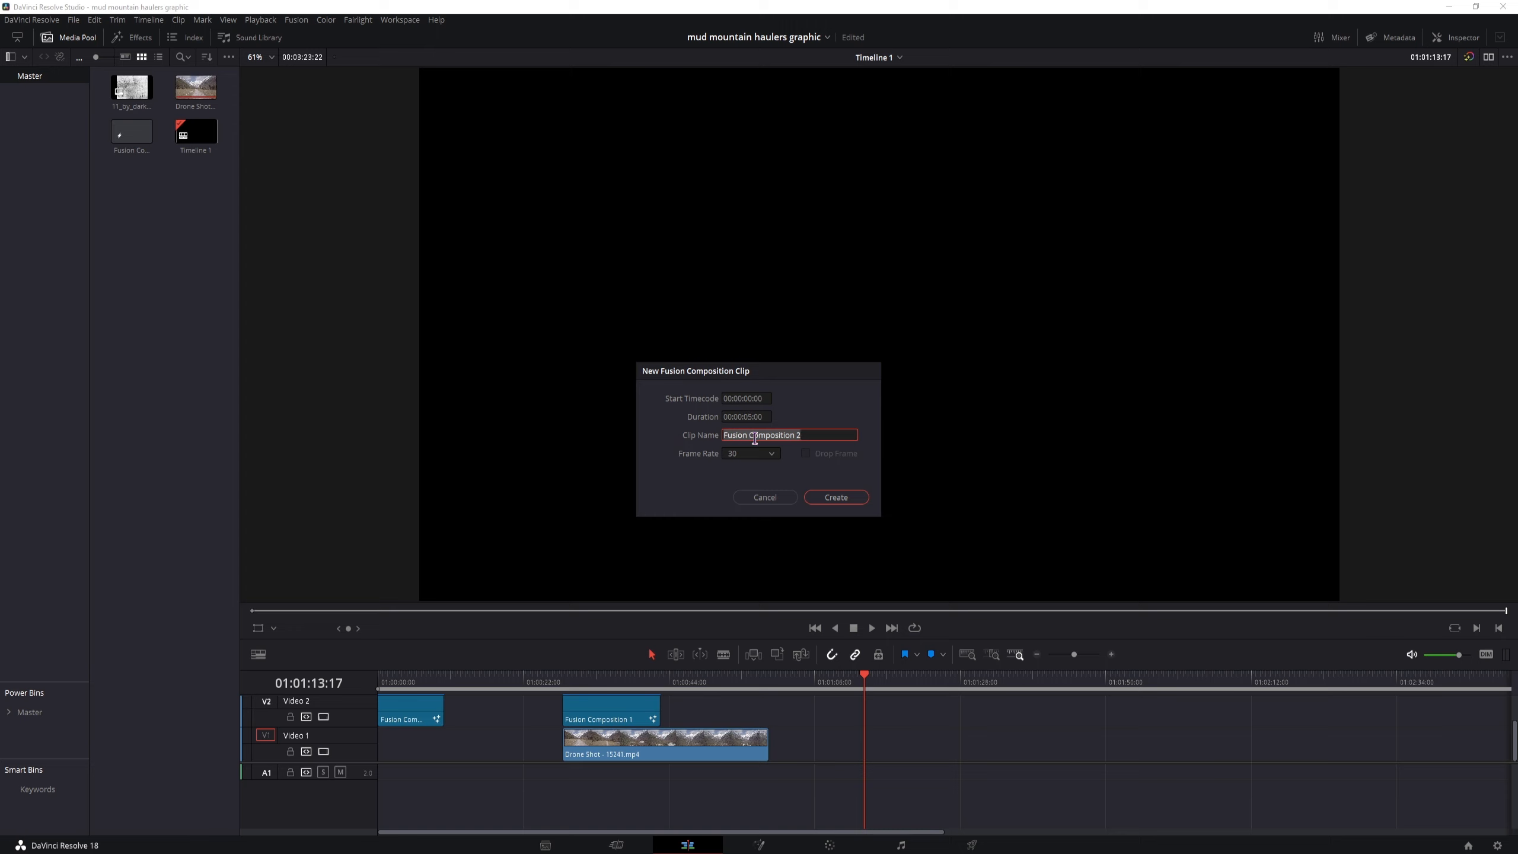
pyautogui.write('TempElevation')
pyautogui.click(751, 417)
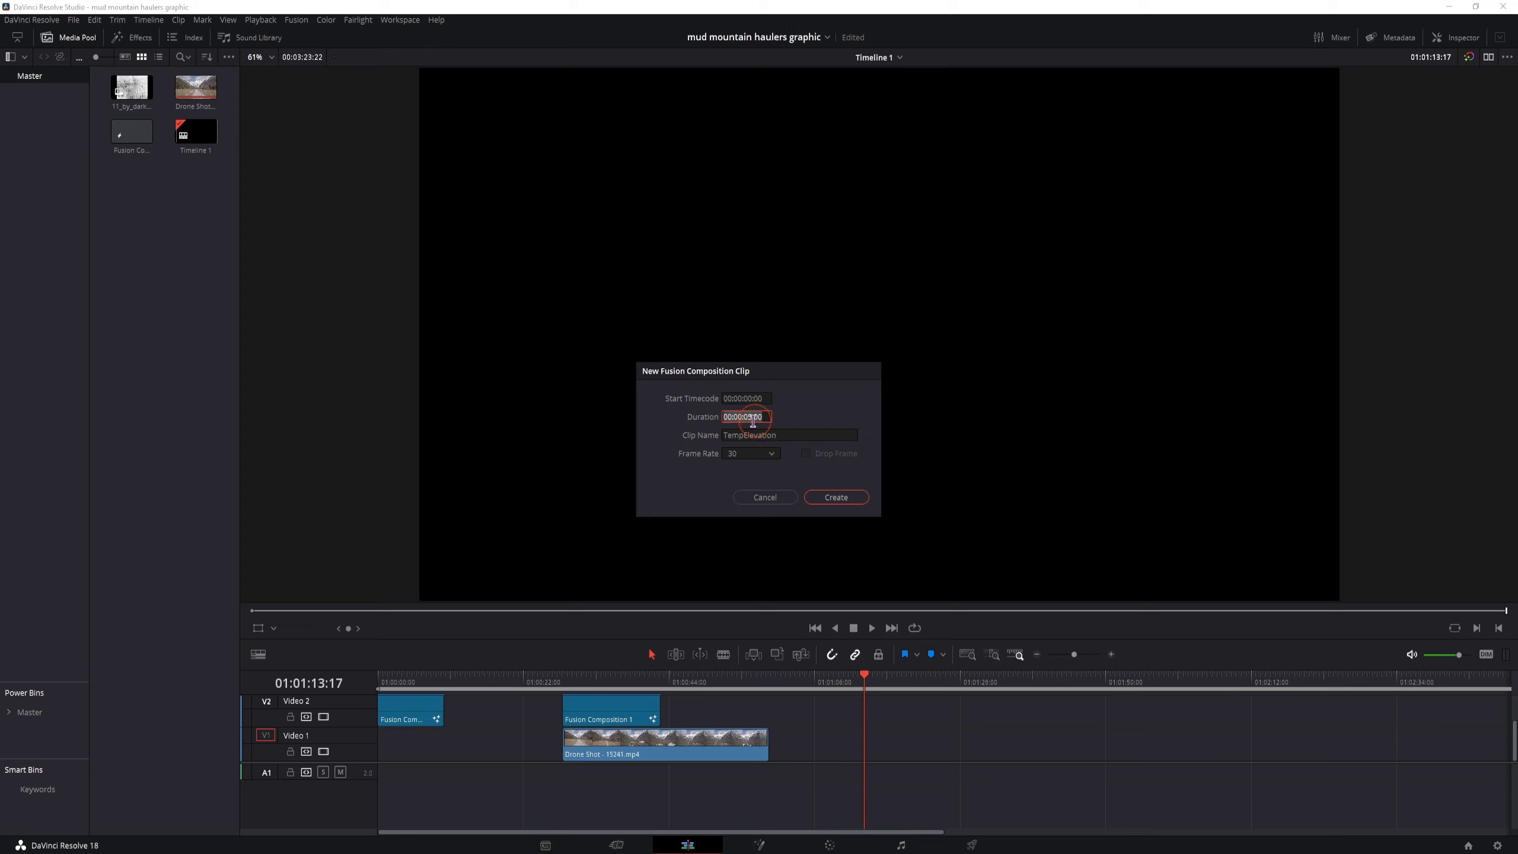
pyautogui.click(752, 417)
pyautogui.press('BackSpace')
pyautogui.press('BackSpace')
pyautogui.write('10')
pyautogui.click(837, 497)
# Place the TempElevation clip on the Video 1 track at the playhead and open it on the Fusion page
pyautogui.moveTo(195, 132); pyautogui.dragTo(874, 756)
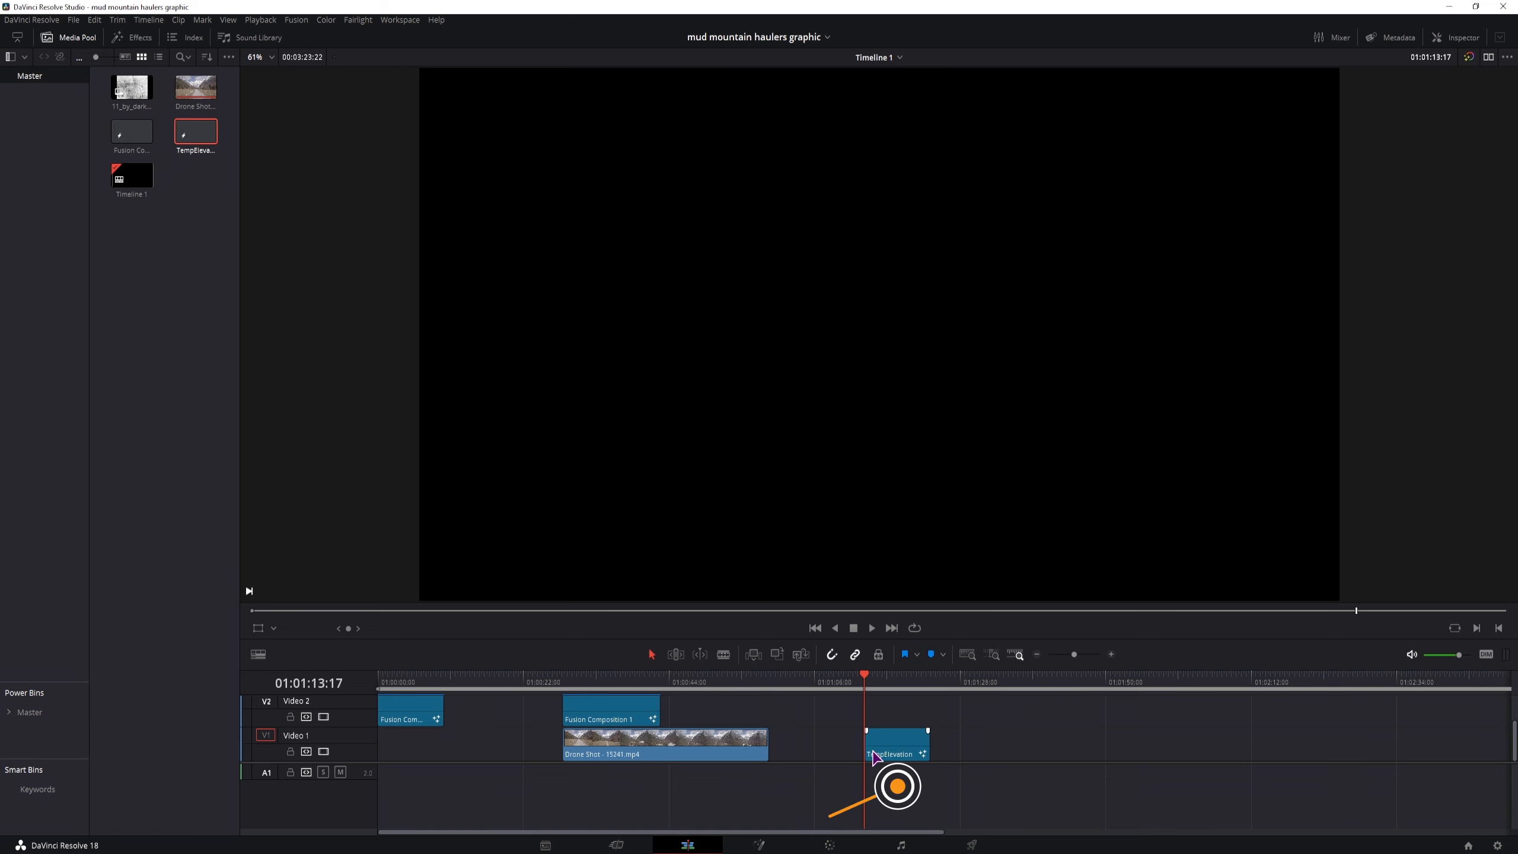
pyautogui.click(876, 751)
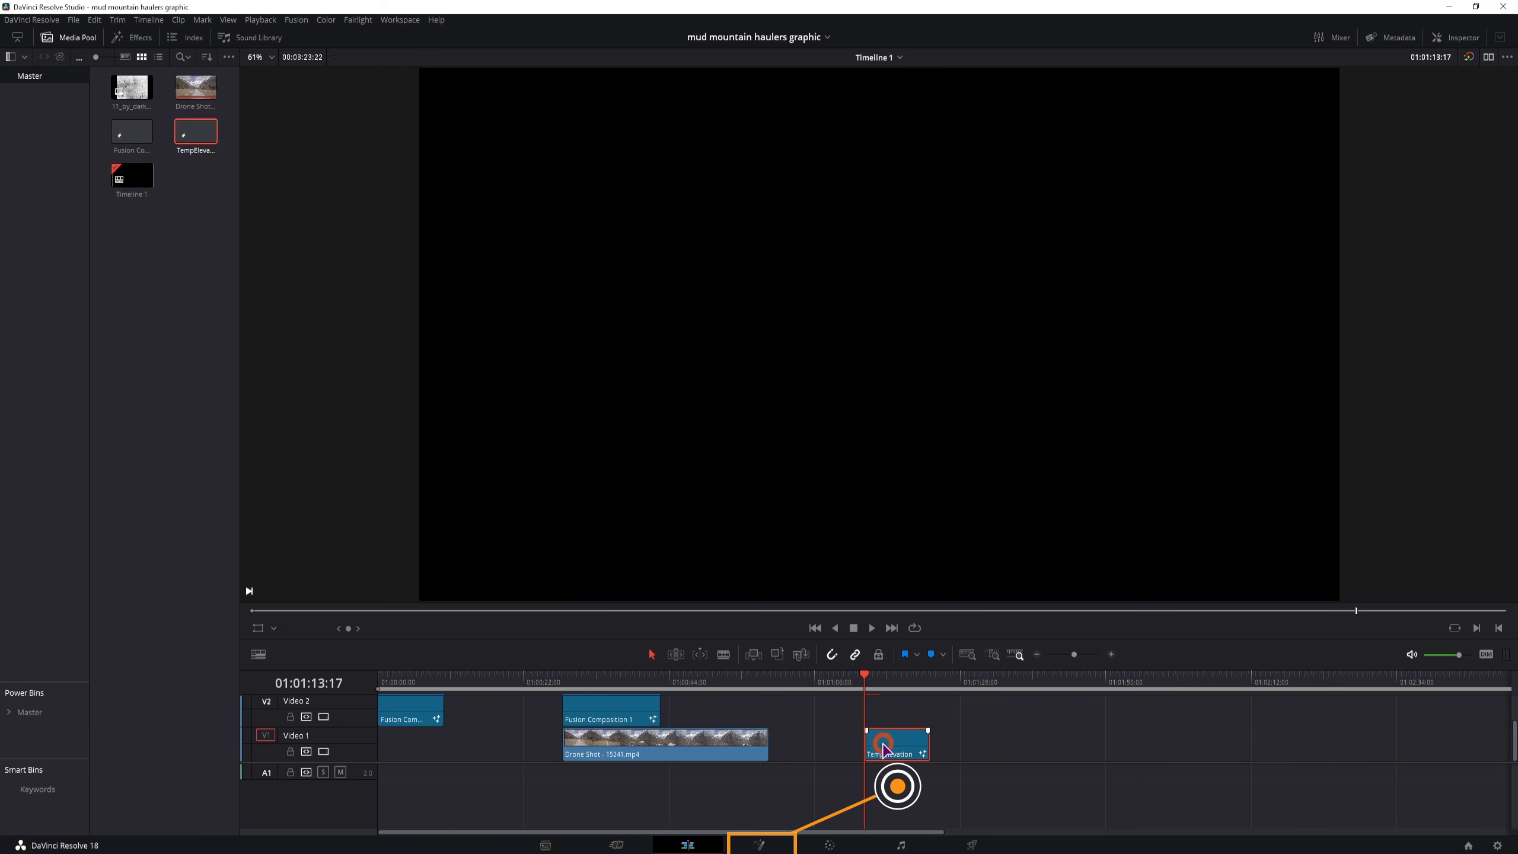
pyautogui.click(760, 843)
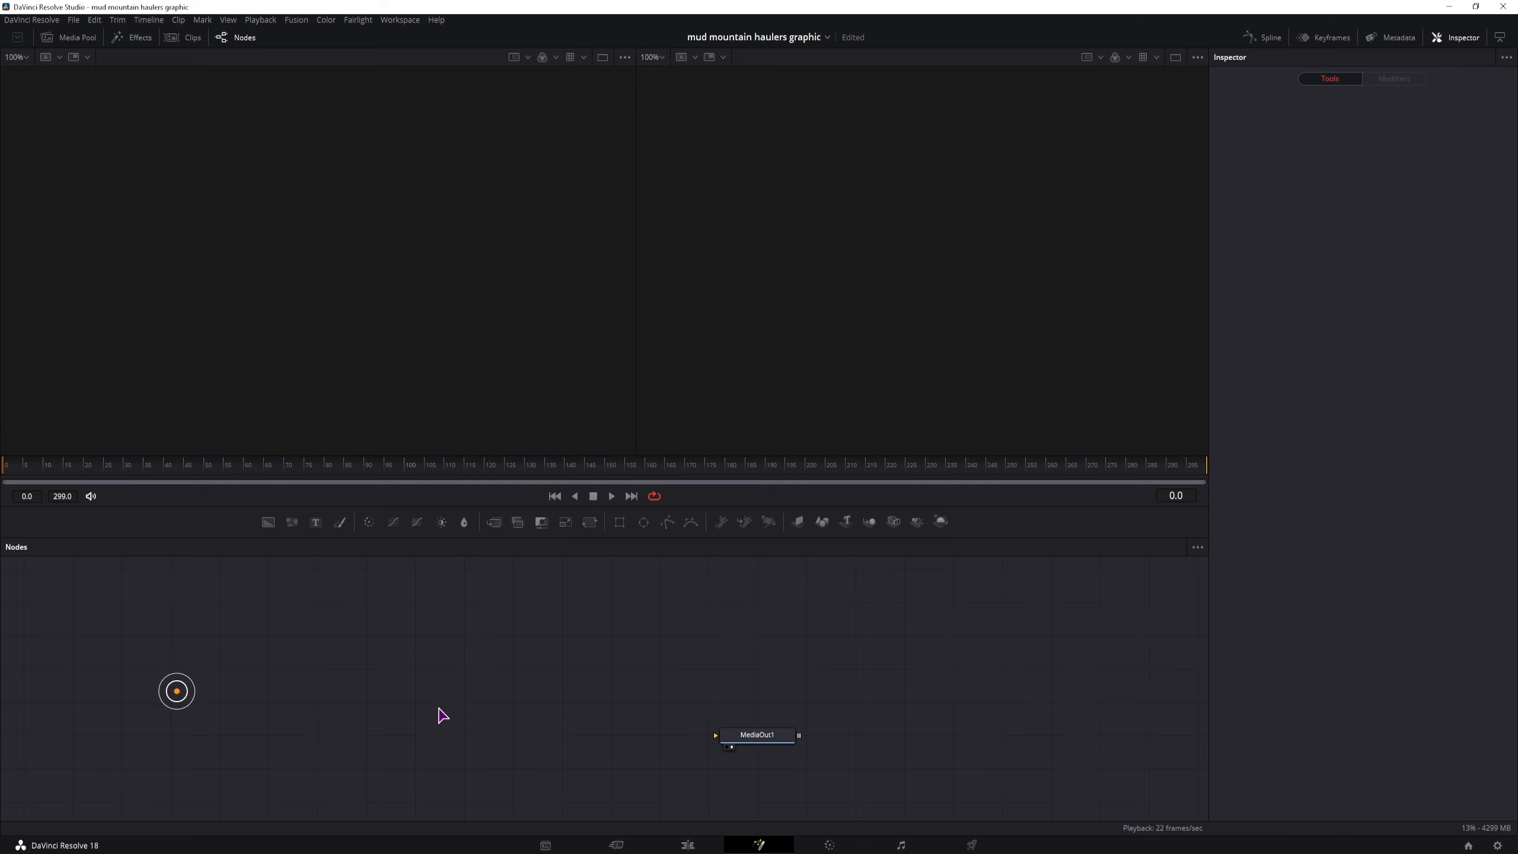
# Add a Background node connected to MediaOut1 and mask it with a centred Rectangle about 0.21 wide and 0.07 high
pyautogui.moveTo(269, 522); pyautogui.dragTo(173, 736)
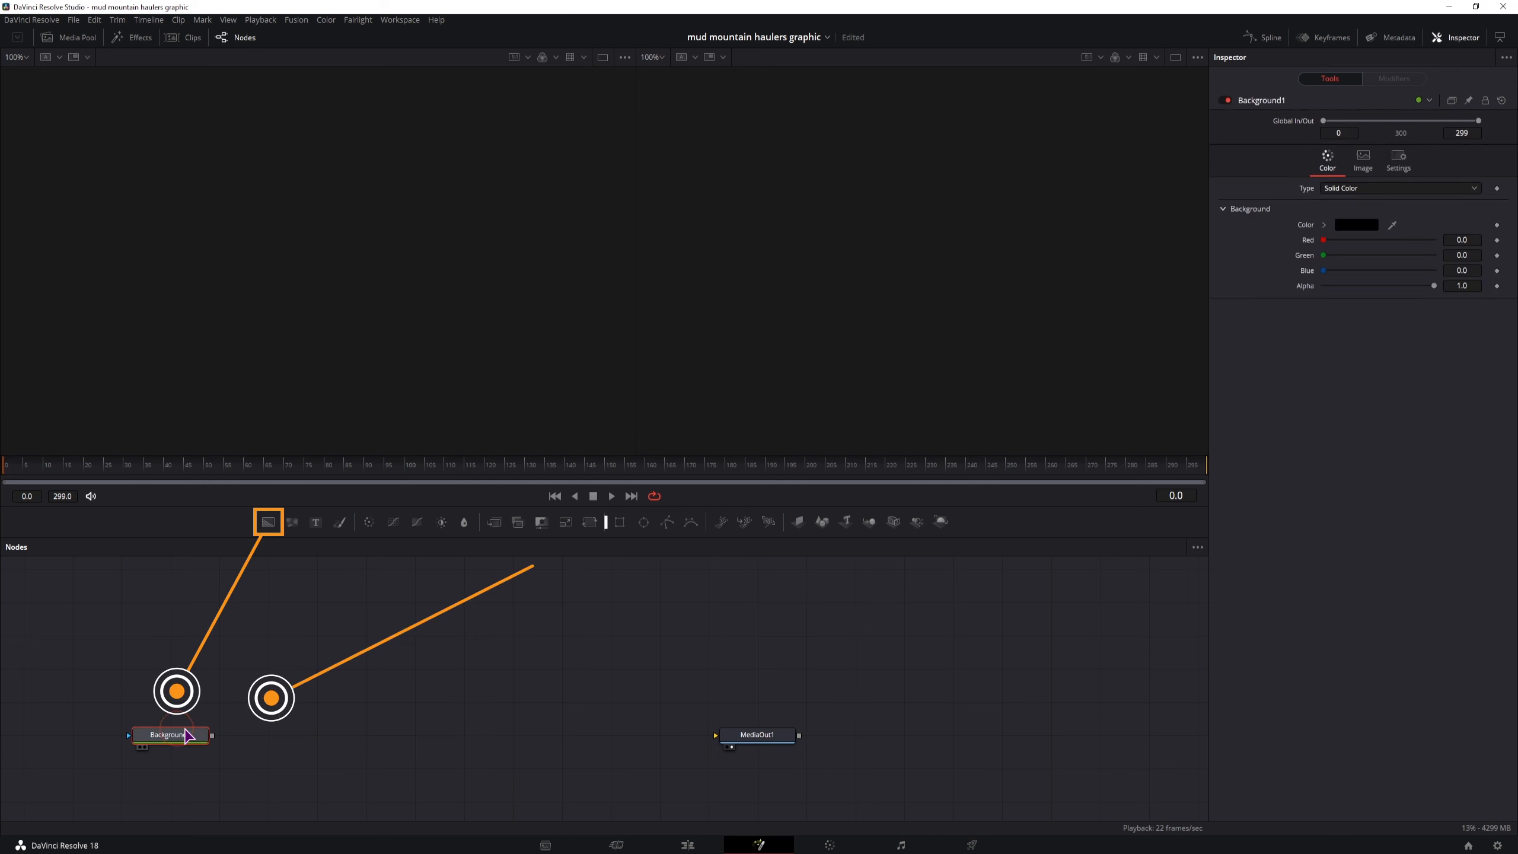
pyautogui.moveTo(626, 524); pyautogui.dragTo(128, 736)
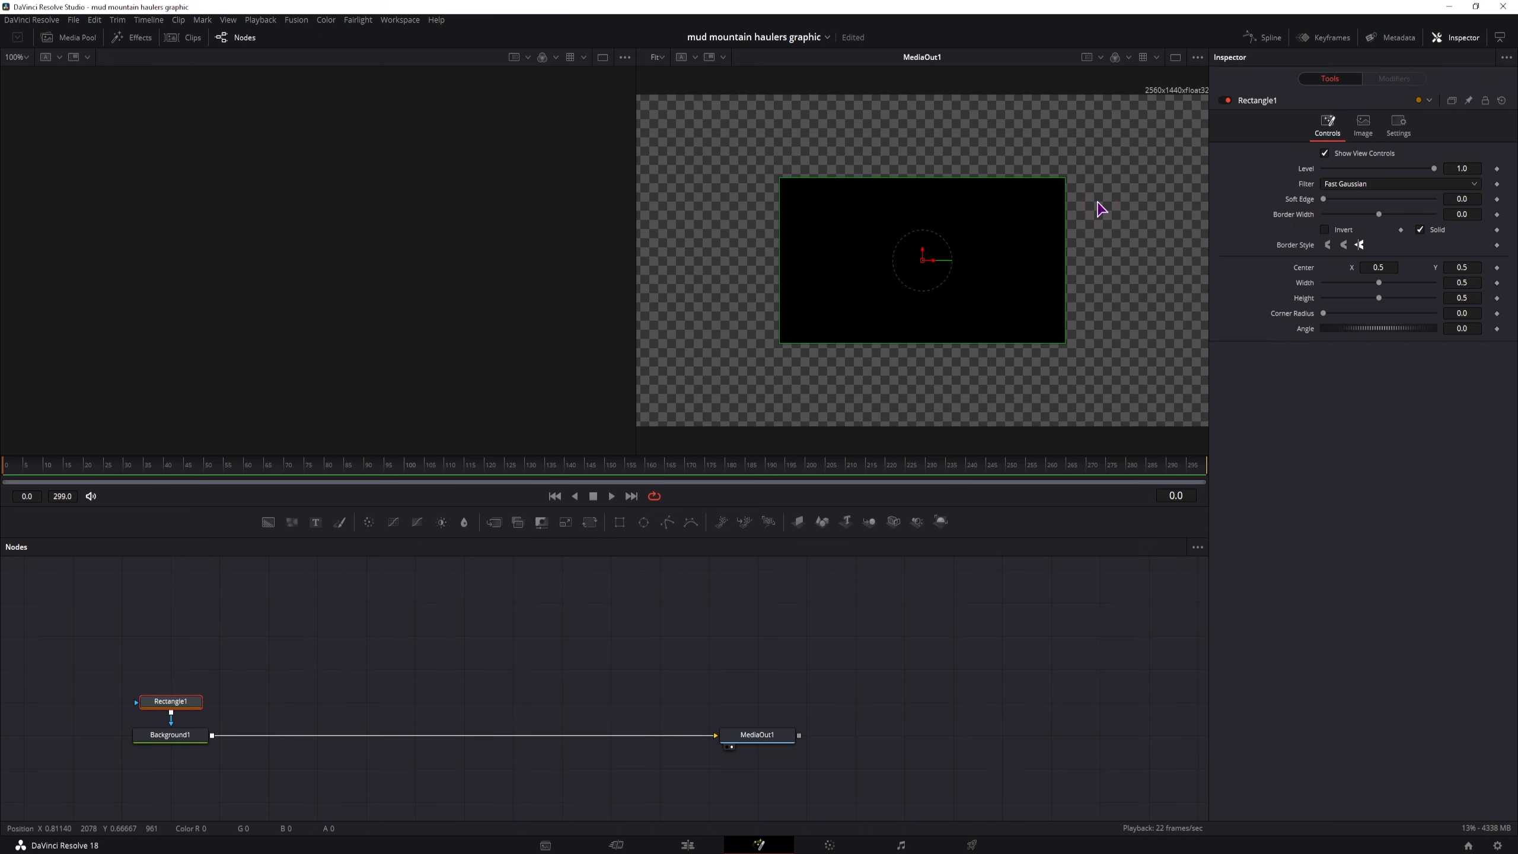
pyautogui.moveTo(1065, 178)
pyautogui.mouseDown()
pyautogui.moveTo(1041, 220)
pyautogui.moveTo(981, 250)
pyautogui.mouseUp()
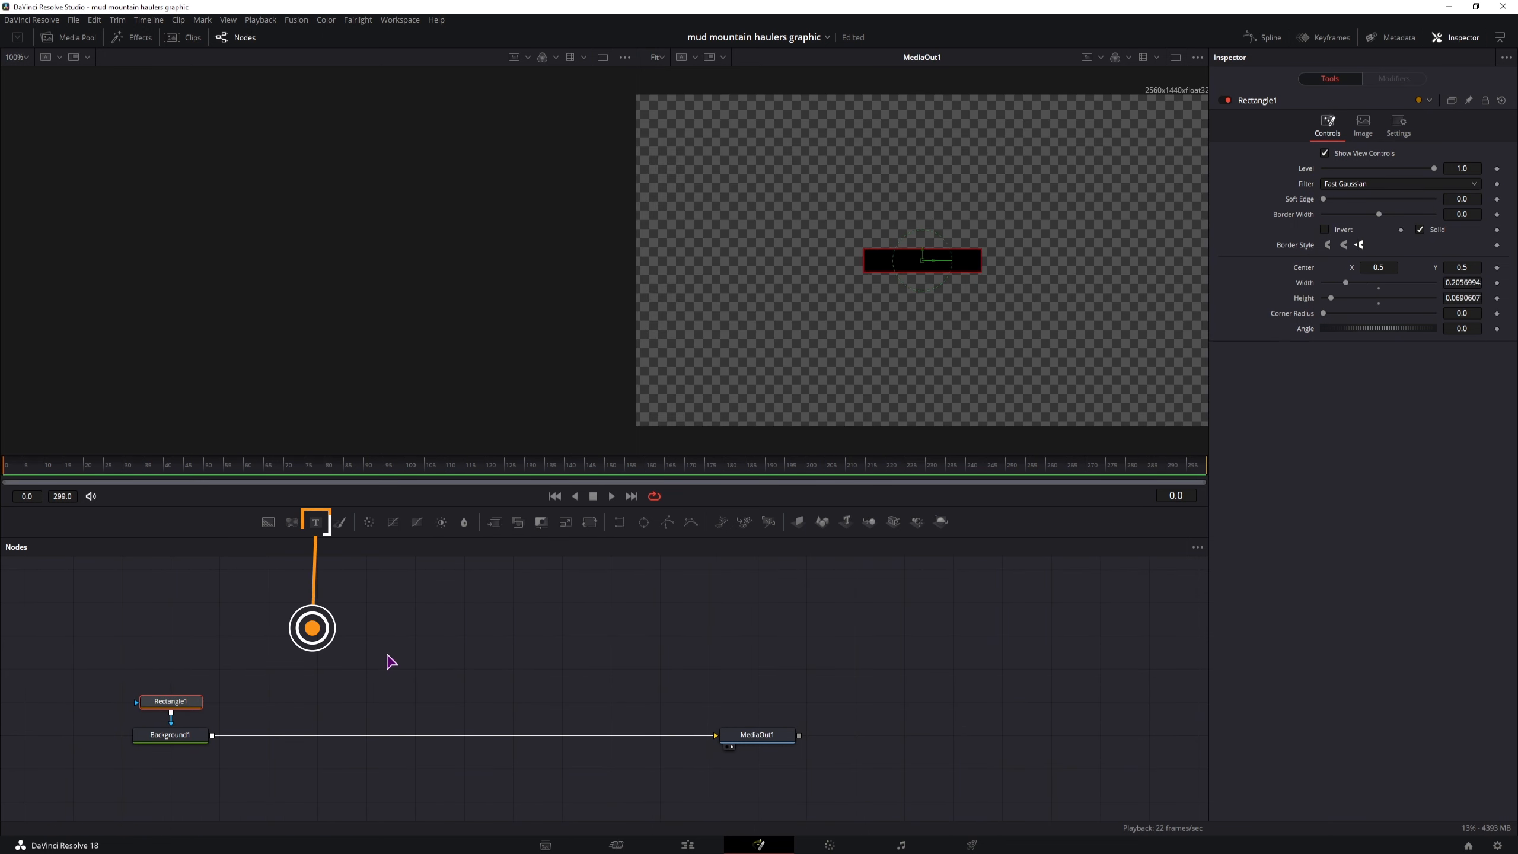
# Merge a Text+ node over the background and set its text to "1237 m"
pyautogui.moveTo(316, 522); pyautogui.dragTo(213, 735)
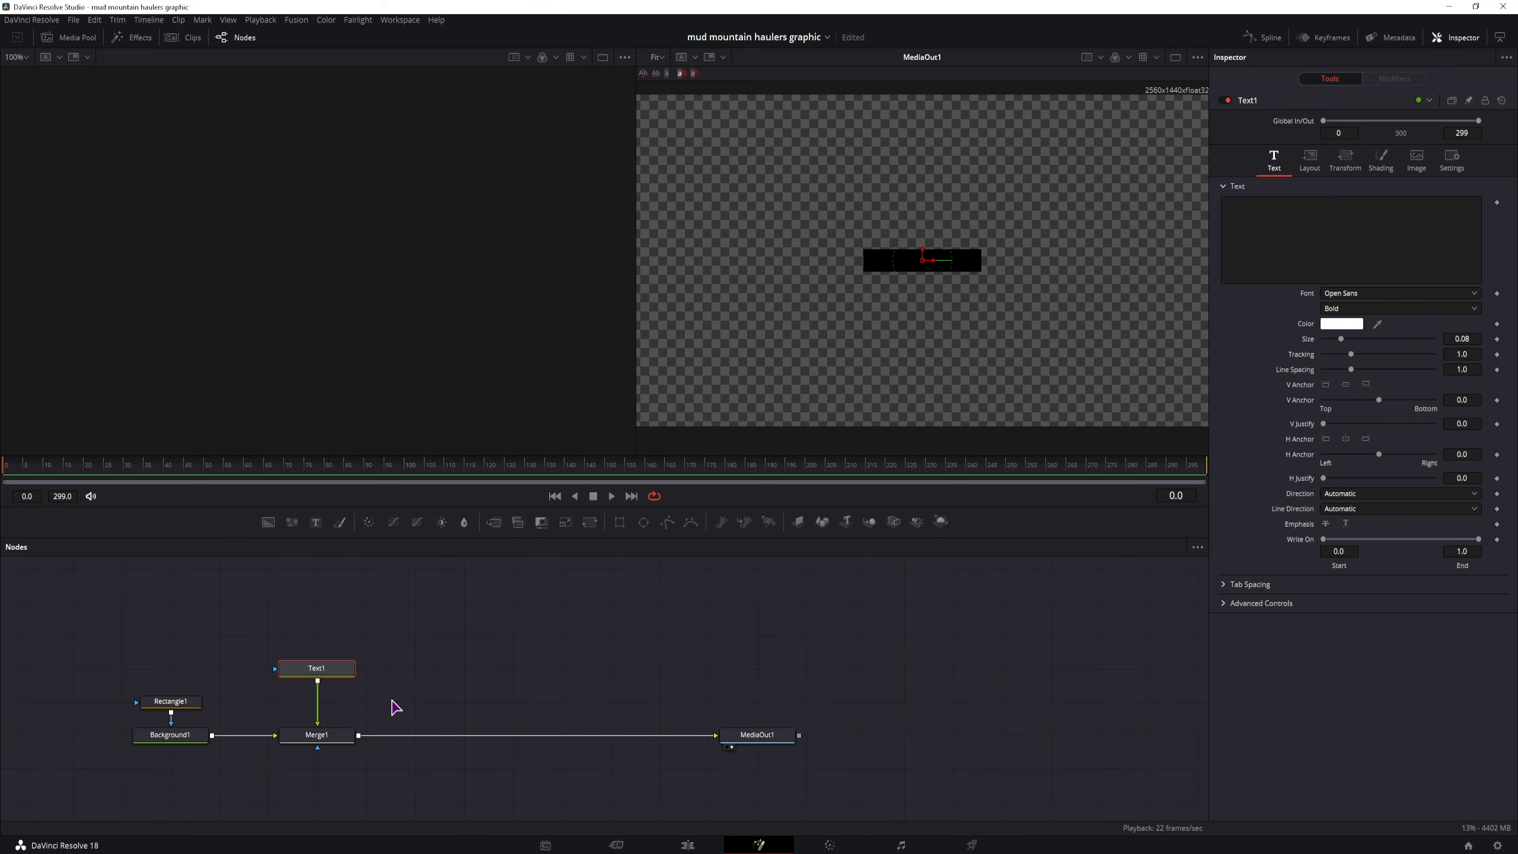
pyautogui.click(391, 699)
pyautogui.click(330, 666)
pyautogui.click(1300, 247)
pyautogui.write('1237 m')
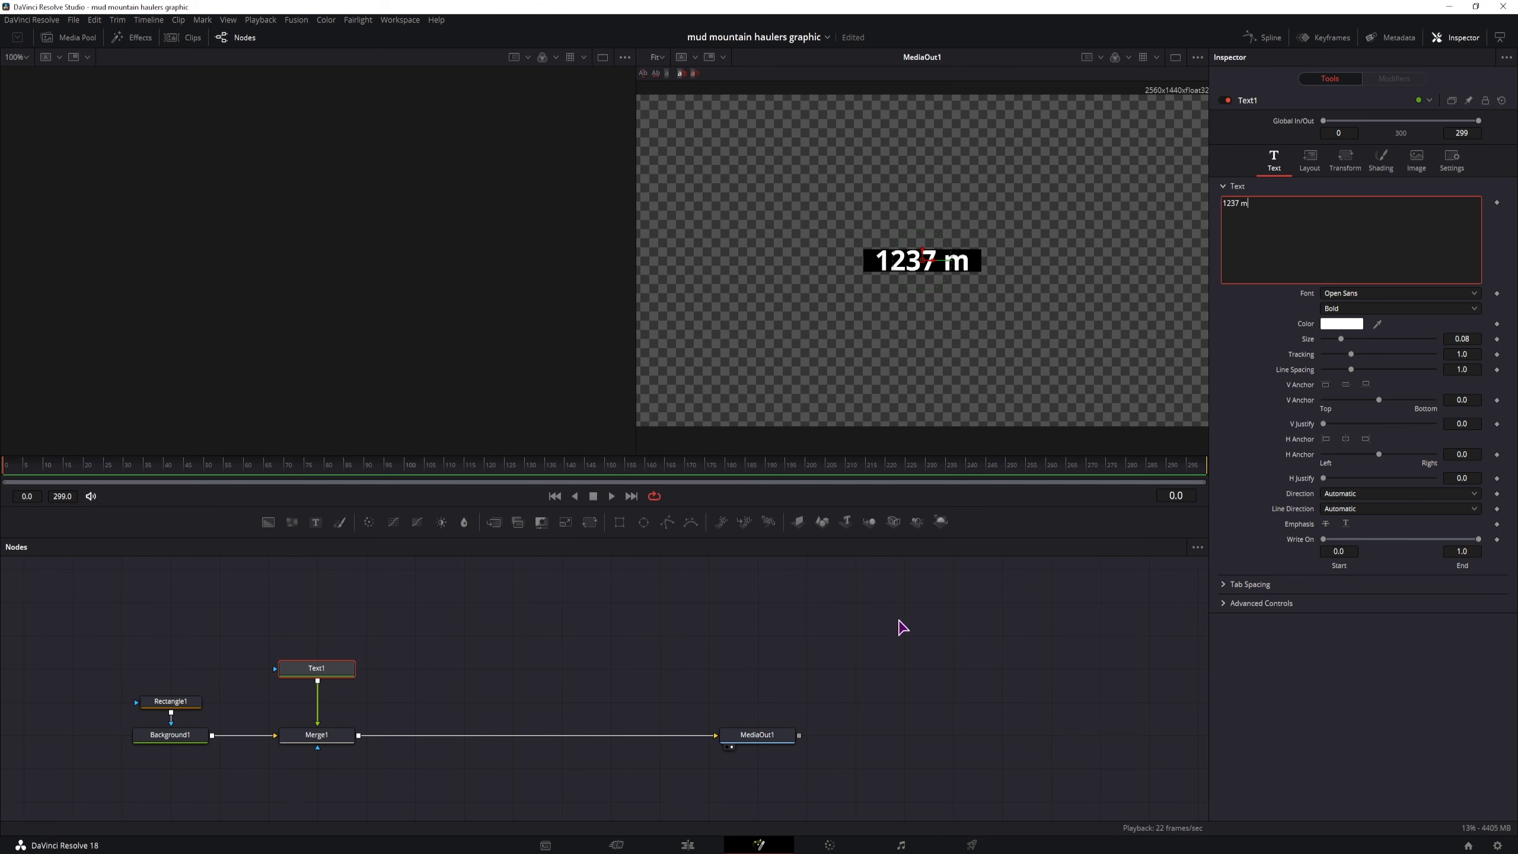
# Set the elevation text's font to 321impact at size 0.033 and place it in the left half of the black bar
pyautogui.click(1338, 293)
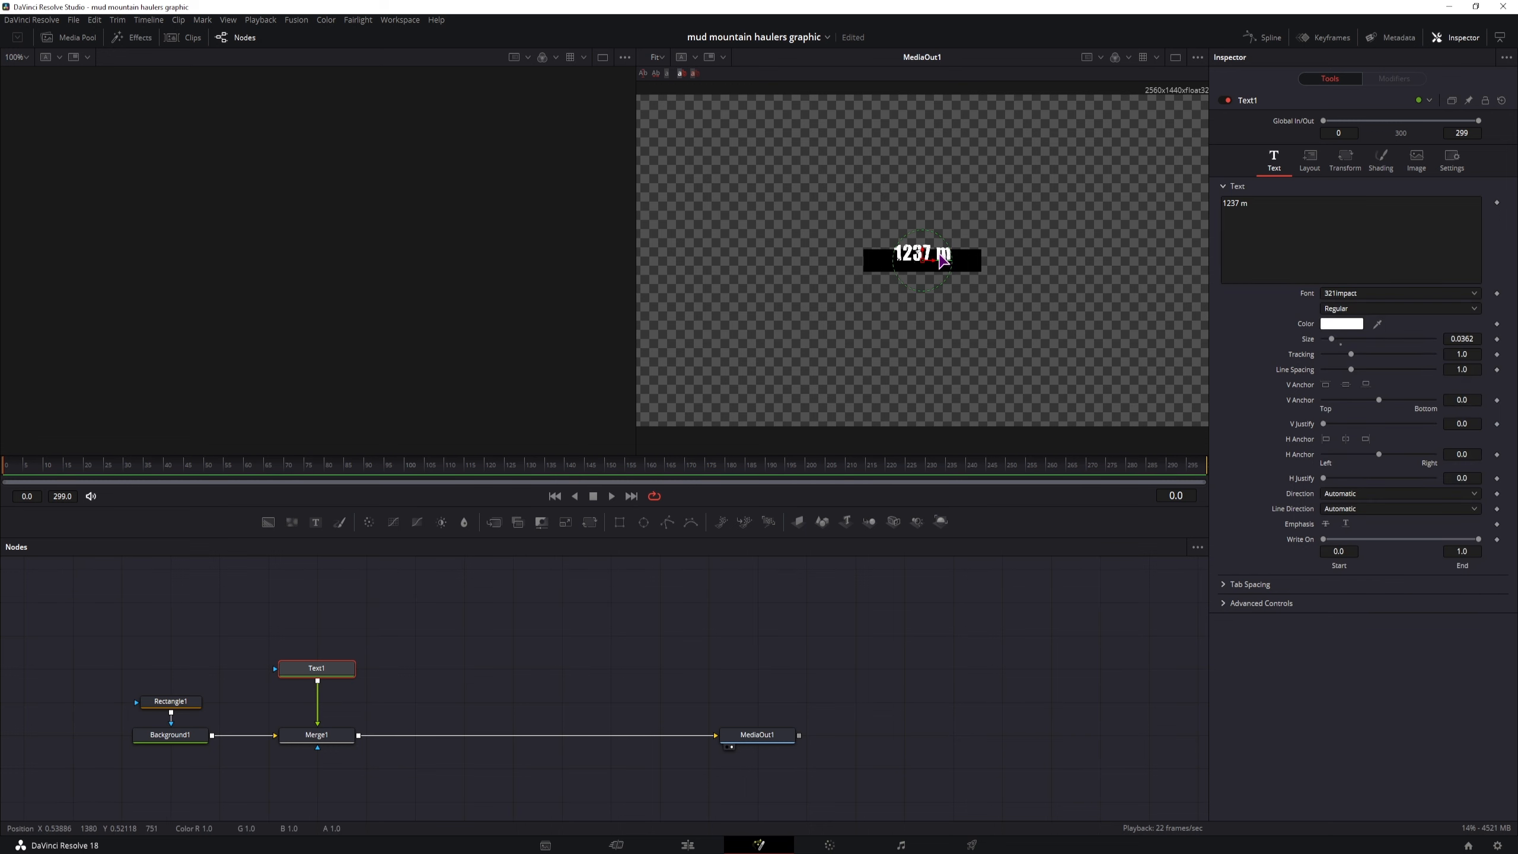
pyautogui.moveTo(924, 264); pyautogui.dragTo(904, 275)
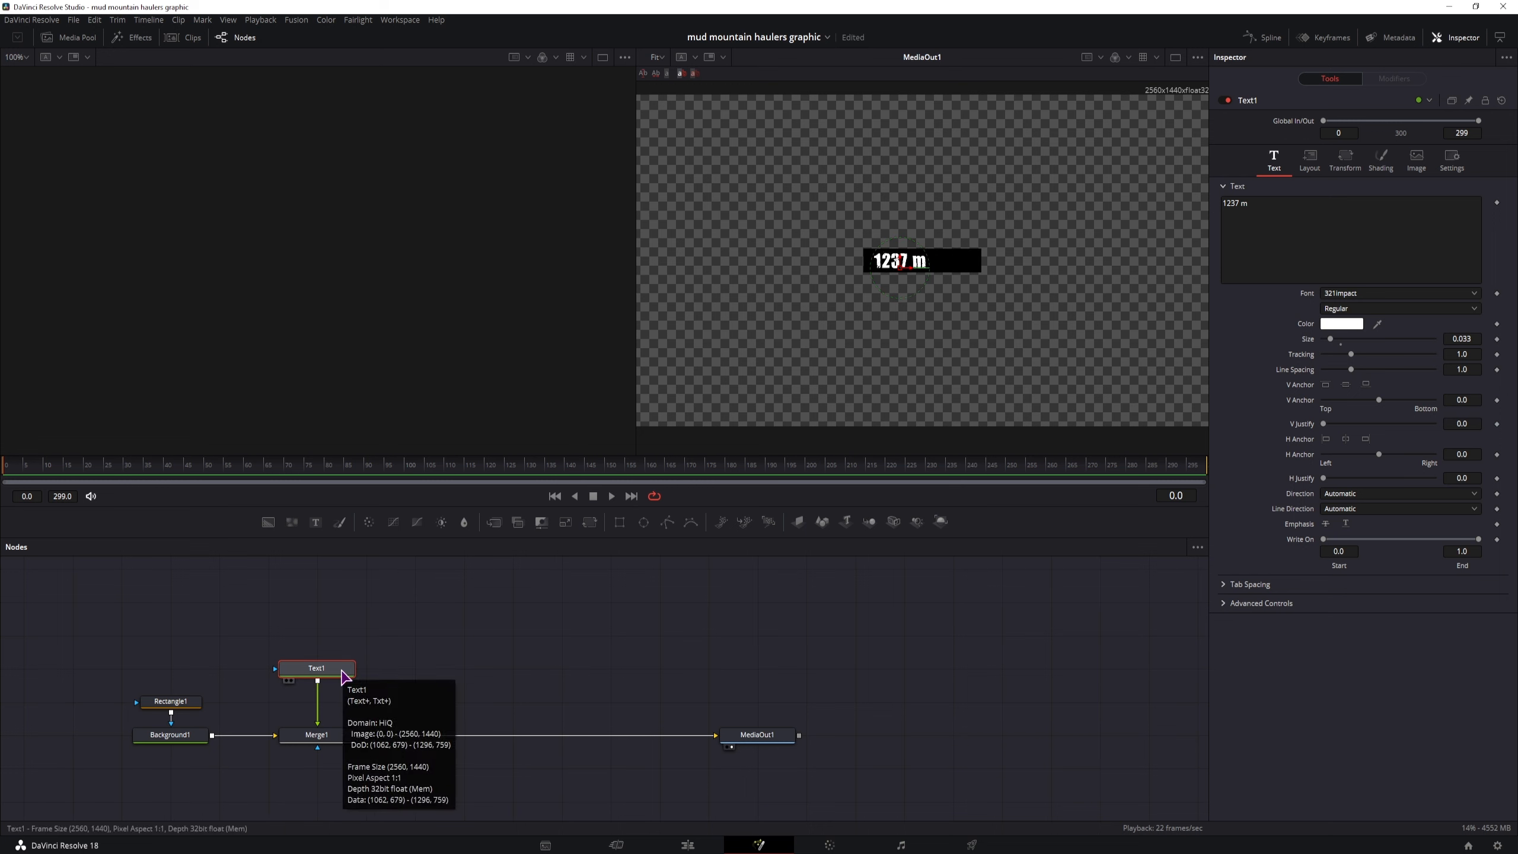
# Rename the Text1 node to Elevation
pyautogui.press('F2')
pyautogui.write('Elevation')
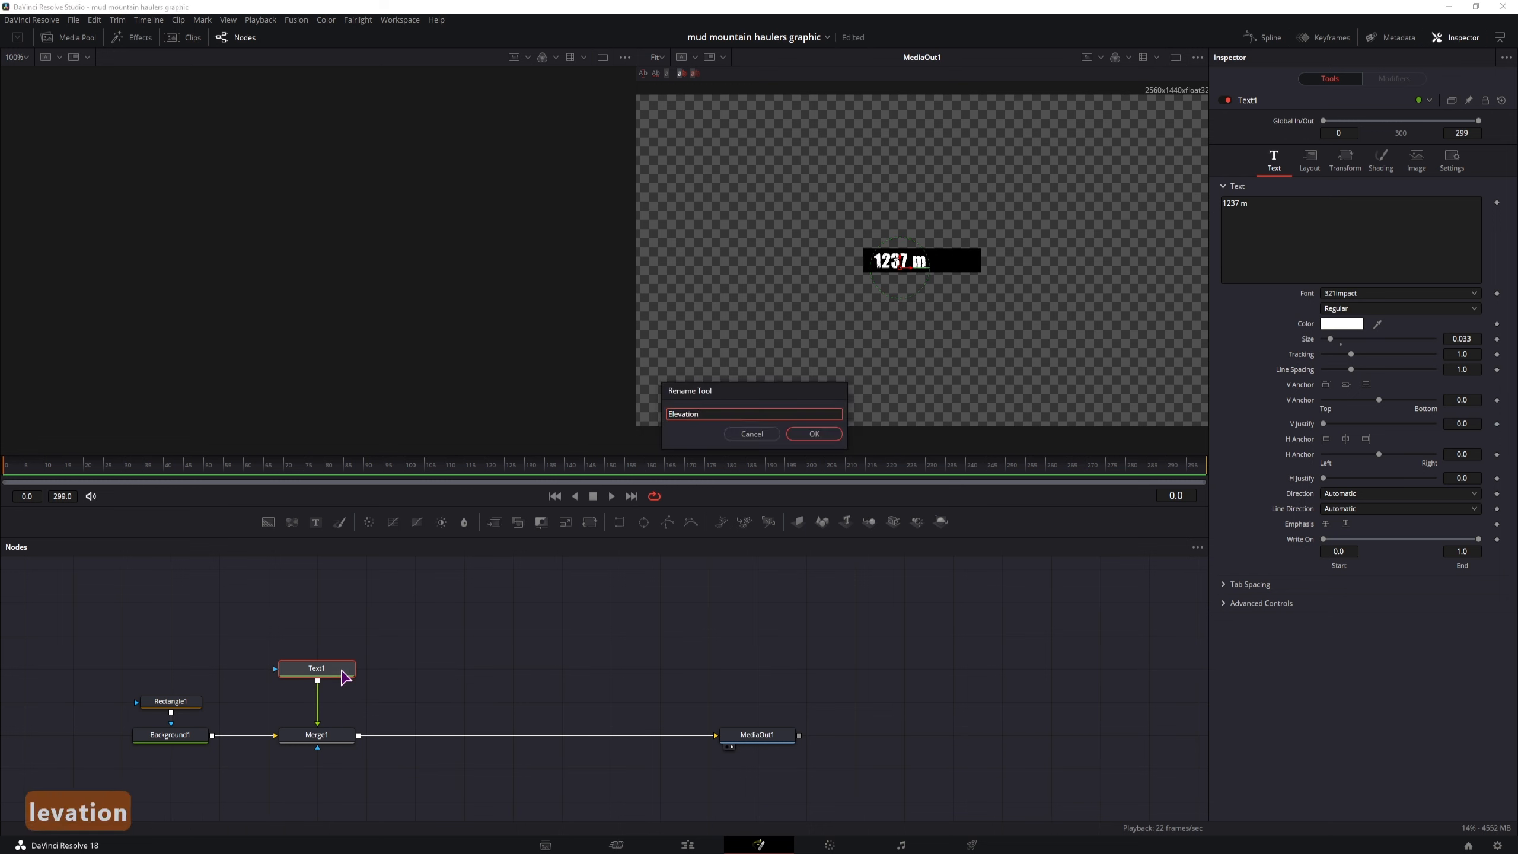
pyautogui.press('Return')
# Duplicate the Elevation text node and merge the copy into the flow directly after Merge1
pyautogui.hotkey('ctrl', 'c')
pyautogui.click(399, 674)
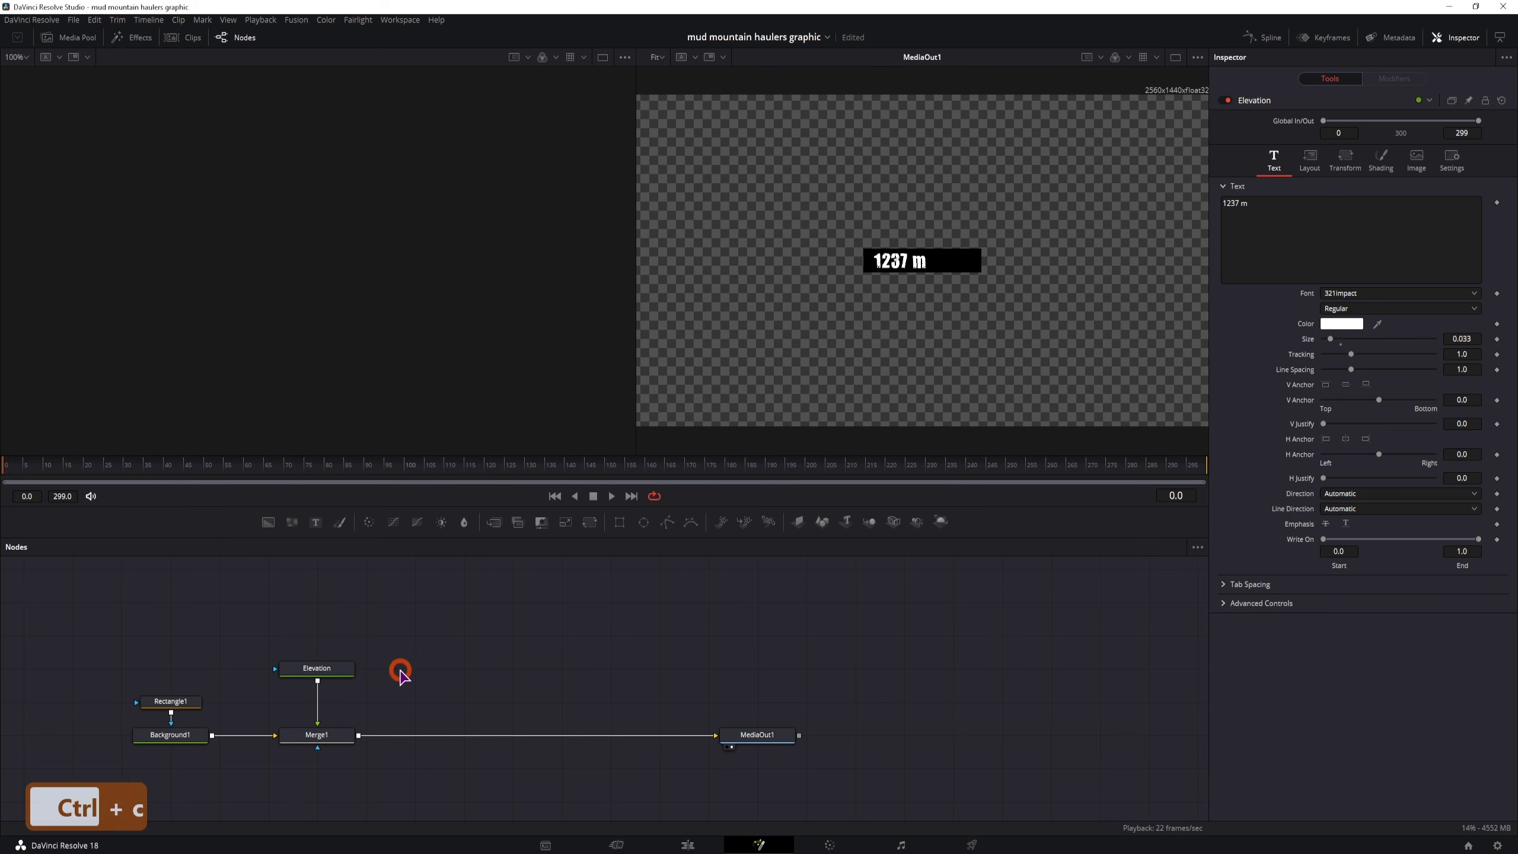
pyautogui.hotkey('ctrl', 'v')
pyautogui.moveTo(455, 674); pyautogui.dragTo(365, 735)
# Rename the duplicated text node to Temperature
pyautogui.click(426, 673)
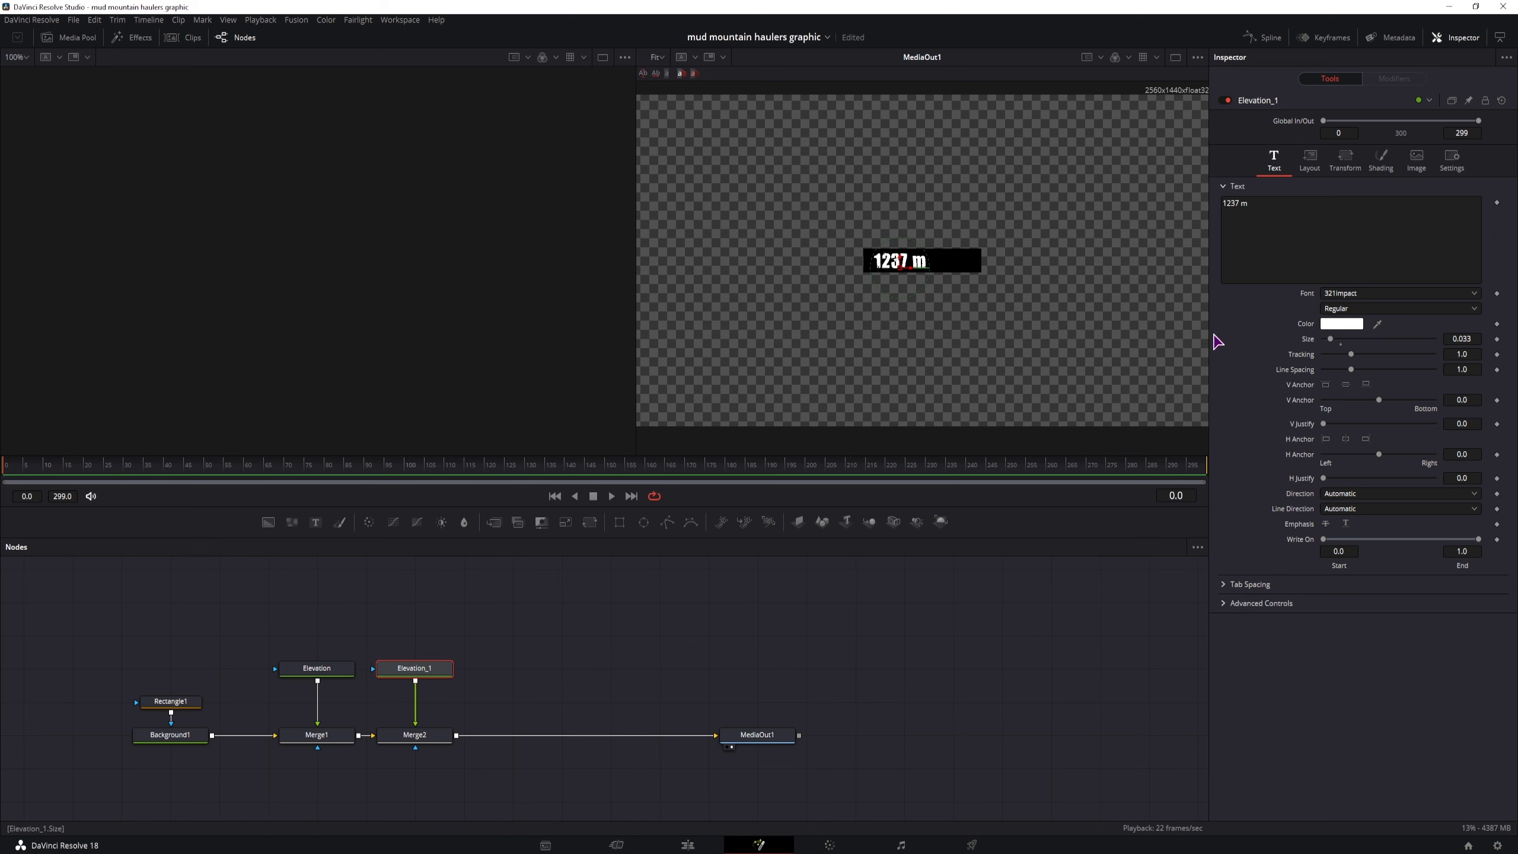
pyautogui.press('F2')
pyautogui.write('Temperature')
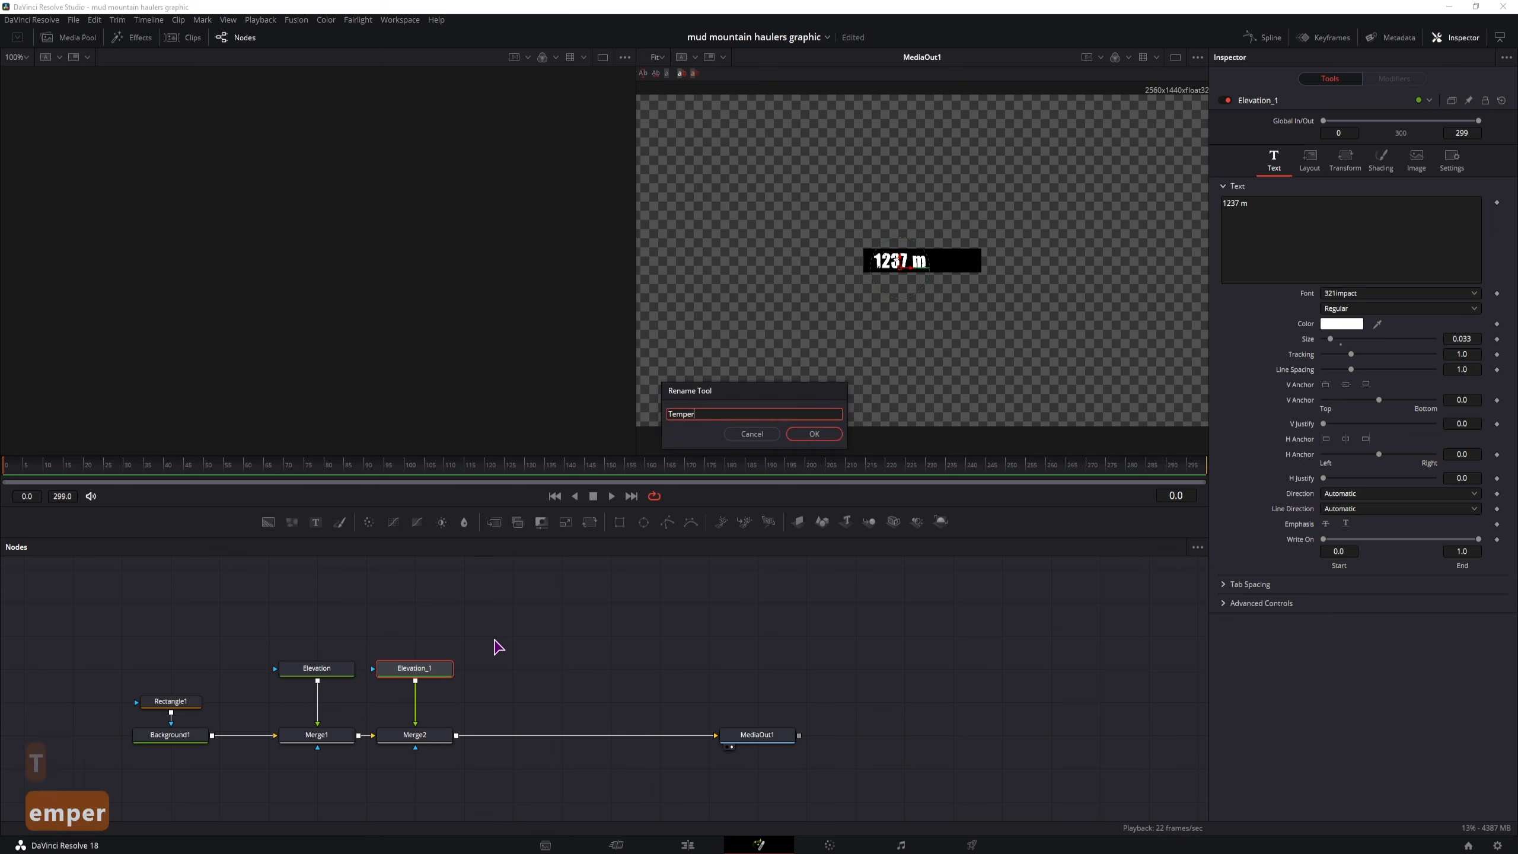
pyautogui.press('Return')
# Replace the Temperature node's text with "15 C"
pyautogui.click(1228, 203)
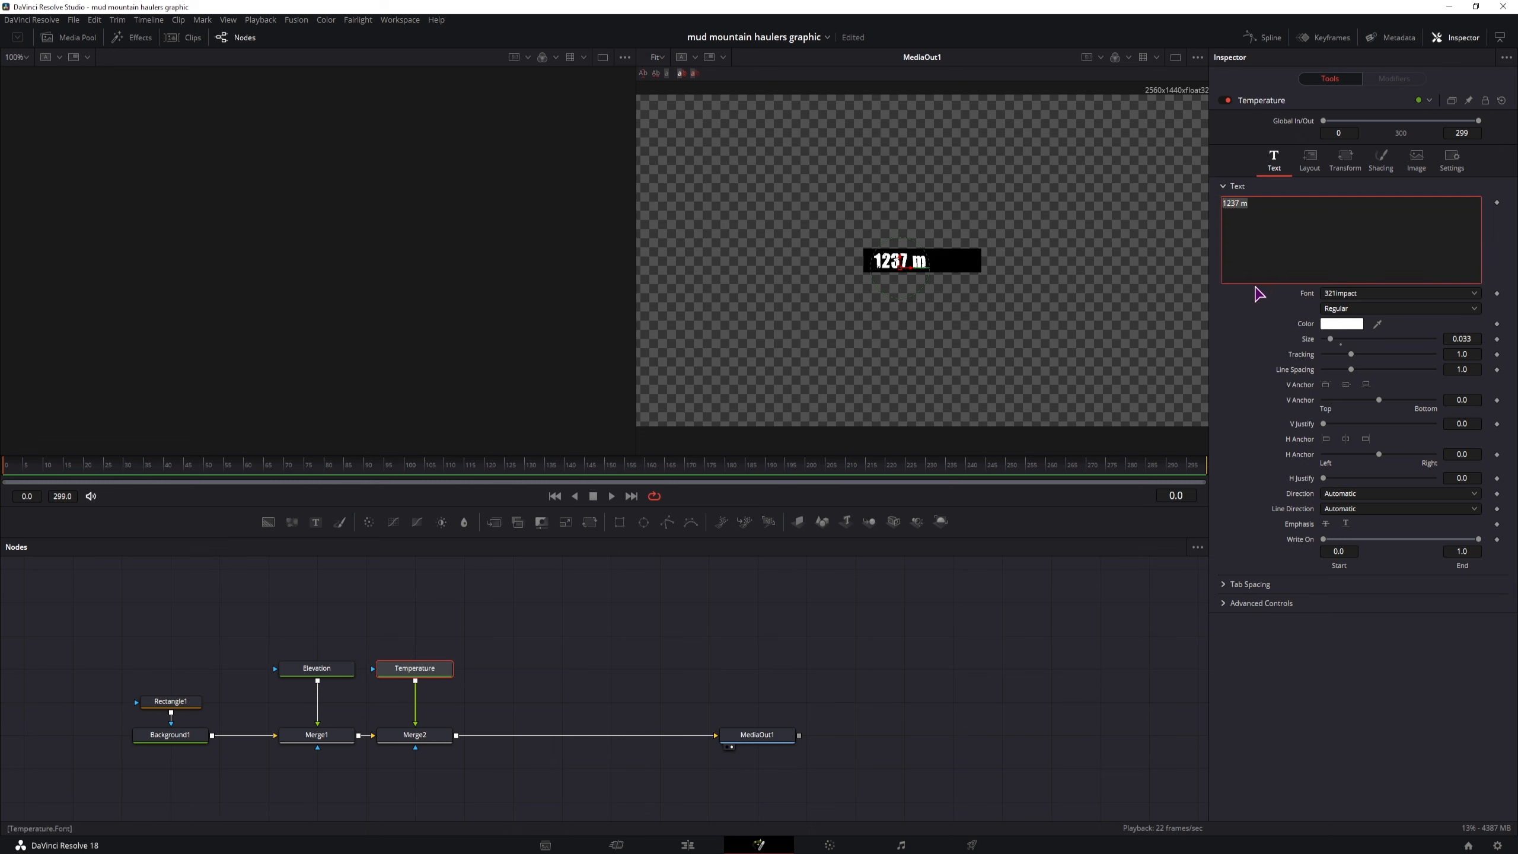
pyautogui.write('CF')
pyautogui.press('BackSpace')
pyautogui.press('BackSpace')
pyautogui.press('BackSpace')
pyautogui.write('15 C')
# Insert a degree symbol before the C so the temperature text reads "15 °C", switching the keyboard layout for it and back
pyautogui.click(1434, 852)
pyautogui.click(1423, 797)
pyautogui.click(1289, 239)
pyautogui.hotkey('ctrl', 'alt', '5')
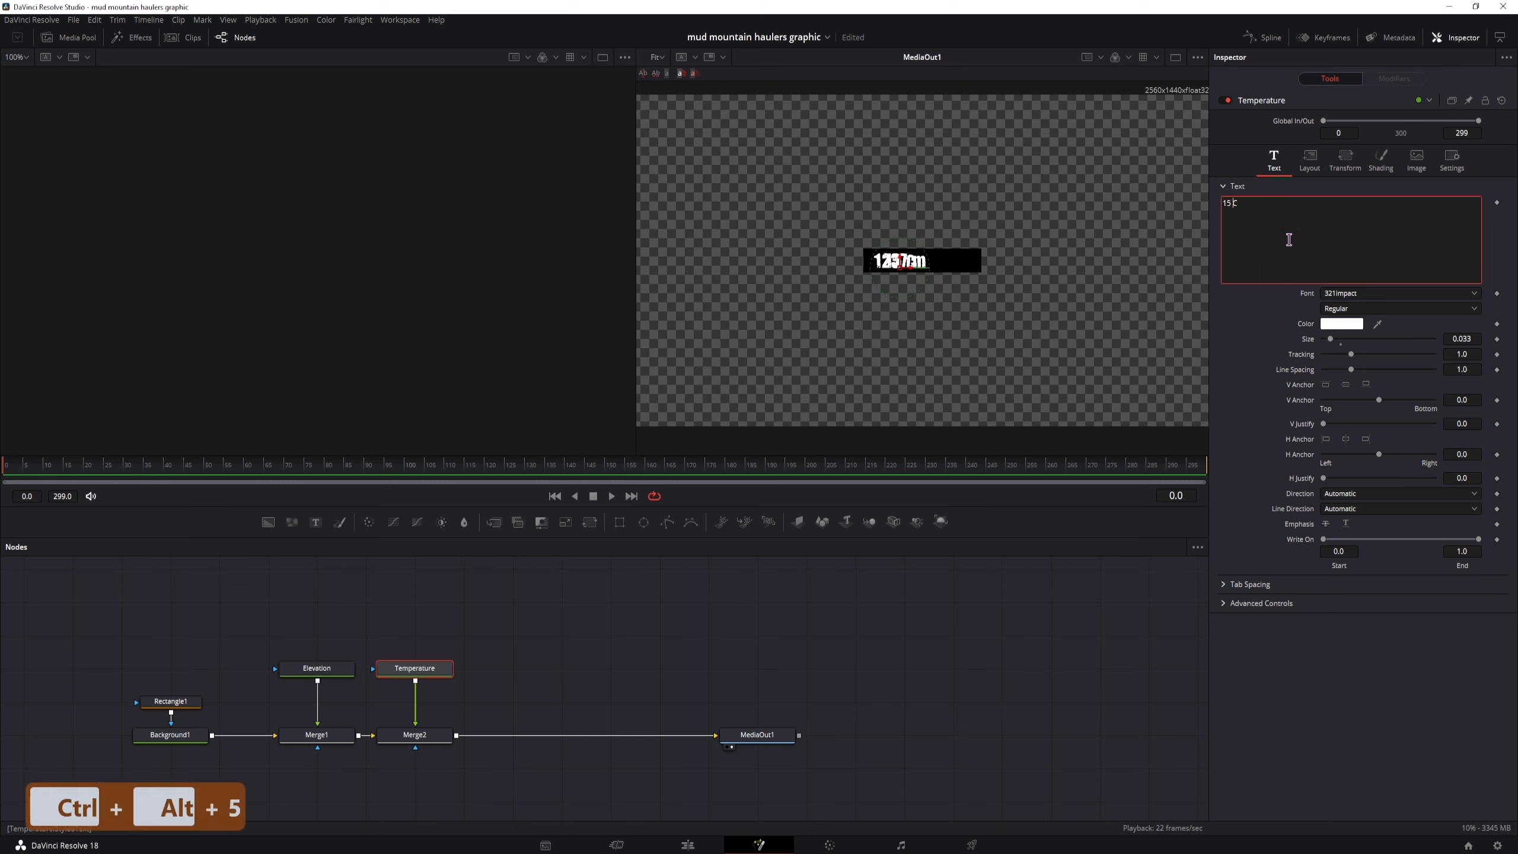
pyautogui.press('BackSpace')
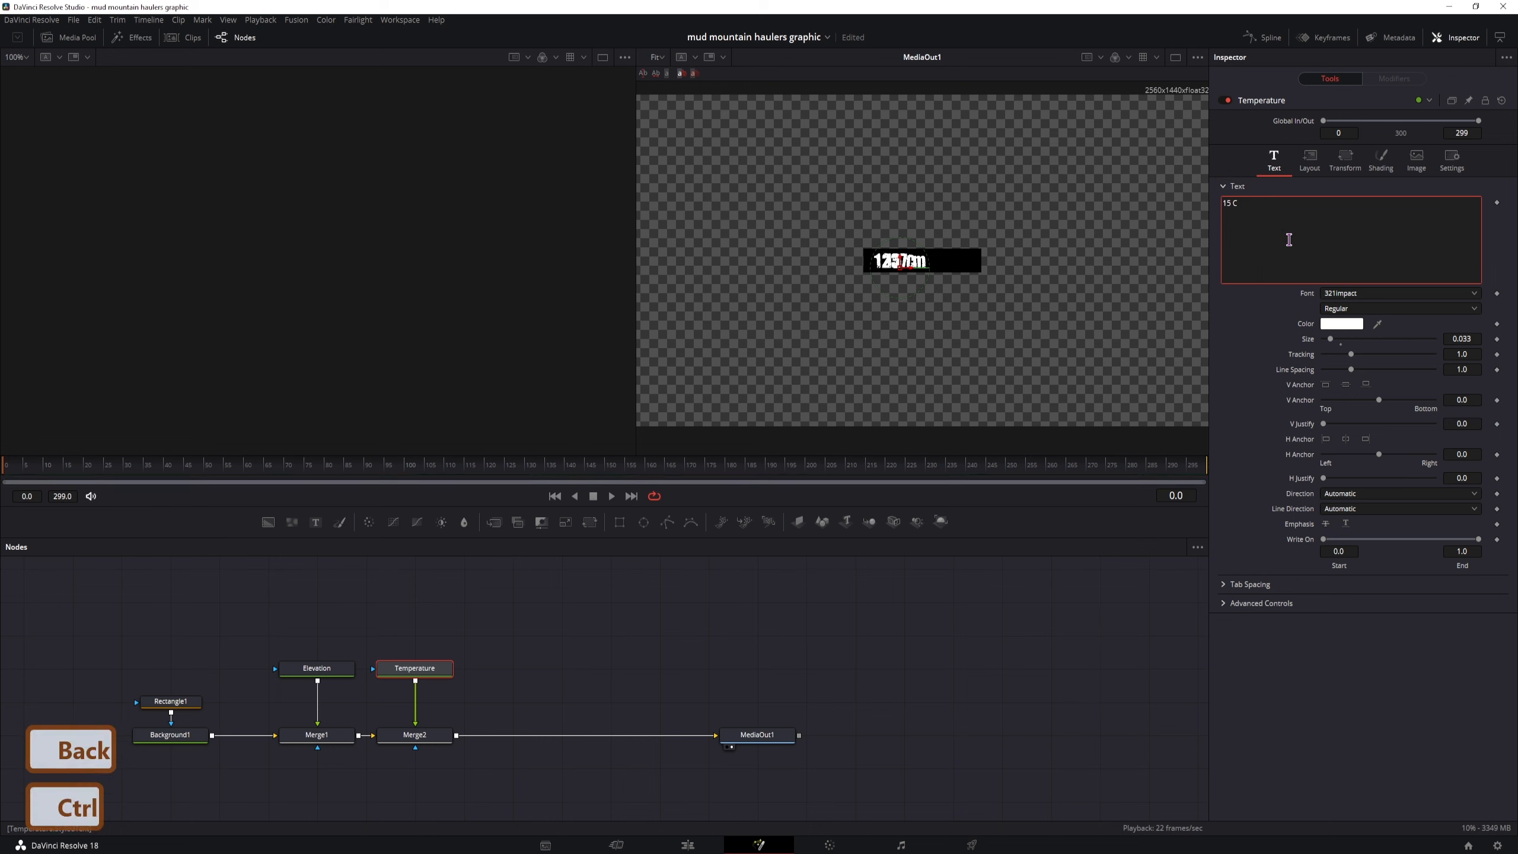
pyautogui.hotkey('ctrl', 'alt', '5')
pyautogui.write('°')
pyautogui.click(1433, 853)
pyautogui.click(1450, 763)
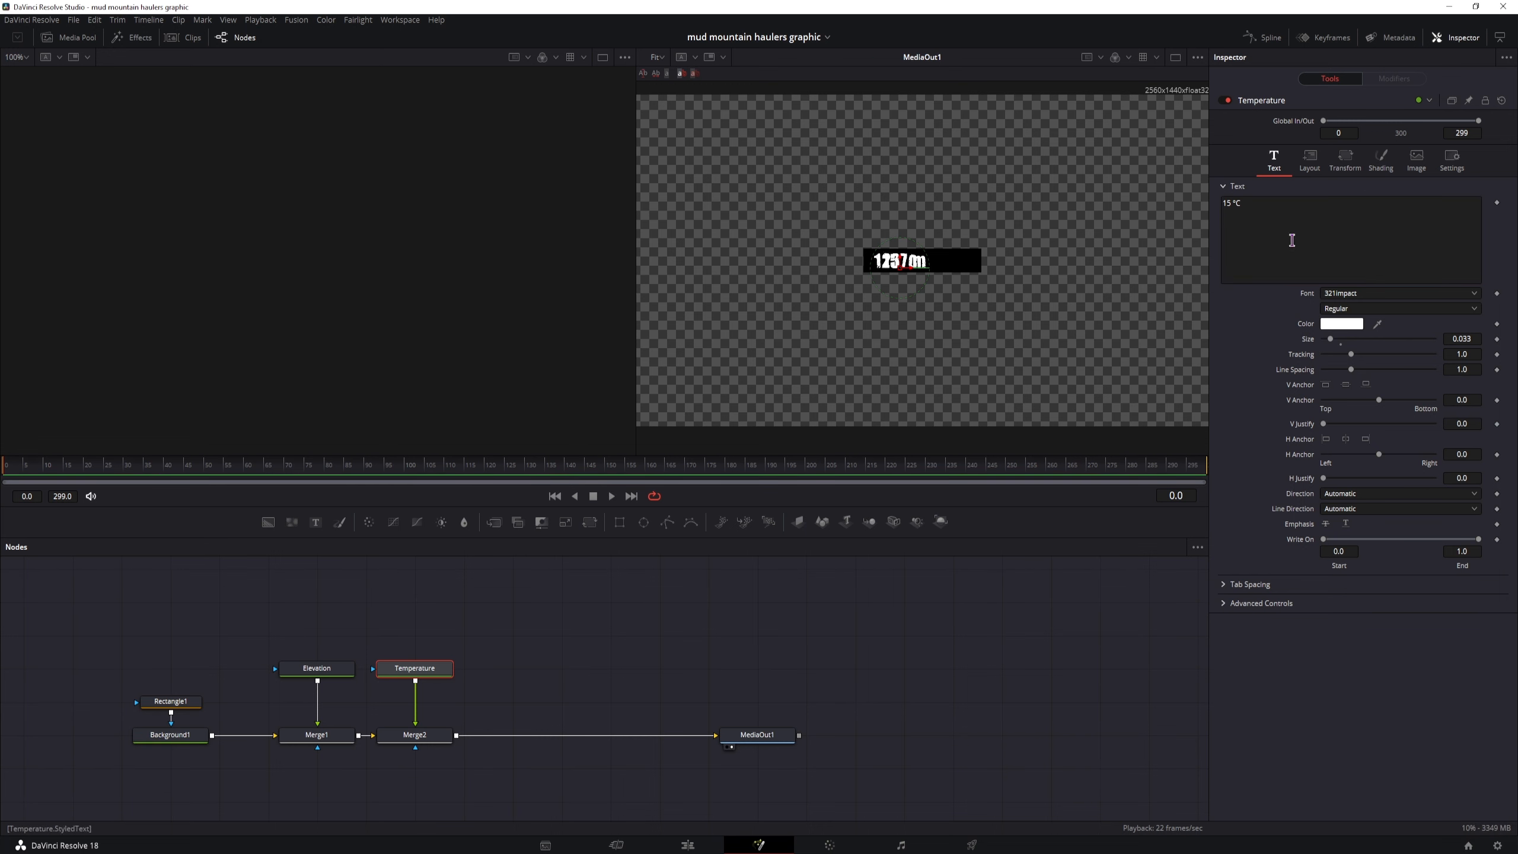
# Move the temperature text to the right half of the black bar and change its font to Chewy at size 0.045
pyautogui.moveTo(911, 269); pyautogui.dragTo(969, 270)
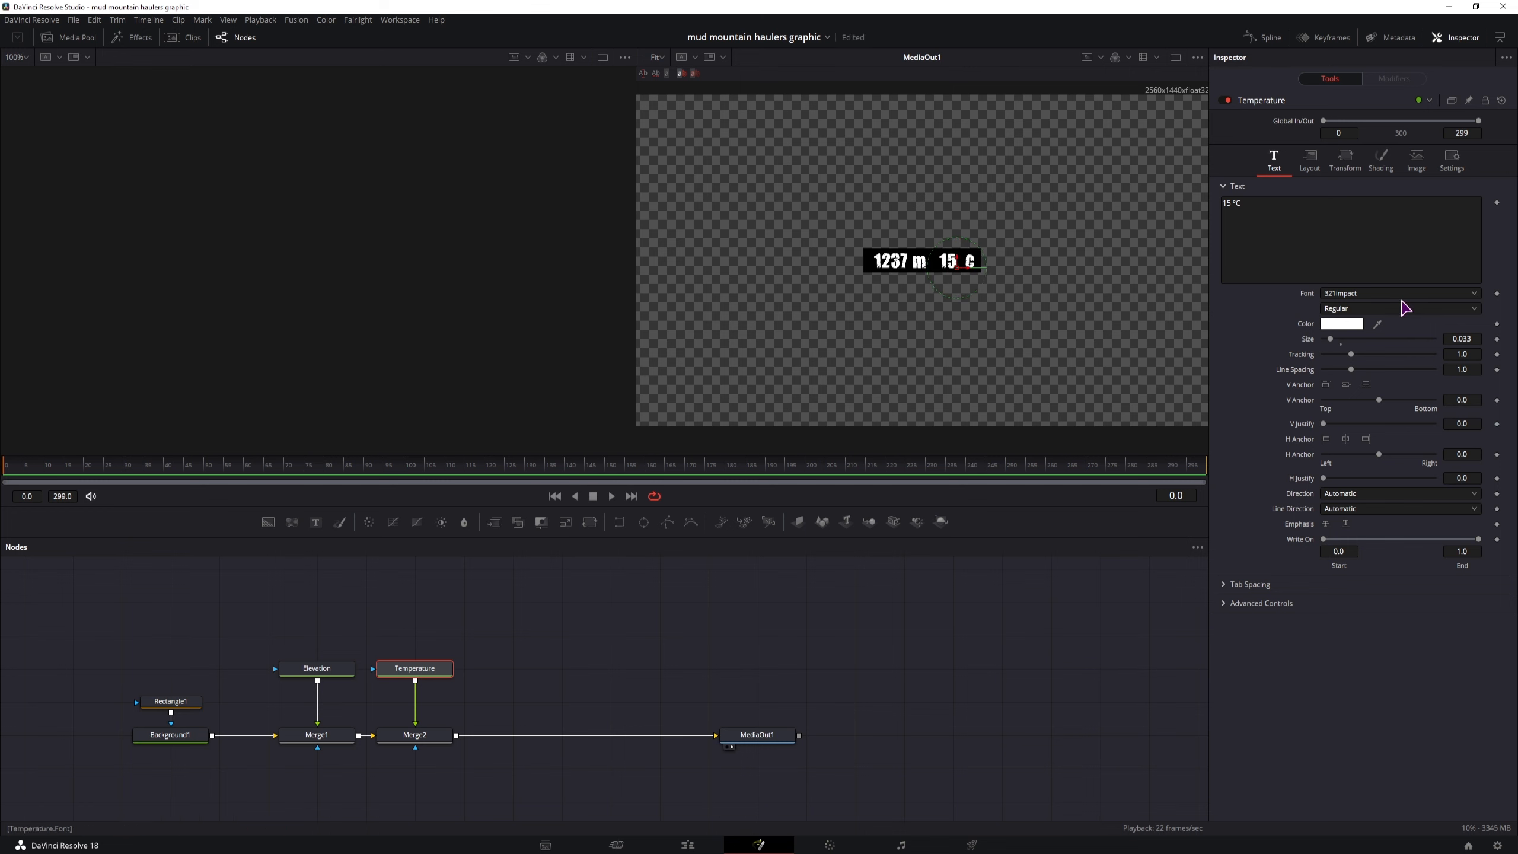
pyautogui.click(1387, 293)
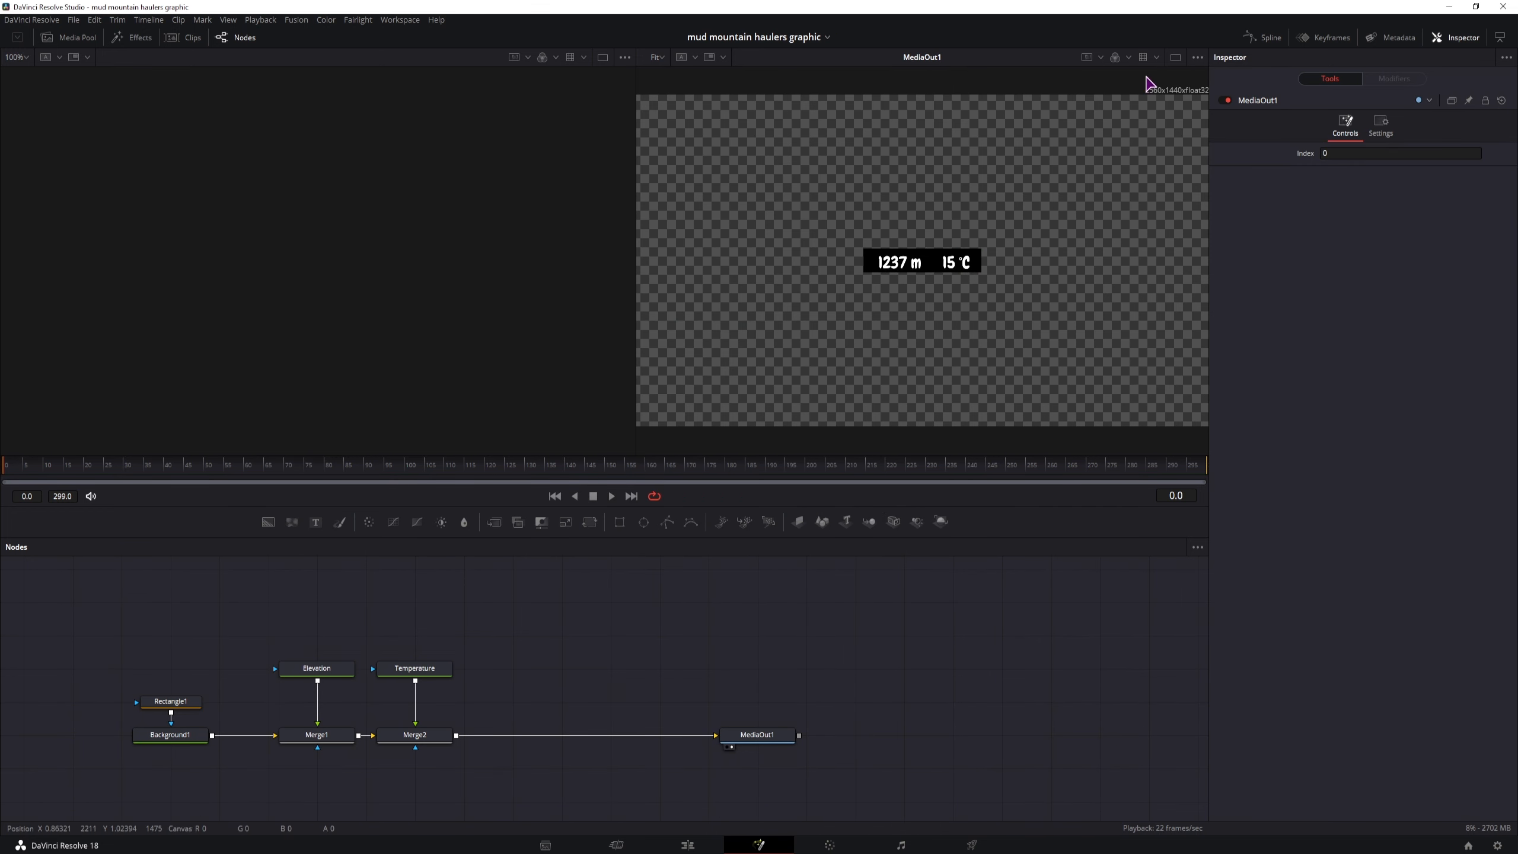
# Switch the display to a single viewer showing MediaOut1
pyautogui.click(1175, 57)
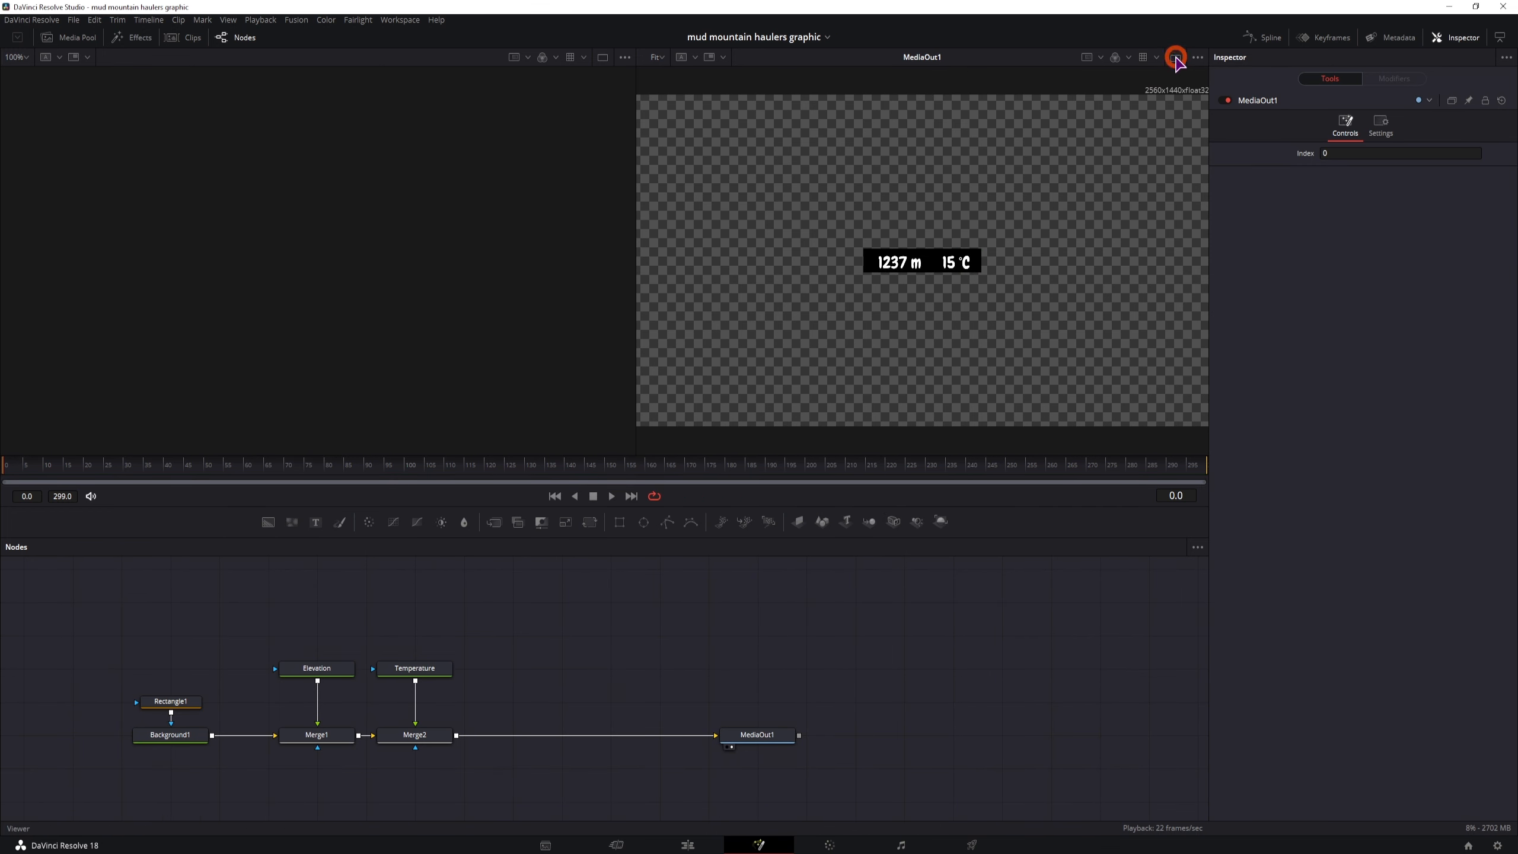
pyautogui.click(420, 668)
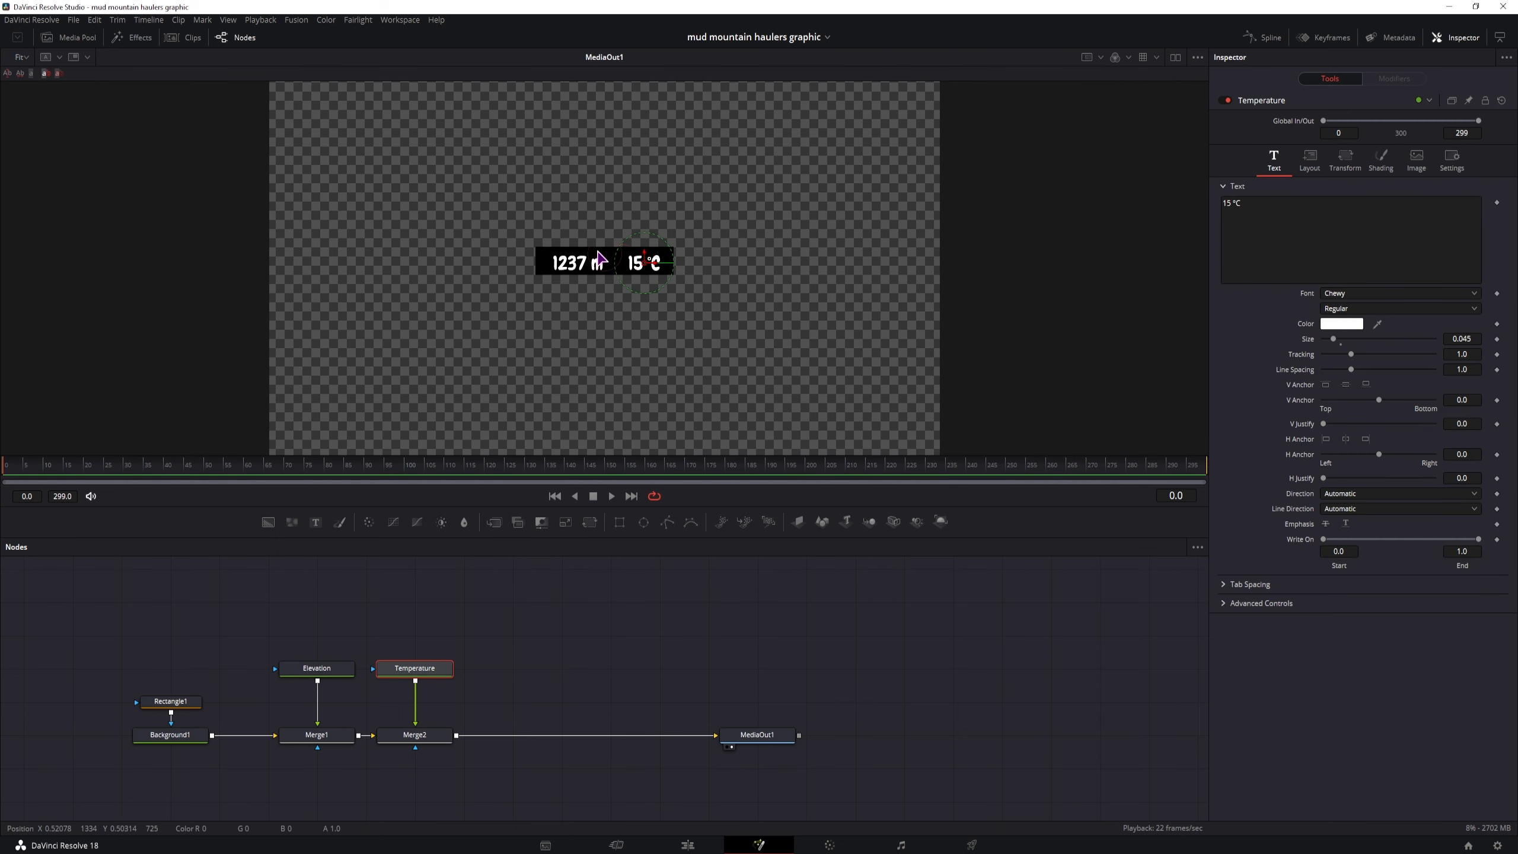
pyautogui.click(526, 716)
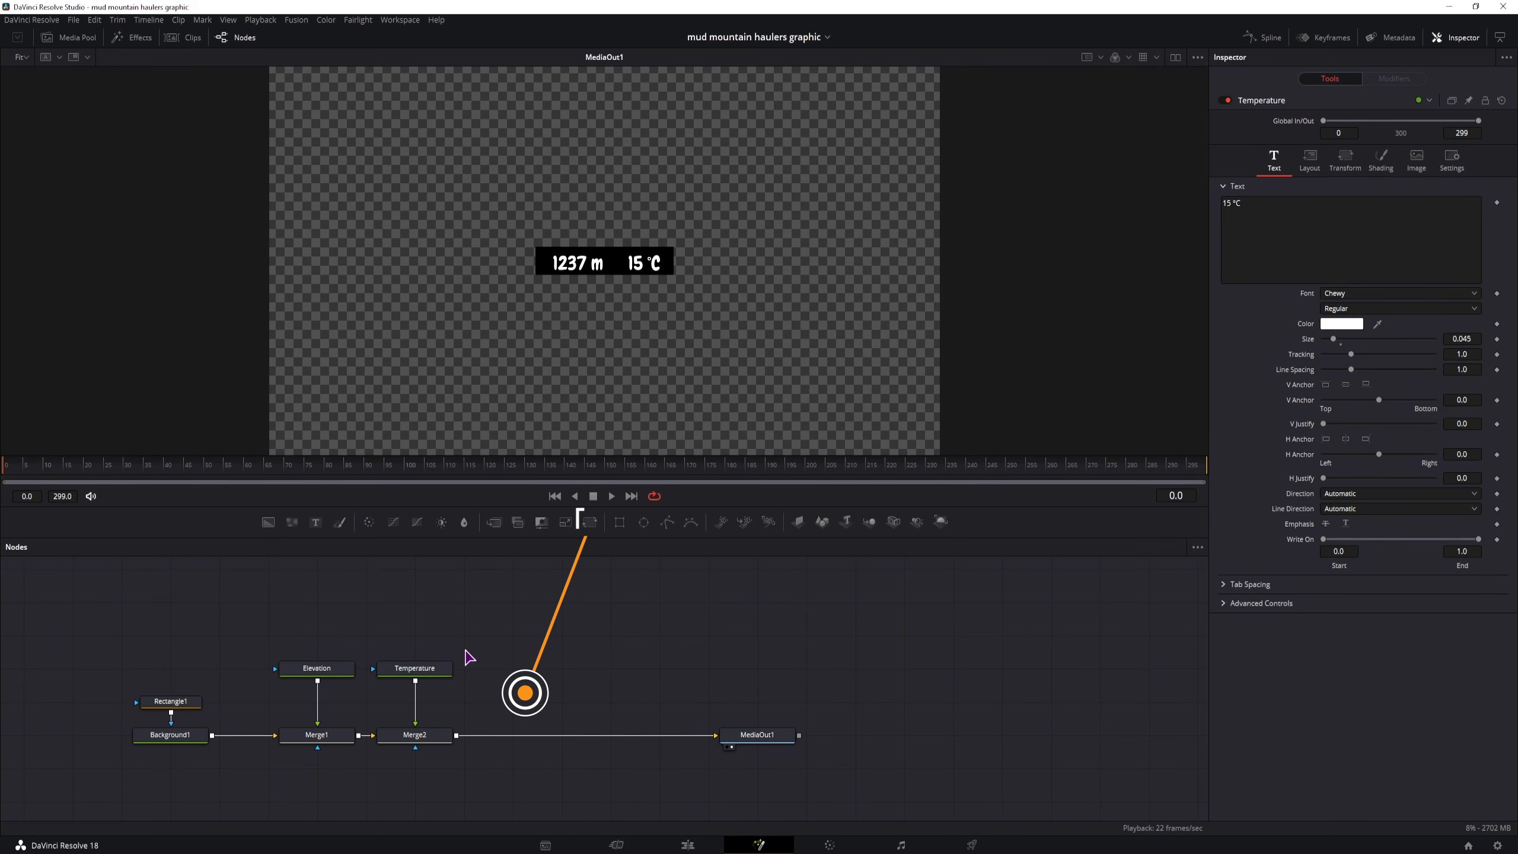
# Add a Transform node after Merge2 and move the graphic below the frame's lower left, centre about X 0.13, Y -0.06
pyautogui.moveTo(596, 537); pyautogui.dragTo(527, 738)
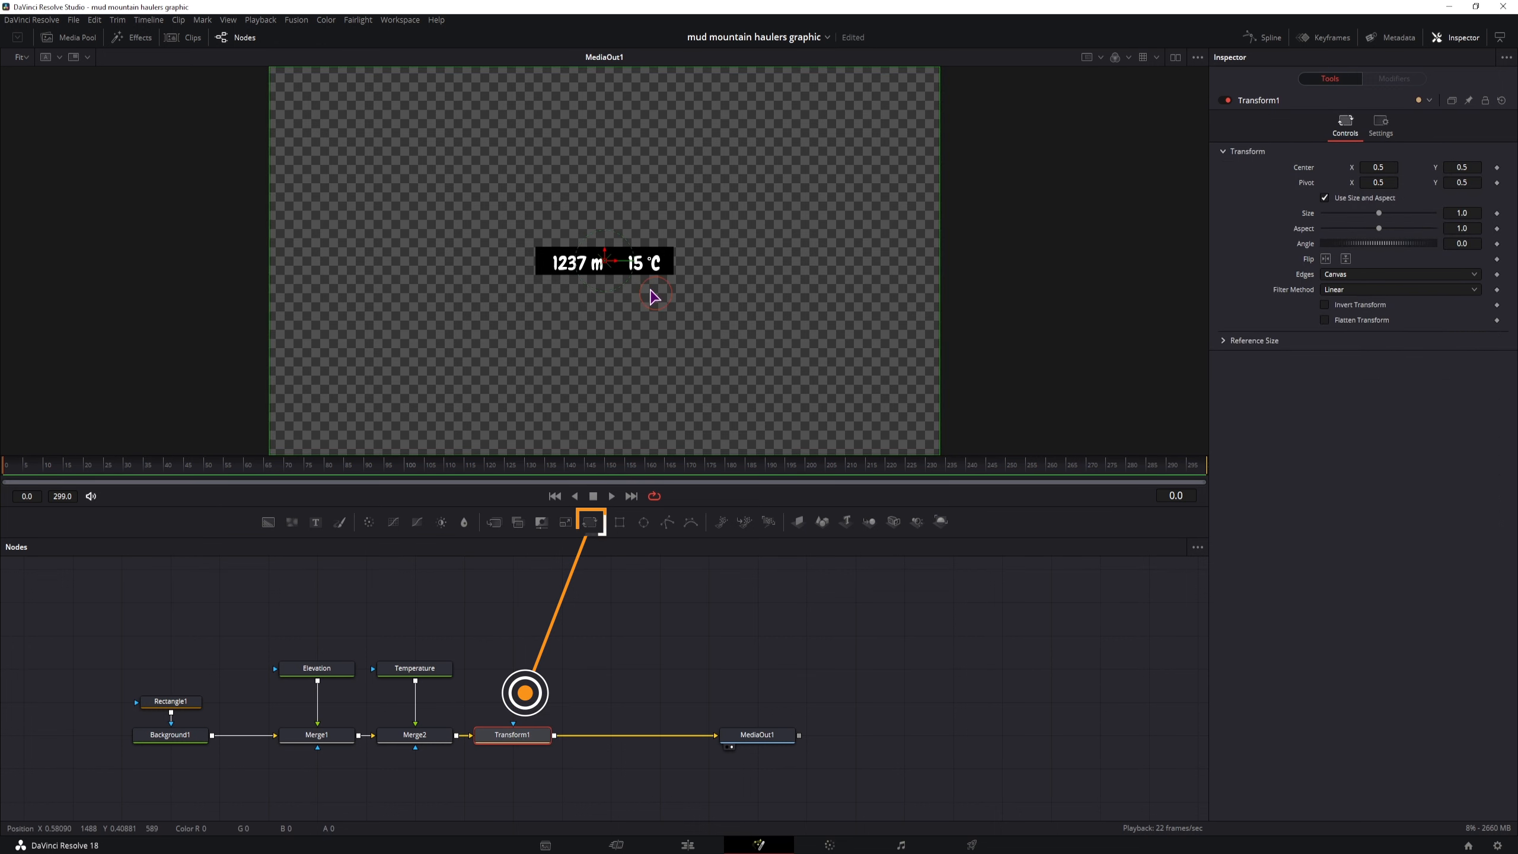
pyautogui.moveTo(607, 255); pyautogui.dragTo(362, 277)
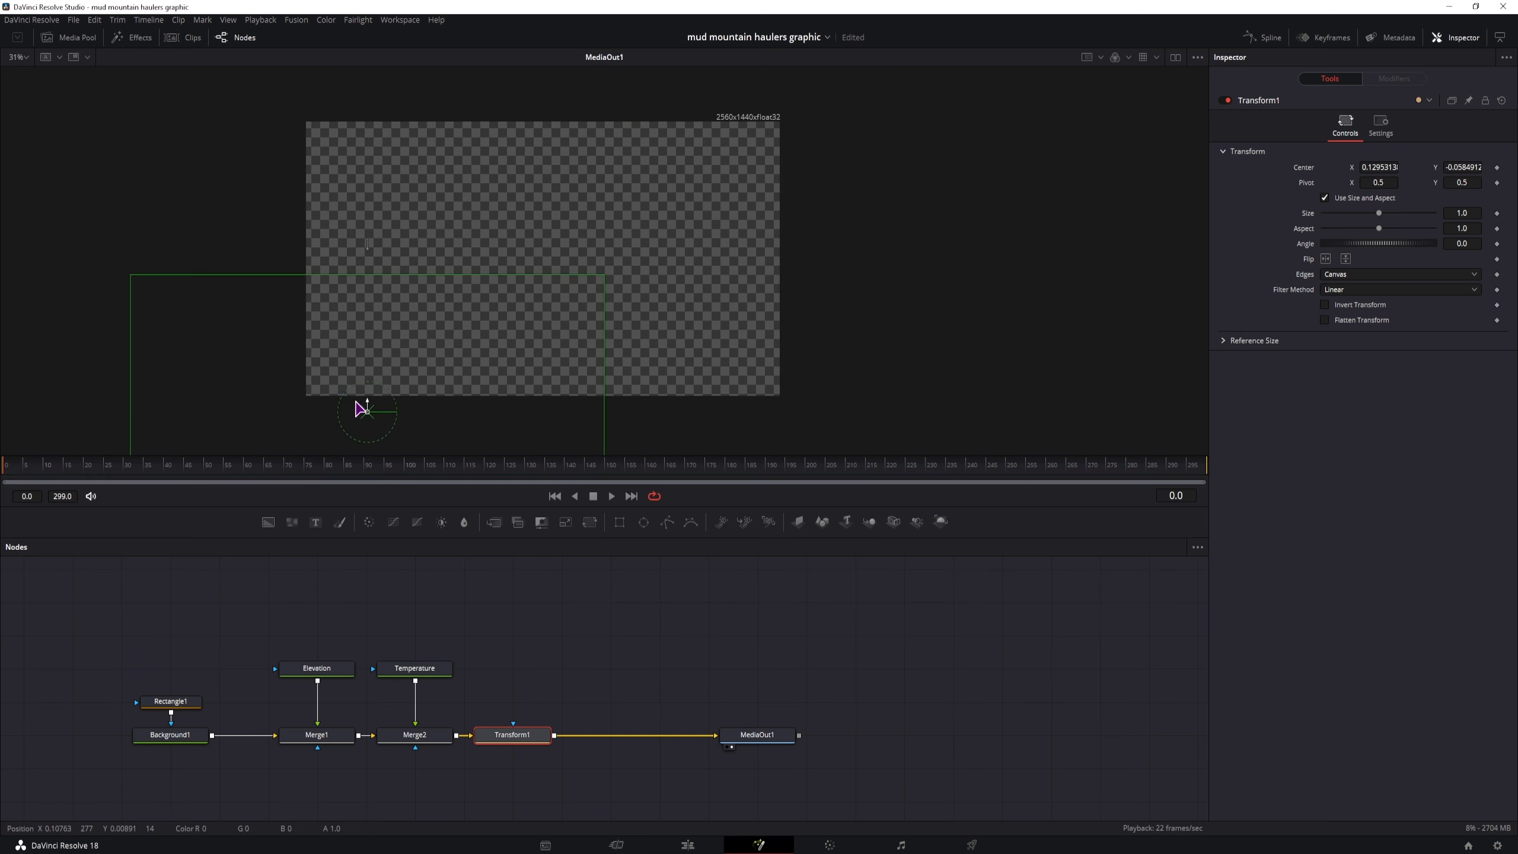
pyautogui.moveTo(361, 409); pyautogui.dragTo(361, 410)
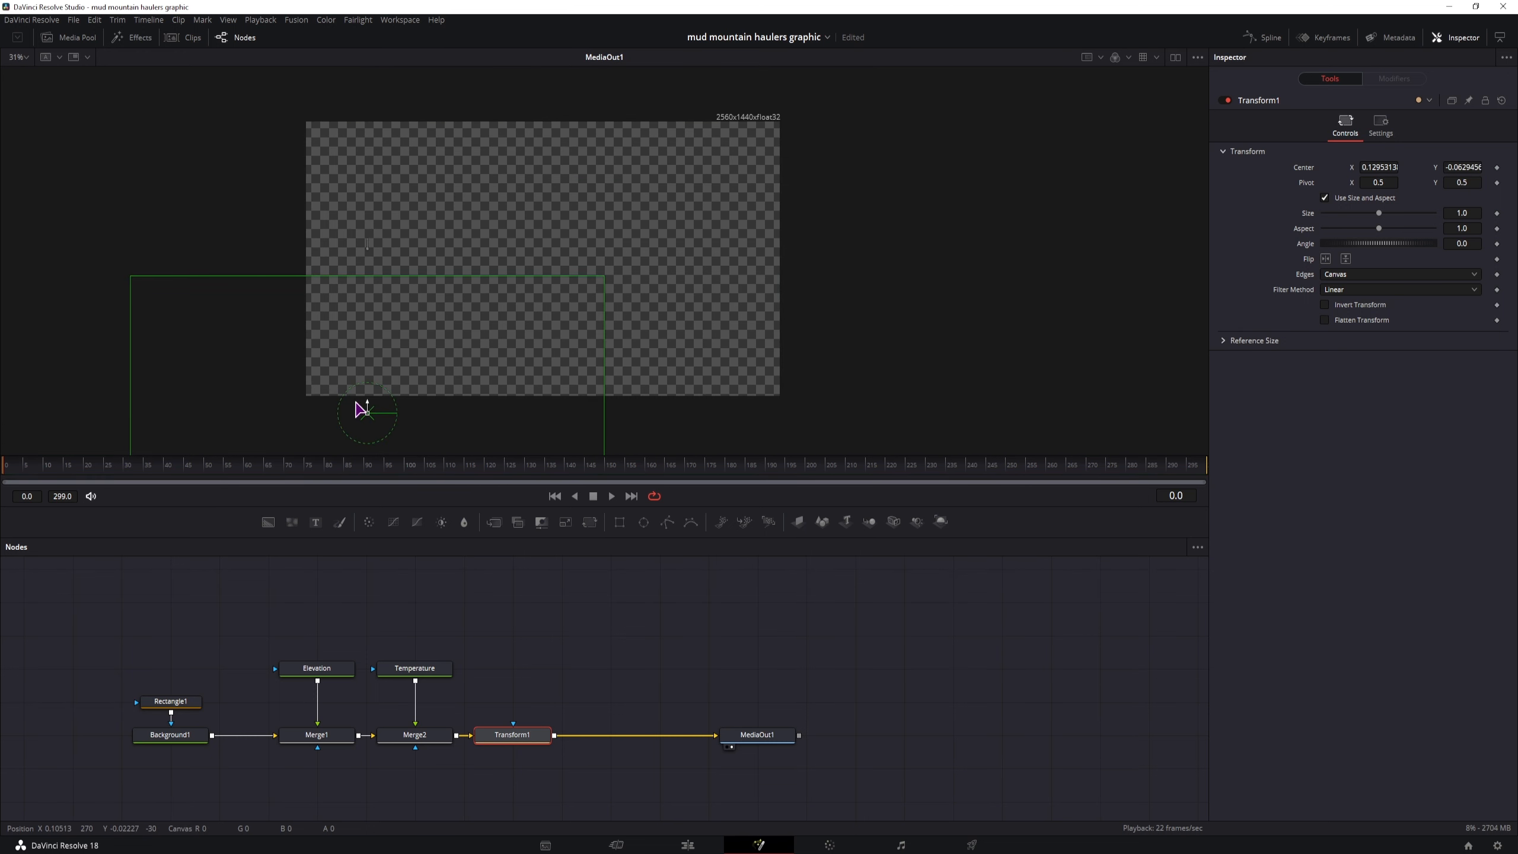
# Keyframe the Transform's center at frame 20, raise the graphic to about Y 0.27 at frame 260, and scrub through the motion
pyautogui.moveTo(62, 474); pyautogui.dragTo(85, 475)
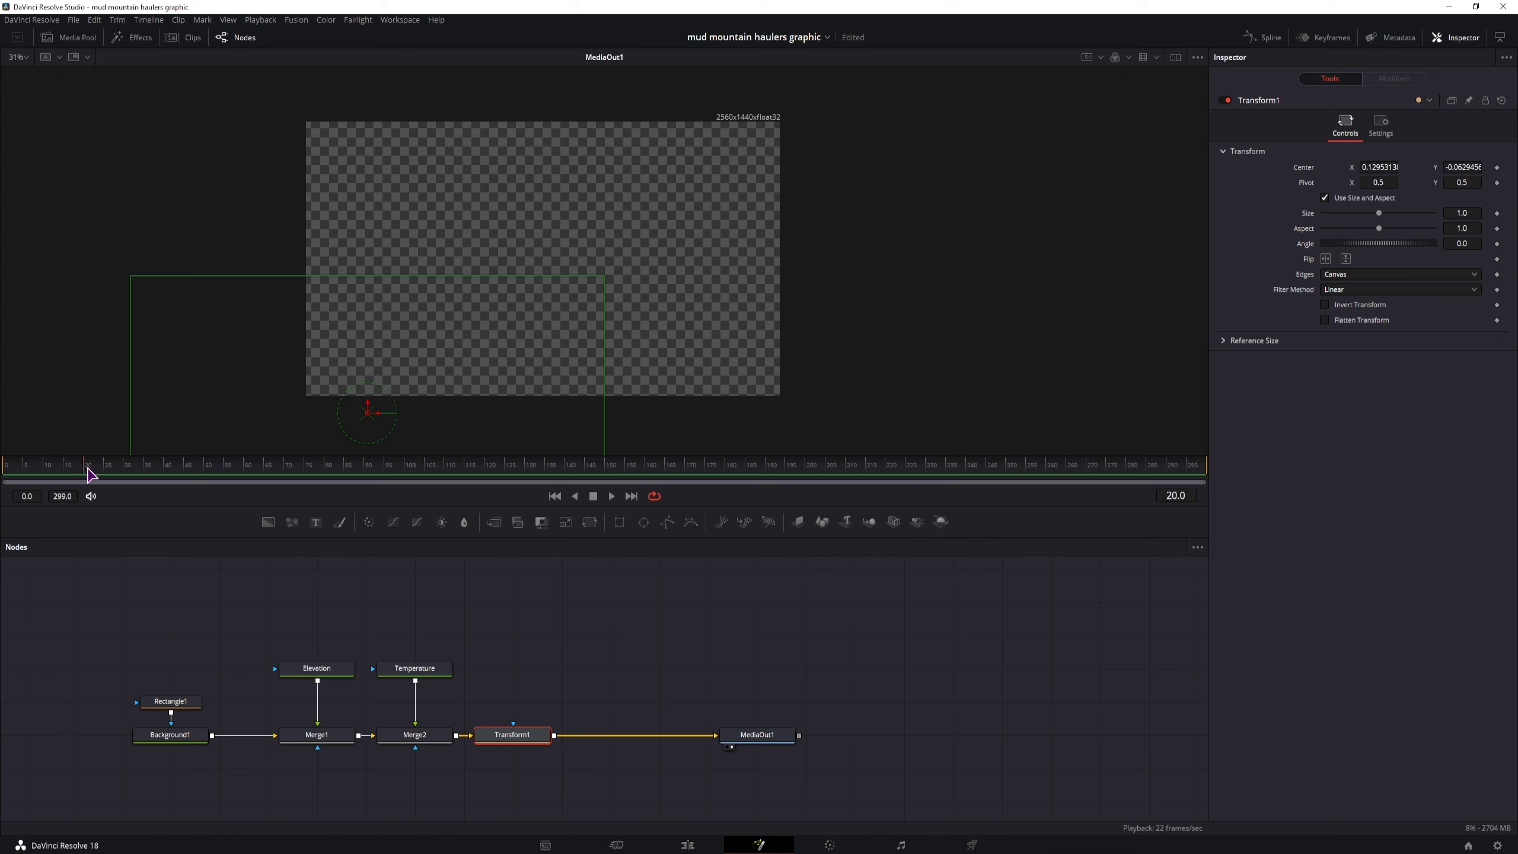
pyautogui.click(1497, 168)
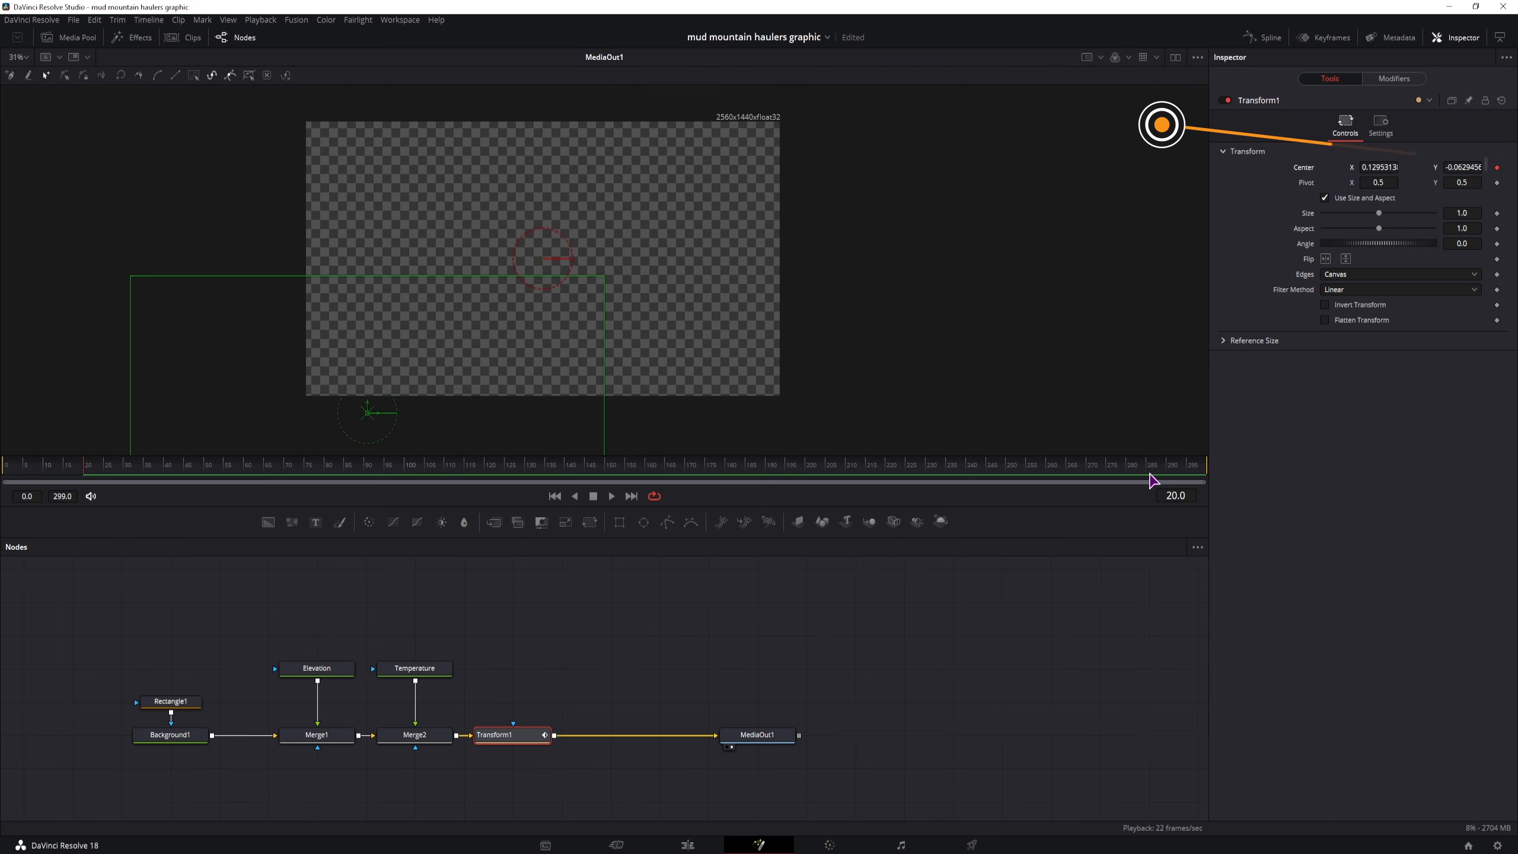
pyautogui.click(1054, 479)
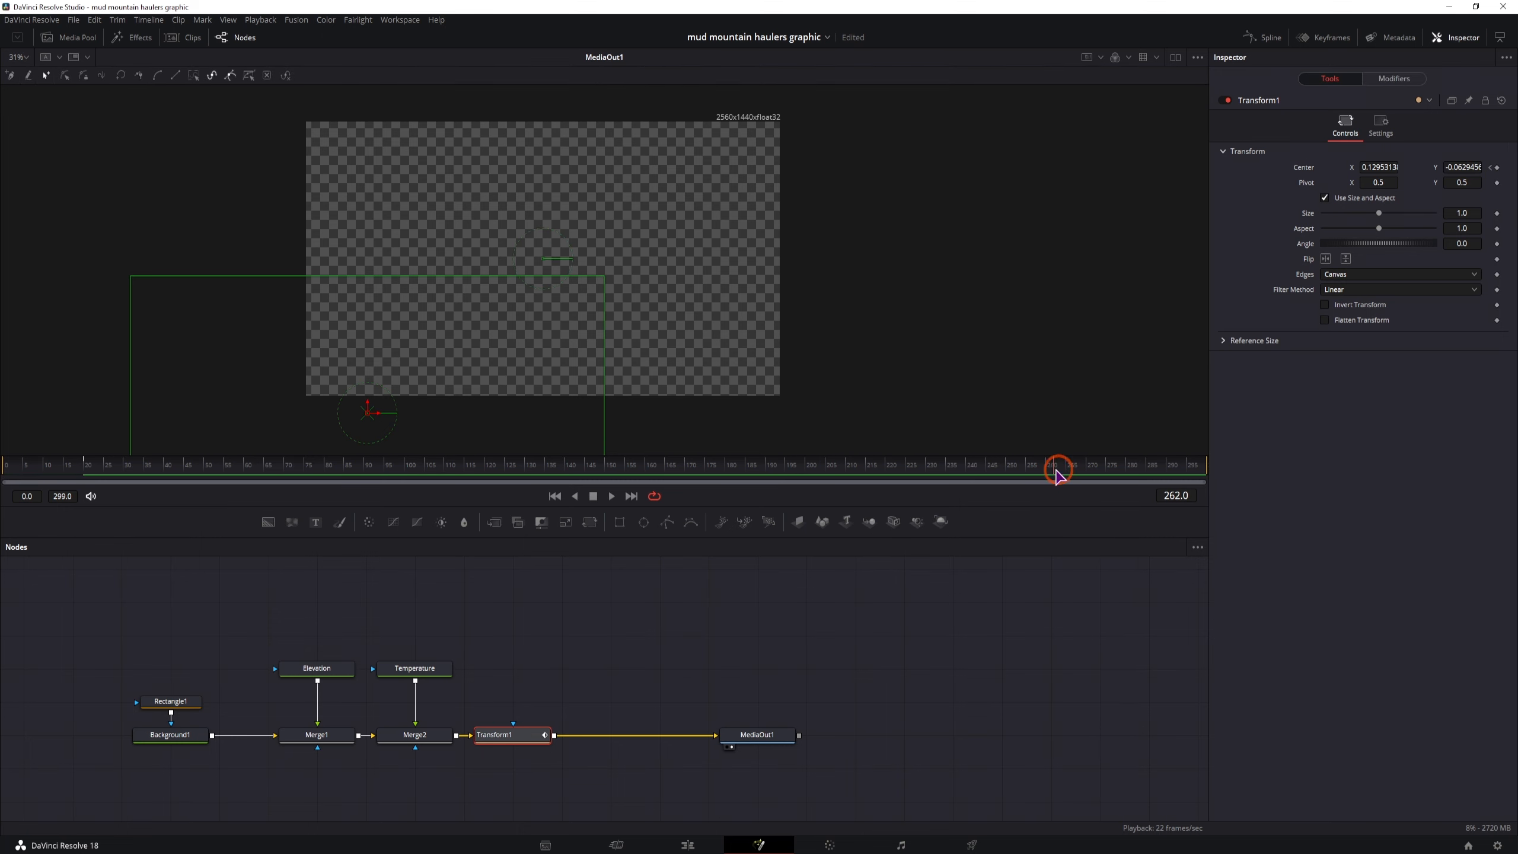
pyautogui.moveTo(369, 410); pyautogui.dragTo(382, 311)
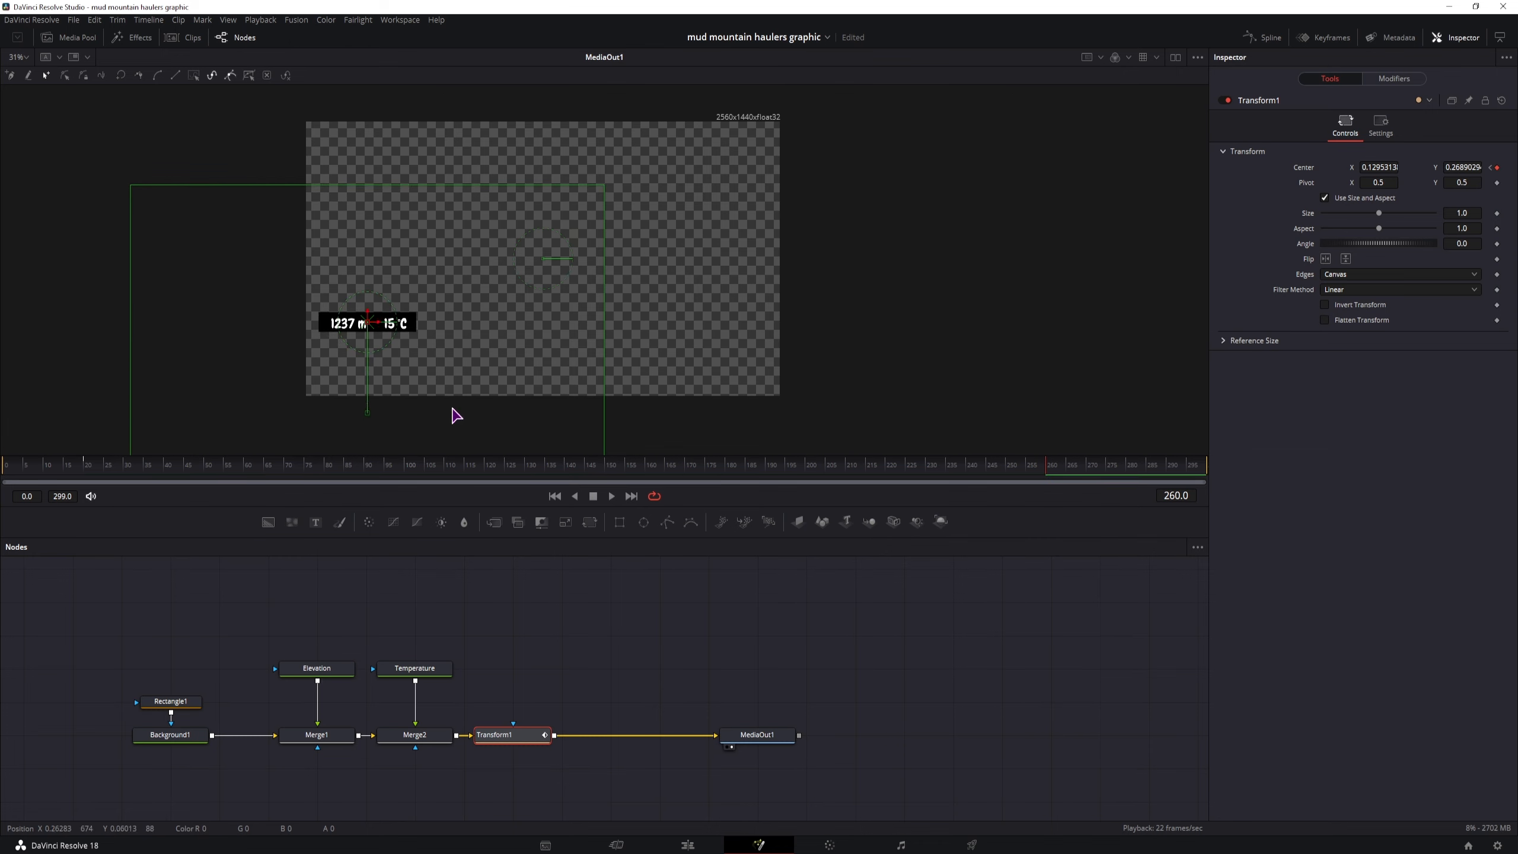
pyautogui.moveTo(101, 467); pyautogui.dragTo(410, 473)
pyautogui.moveTo(536, 482); pyautogui.dragTo(791, 482)
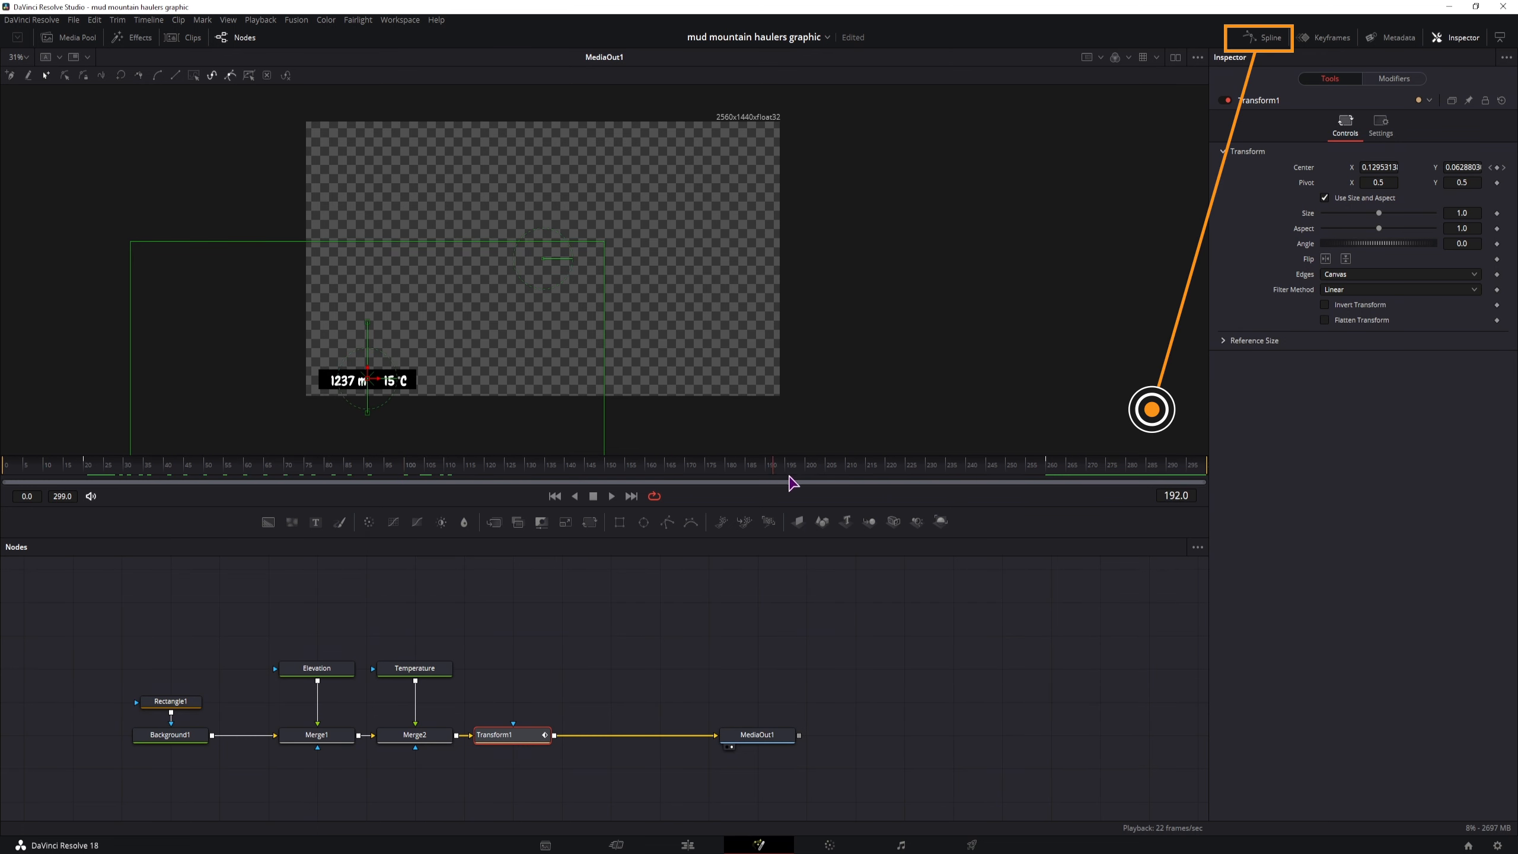
# In the Spline editor, smooth both keyframes of the Transform's displacement curve and raise the first keyframe's handle for a faster start
pyautogui.click(1270, 39)
pyautogui.click(649, 610)
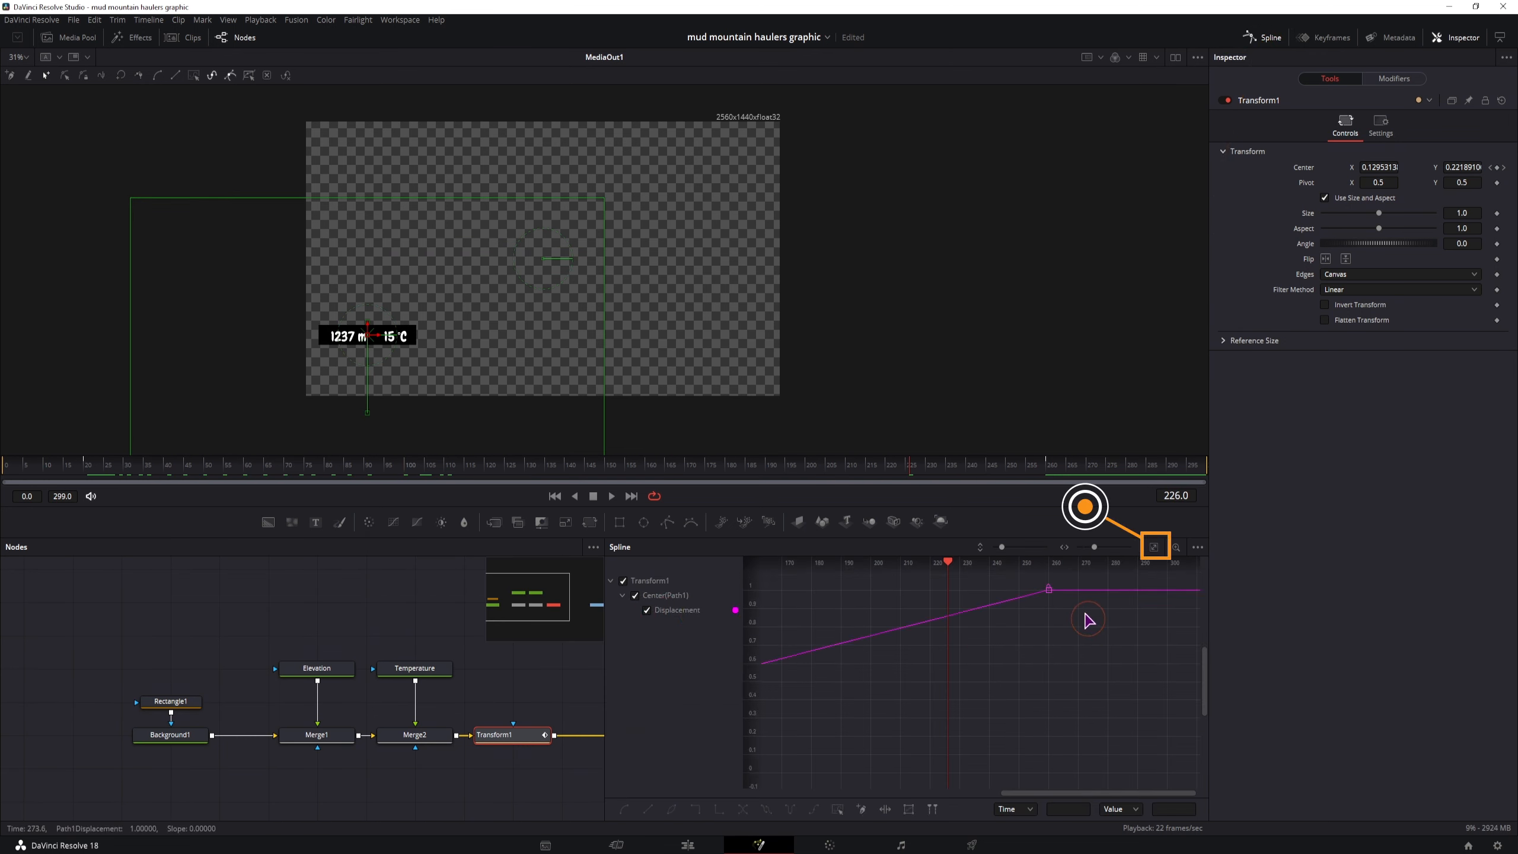
pyautogui.click(1153, 549)
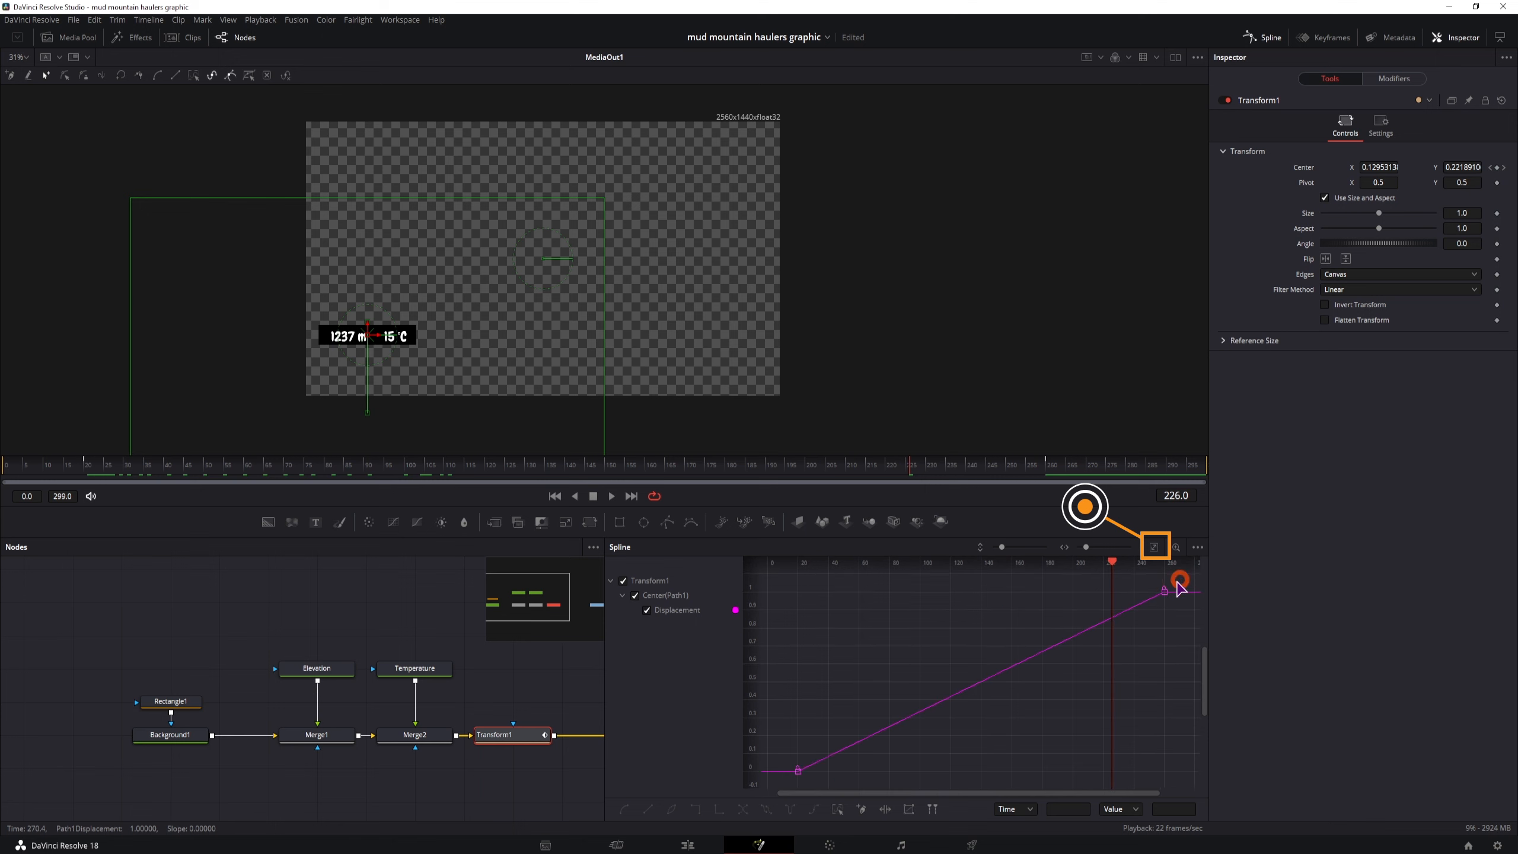
pyautogui.moveTo(1175, 583); pyautogui.dragTo(795, 790)
pyautogui.press('s')
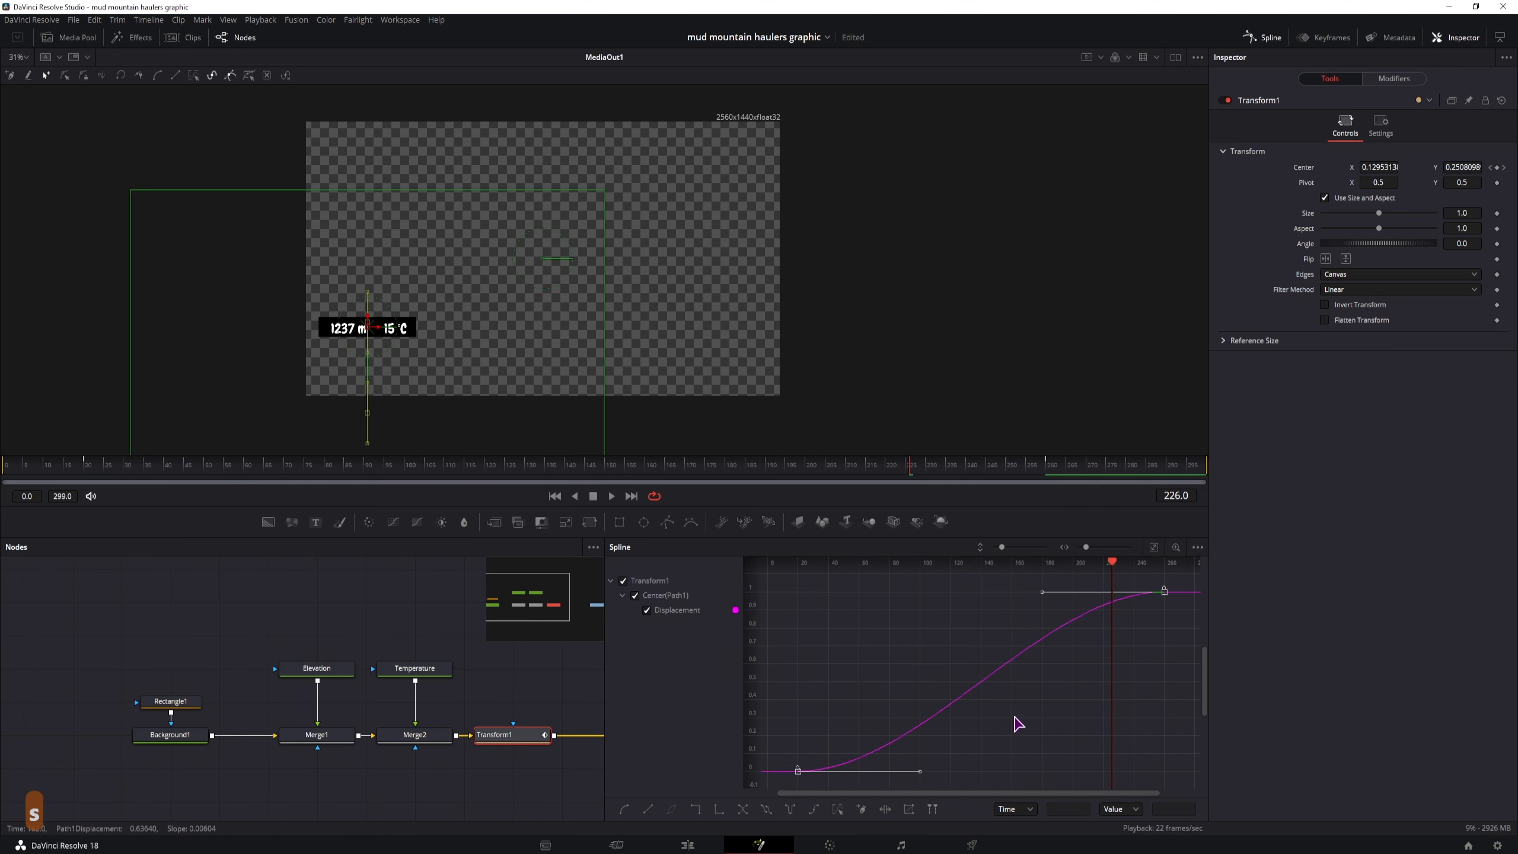
pyautogui.moveTo(919, 771); pyautogui.dragTo(863, 720)
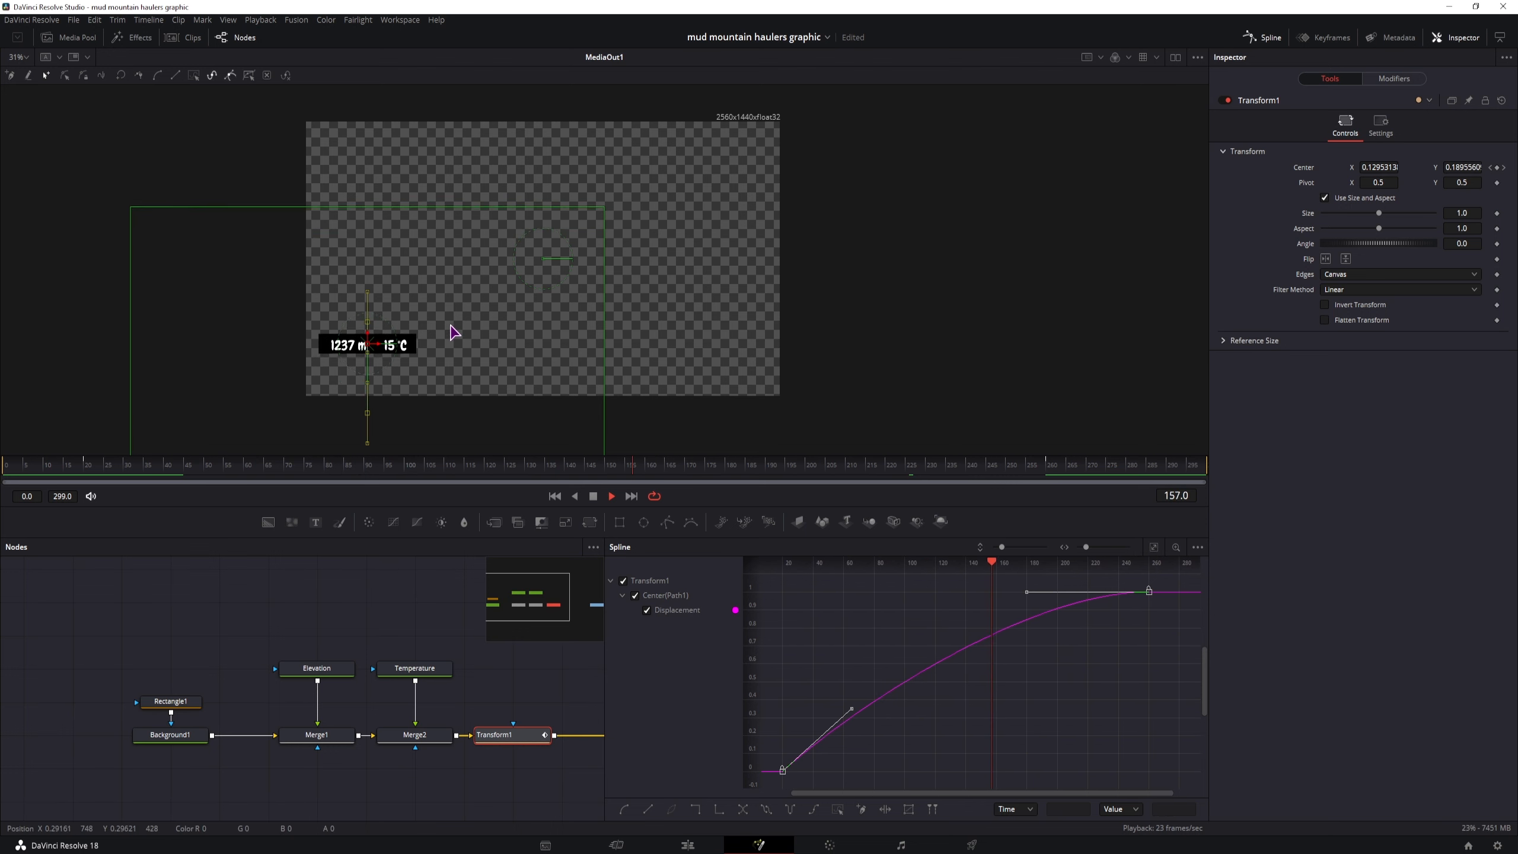
# Stop the playback at frame 190, close the Spline editor and inspect the Elevation node's text settings
pyautogui.press('space')
pyautogui.click(415, 610)
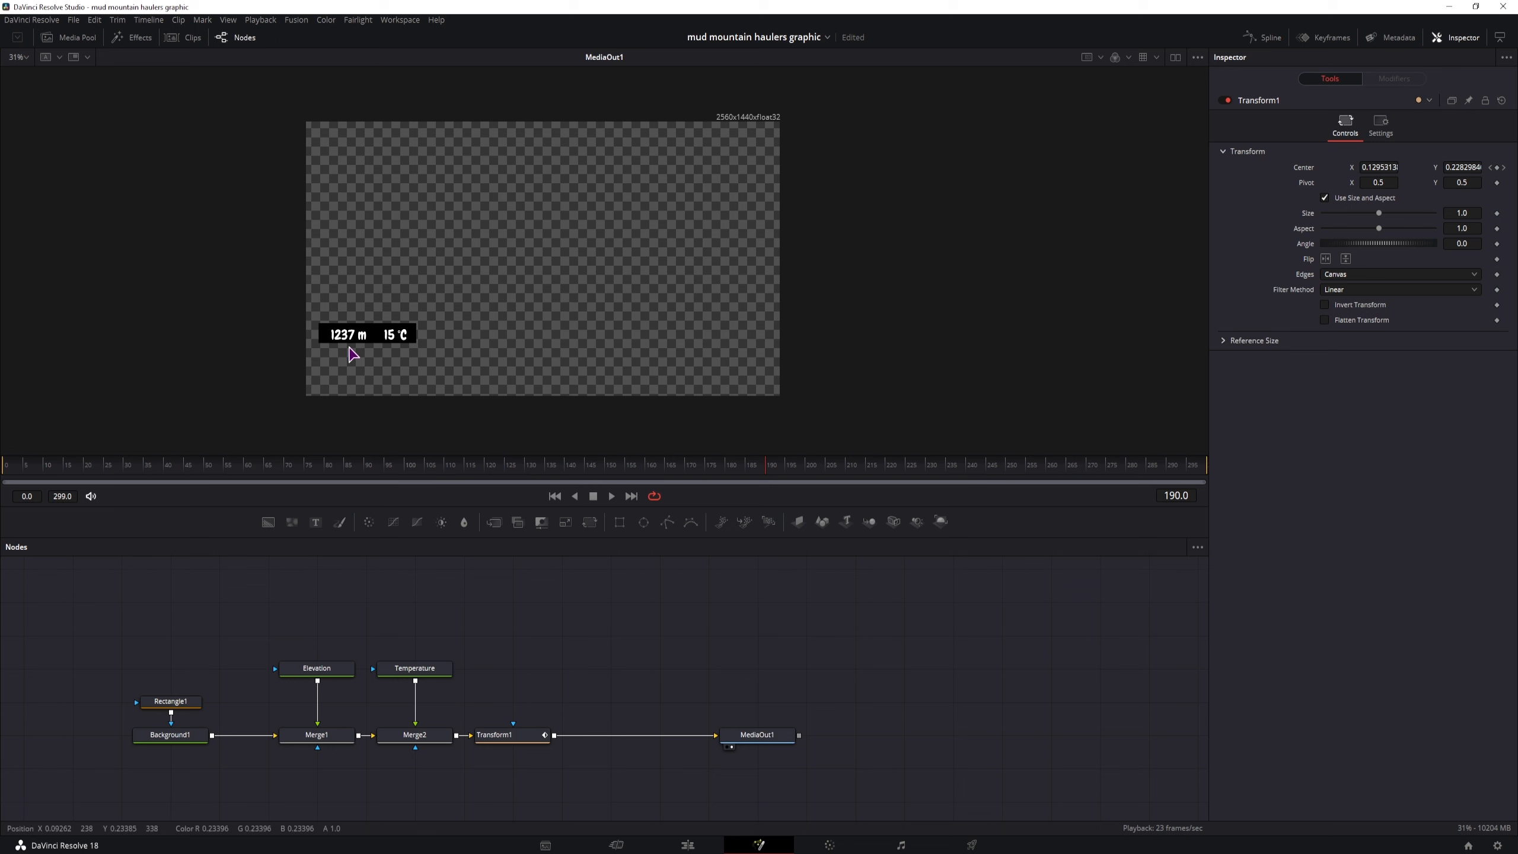
pyautogui.click(319, 670)
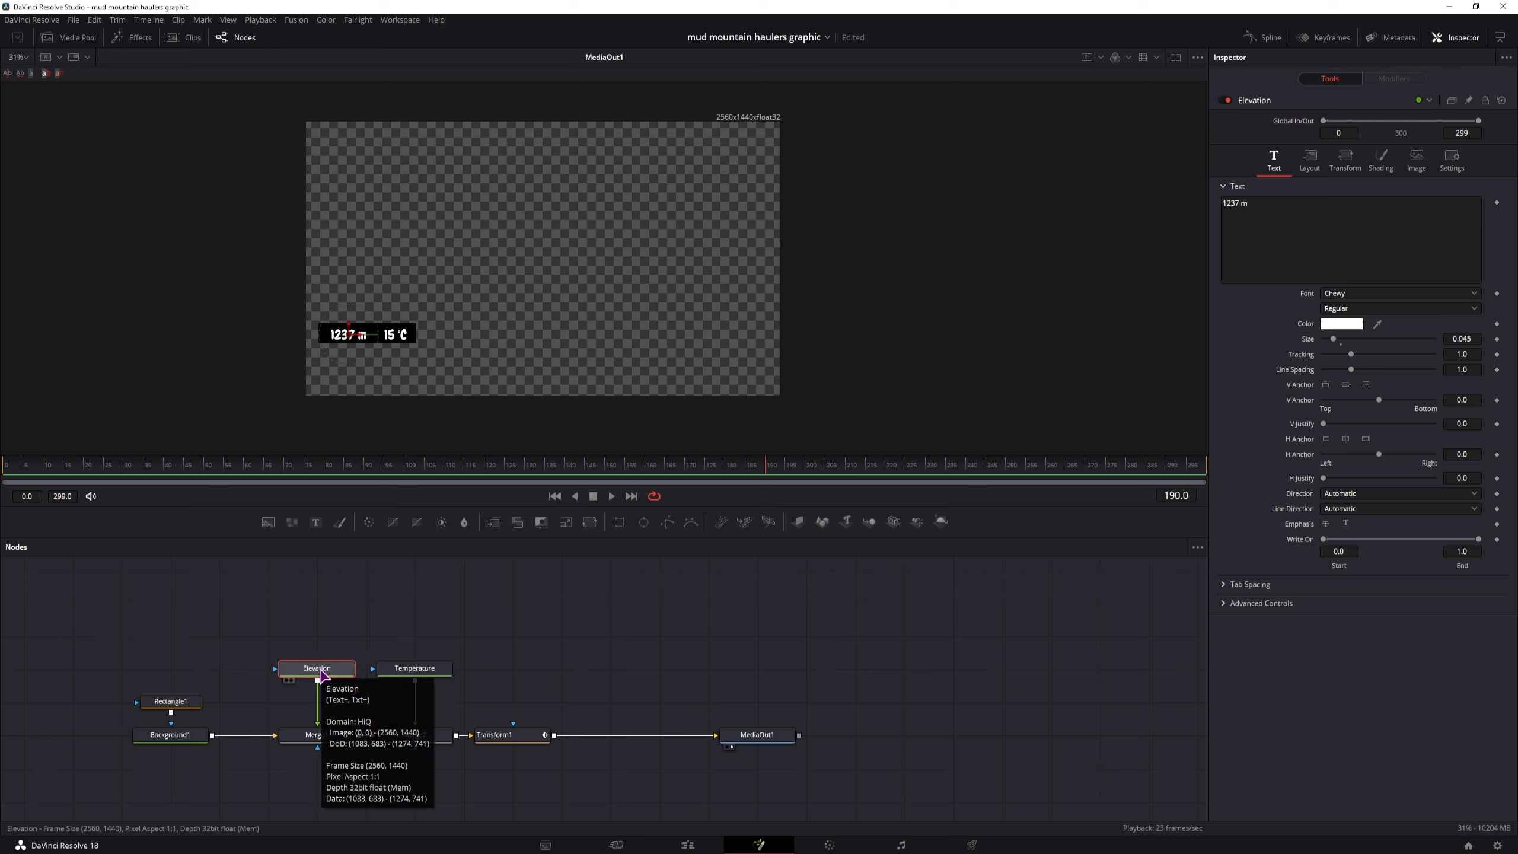
pyautogui.click(527, 631)
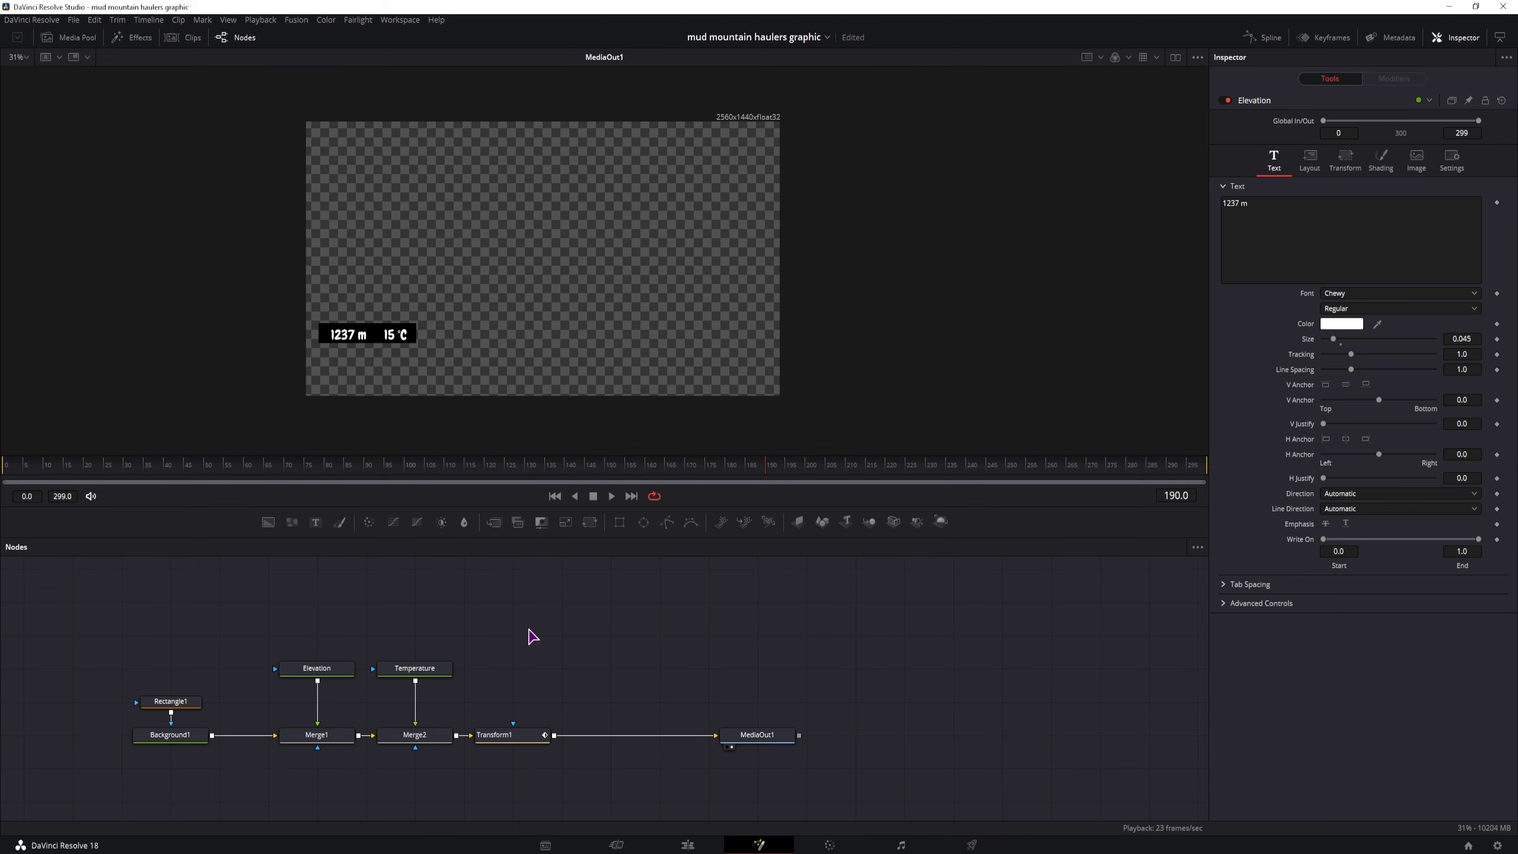
# Add an unconnected Custom Tool node in the empty area of the node graph above and beyond Transform1
pyautogui.hotkey('ctrl', 'space')
pyautogui.write('mask')
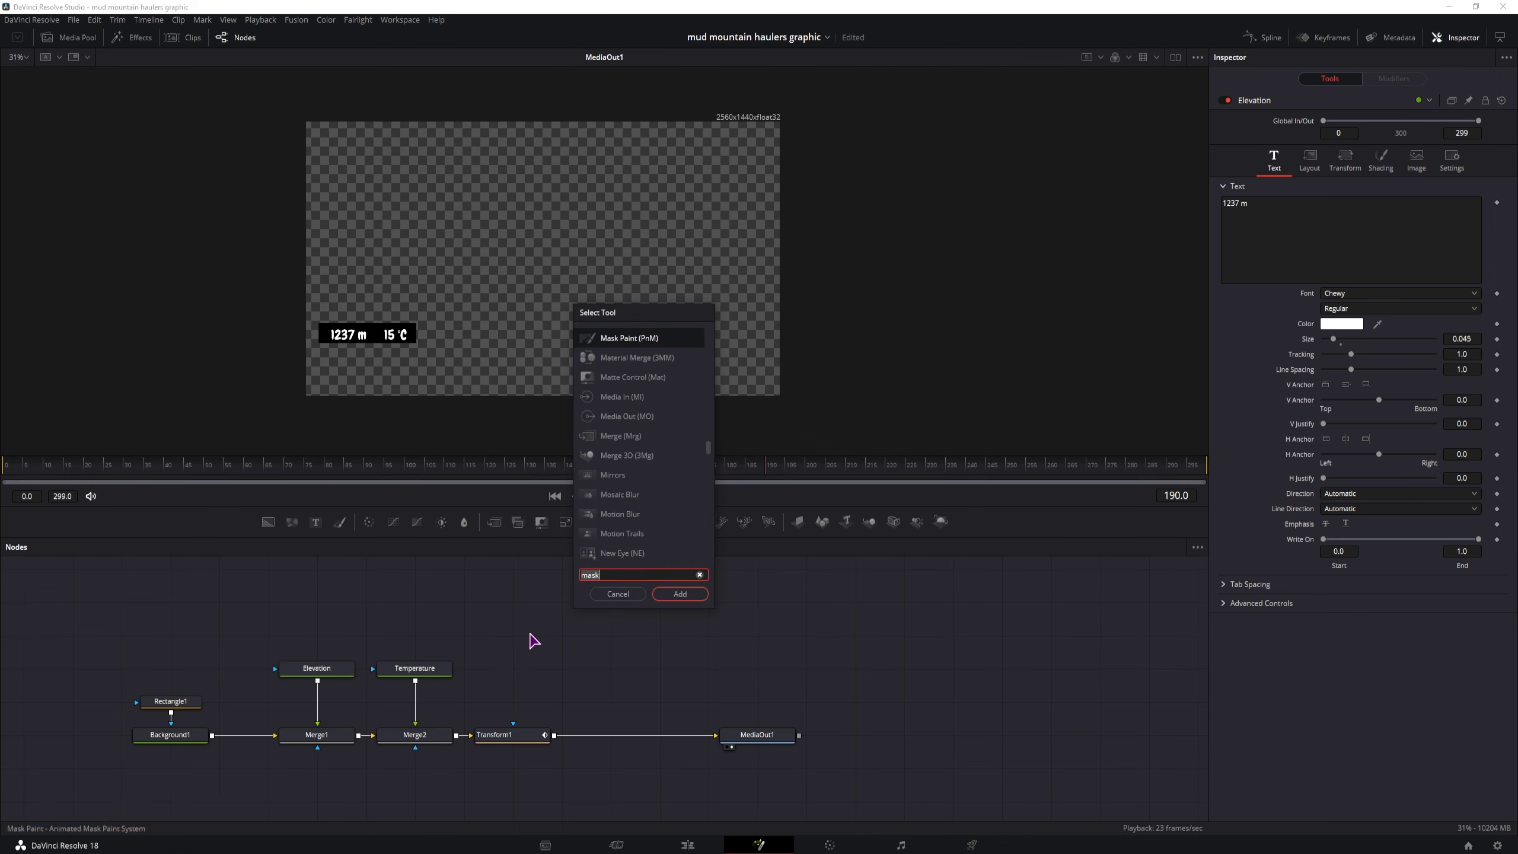
pyautogui.press('BackSpace')
pyautogui.press('BackSpace')
pyautogui.press('BackSpace')
pyautogui.press('BackSpace')
pyautogui.write('custom')
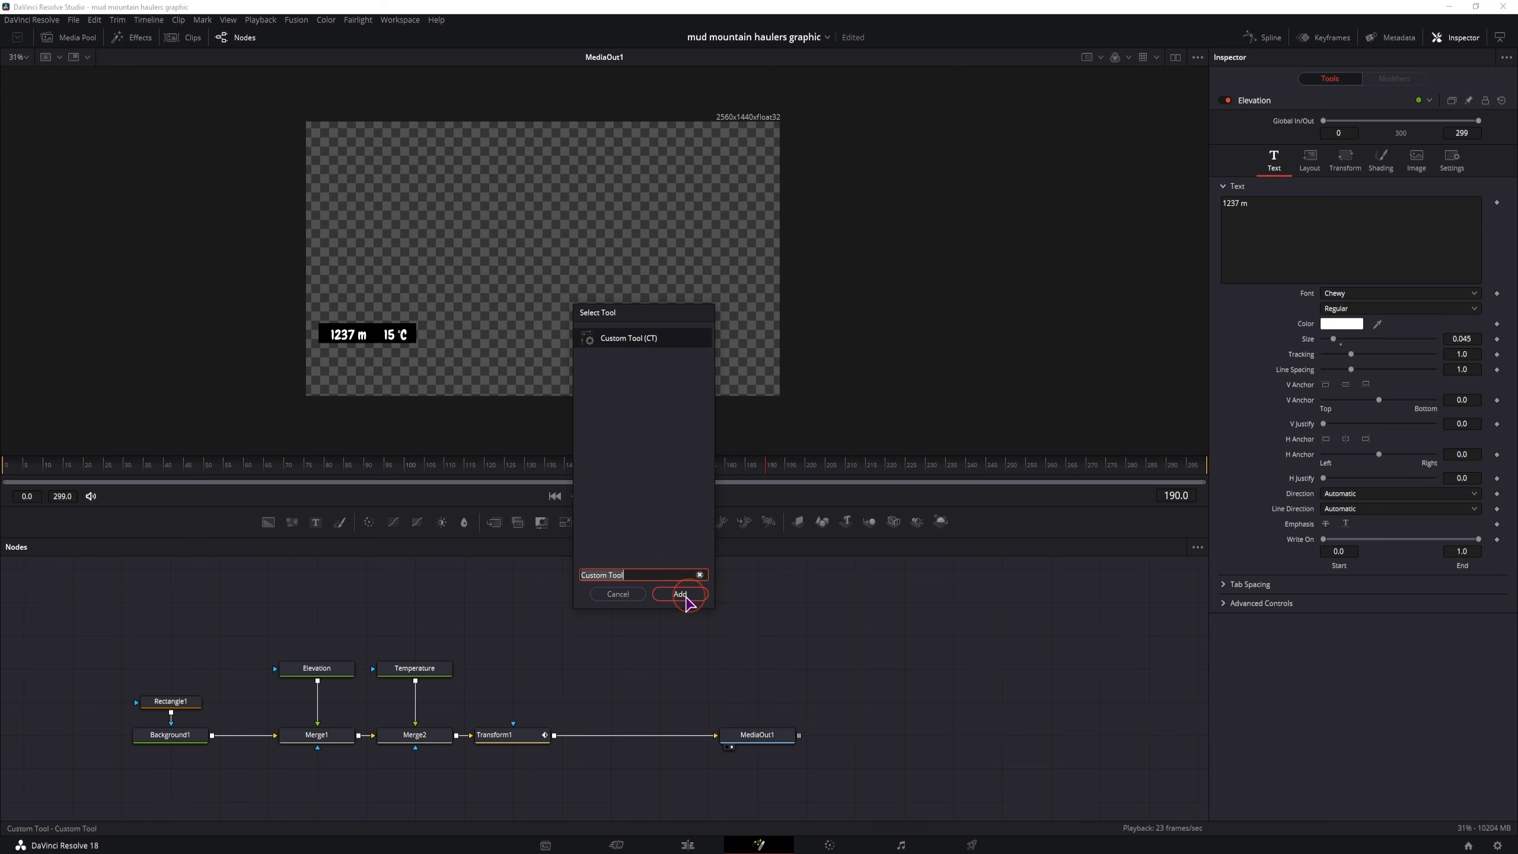
pyautogui.click(679, 594)
pyautogui.moveTo(516, 639); pyautogui.dragTo(614, 638)
pyautogui.click(1363, 433)
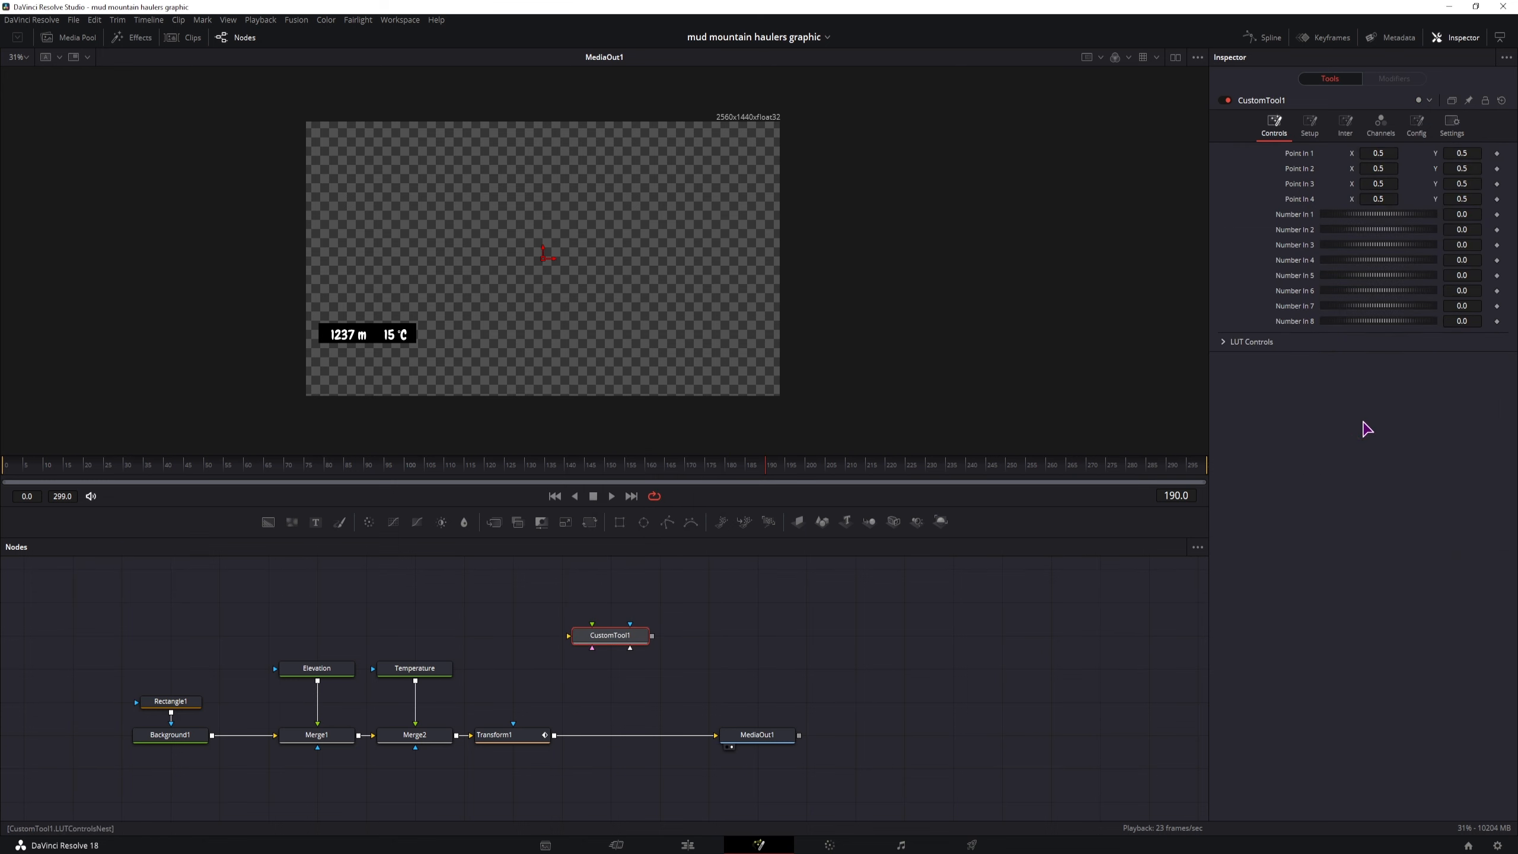
# Open the Custom Tool's Number In 1 value for editing and move the playhead to frame 20
pyautogui.click(1467, 214)
pyautogui.click(1467, 230)
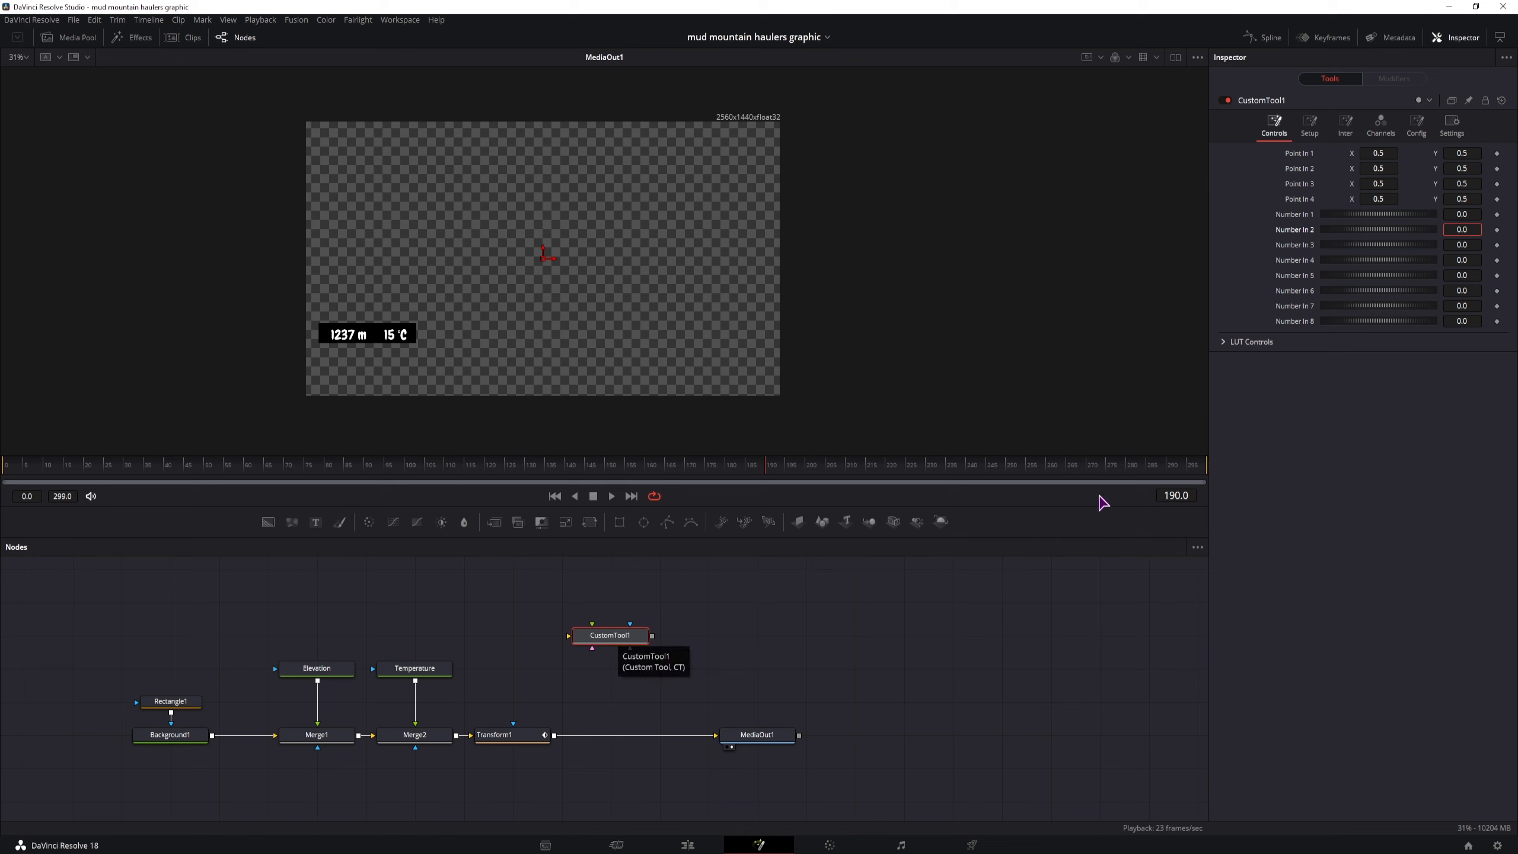
pyautogui.click(1287, 215)
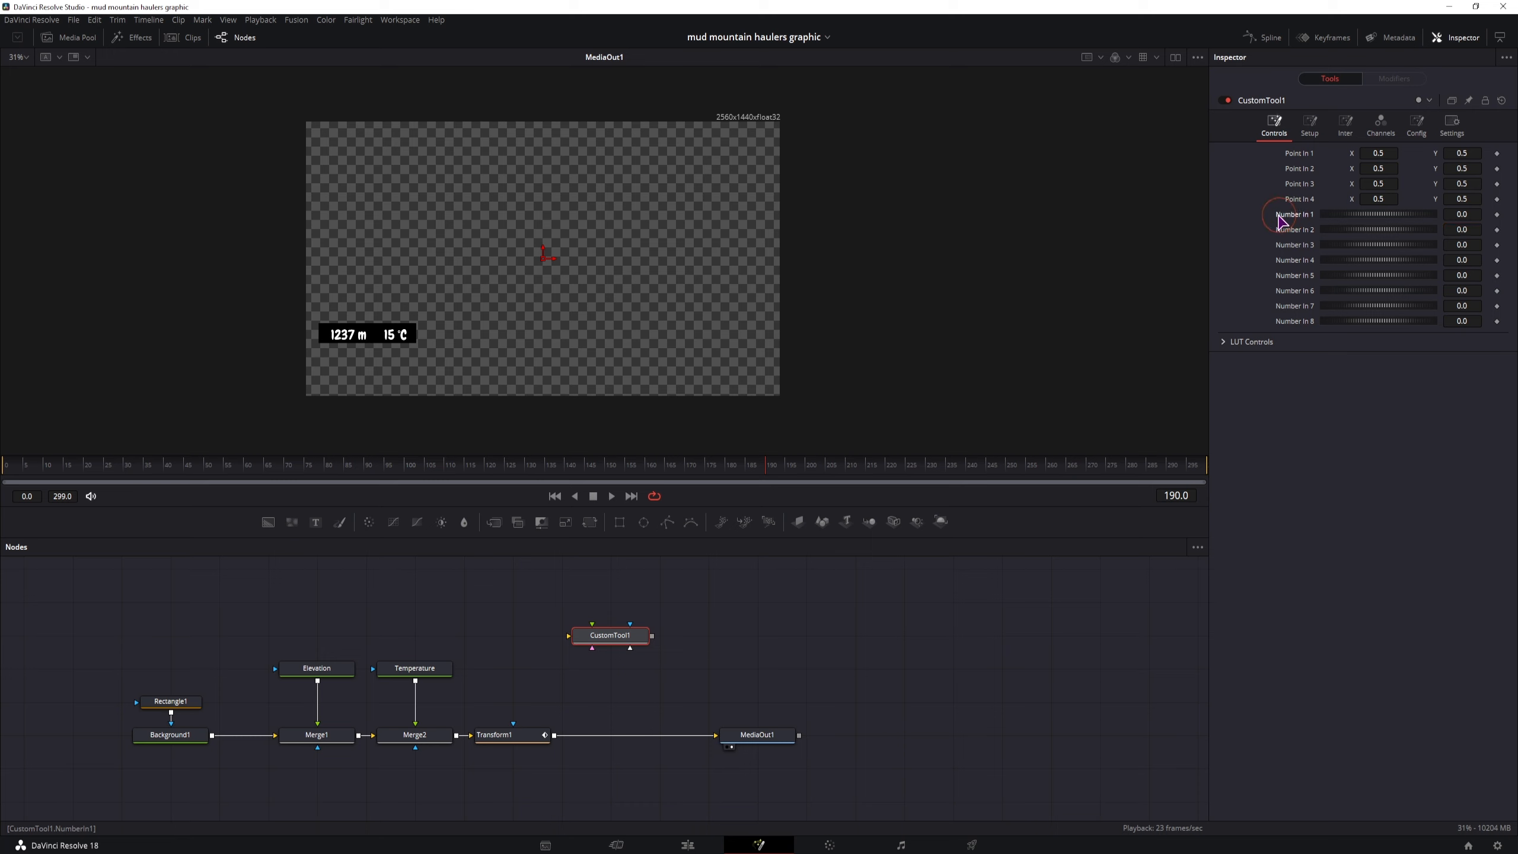
pyautogui.click(1467, 213)
pyautogui.moveTo(85, 465)
pyautogui.mouseDown()
pyautogui.moveTo(128, 470)
pyautogui.moveTo(90, 477)
pyautogui.mouseUp()
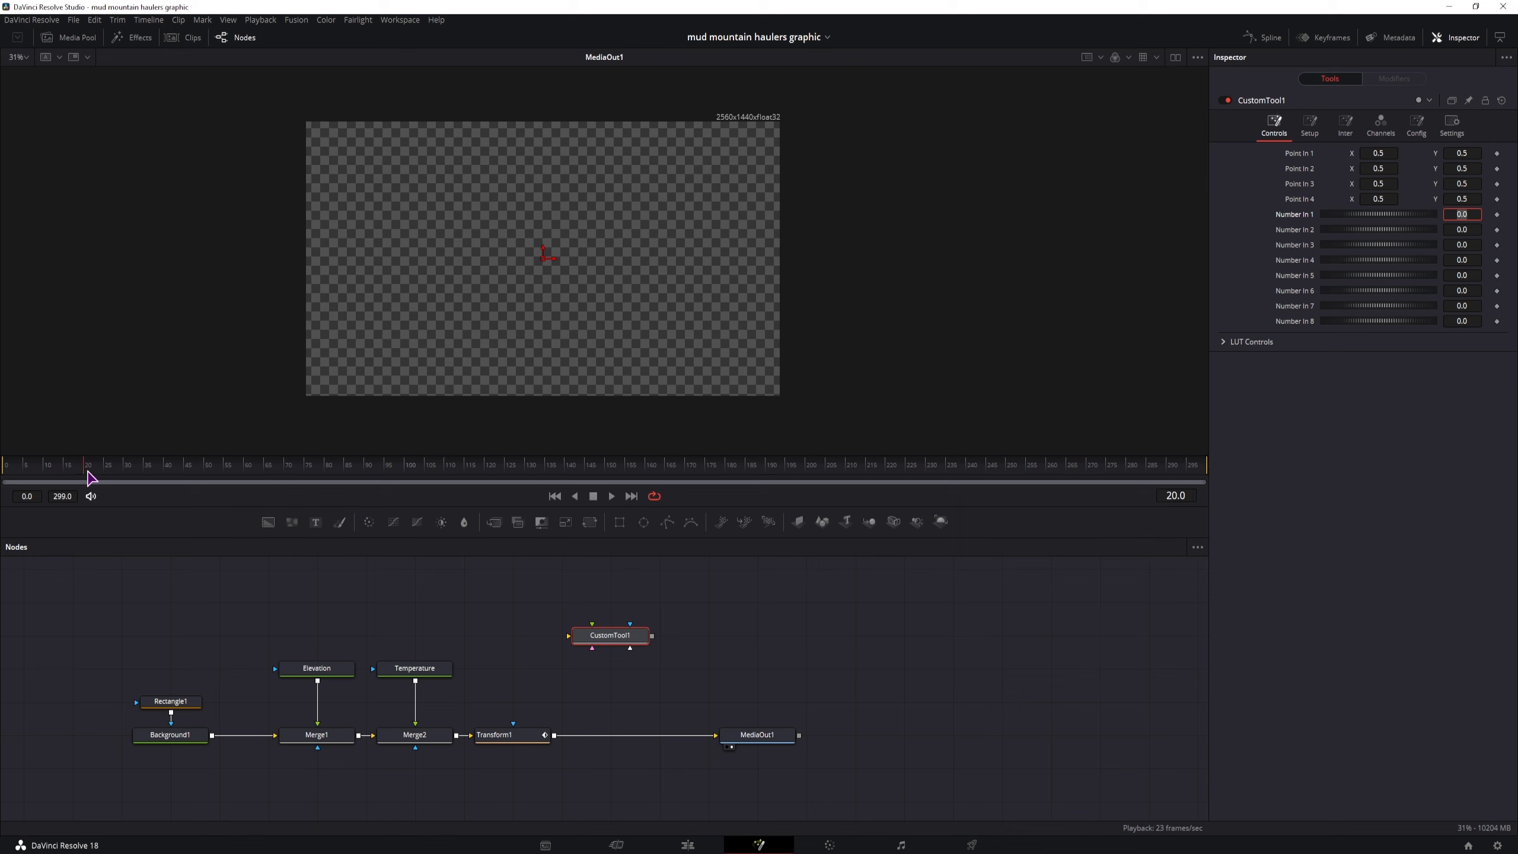
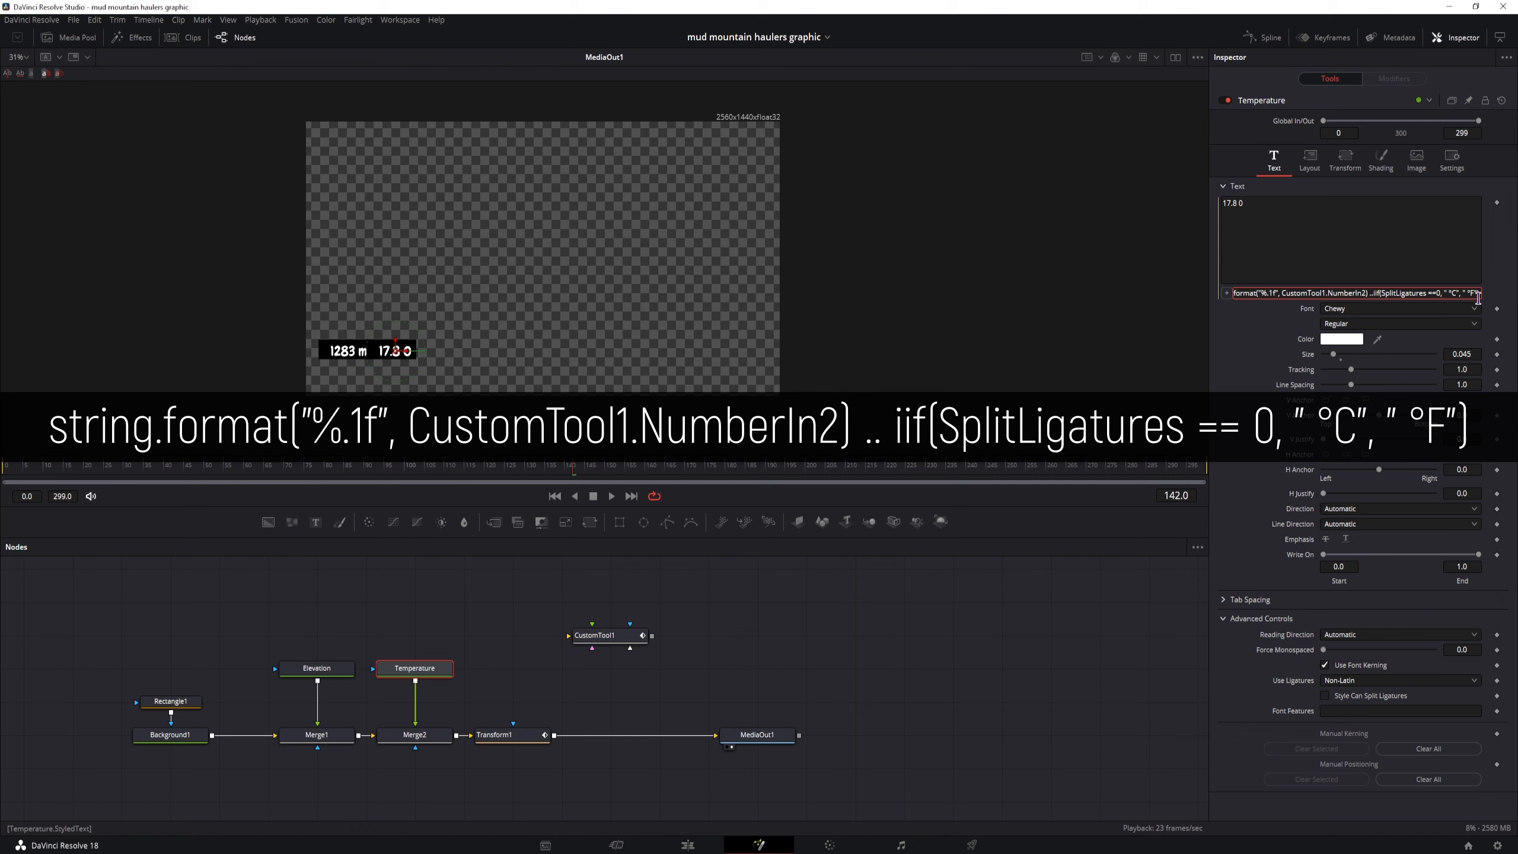
# Apply the Temperature text's Celsius/Fahrenheit expression and toggle Style Can Split Ligatures to test it, leaving the option off
pyautogui.click(1244, 686)
pyautogui.click(835, 650)
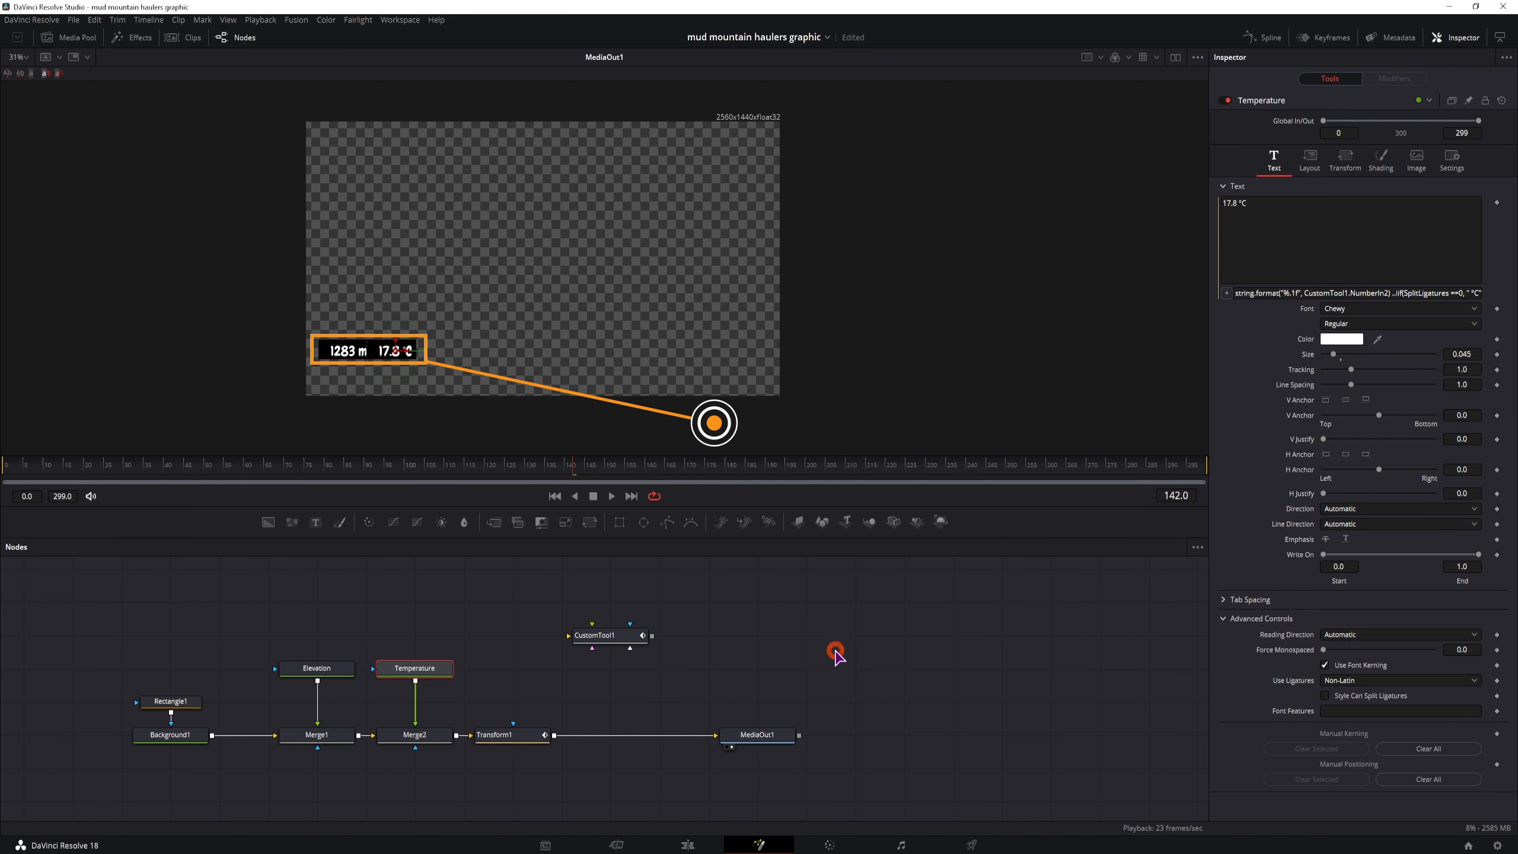
pyautogui.click(1324, 697)
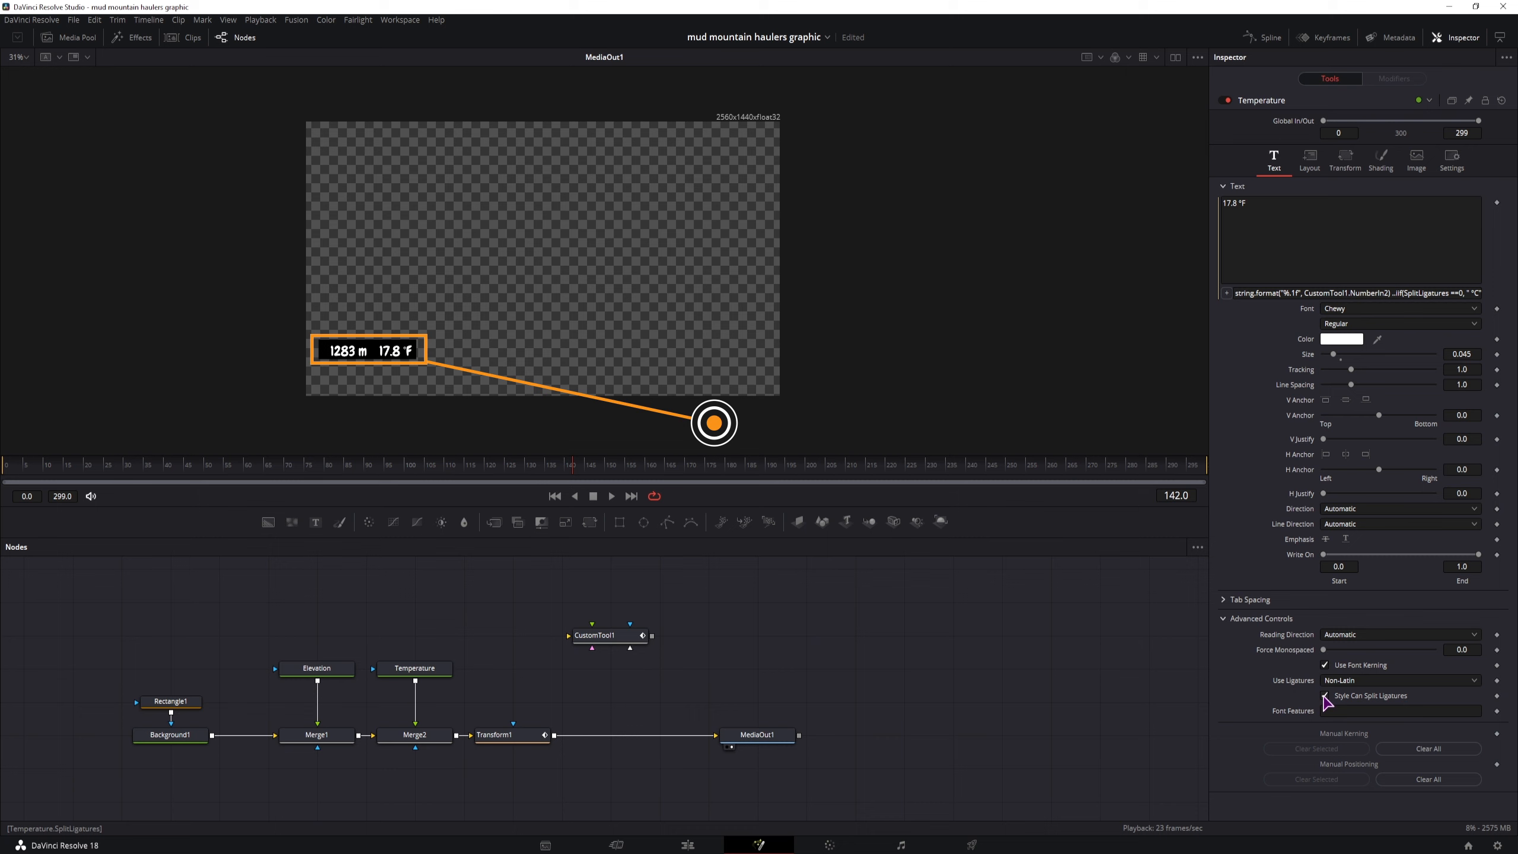
pyautogui.click(1324, 697)
pyautogui.click(1324, 696)
pyautogui.click(1323, 696)
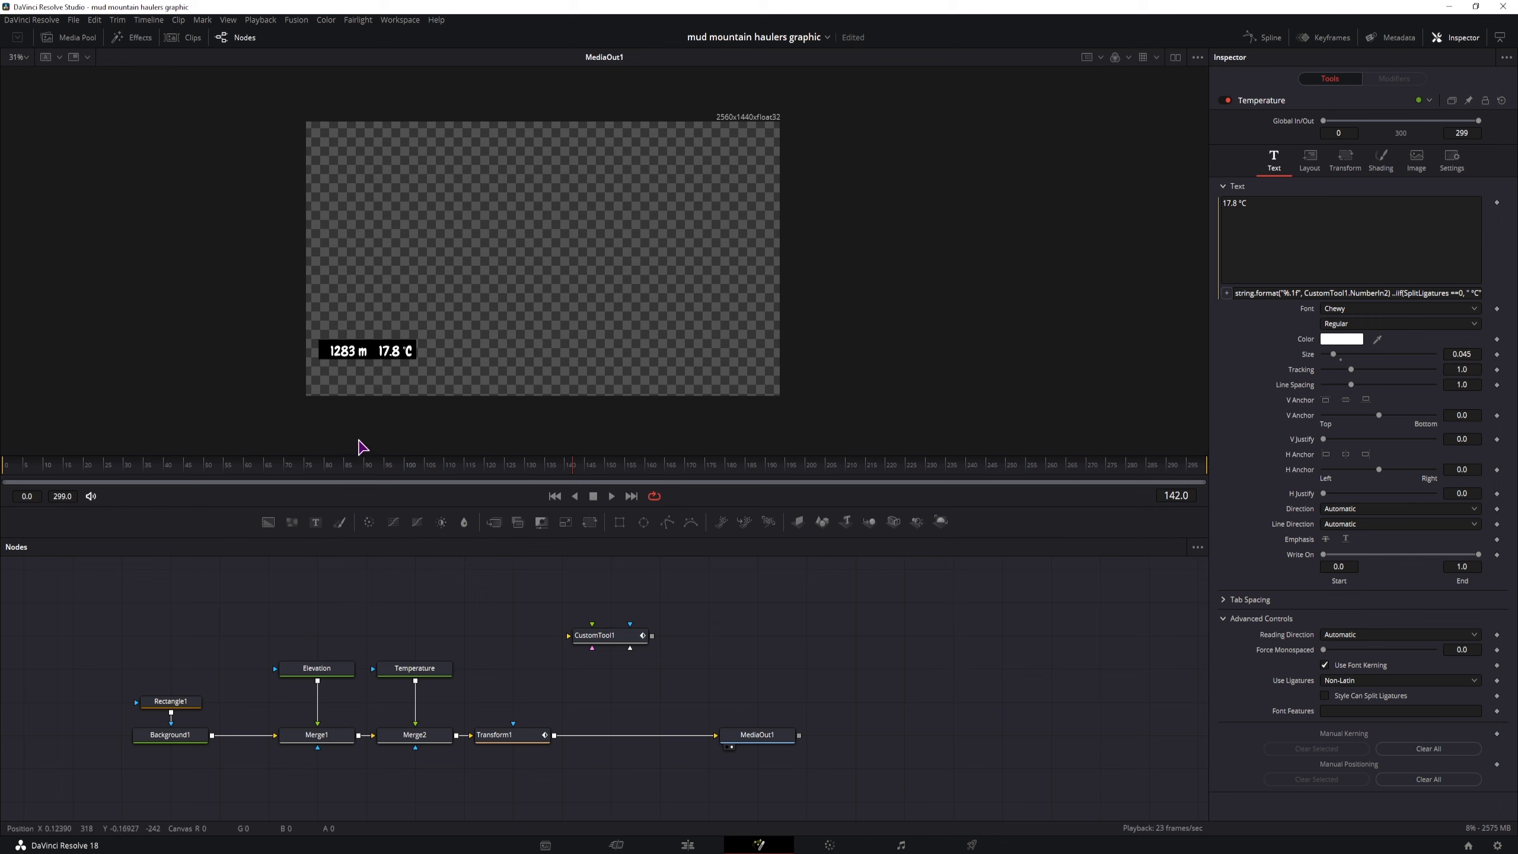
# At frame 37, attach a rectangle mask to Transform1, centred in the frame's lower-left quarter, with a soft edge of 0.0091
pyautogui.moveTo(137, 468); pyautogui.dragTo(115, 472)
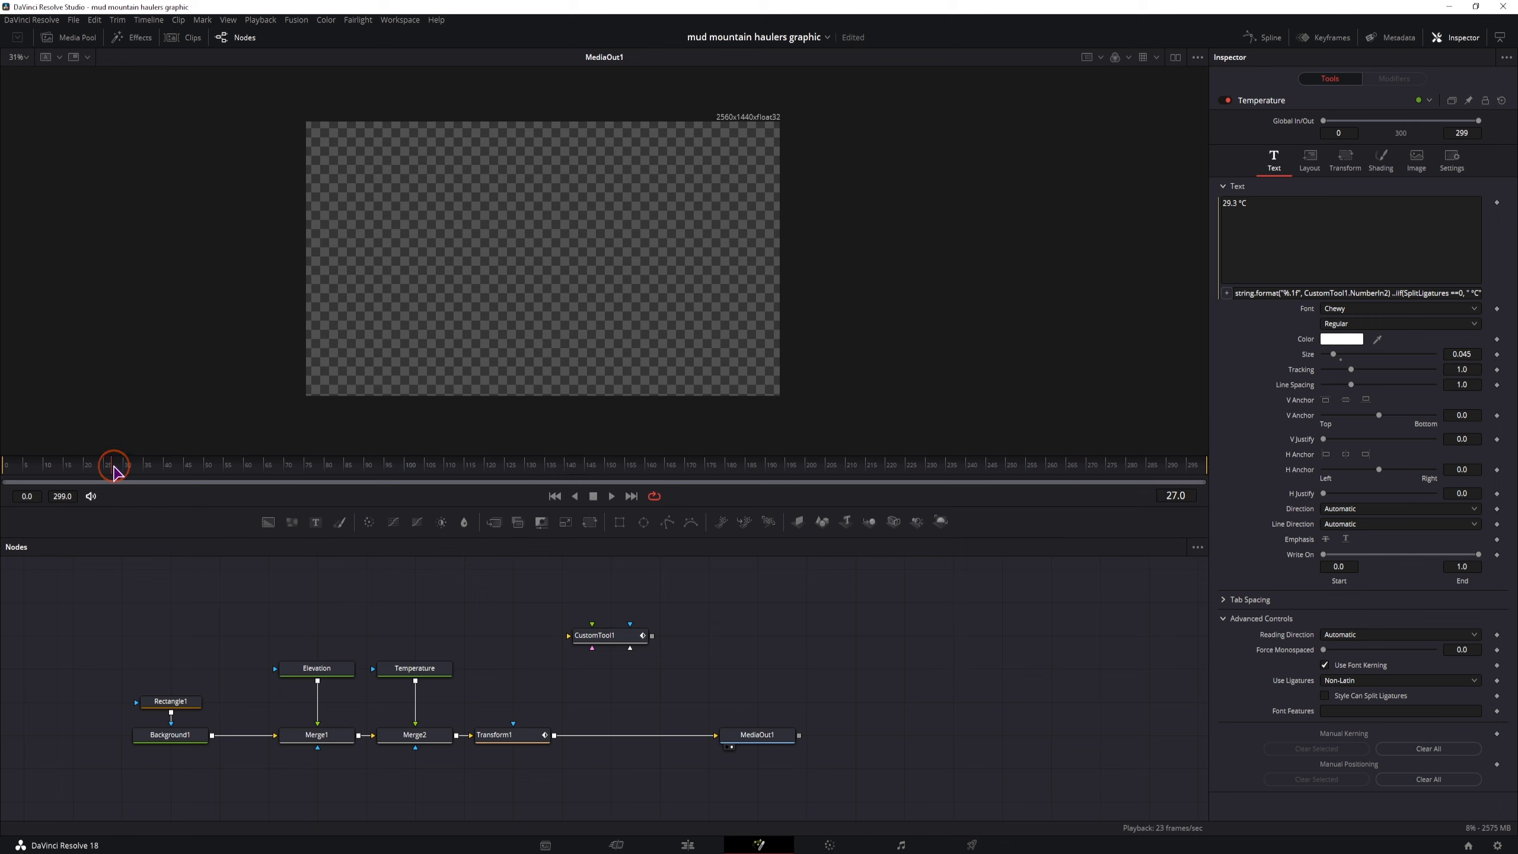
pyautogui.scroll(7, 332, 410)
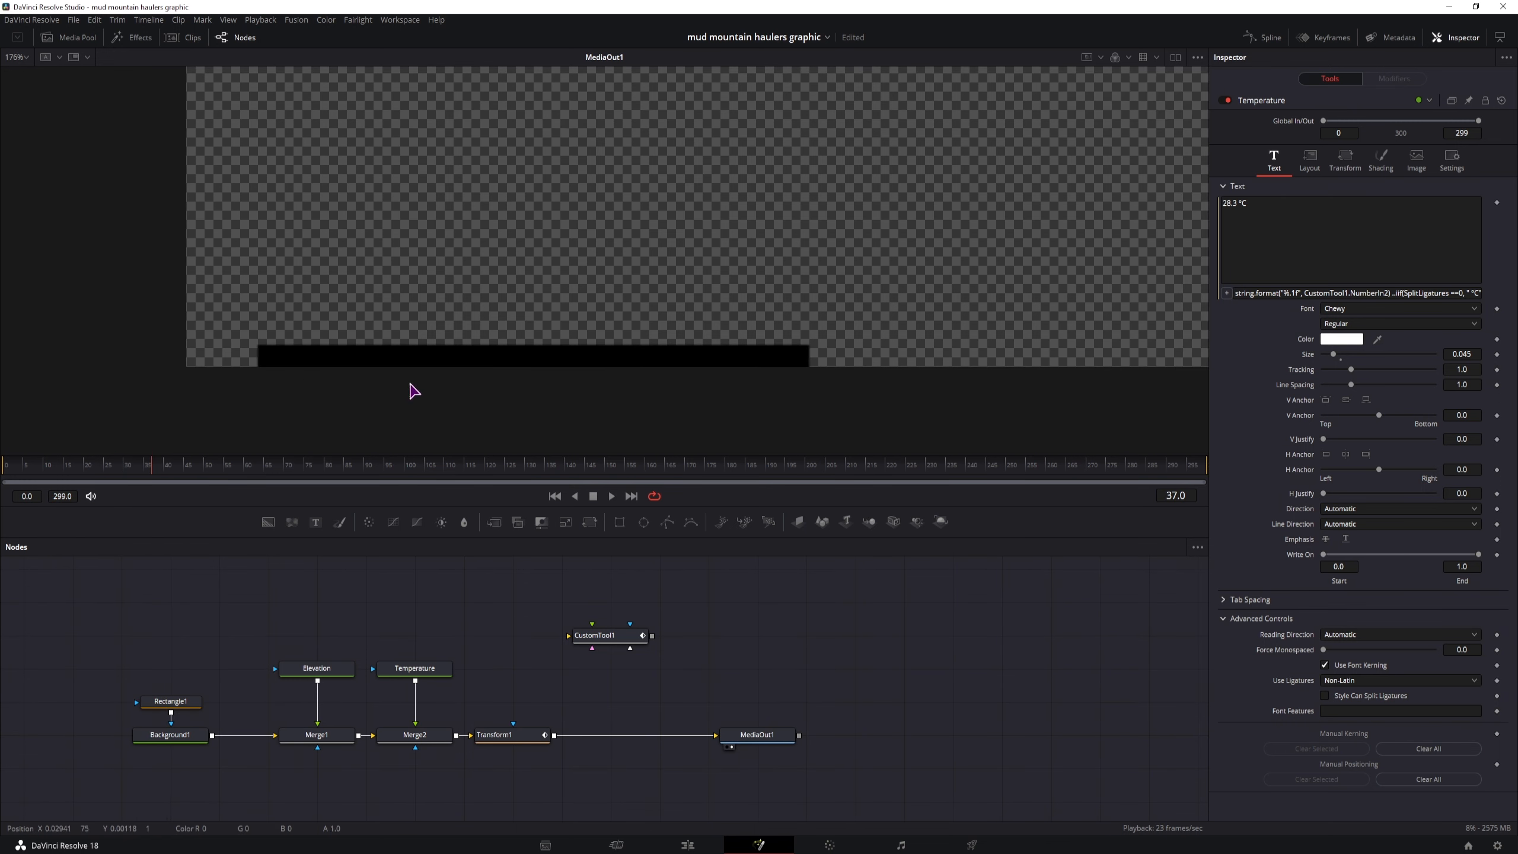
pyautogui.scroll(-4, 491, 339)
pyautogui.moveTo(711, 611); pyautogui.dragTo(751, 620)
pyautogui.moveTo(619, 522); pyautogui.dragTo(553, 732)
pyautogui.moveTo(697, 310); pyautogui.dragTo(694, 355)
pyautogui.moveTo(741, 200); pyautogui.dragTo(581, 304)
pyautogui.moveTo(1461, 196); pyautogui.dragTo(1464, 195)
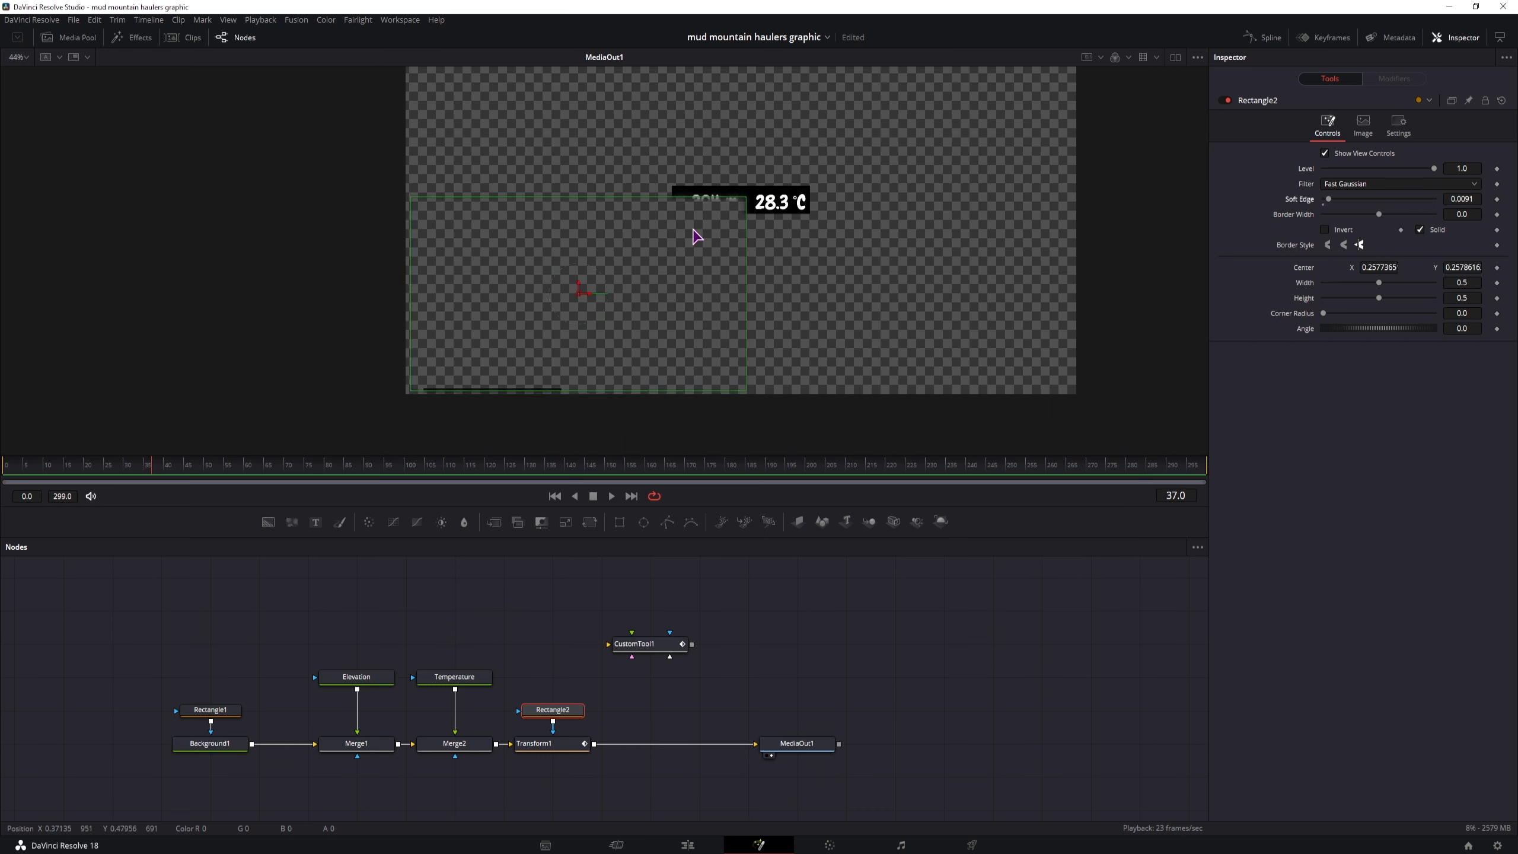
# Add a default rectangle mask feeding Rectangle2 and scrub through the animation to check it, ending at frame 248
pyautogui.click(619, 522)
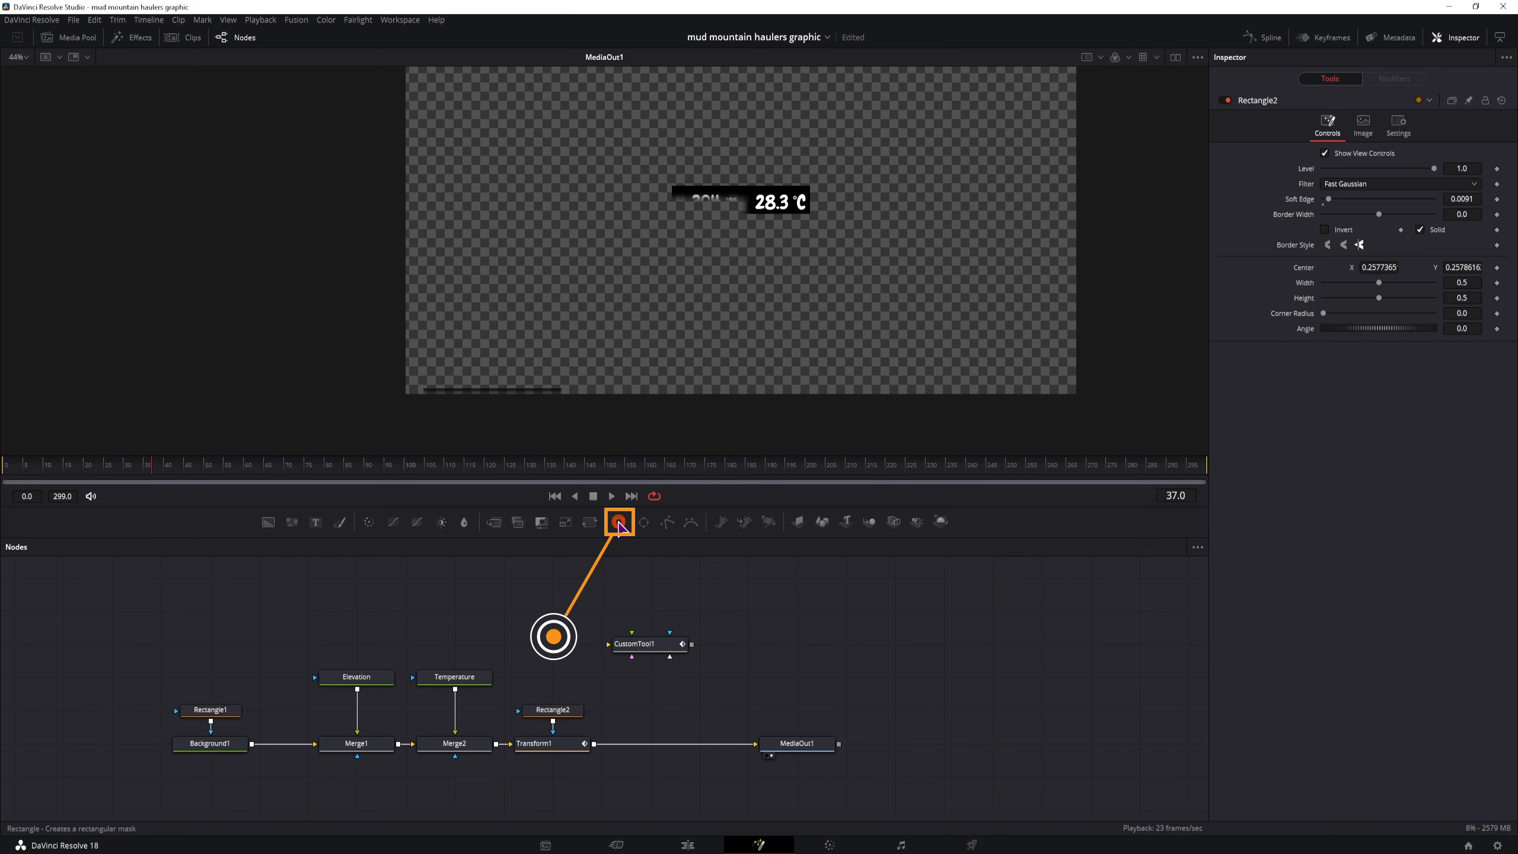
pyautogui.moveTo(618, 521); pyautogui.dragTo(532, 710)
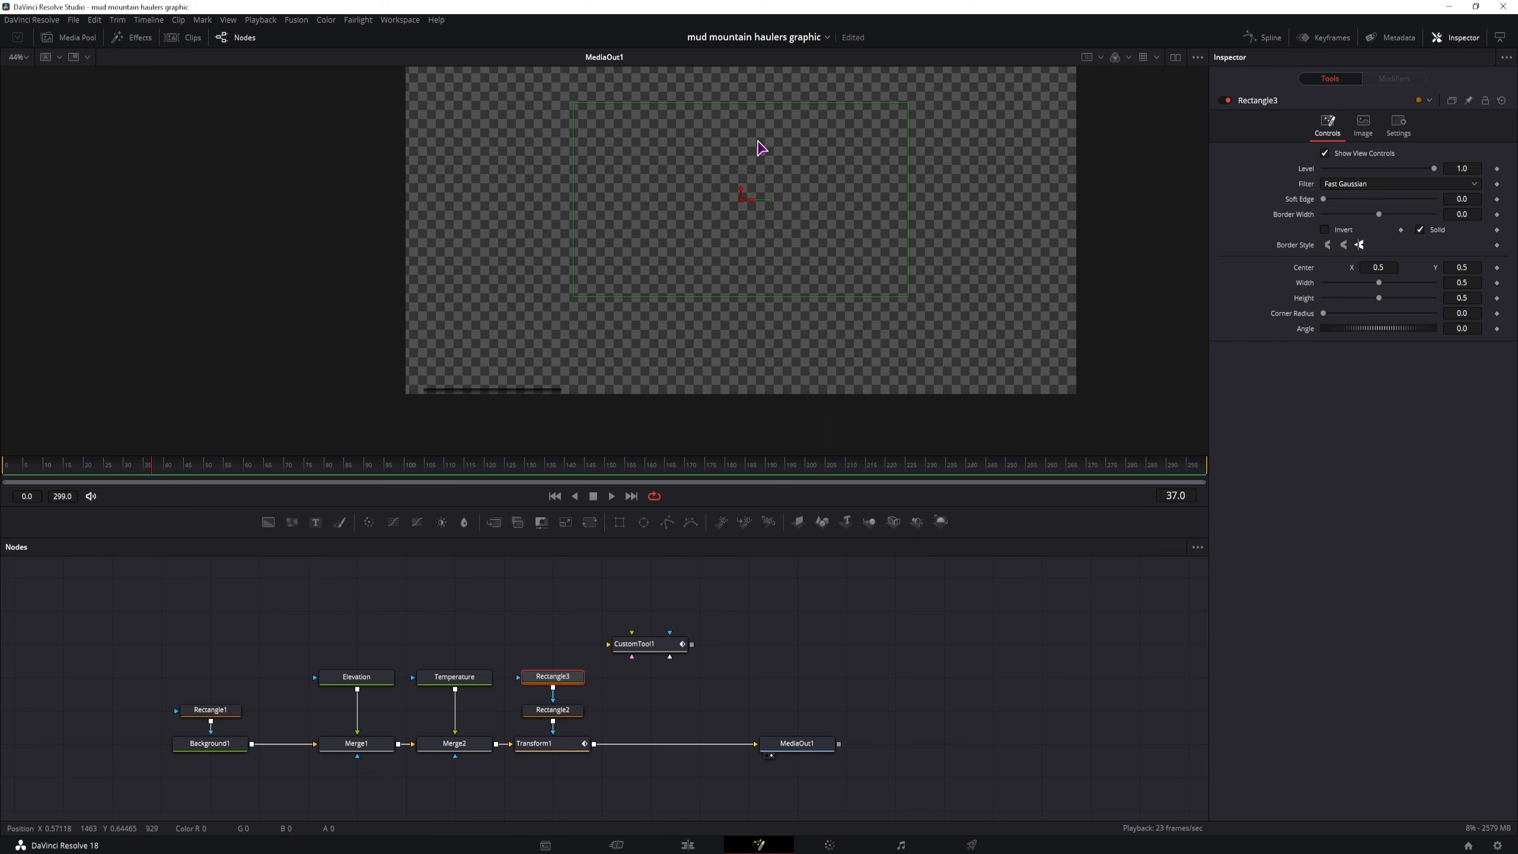
pyautogui.click(728, 632)
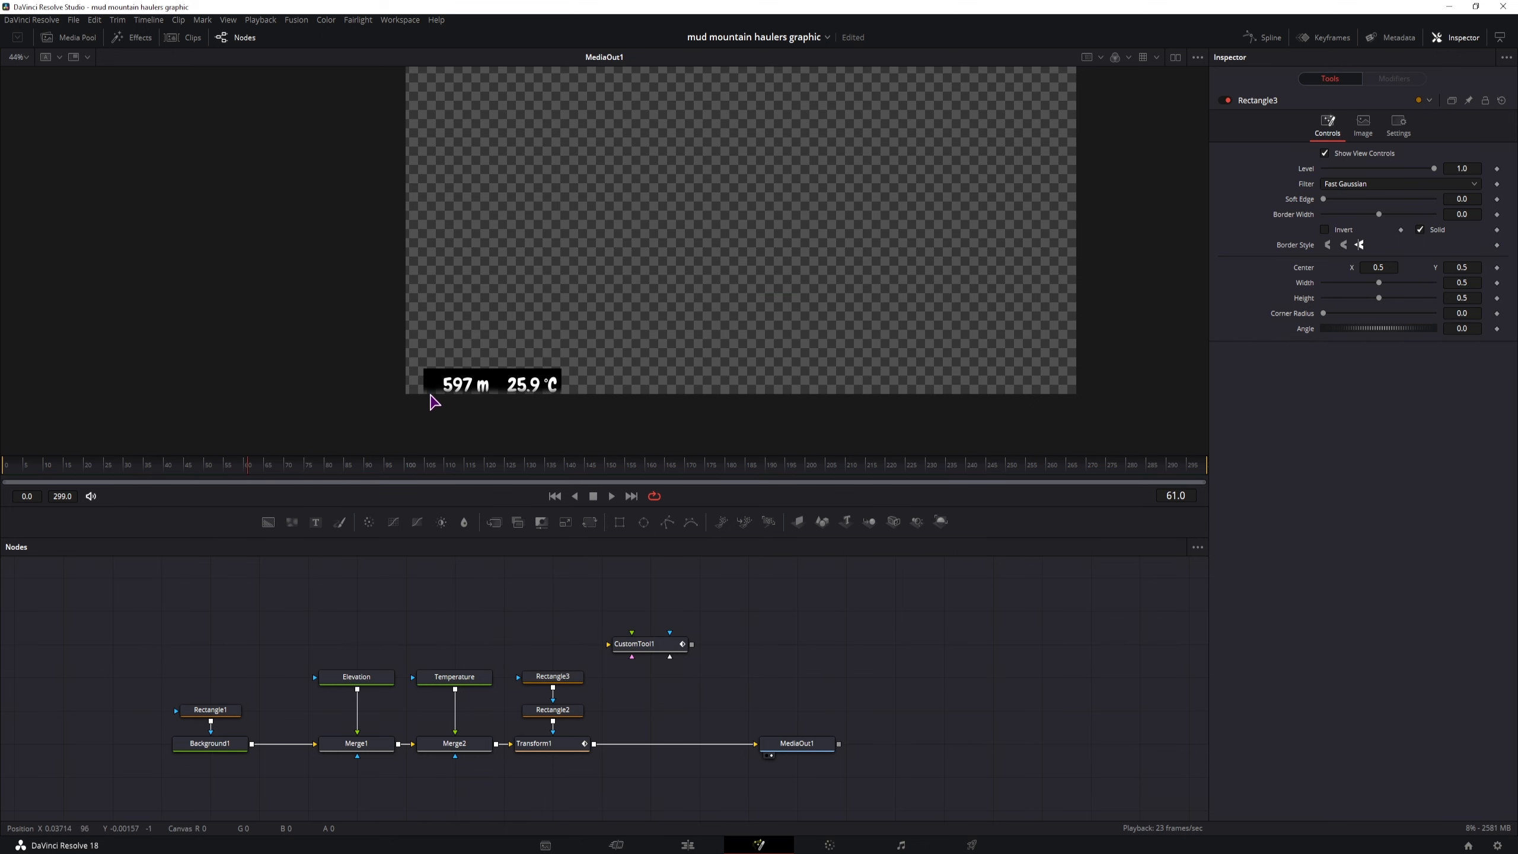
pyautogui.moveTo(299, 471); pyautogui.dragTo(593, 483)
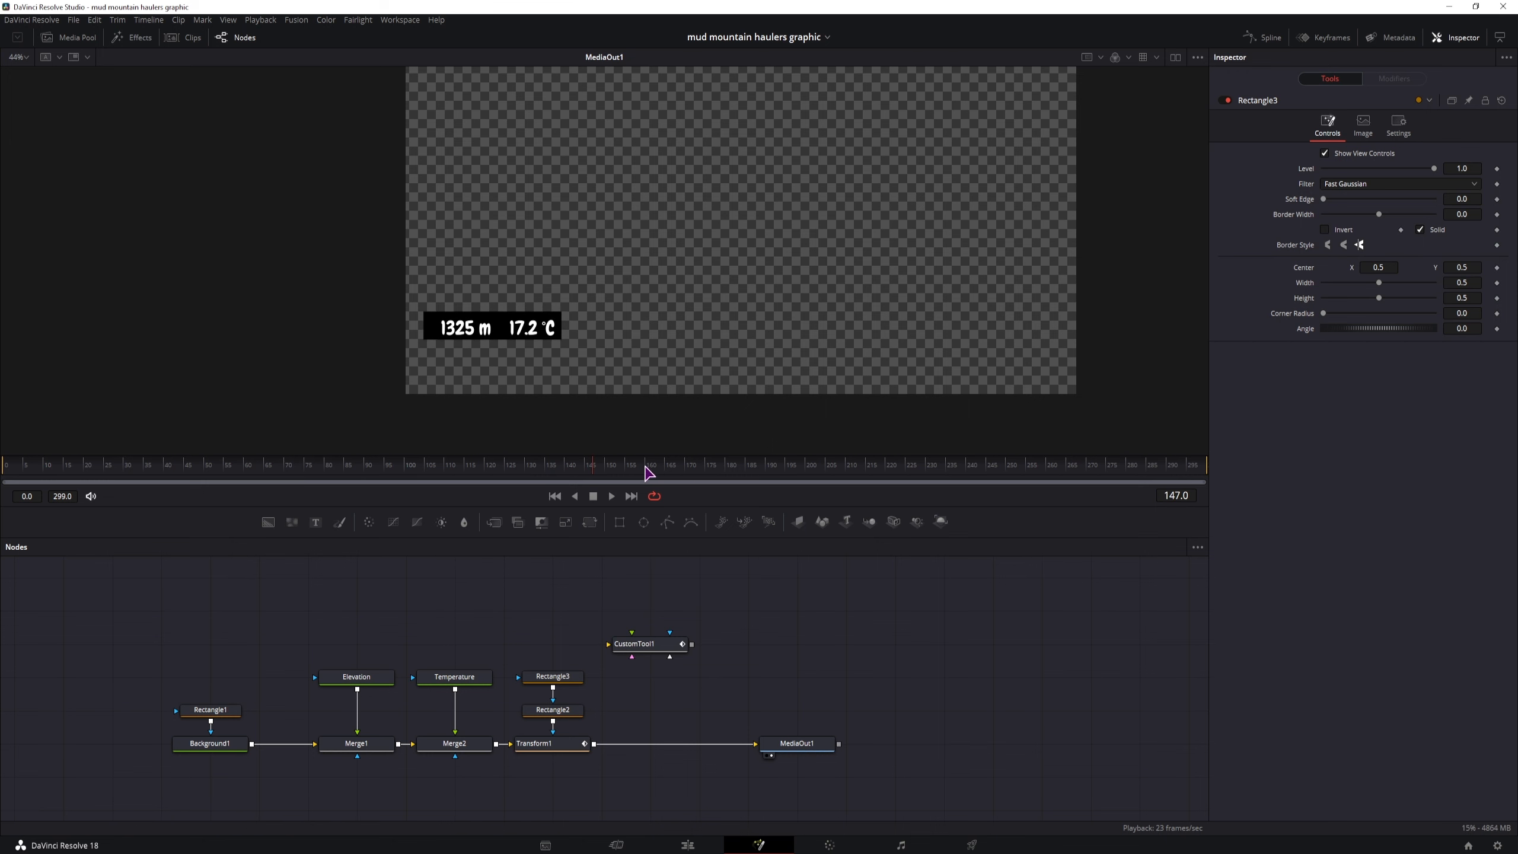
pyautogui.moveTo(648, 468); pyautogui.dragTo(1218, 478)
pyautogui.moveTo(1126, 477); pyautogui.dragTo(1088, 482)
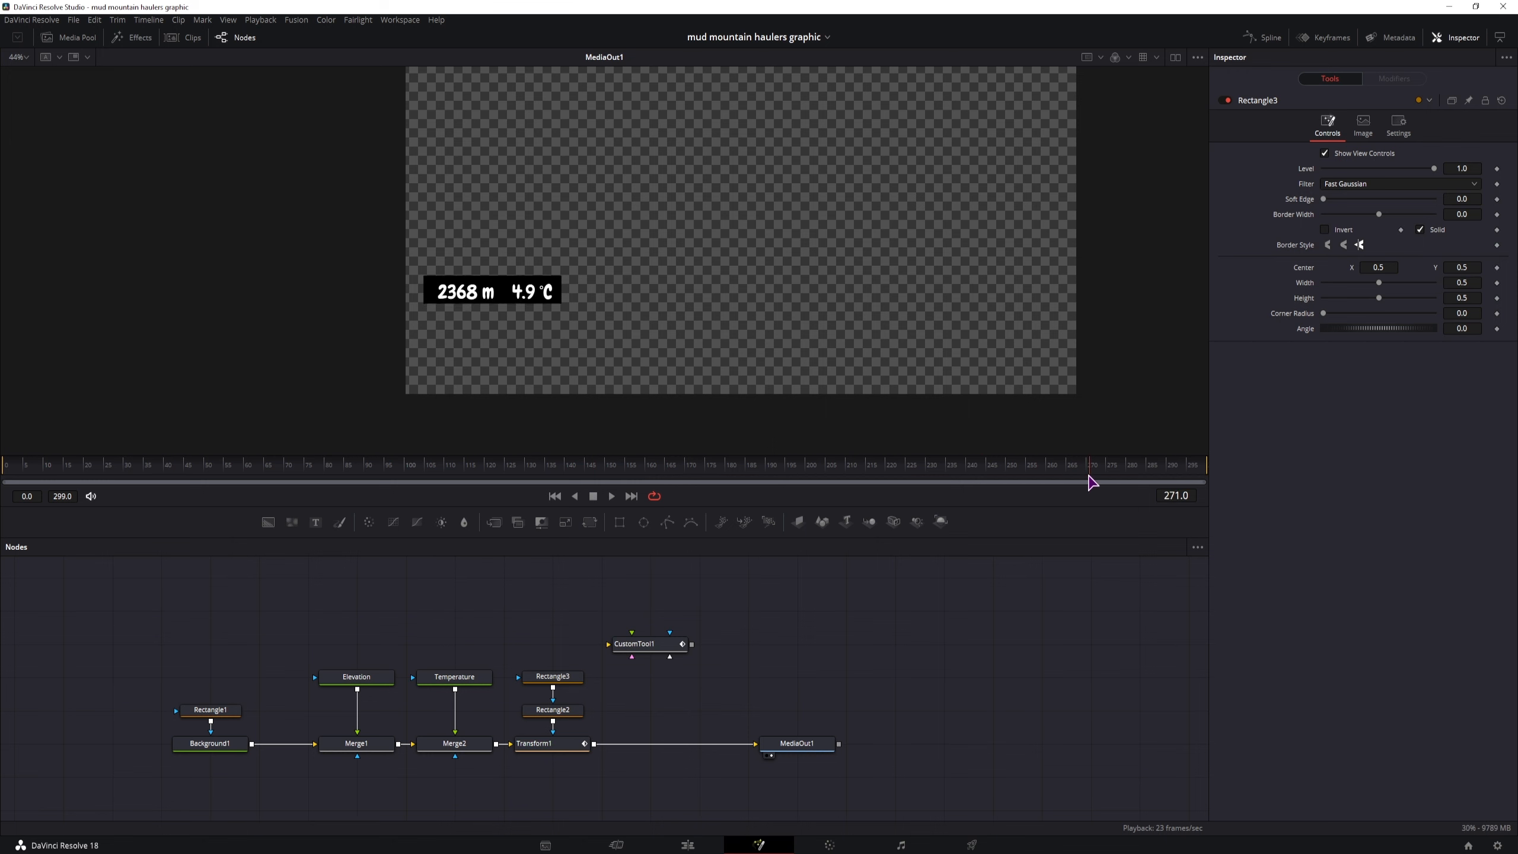
pyautogui.moveTo(1192, 482); pyautogui.dragTo(999, 480)
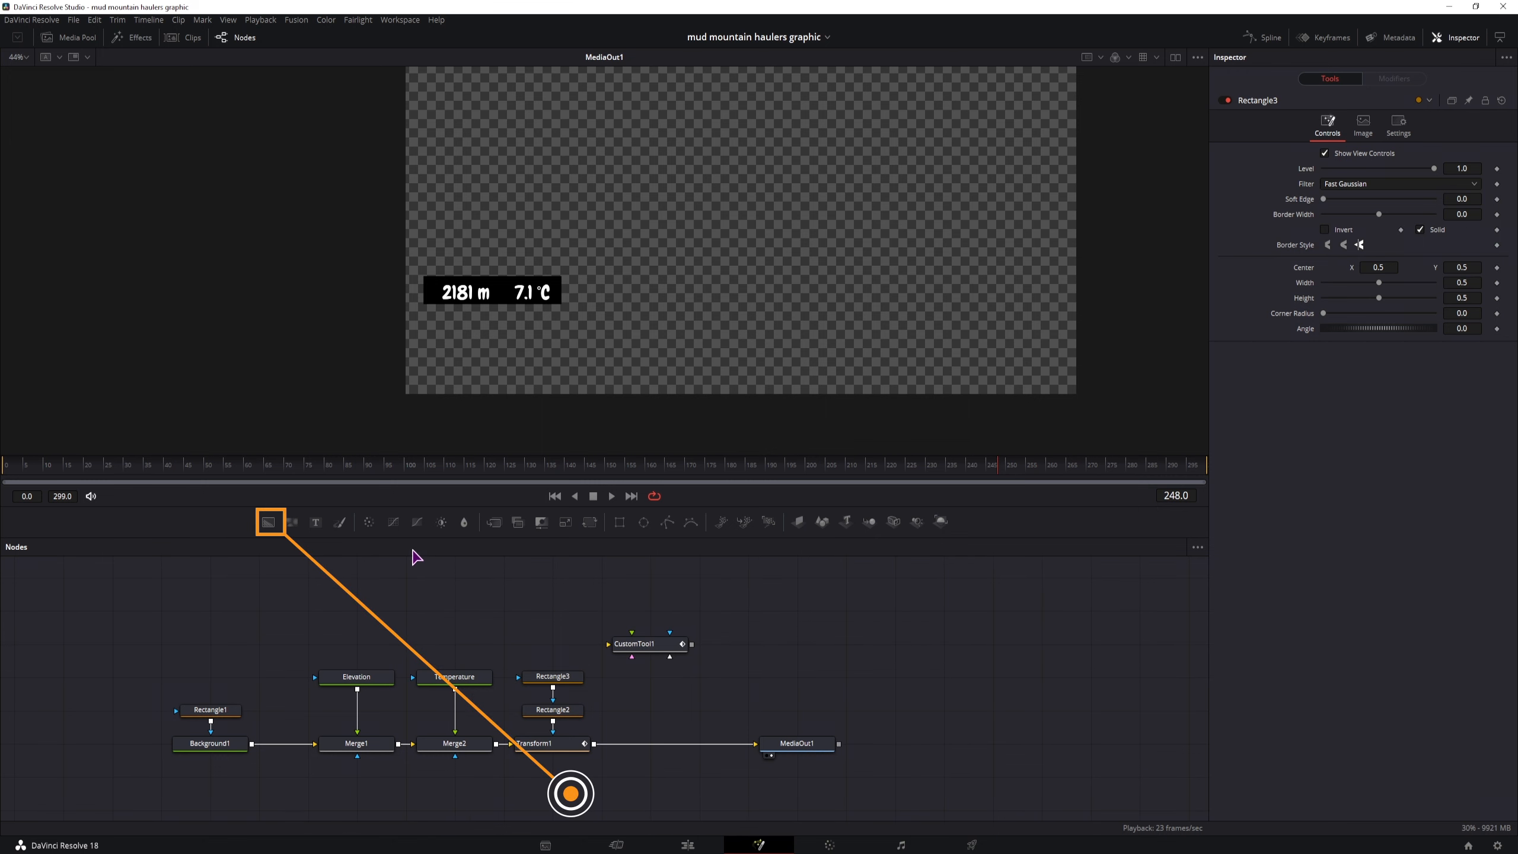
# Merge a new Background node behind Transform1's output, ahead of MediaOut1, and set the background's alpha to 0
pyautogui.moveTo(269, 522); pyautogui.dragTo(681, 743)
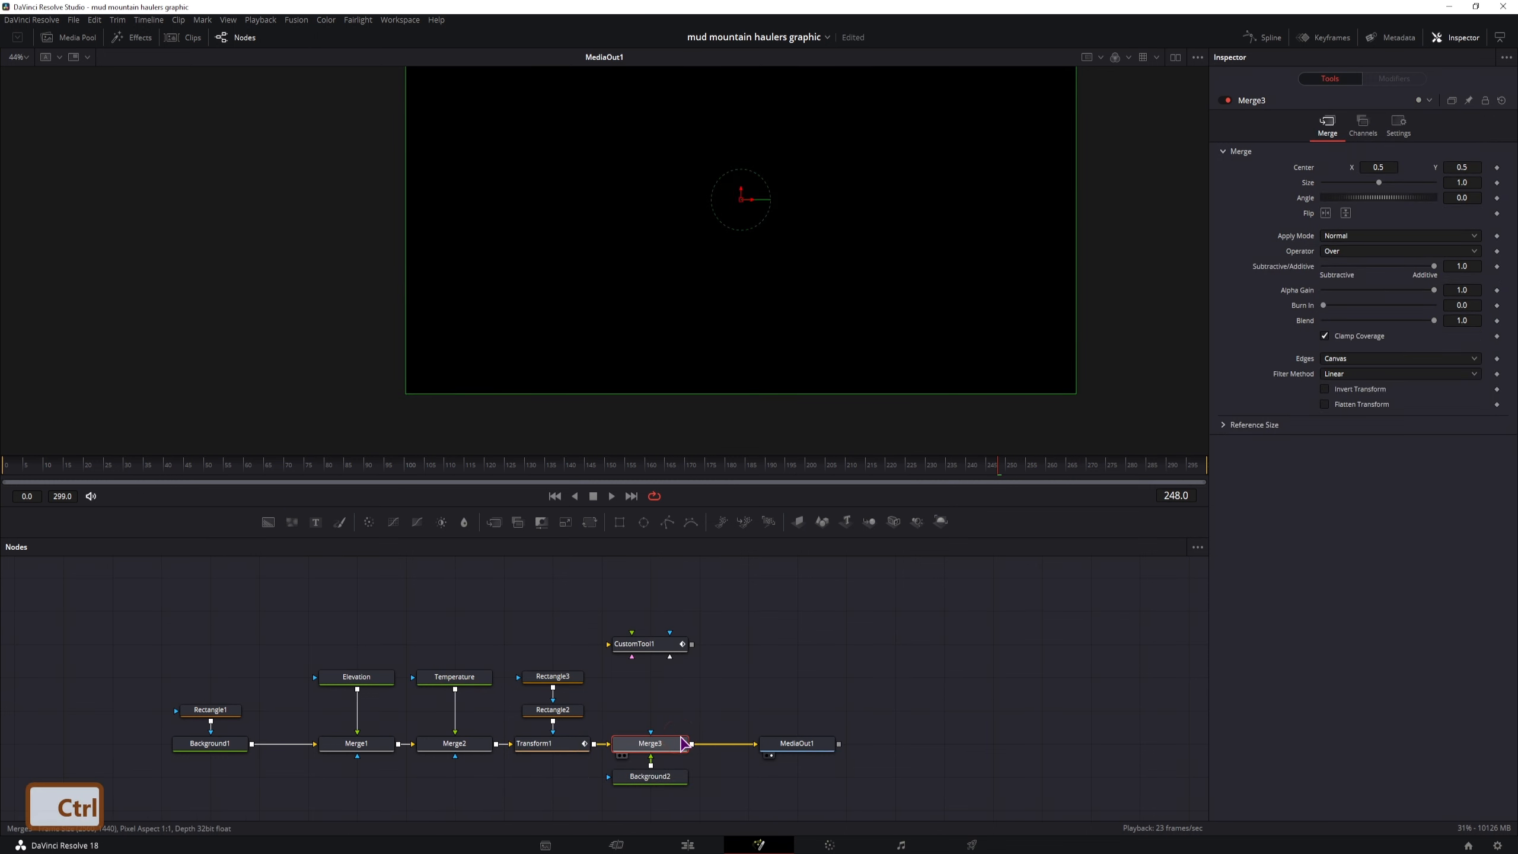
pyautogui.hotkey('ctrl', 't')
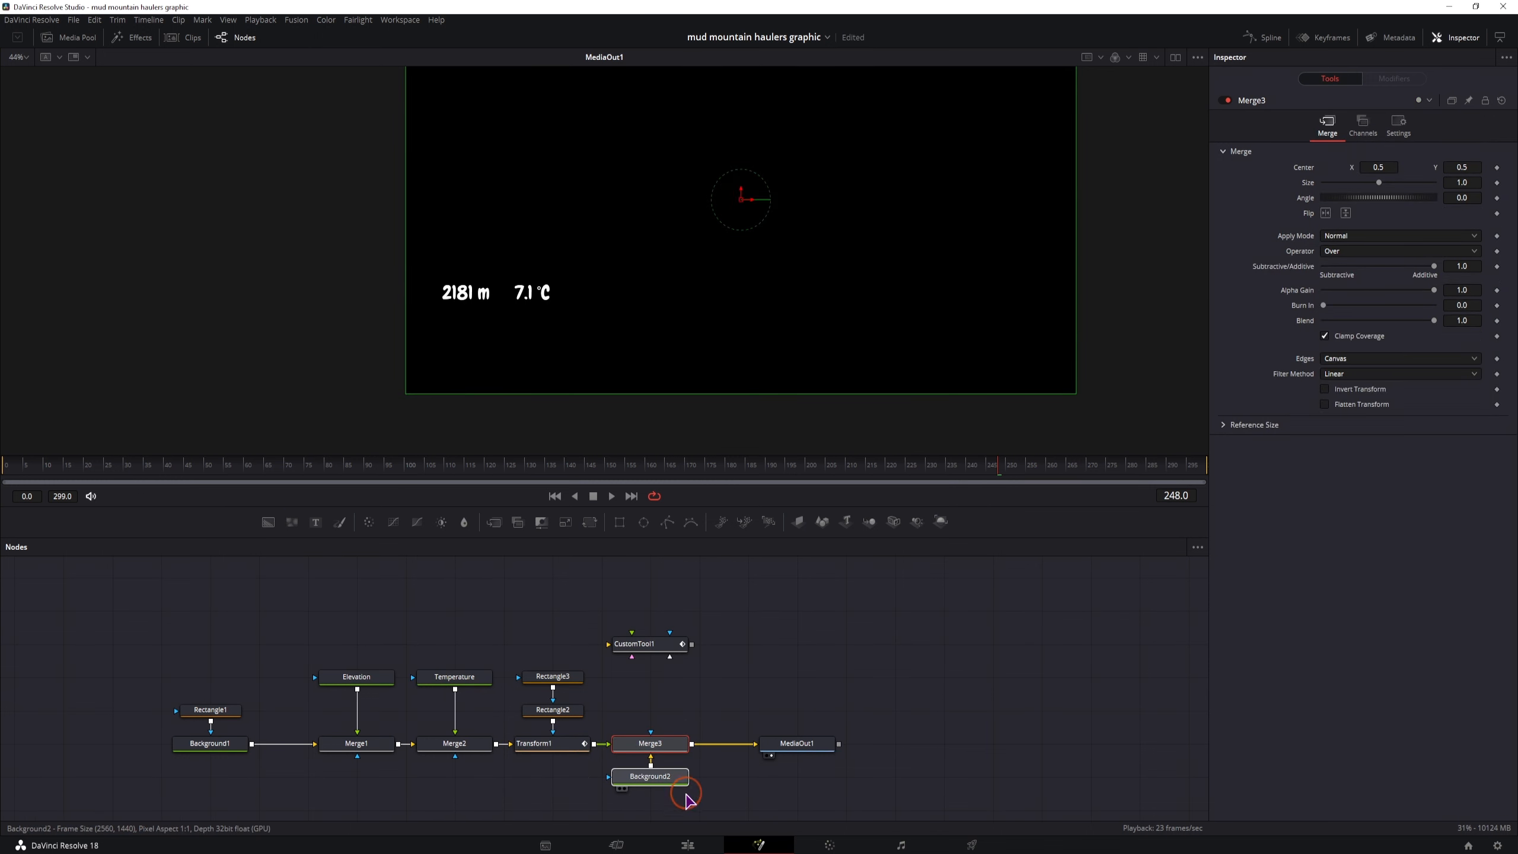
pyautogui.moveTo(669, 777); pyautogui.dragTo(668, 816)
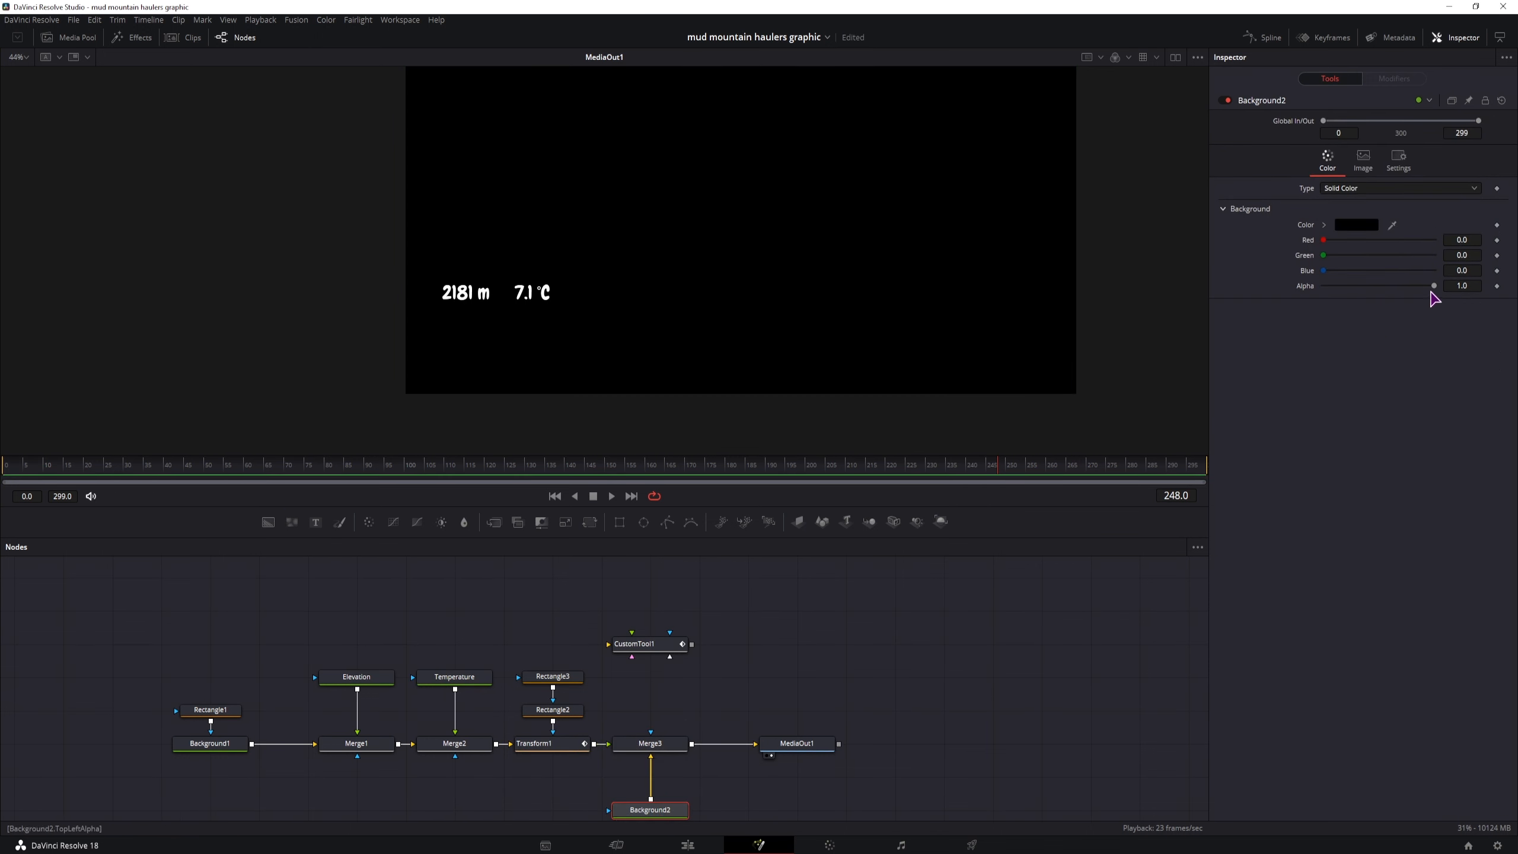
pyautogui.moveTo(1434, 286); pyautogui.dragTo(1303, 290)
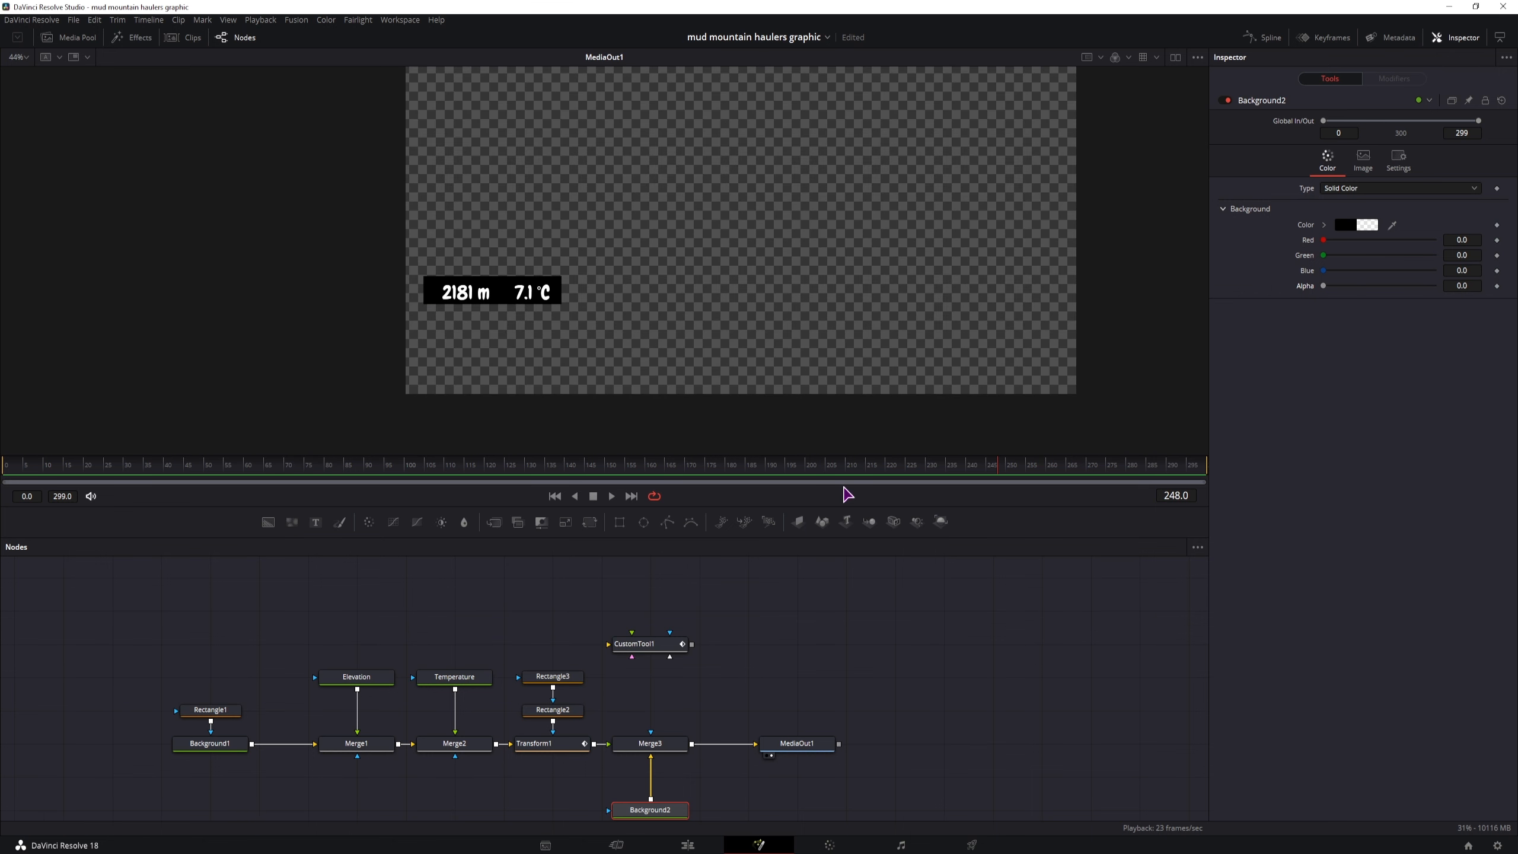
pyautogui.moveTo(664, 813); pyautogui.dragTo(664, 781)
# Keyframe Merge3's Blend from 1.0 at frame 285 to 0.0 at frame 298 and scrub through the fade-out
pyautogui.click(657, 746)
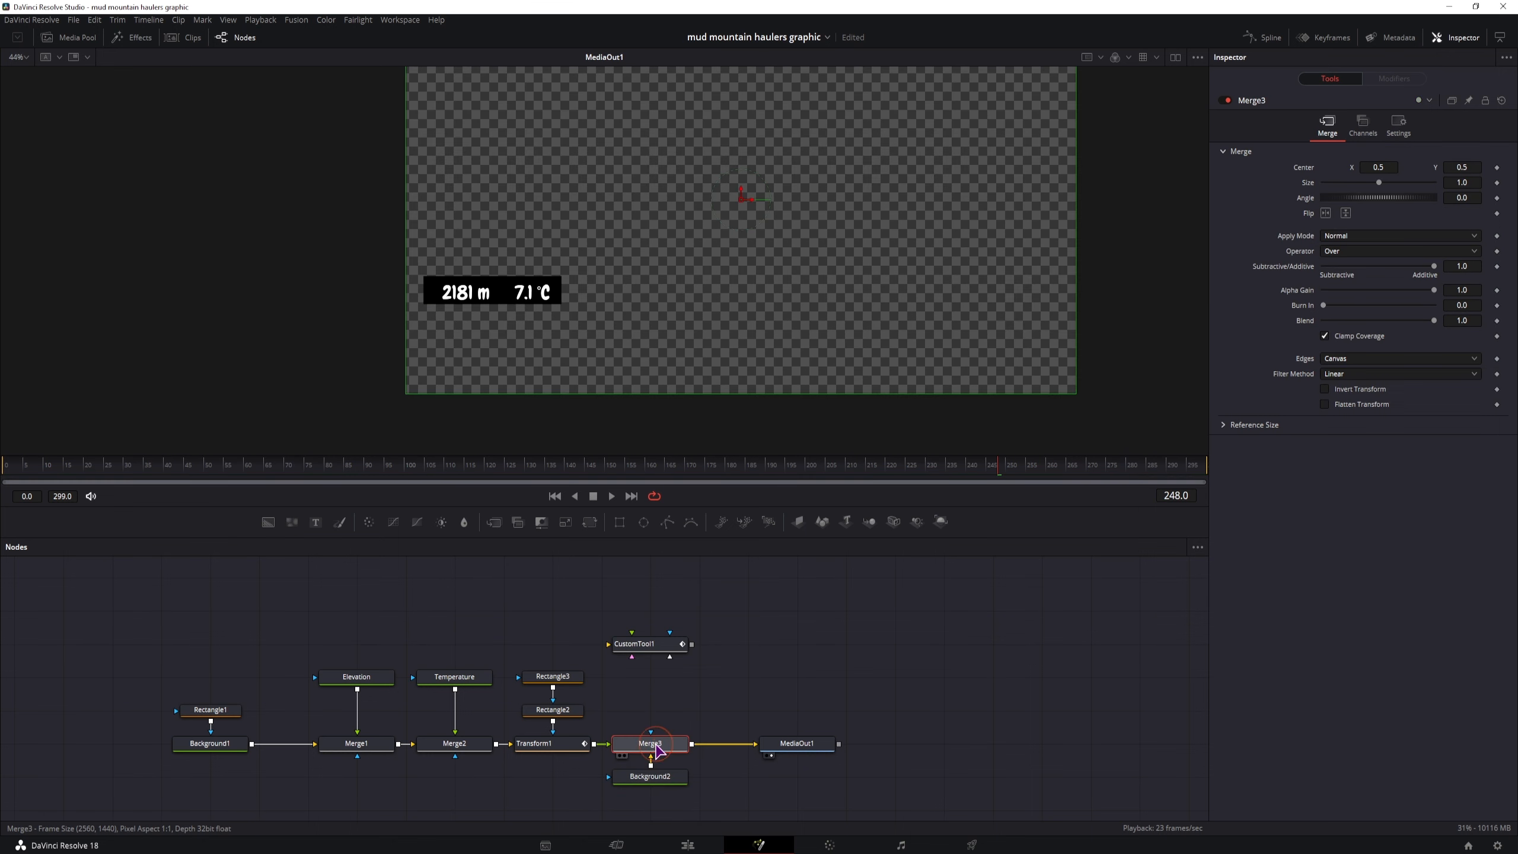
pyautogui.moveTo(1086, 473); pyautogui.dragTo(1139, 471)
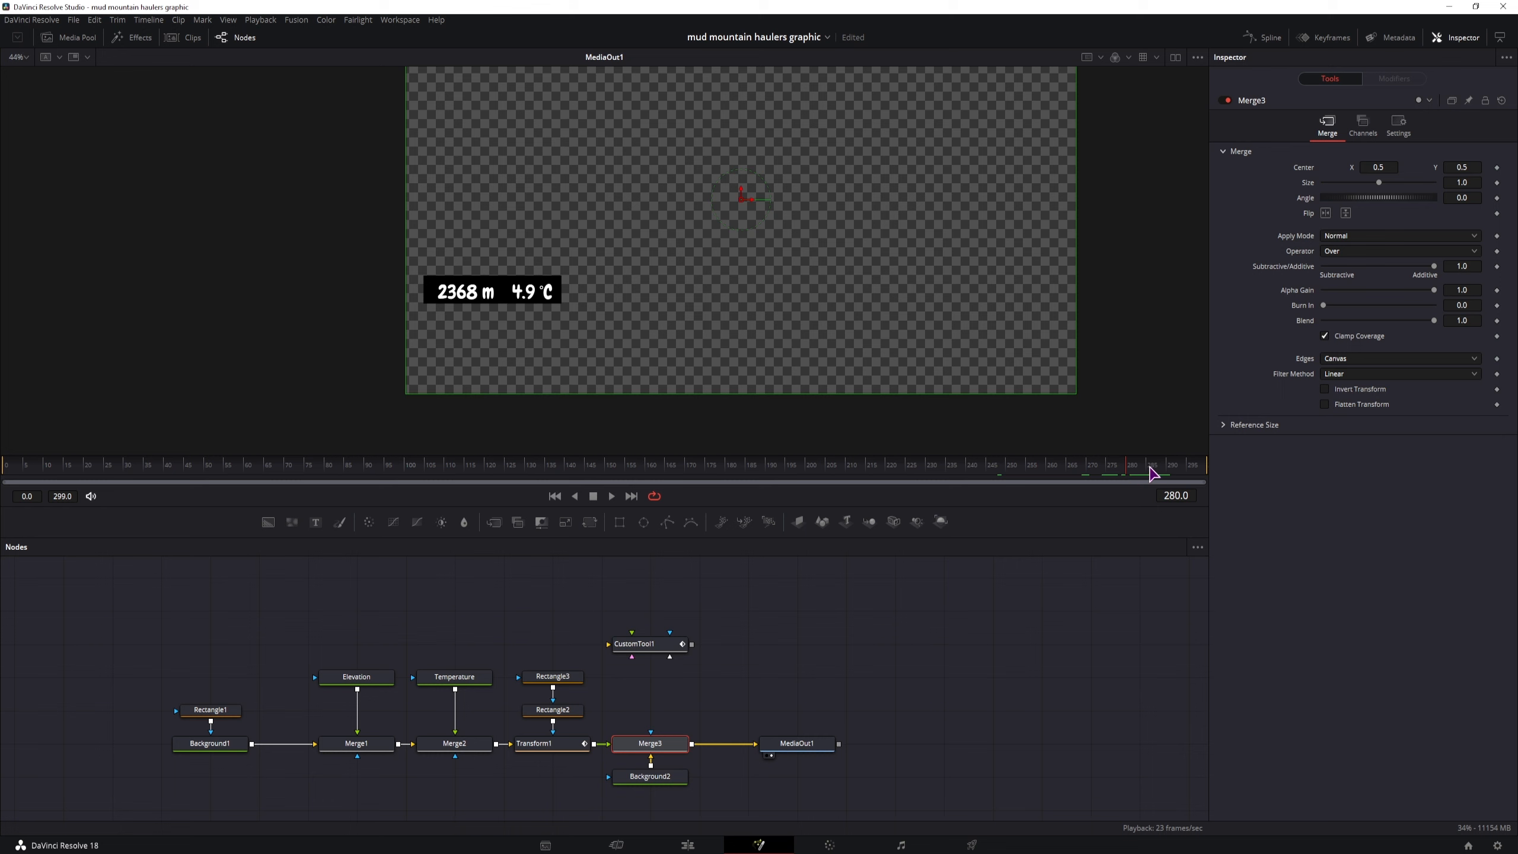
pyautogui.click(1153, 474)
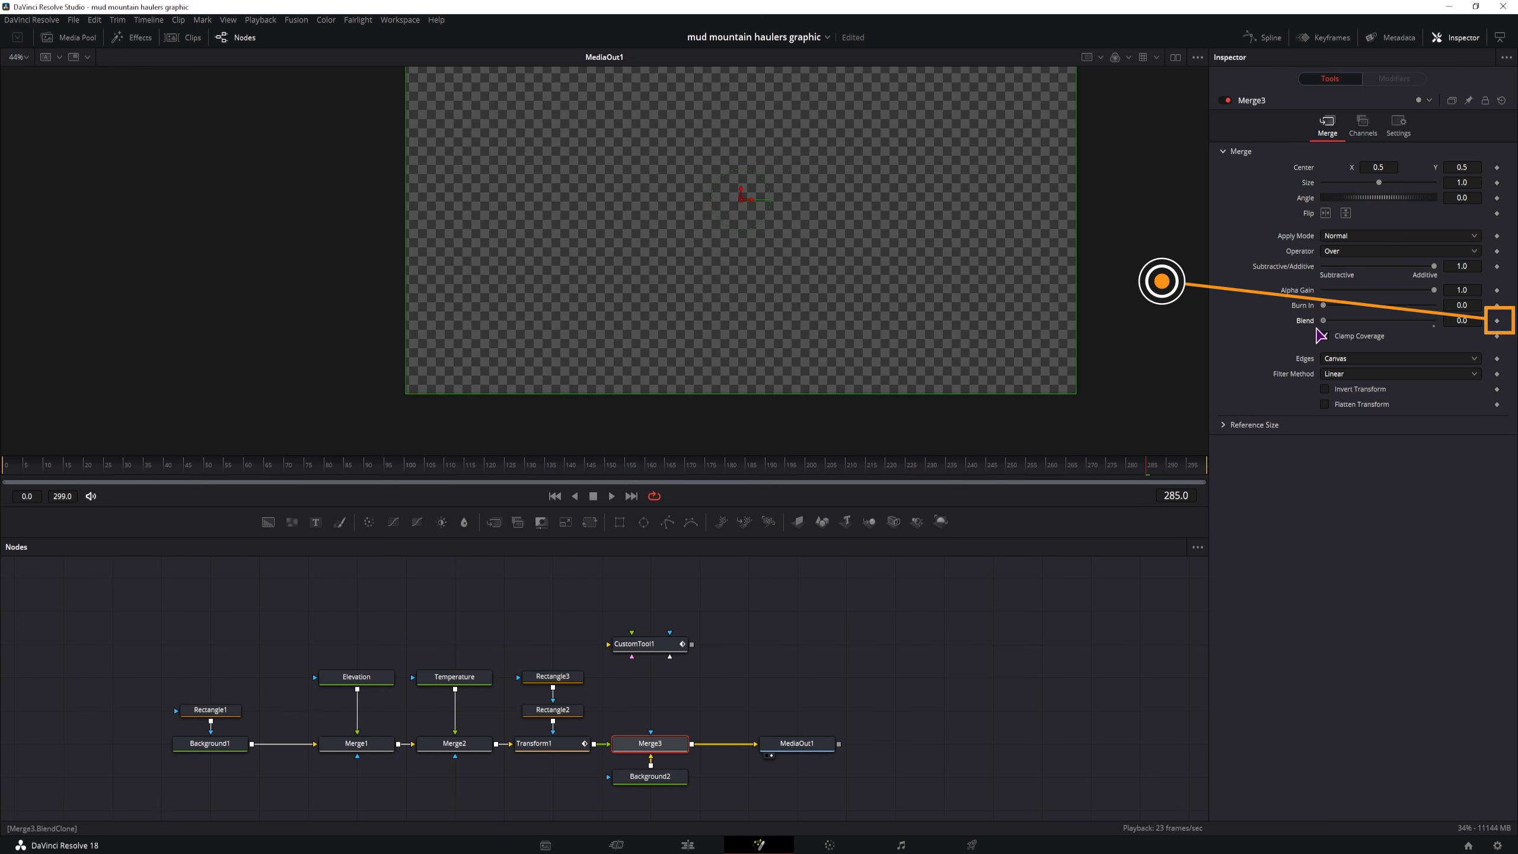
pyautogui.click(1497, 321)
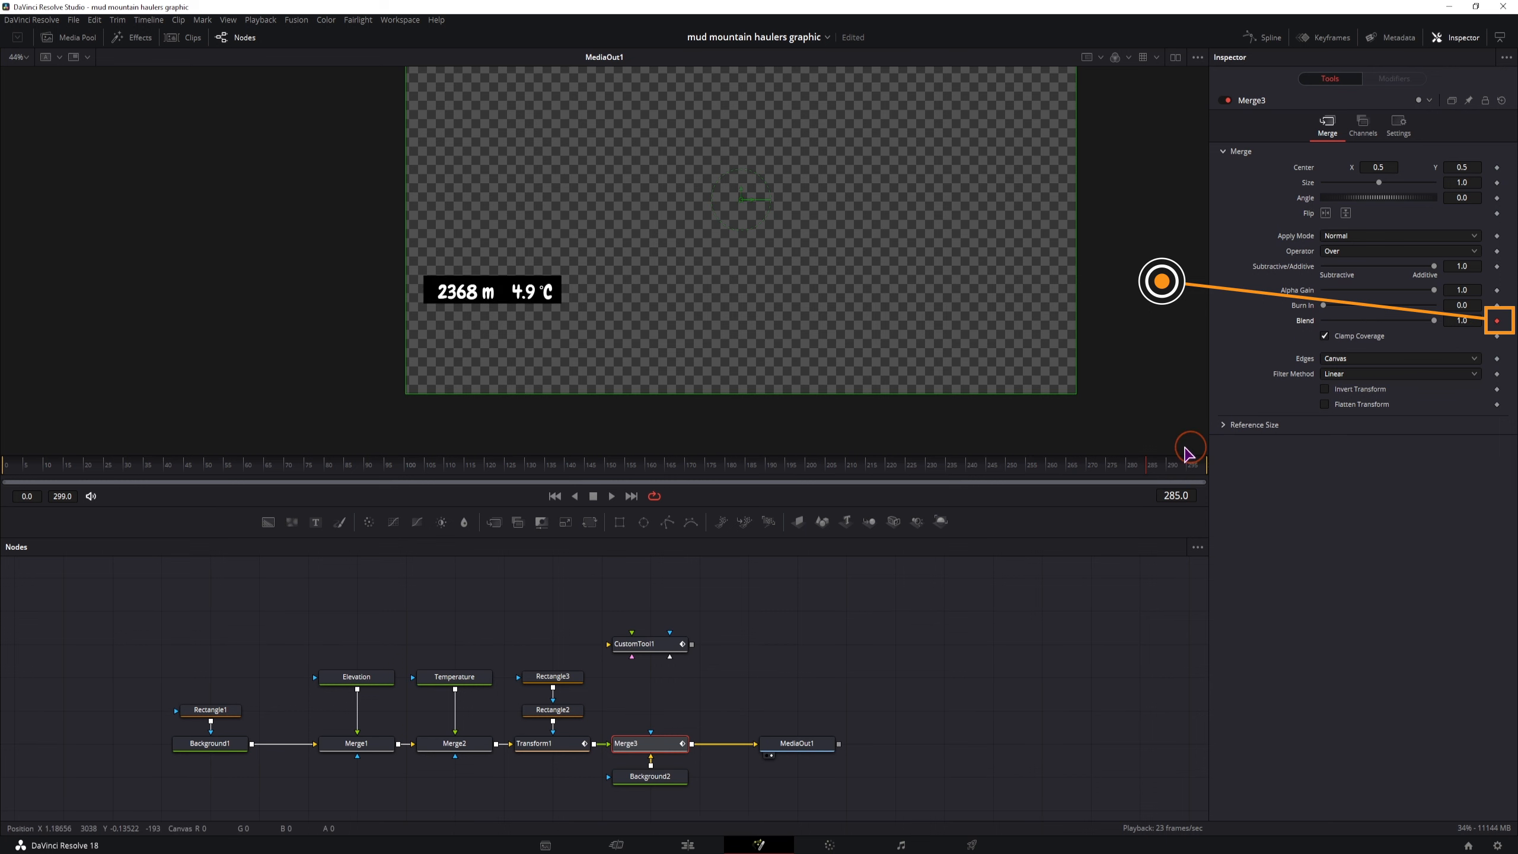
pyautogui.click(1202, 466)
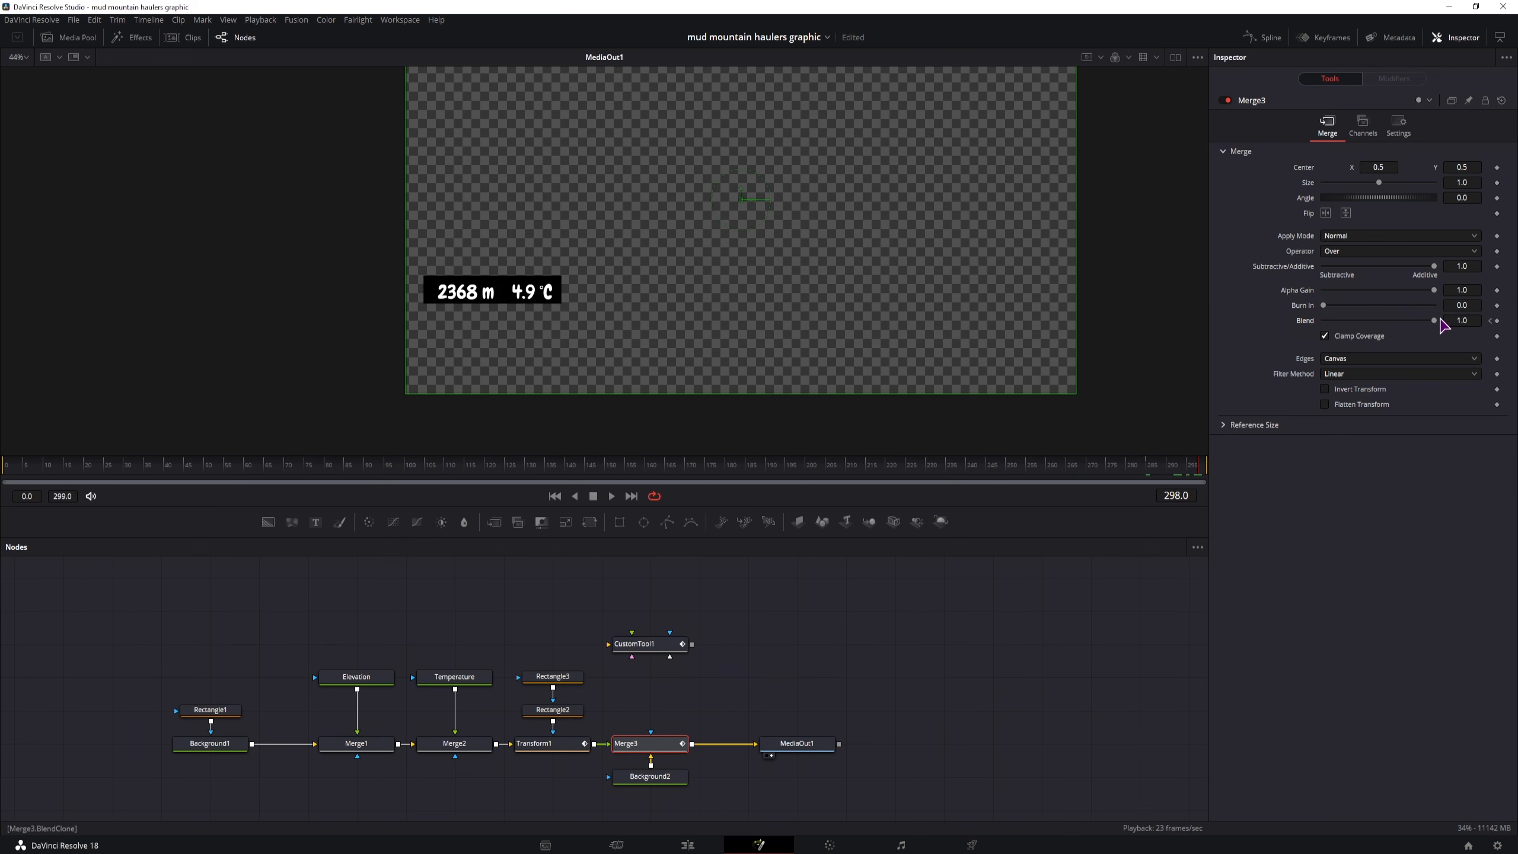
pyautogui.moveTo(1437, 322); pyautogui.dragTo(1317, 326)
pyautogui.click(1132, 470)
pyautogui.moveTo(1132, 469)
pyautogui.mouseDown()
pyautogui.moveTo(1213, 471)
pyautogui.moveTo(1147, 470)
pyautogui.mouseUp()
pyautogui.moveTo(1198, 472); pyautogui.dragTo(1147, 471)
# Insert an Anim Curves modifier on Merge3's Blend input and set its source to Duration
pyautogui.rightClick(1303, 321)
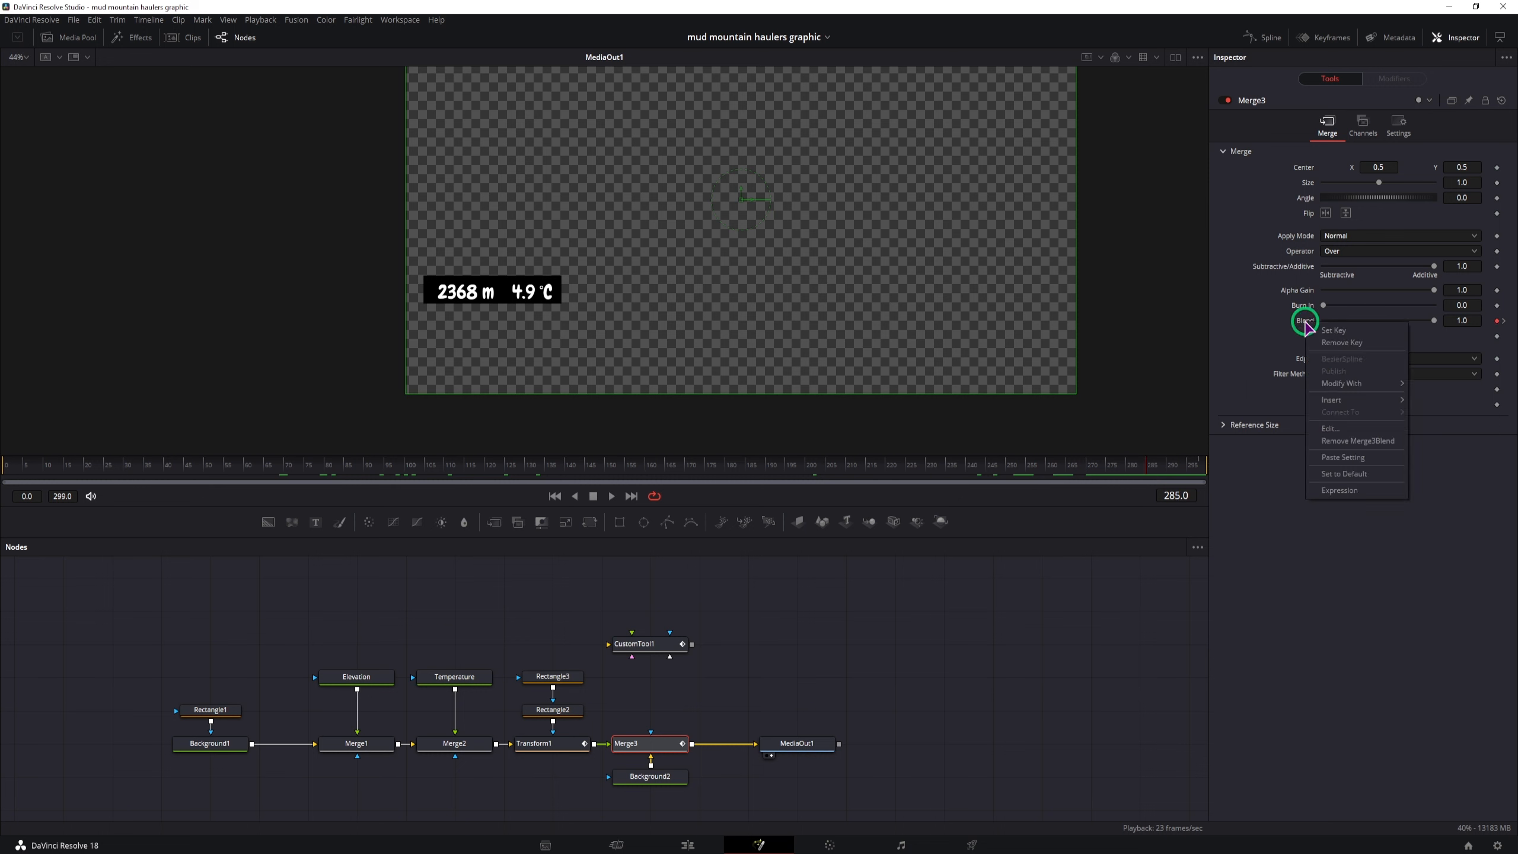
pyautogui.moveTo(1338, 400)
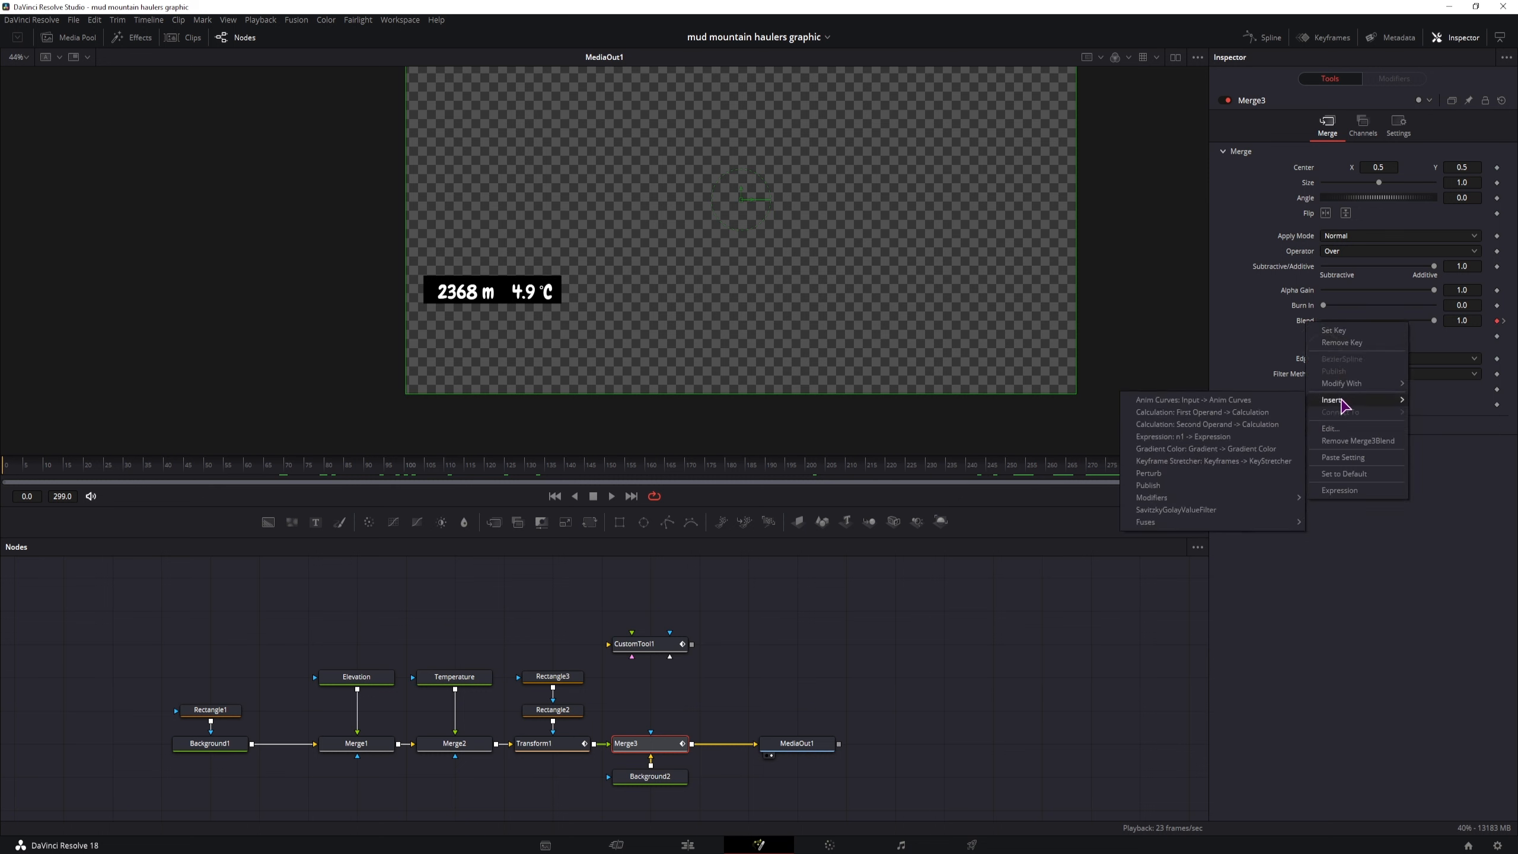
pyautogui.click(1229, 401)
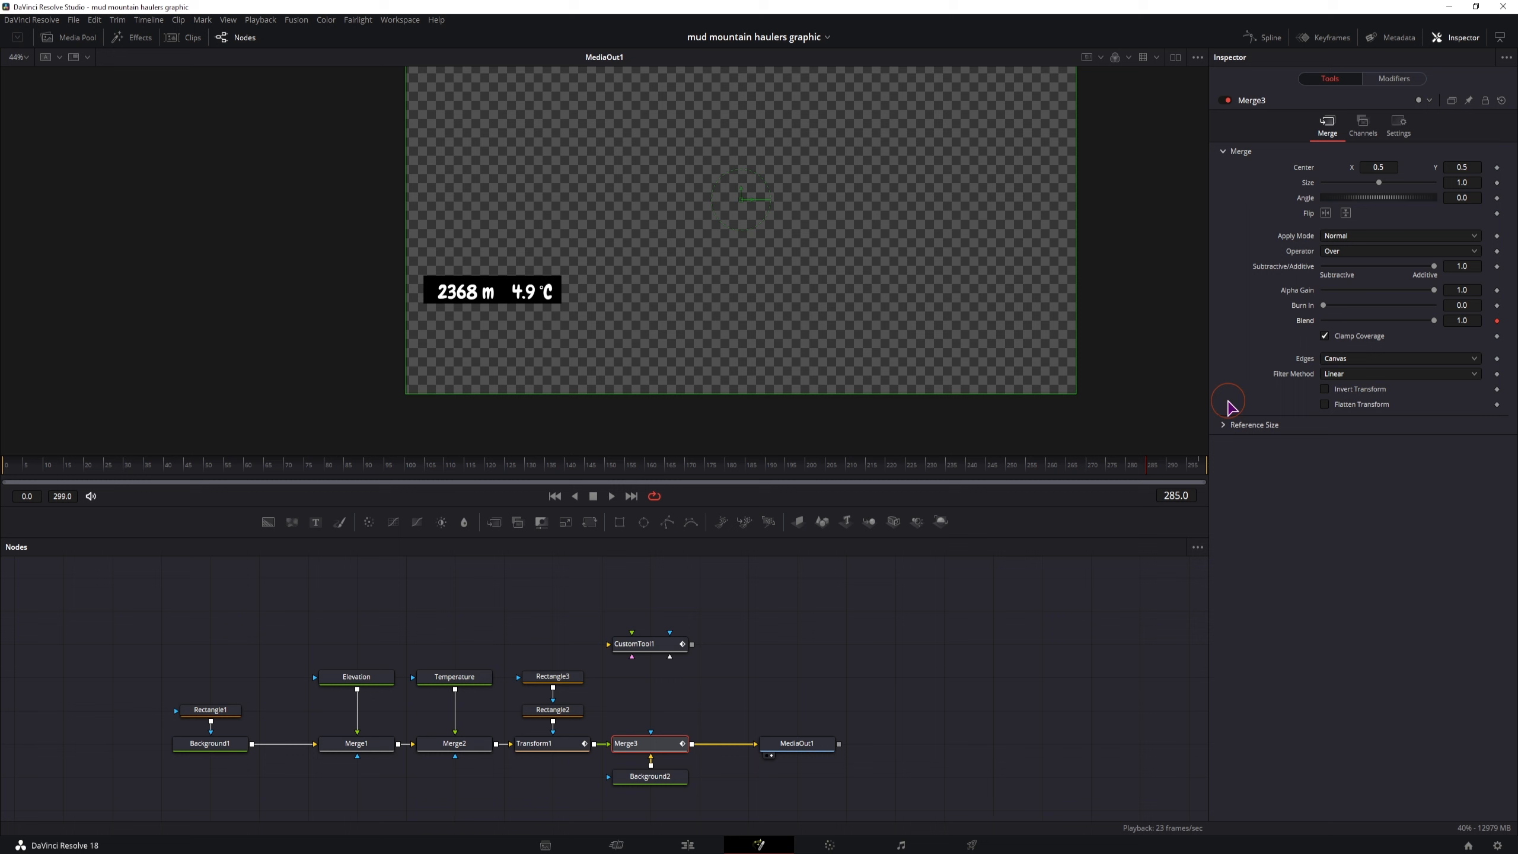
pyautogui.click(1392, 82)
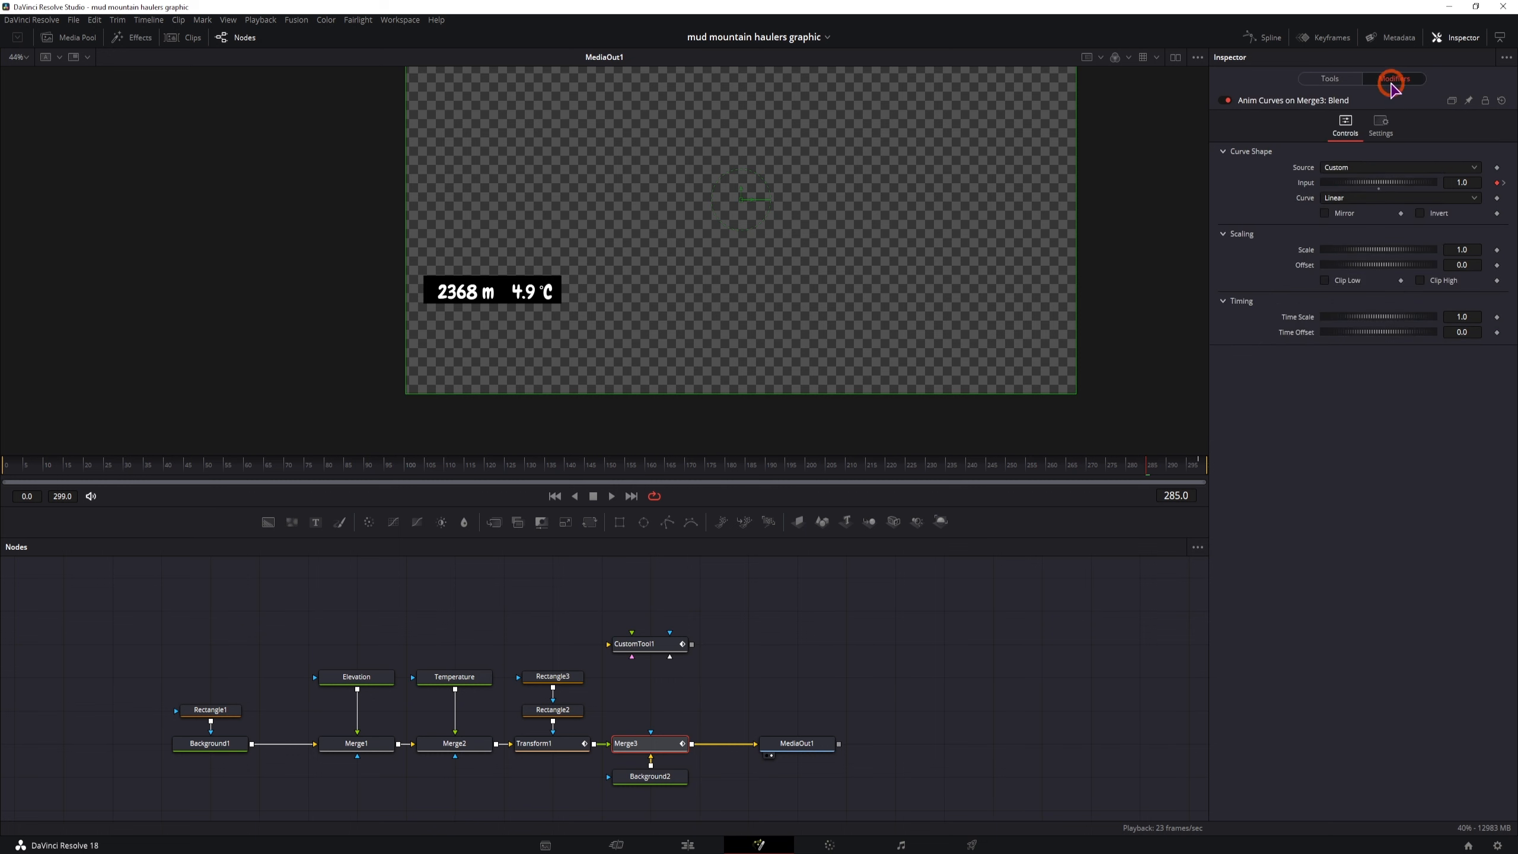
pyautogui.click(1359, 170)
pyautogui.click(1355, 182)
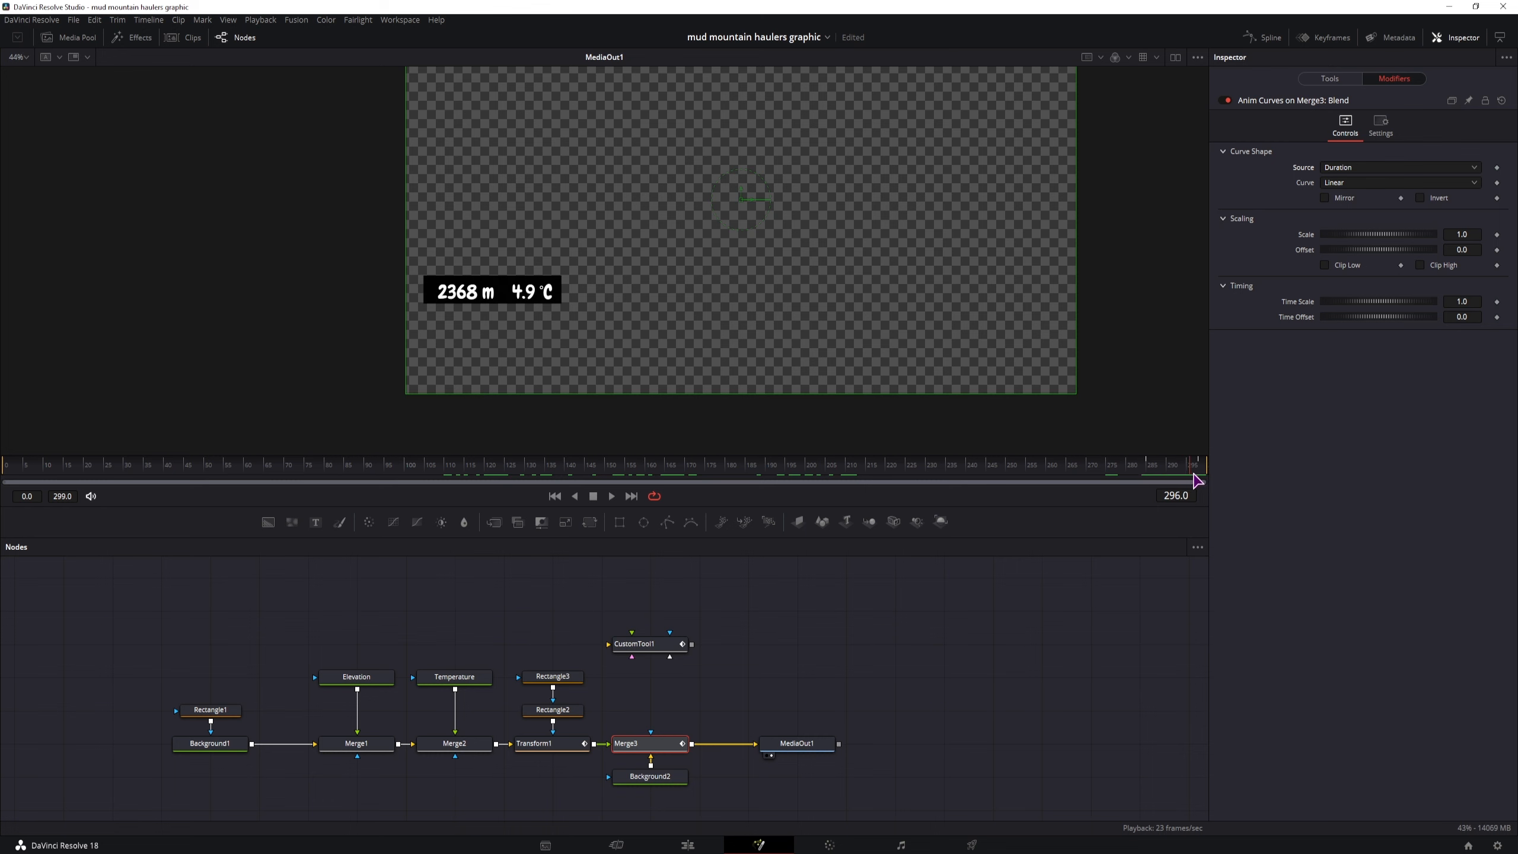
# Switch the Blend modifier's curve to Custom and raise the curve's start point to an output of 1.0
pyautogui.moveTo(1164, 478); pyautogui.dragTo(157, 482)
pyautogui.moveTo(590, 474); pyautogui.dragTo(1159, 472)
pyautogui.click(1342, 185)
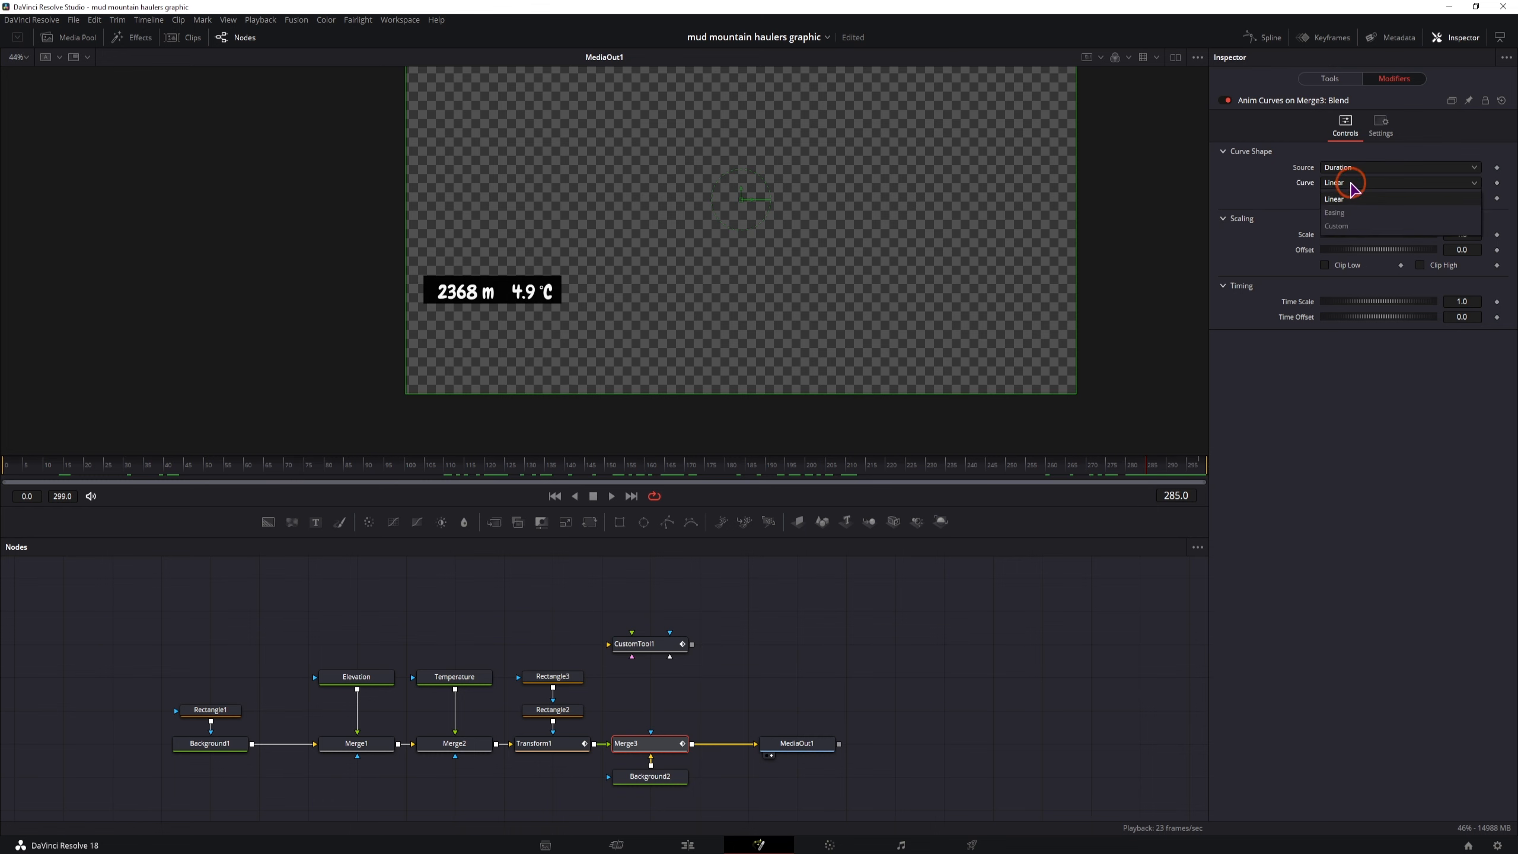
pyautogui.click(1352, 225)
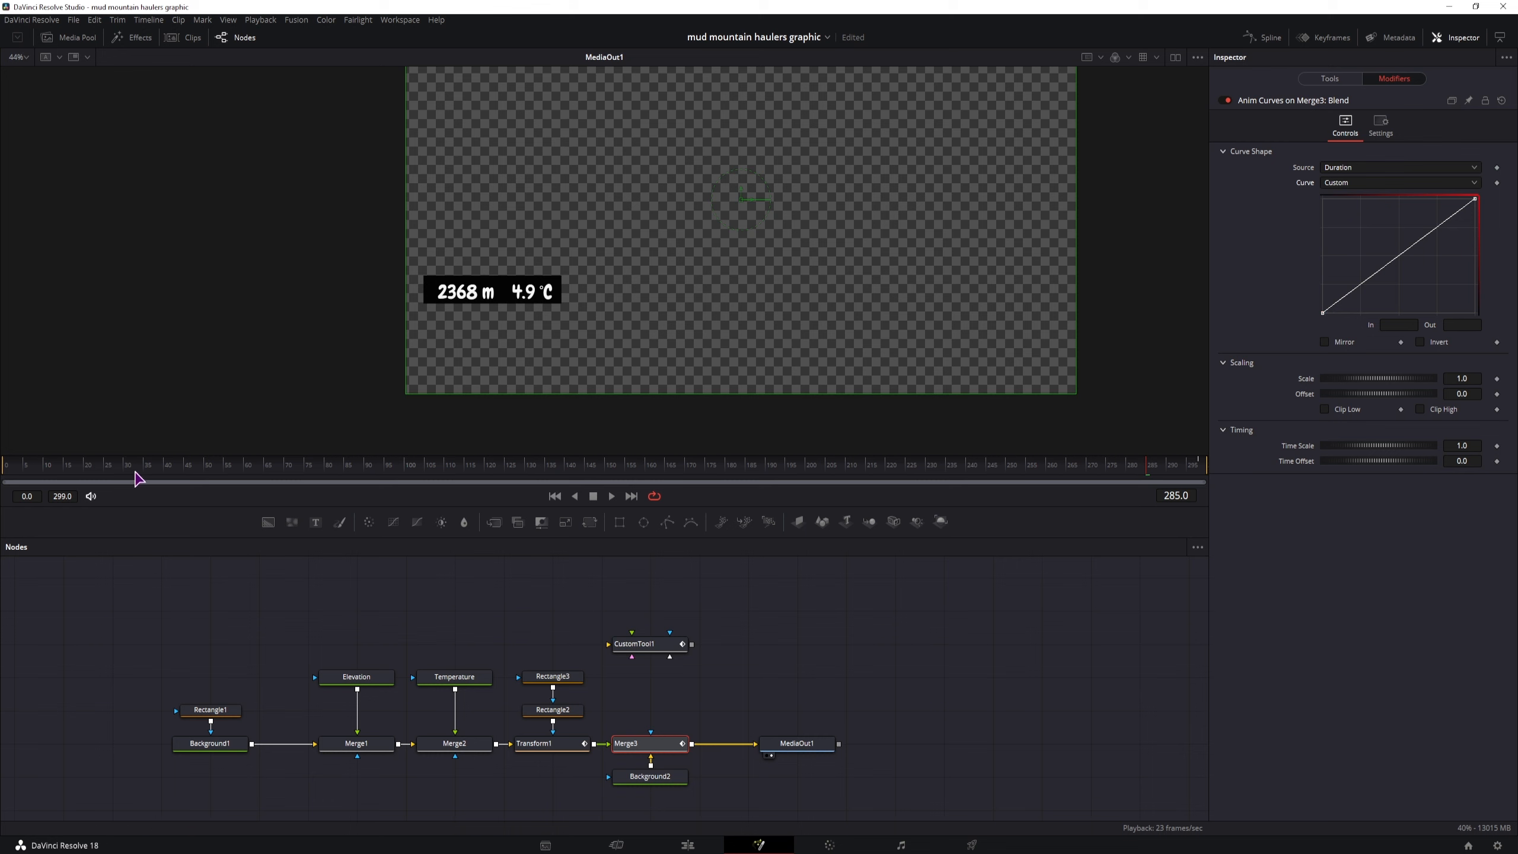
pyautogui.click(6, 470)
pyautogui.moveTo(55, 477); pyautogui.dragTo(163, 469)
pyautogui.moveTo(1323, 313); pyautogui.dragTo(1318, 199)
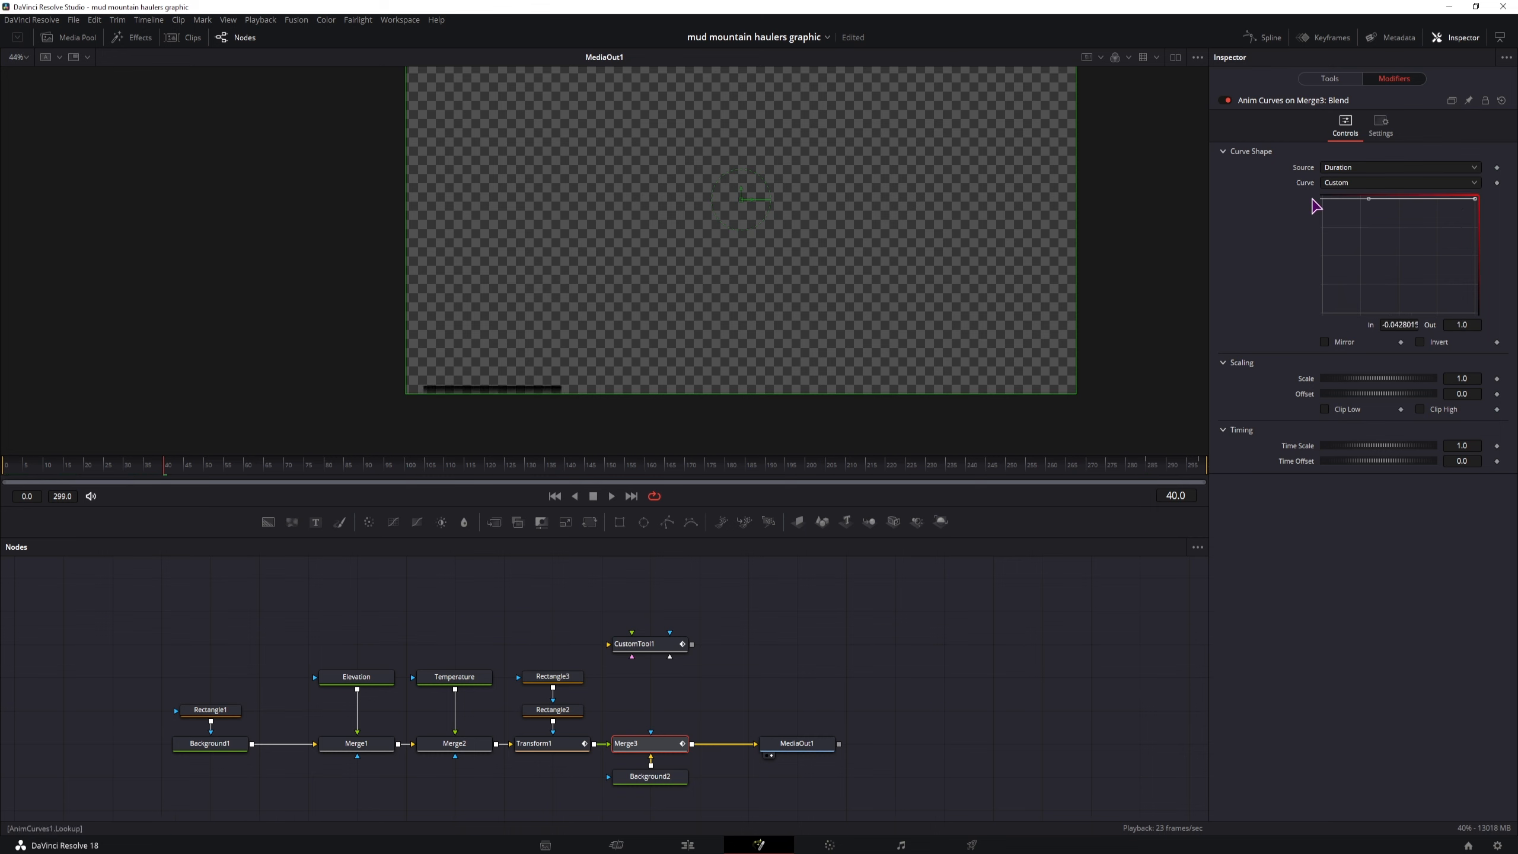
# Lower the Blend curve's end point to 0.0 and add a point at about 0.947 in, 1.0 out, for a late fade-out
pyautogui.moveTo(177, 470); pyautogui.dragTo(379, 470)
pyautogui.moveTo(1110, 471); pyautogui.dragTo(1205, 471)
pyautogui.moveTo(1478, 206); pyautogui.dragTo(1476, 315)
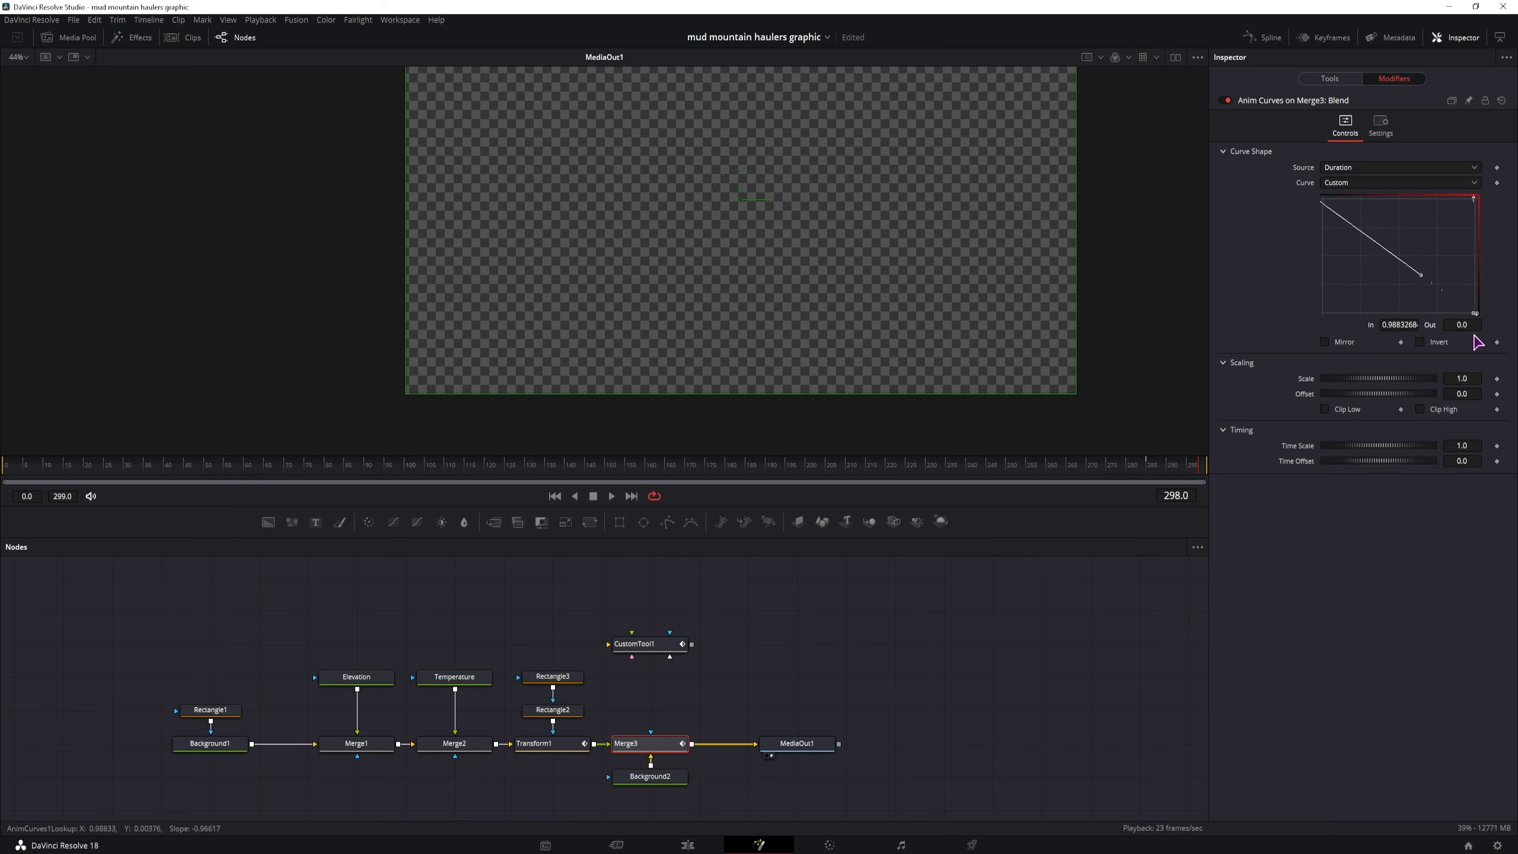
pyautogui.click(1150, 476)
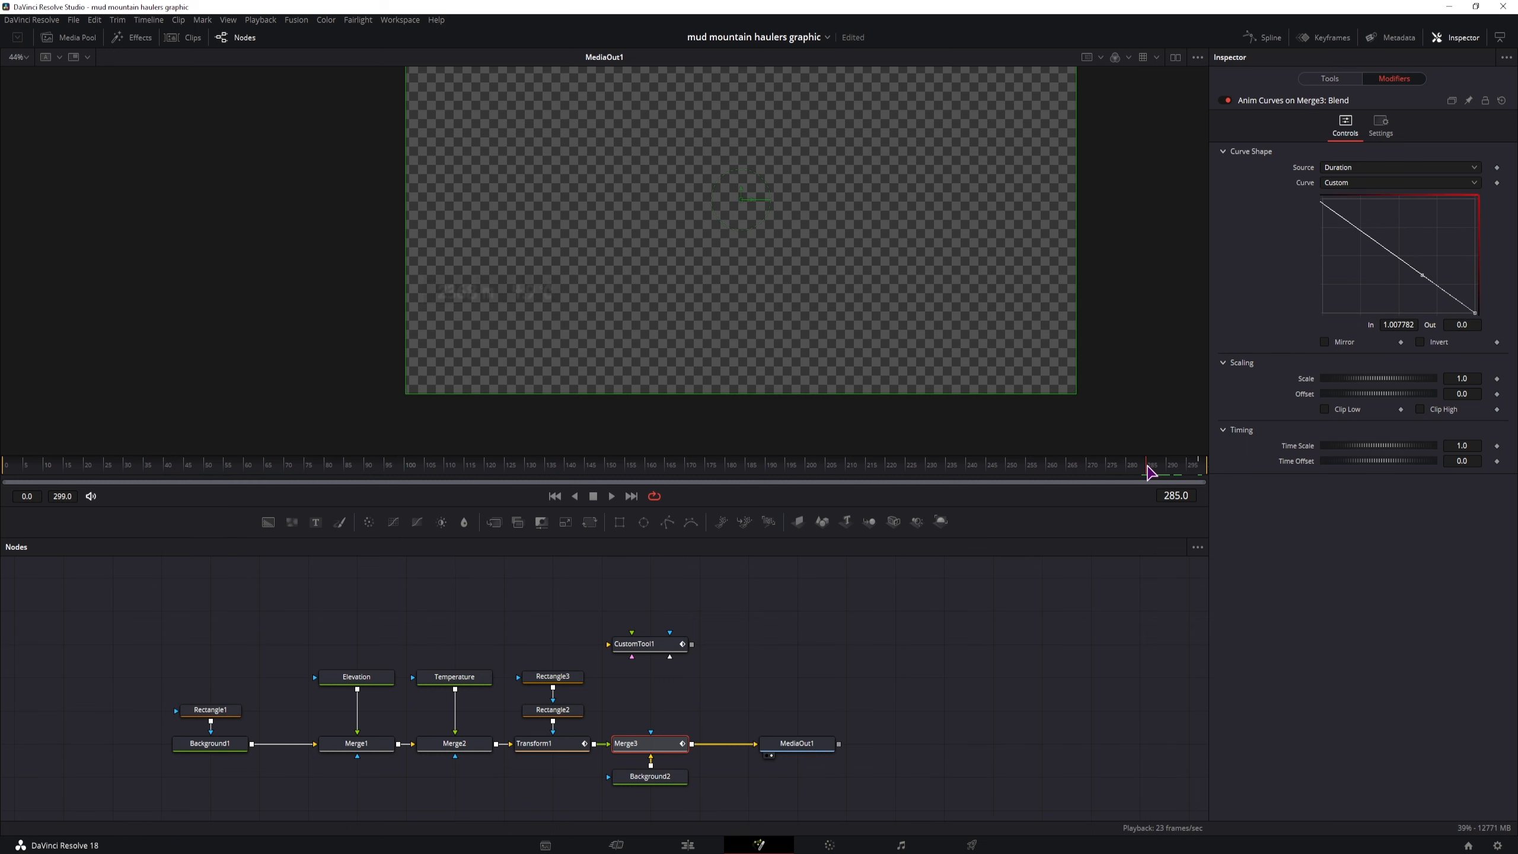
pyautogui.moveTo(1443, 290); pyautogui.dragTo(1466, 198)
# Step through the closing fade-out frames, play the animation from the start and scrub to frame 199 to check it
pyautogui.press('Right')
pyautogui.press('Right')
pyautogui.press('Right')
pyautogui.press('Right')
pyautogui.press('Right')
pyautogui.press('Right')
pyautogui.press('Right')
pyautogui.press('Right')
pyautogui.press('Right')
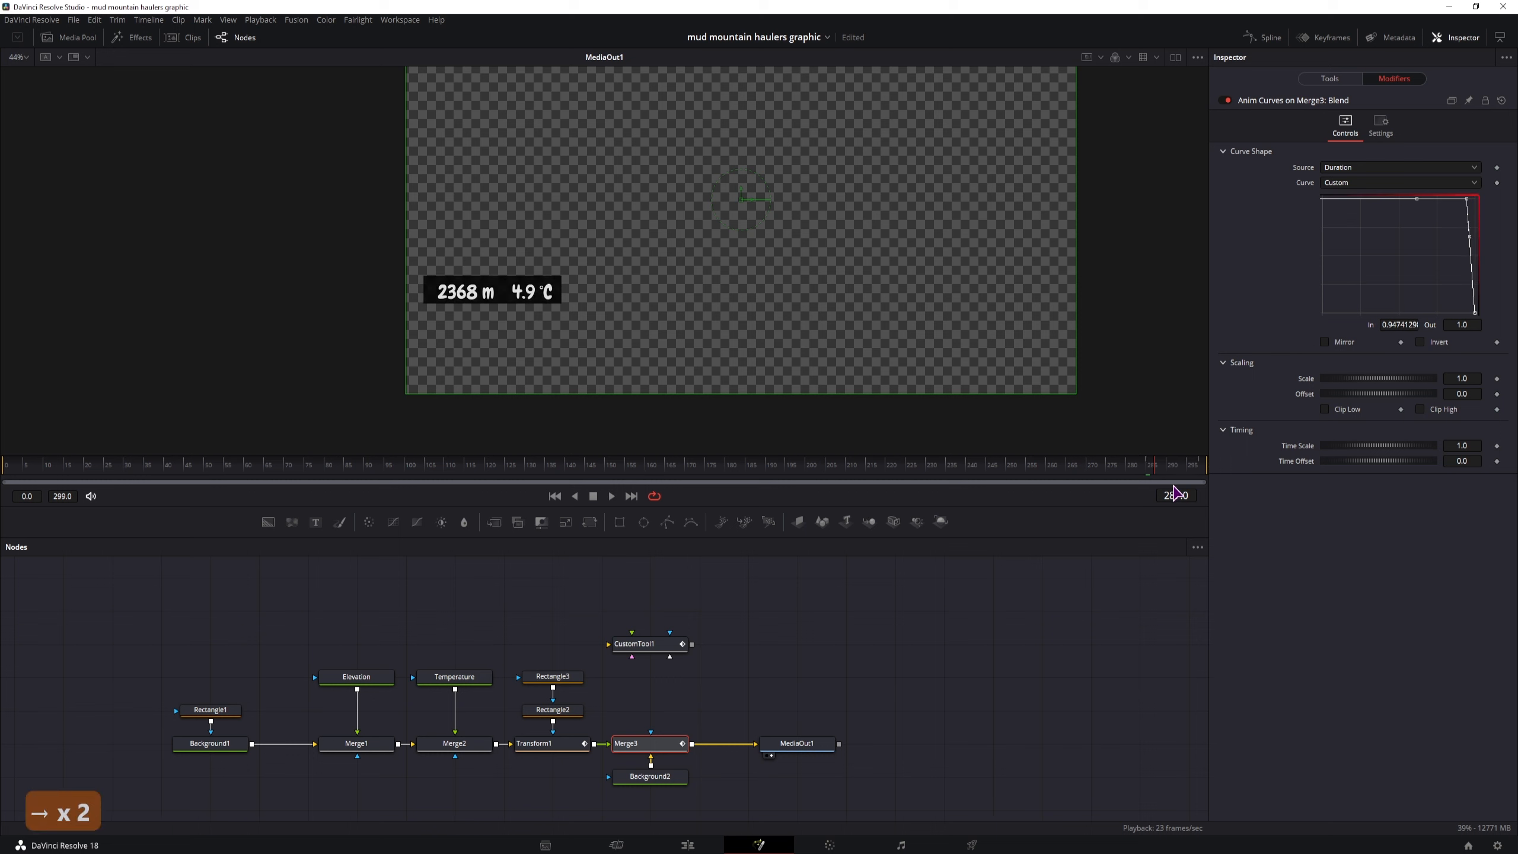
pyautogui.press('Right')
pyautogui.press('Right')
pyautogui.press('Right')
pyautogui.press('Right')
pyautogui.press('Right')
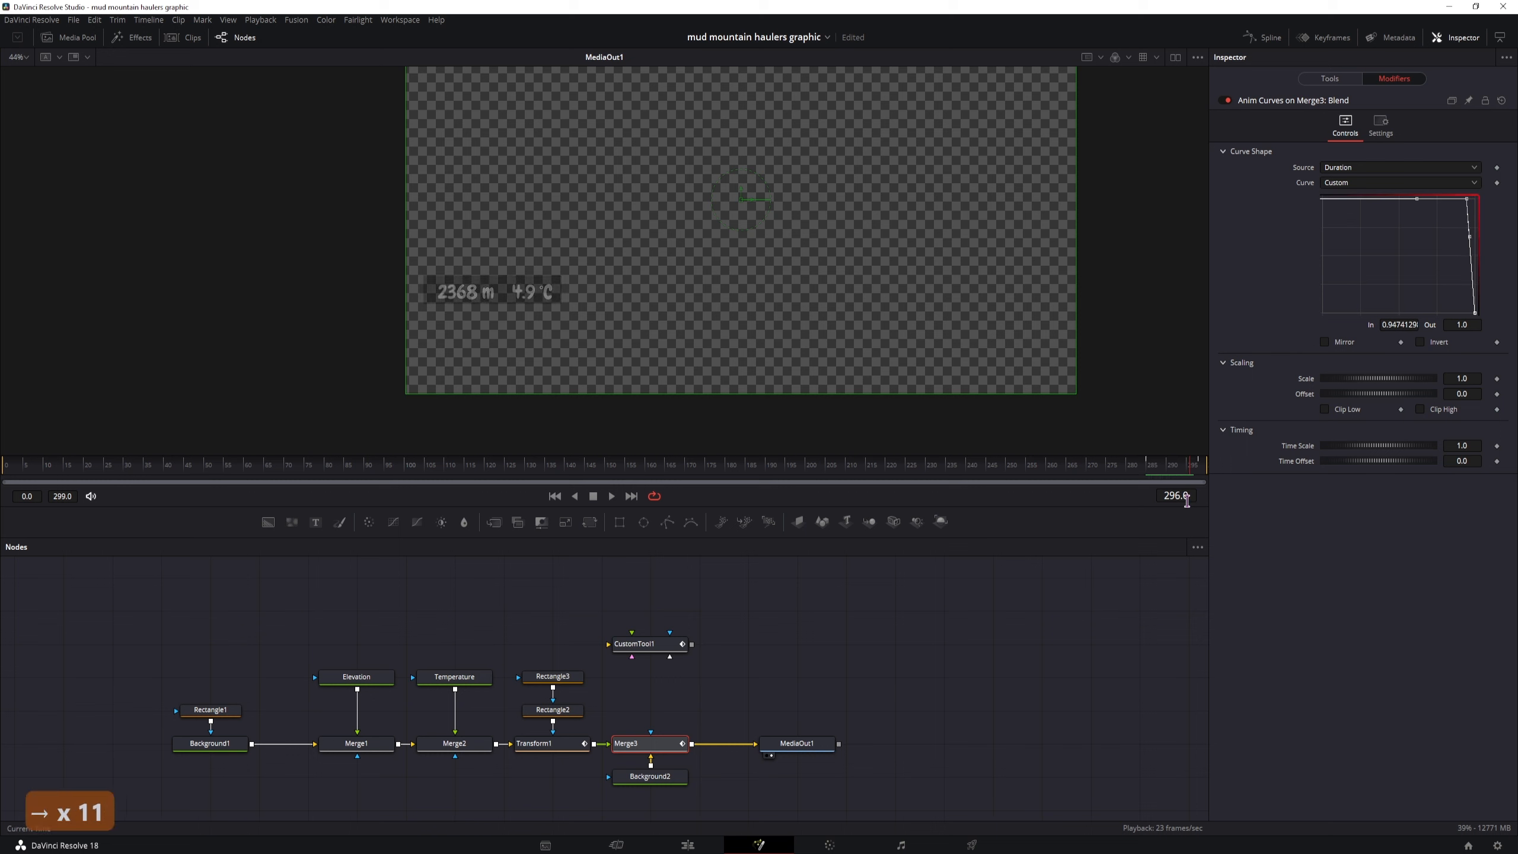
pyautogui.press('space')
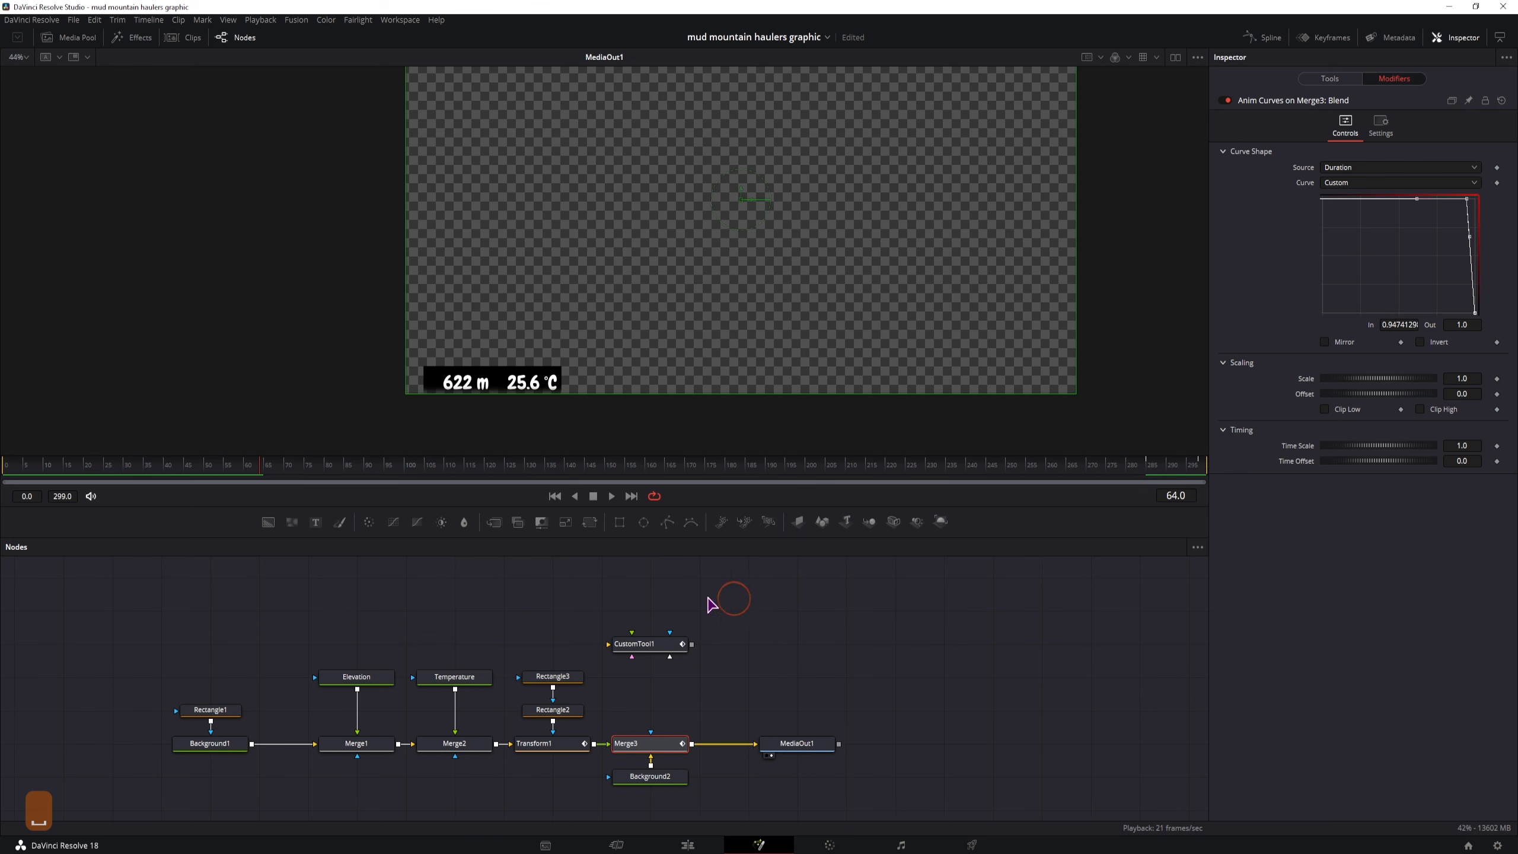
pyautogui.moveTo(875, 473); pyautogui.dragTo(802, 478)
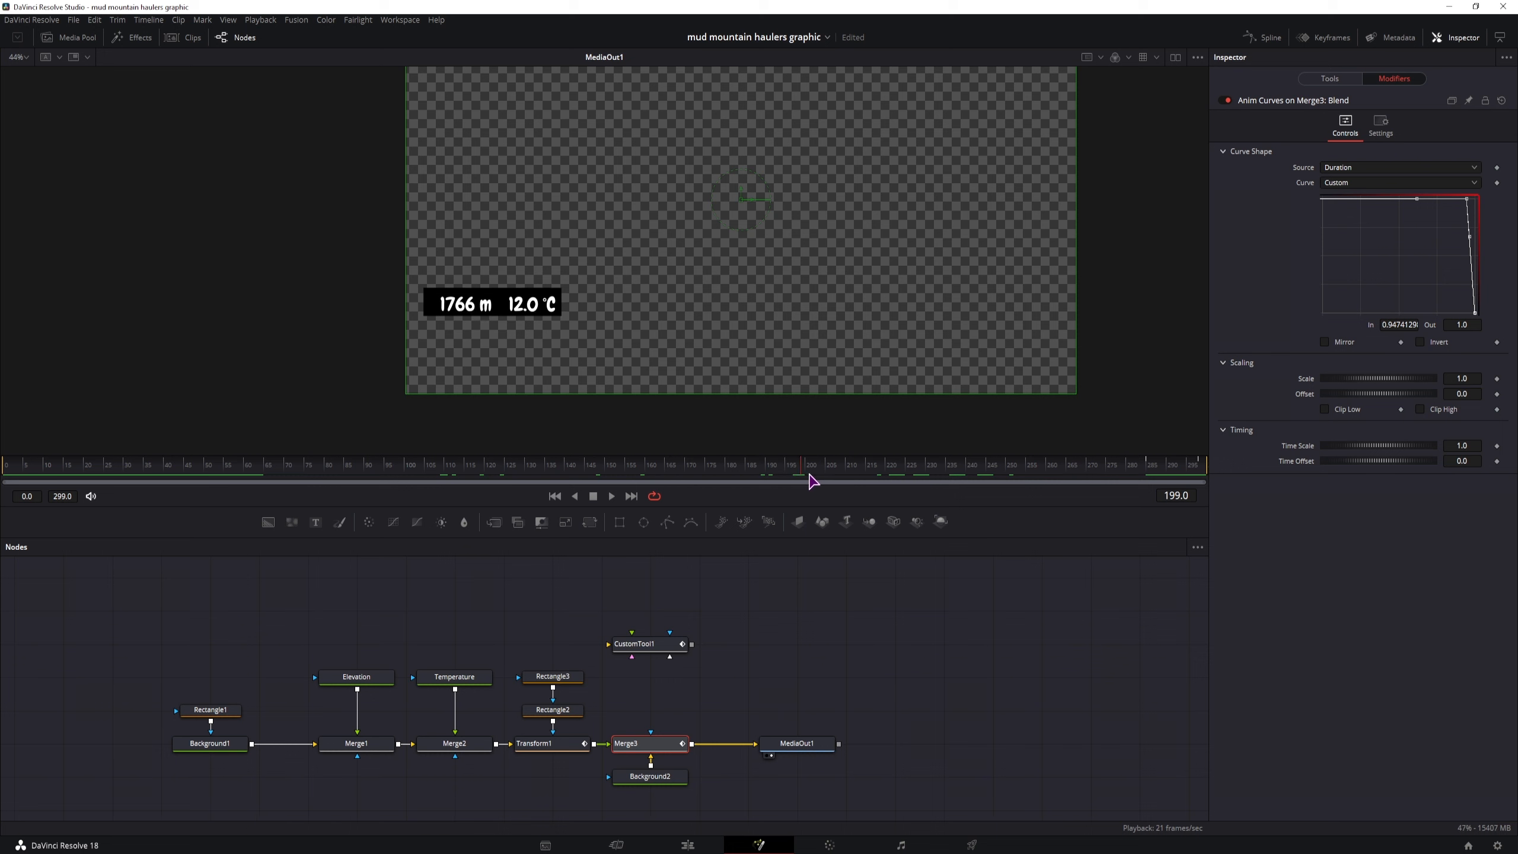
# In the keyframe editor, move the last displacement keyframe of Transform1's path to frame 199 and play back the rise
pyautogui.click(1325, 40)
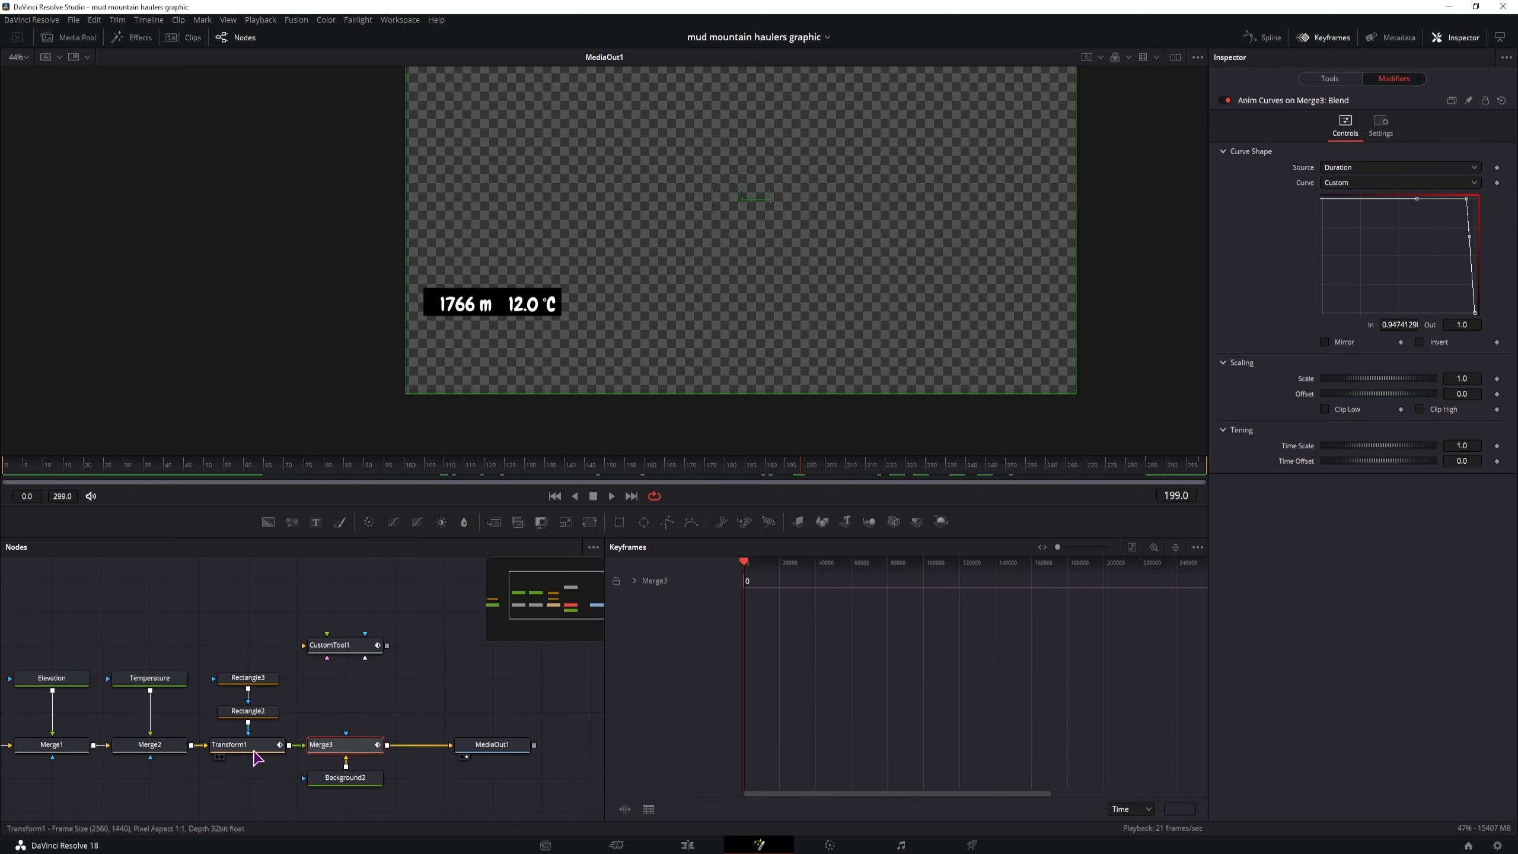
pyautogui.click(262, 751)
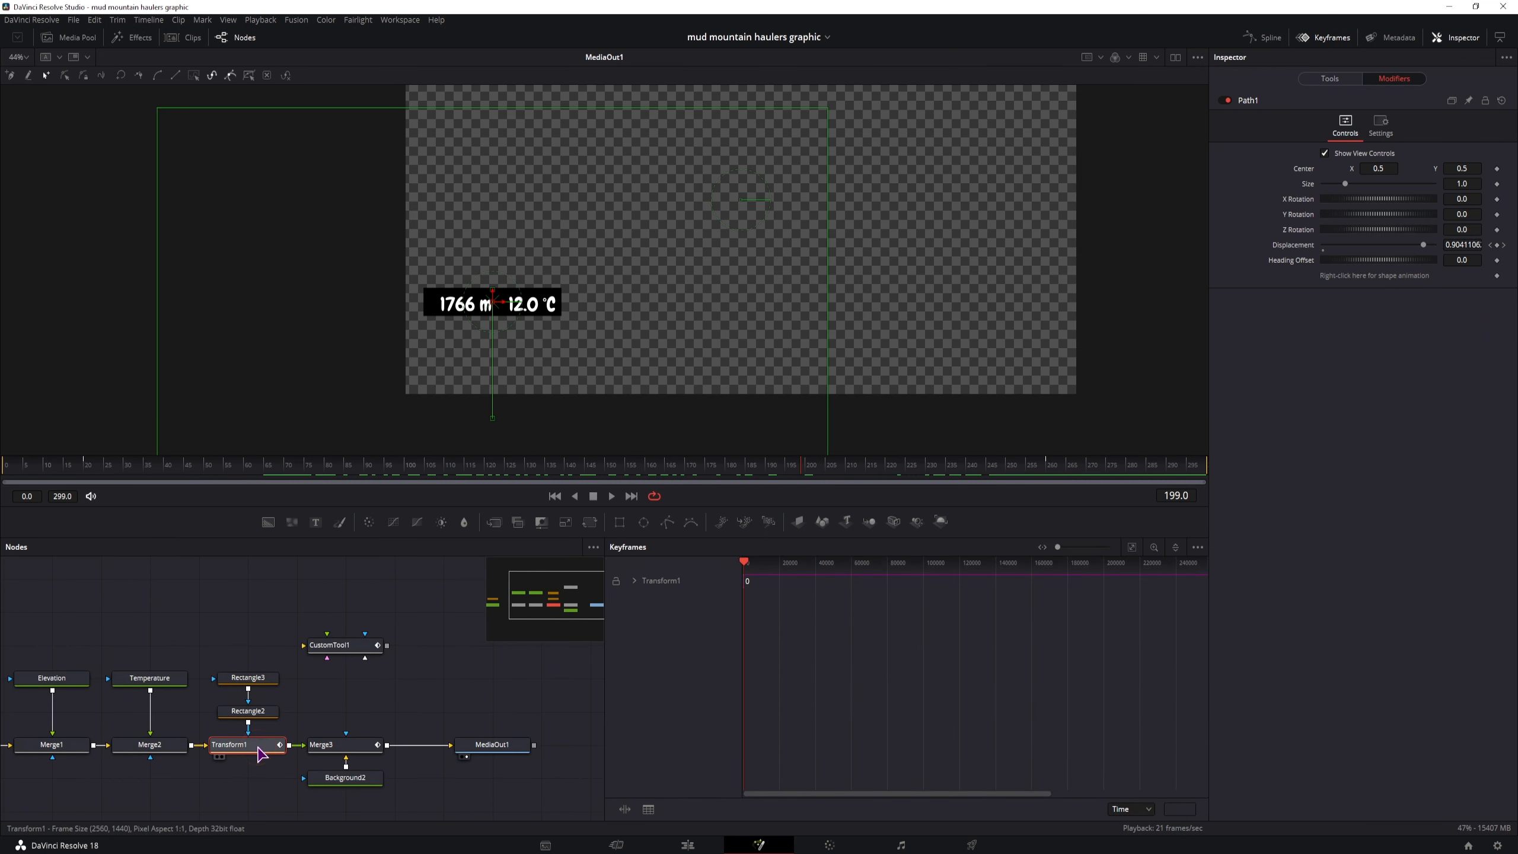
pyautogui.click(628, 581)
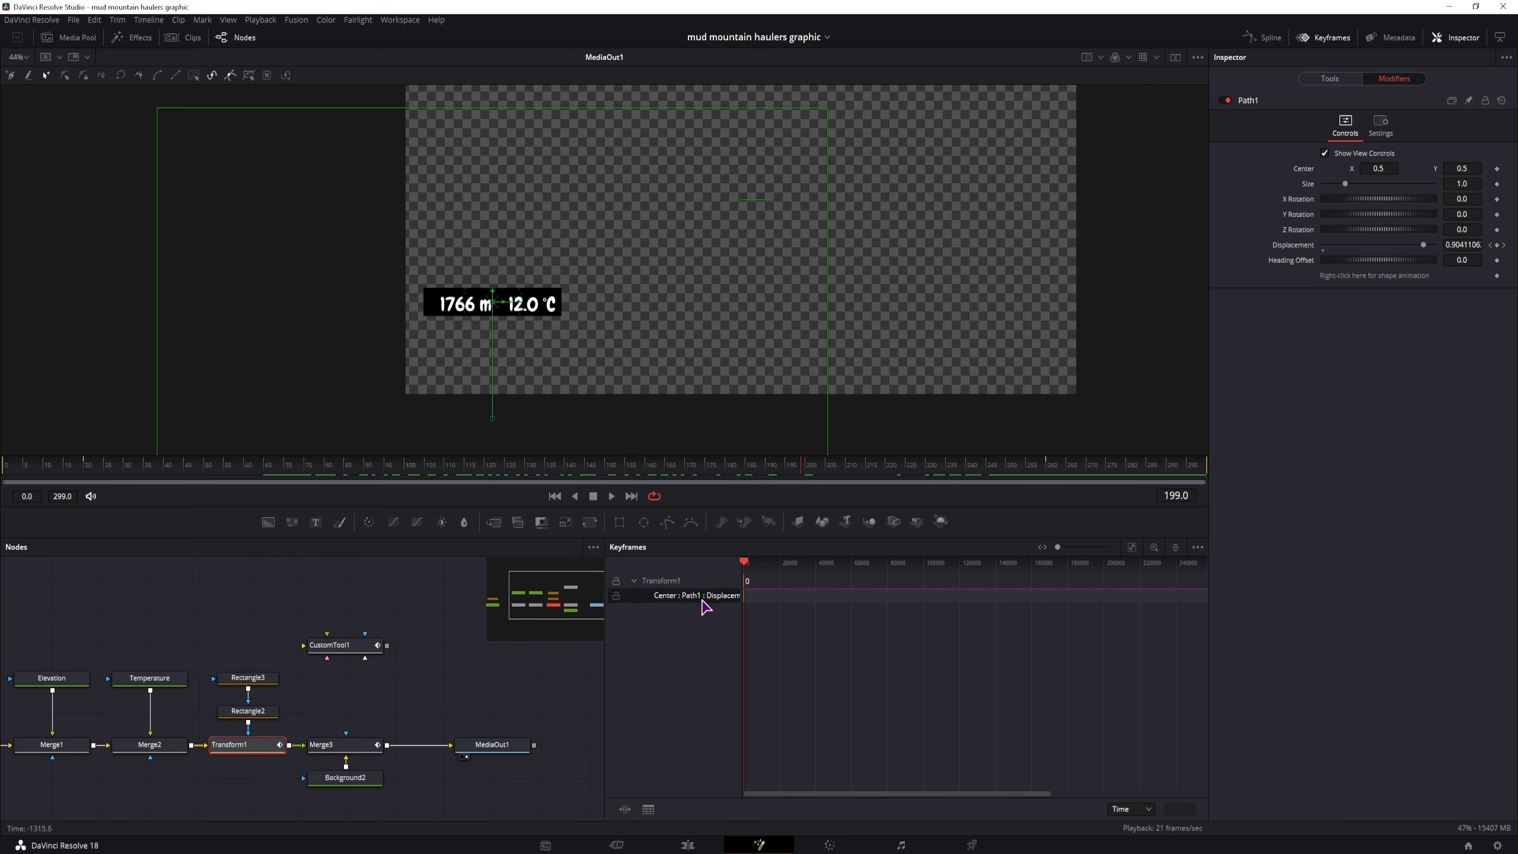
pyautogui.click(1132, 547)
pyautogui.click(880, 629)
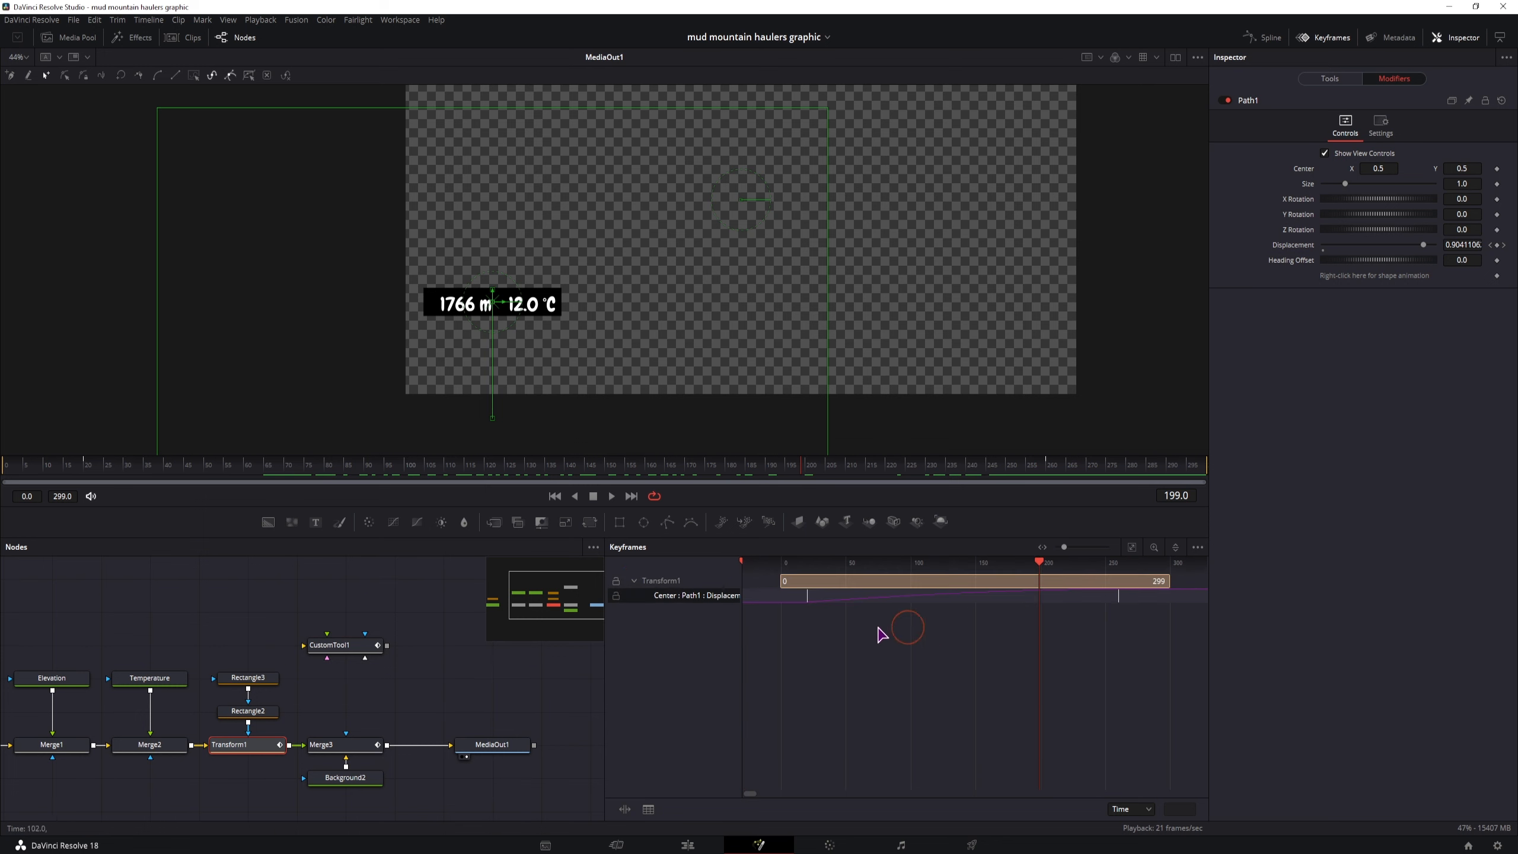
pyautogui.moveTo(1119, 603); pyautogui.dragTo(1047, 610)
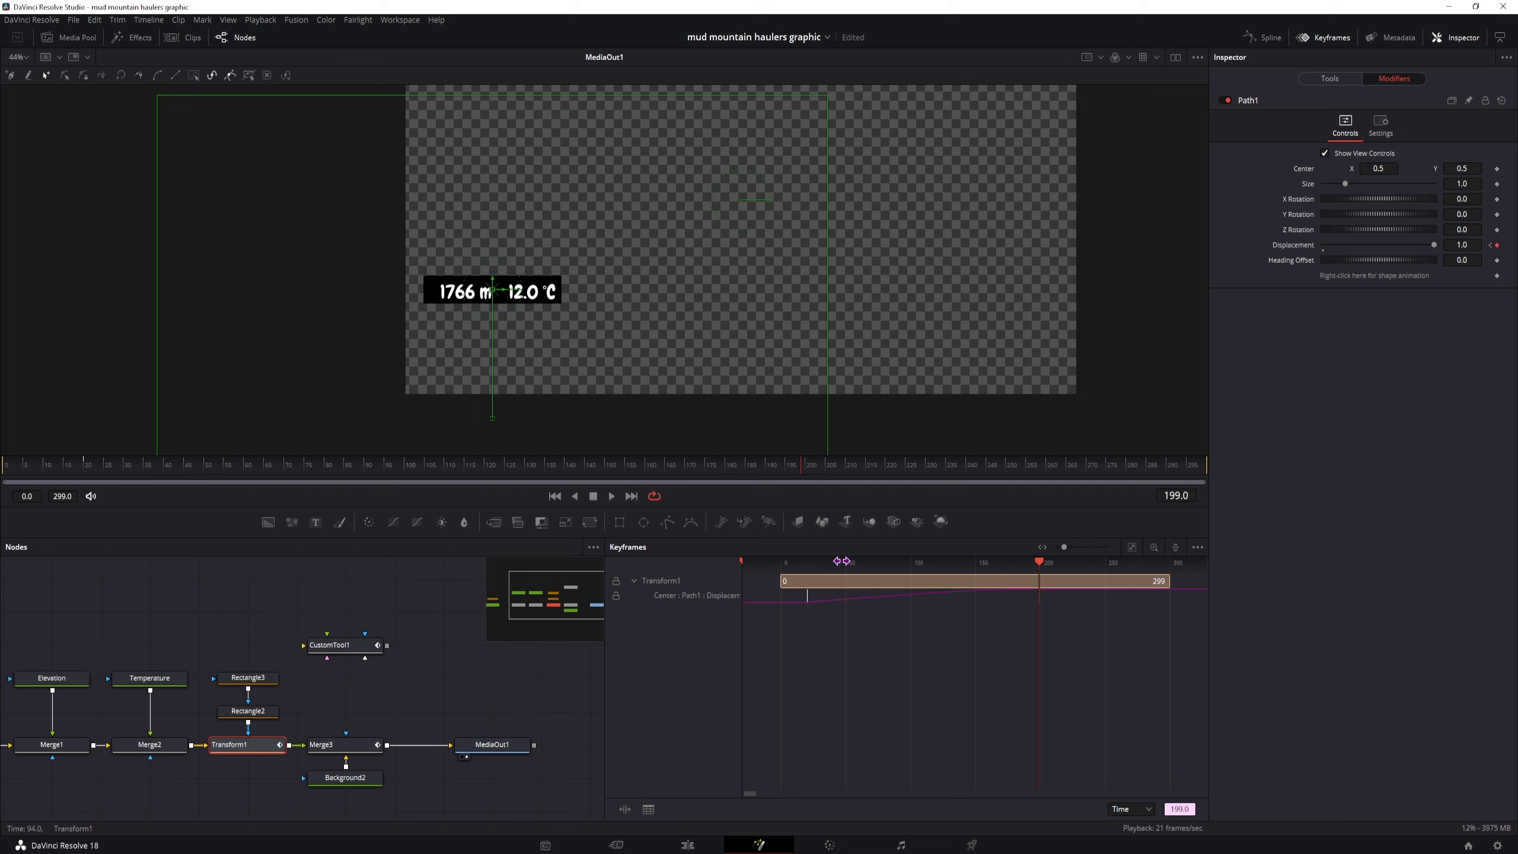
pyautogui.click(759, 465)
pyautogui.press('space')
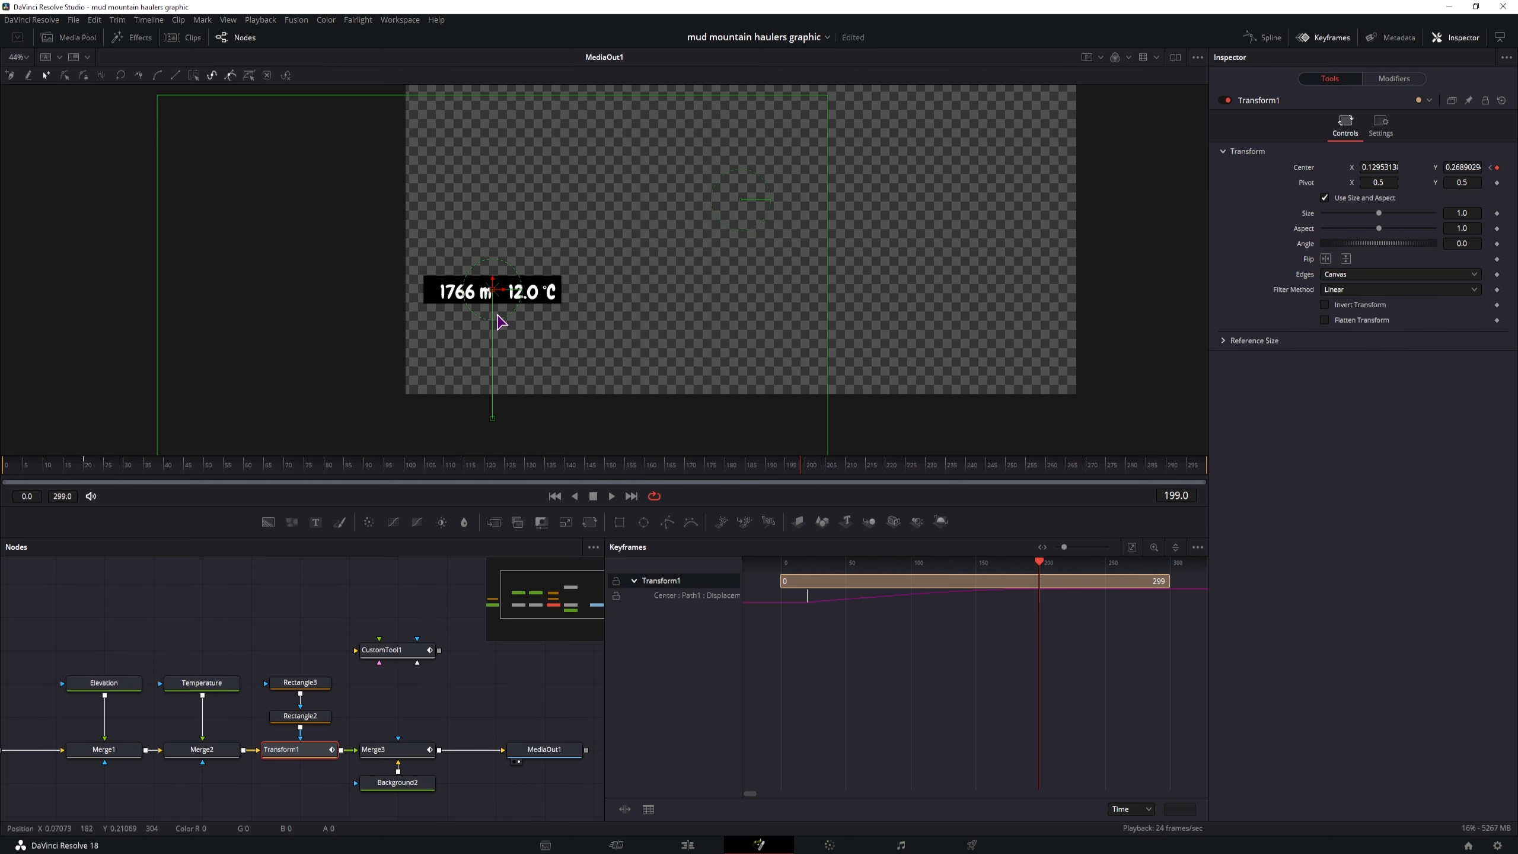
# Move the closing NumberIn1 and NumberIn2 keyframes of CustomTool1 earlier, close to the playhead at frame 199
pyautogui.moveTo(812, 474)
pyautogui.mouseDown()
pyautogui.moveTo(962, 475)
pyautogui.moveTo(799, 469)
pyautogui.mouseUp()
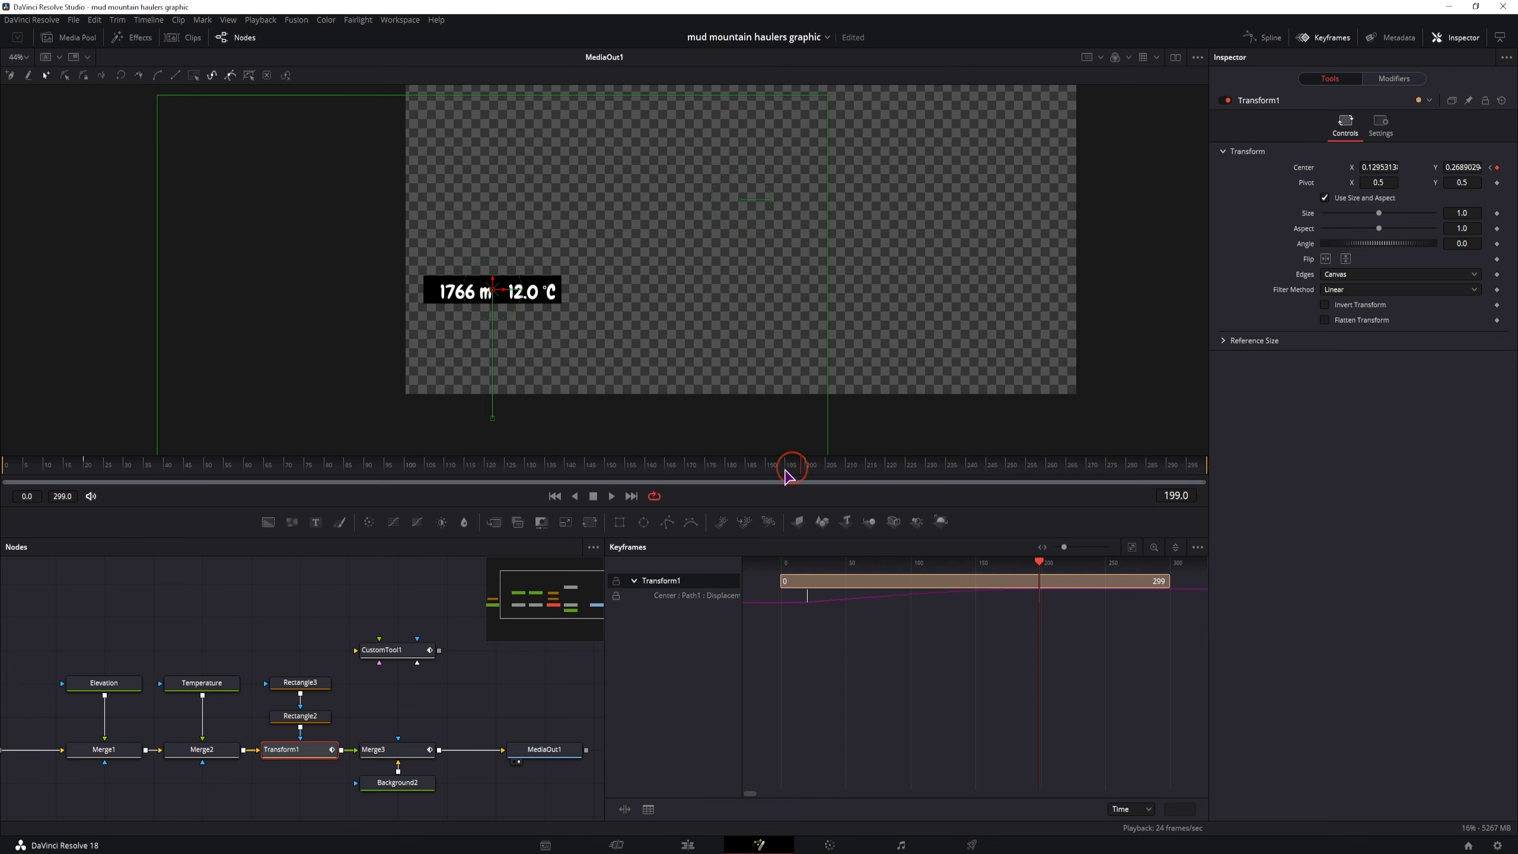
pyautogui.click(394, 649)
pyautogui.click(1126, 597)
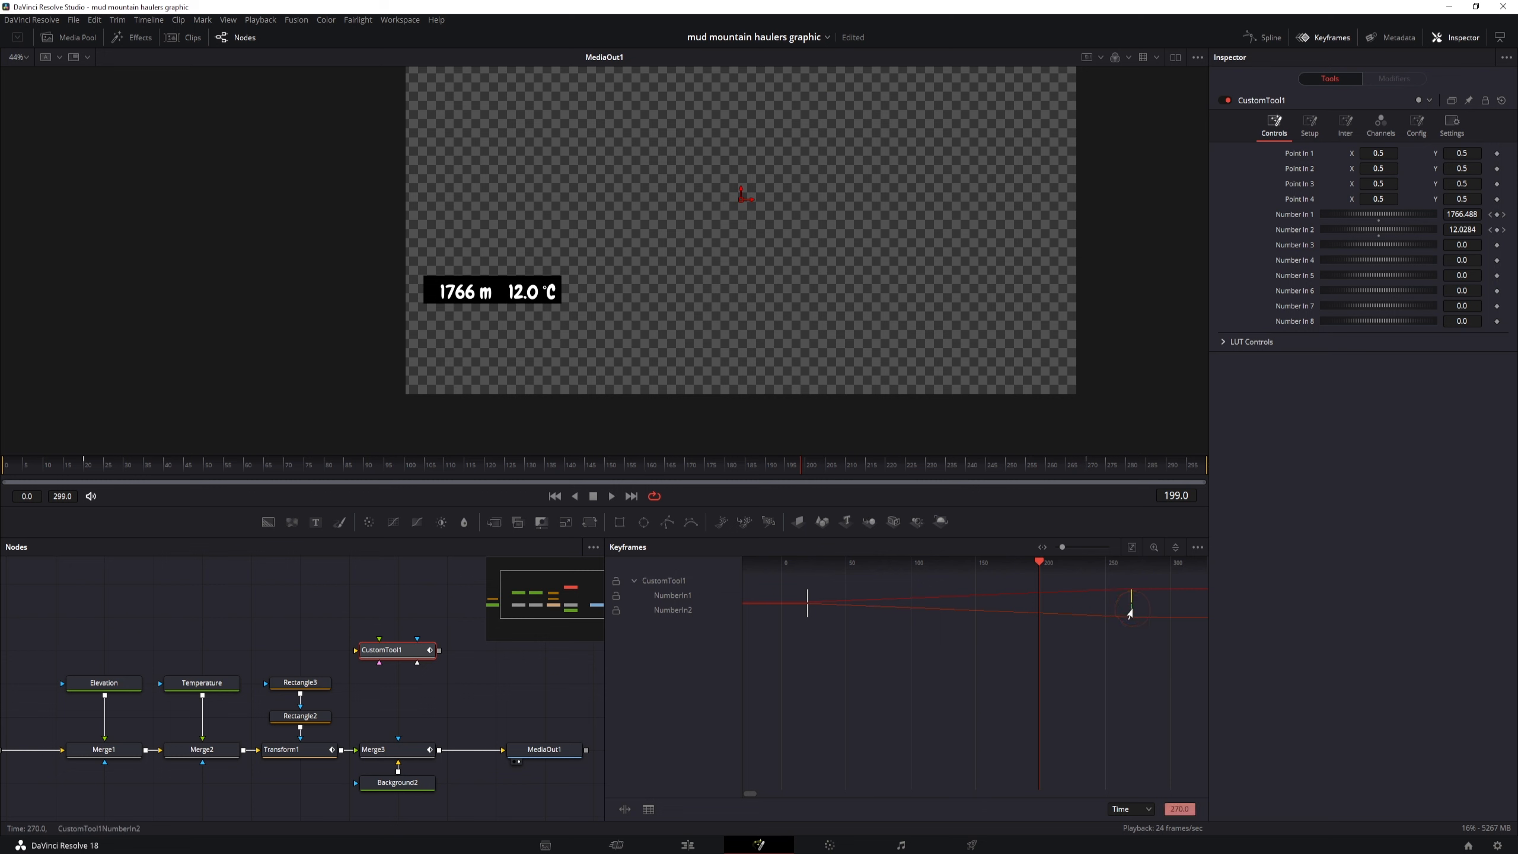
pyautogui.moveTo(1128, 610); pyautogui.dragTo(1050, 601)
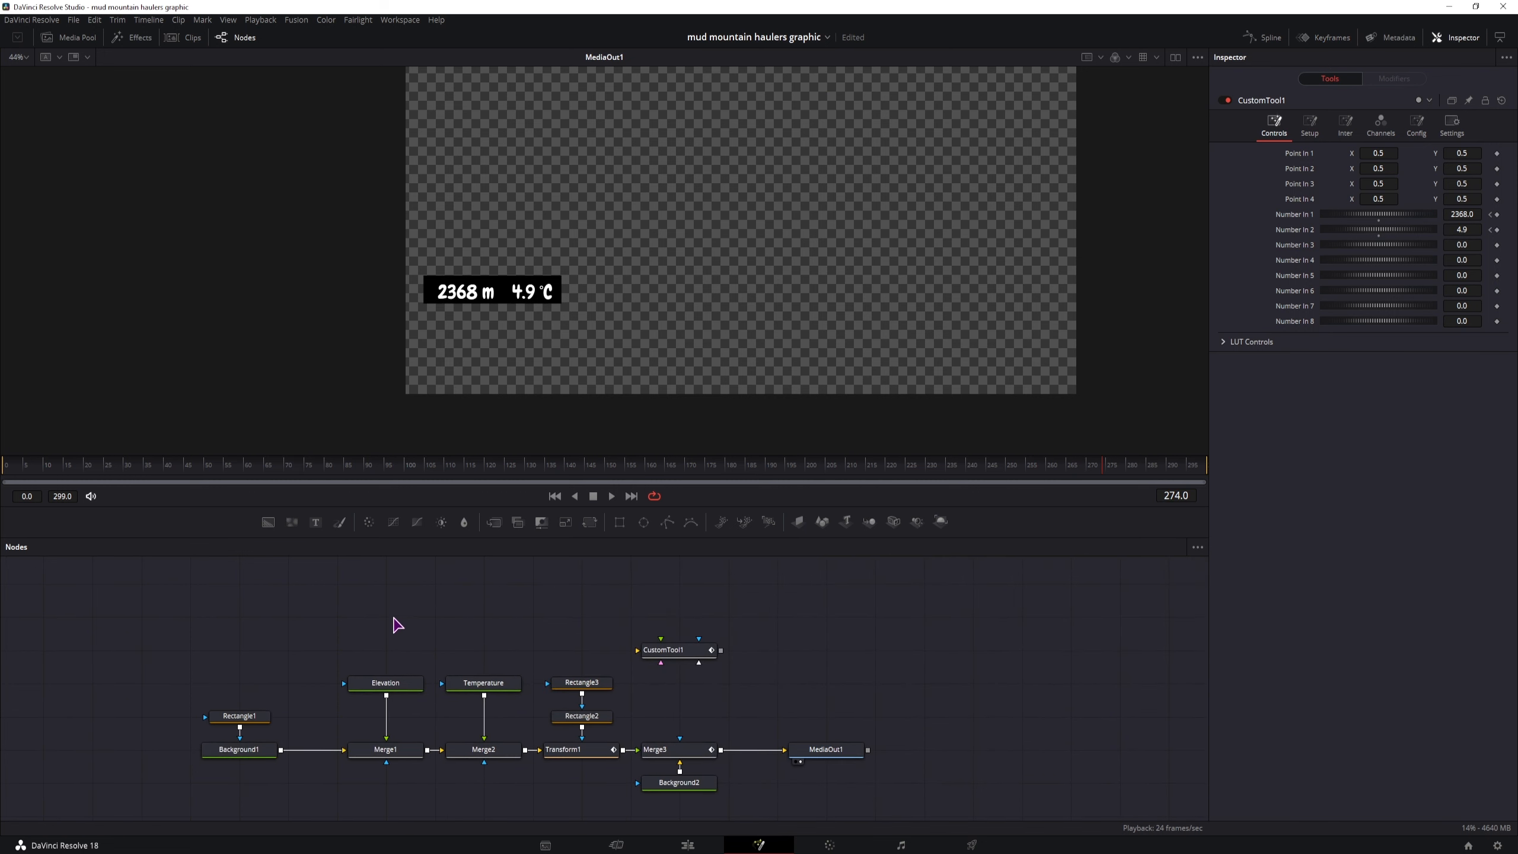
# Add a Loader node in the empty area above Rectangle1 and dismiss its file chooser without picking a file
pyautogui.moveTo(371, 624); pyautogui.dragTo(390, 648)
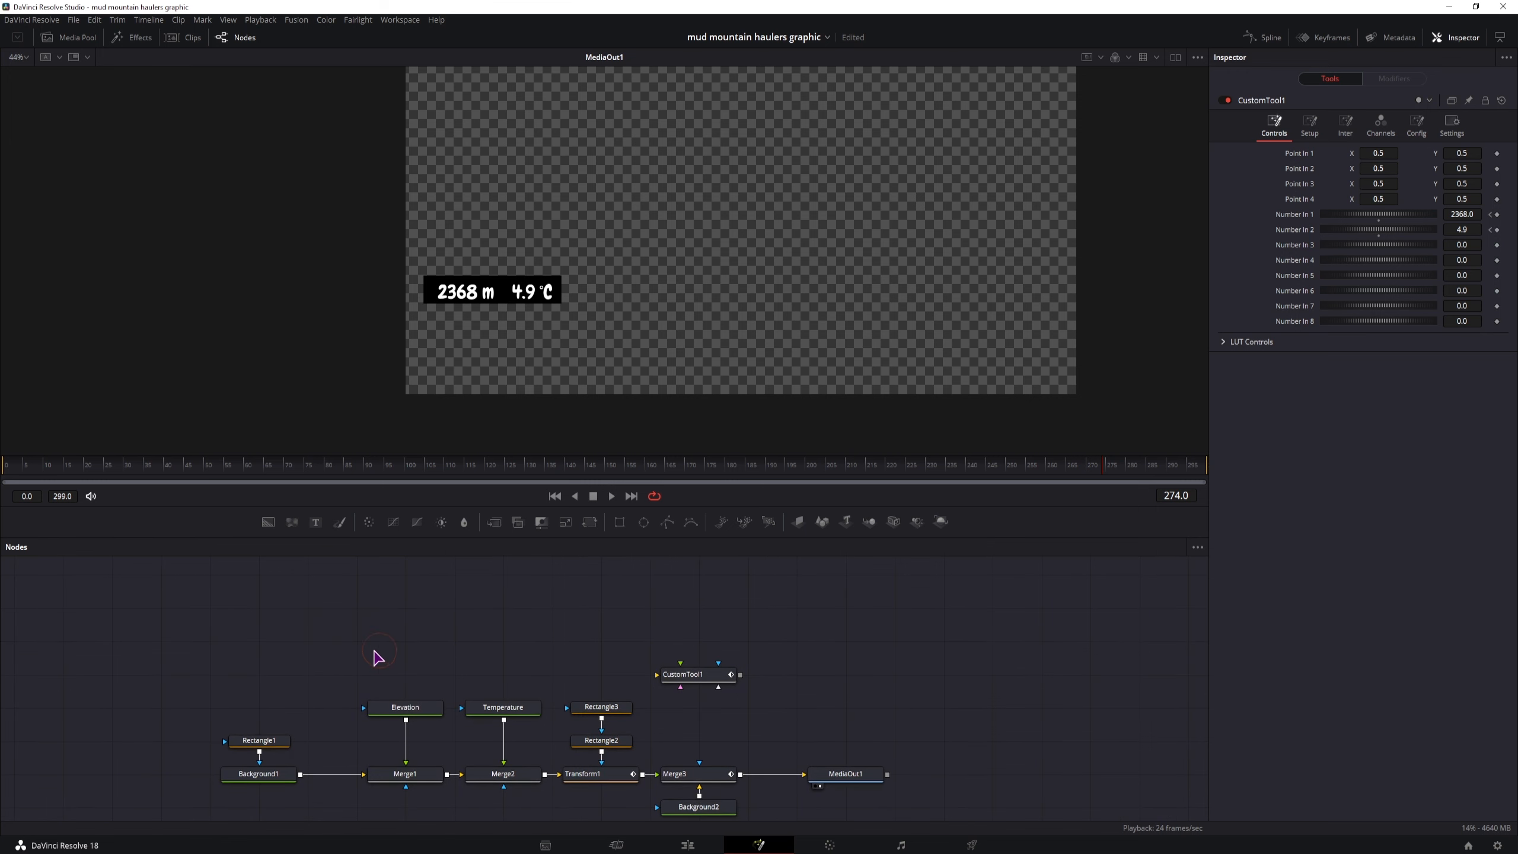
pyautogui.moveTo(347, 649); pyautogui.dragTo(394, 657)
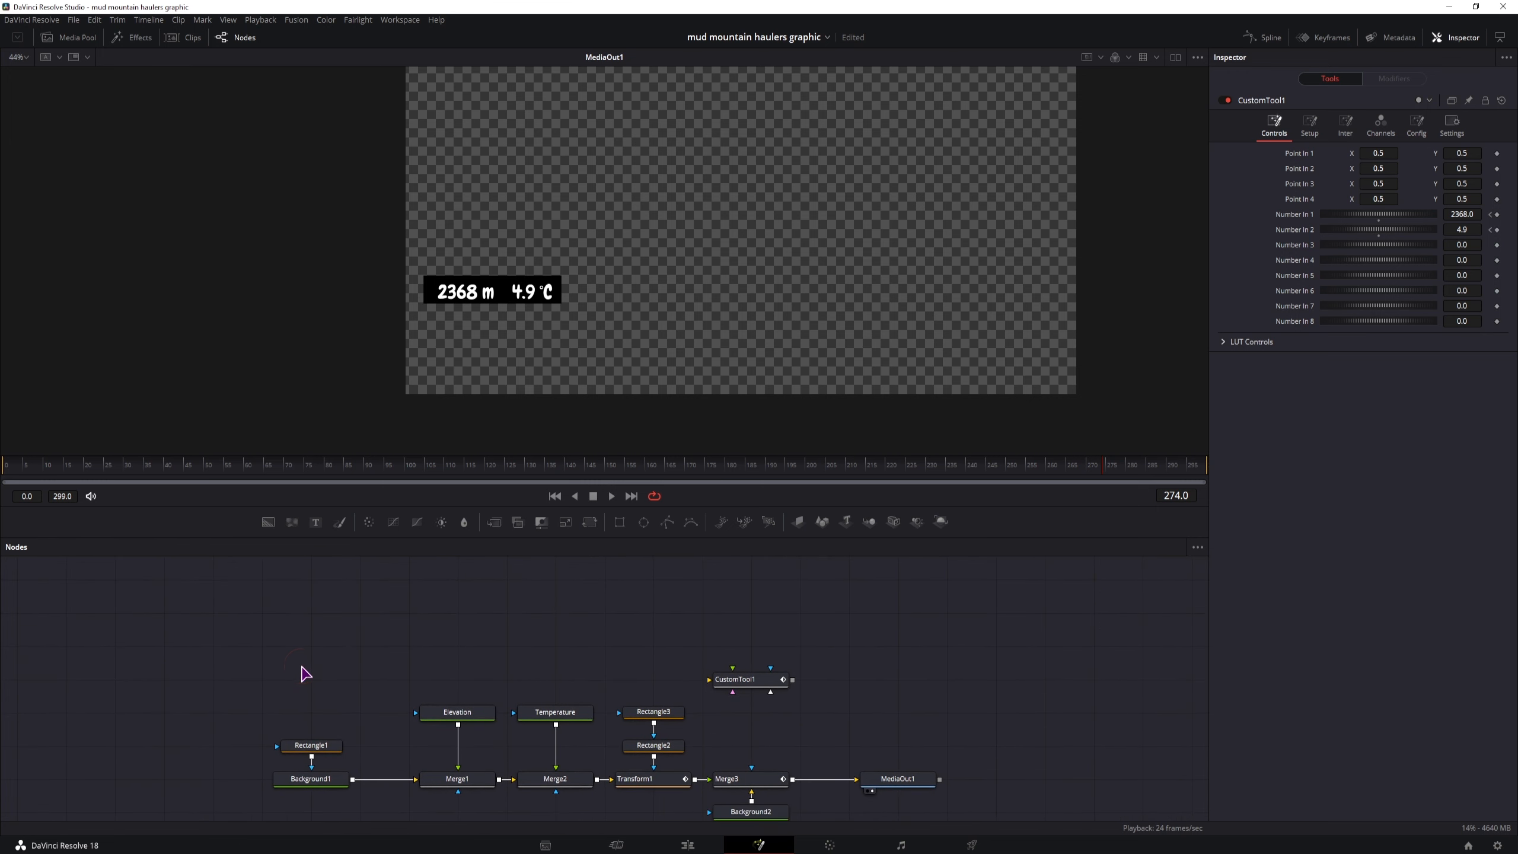
pyautogui.hotkey('ctrl', 'space')
pyautogui.write('loader')
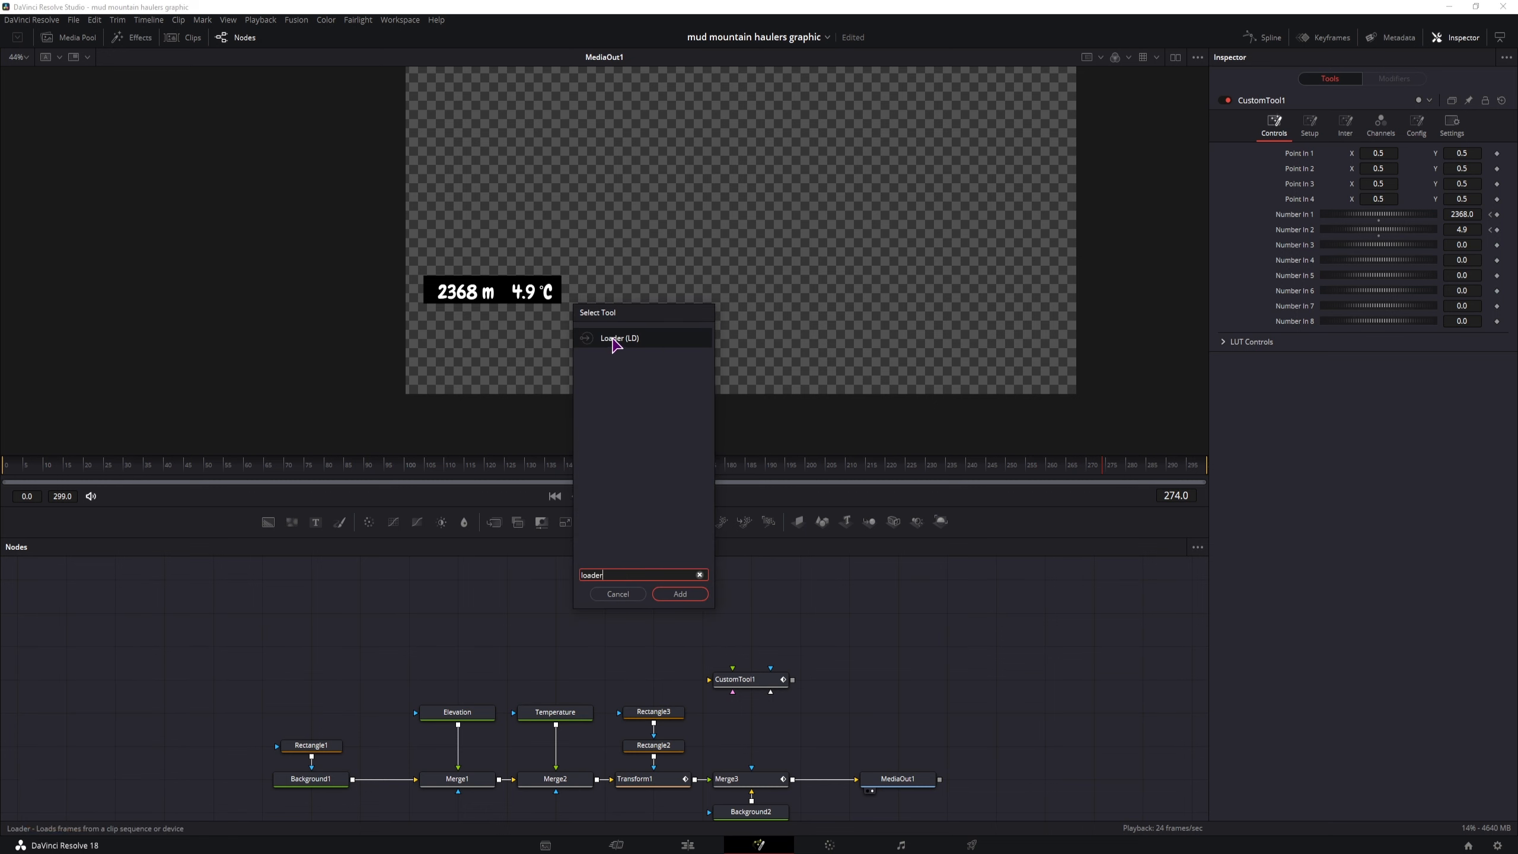
pyautogui.click(680, 593)
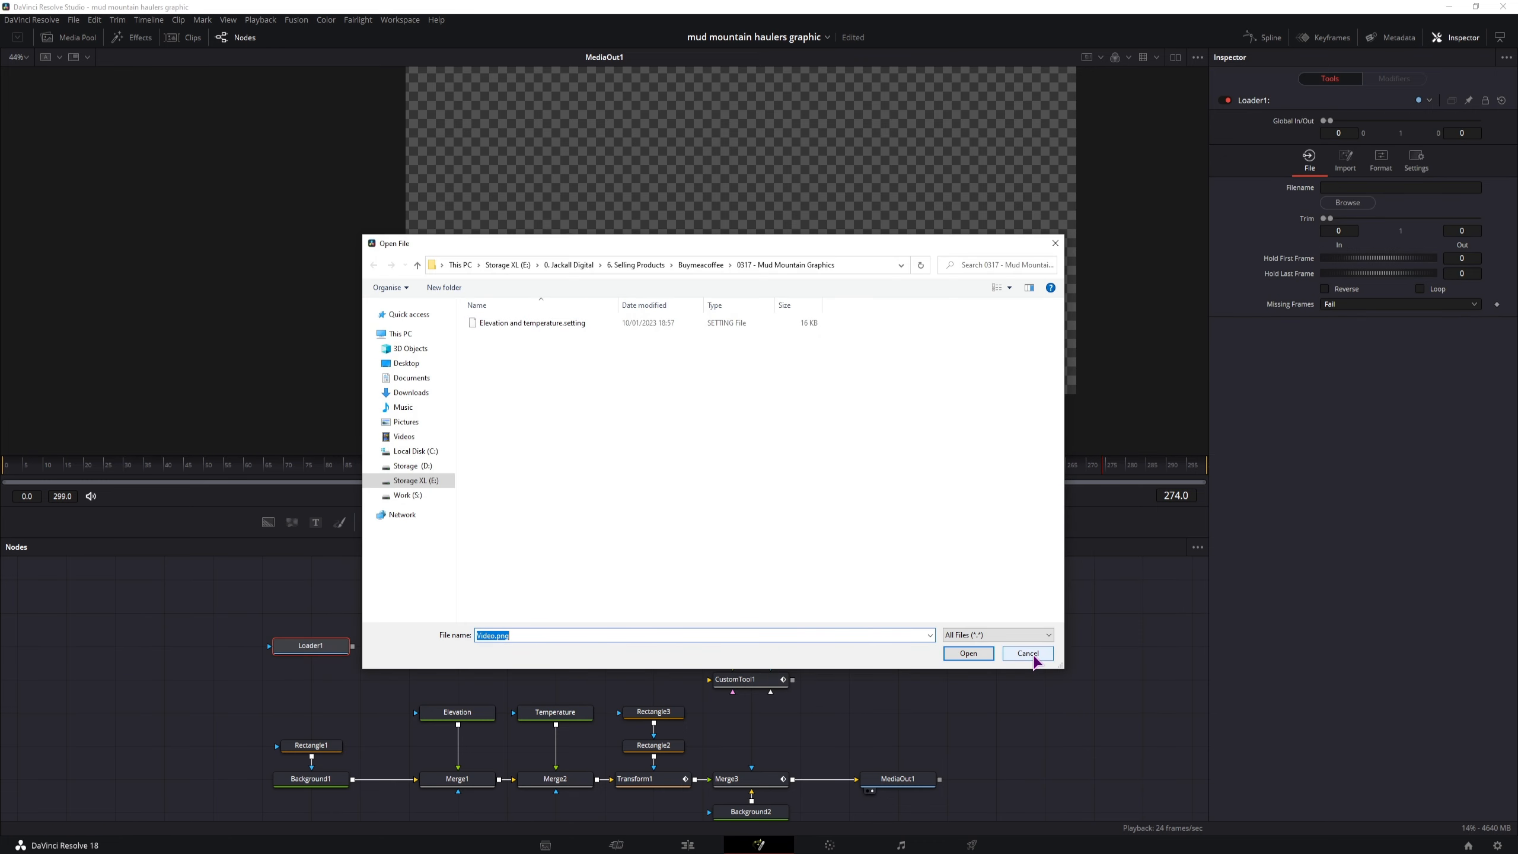
pyautogui.click(1033, 654)
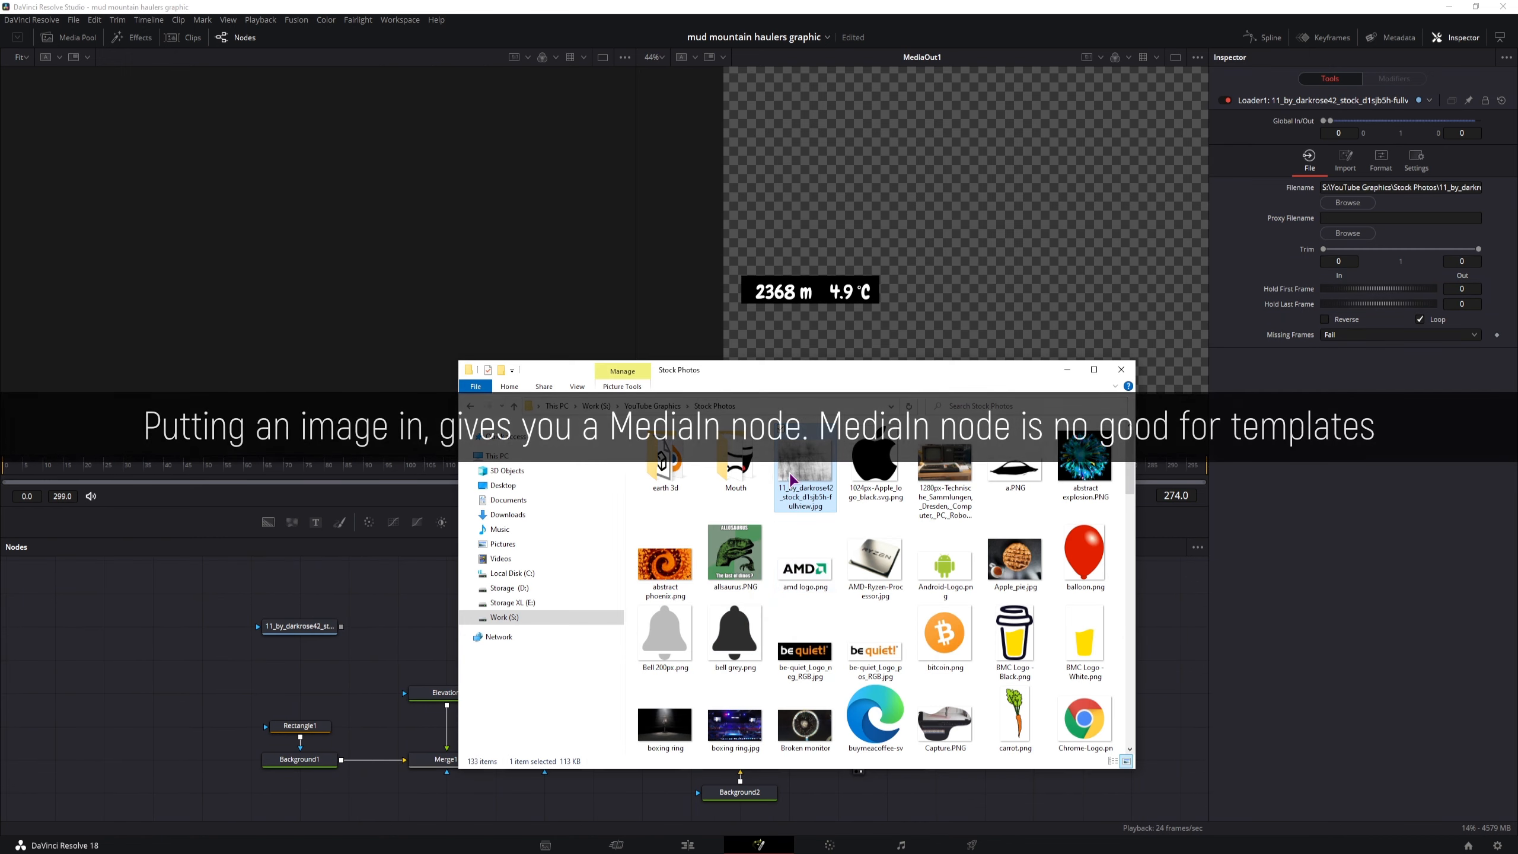
# View the MediaIn1 and Loader image nodes in the first viewer, and delete the MediaIn1 node
pyautogui.click(276, 670)
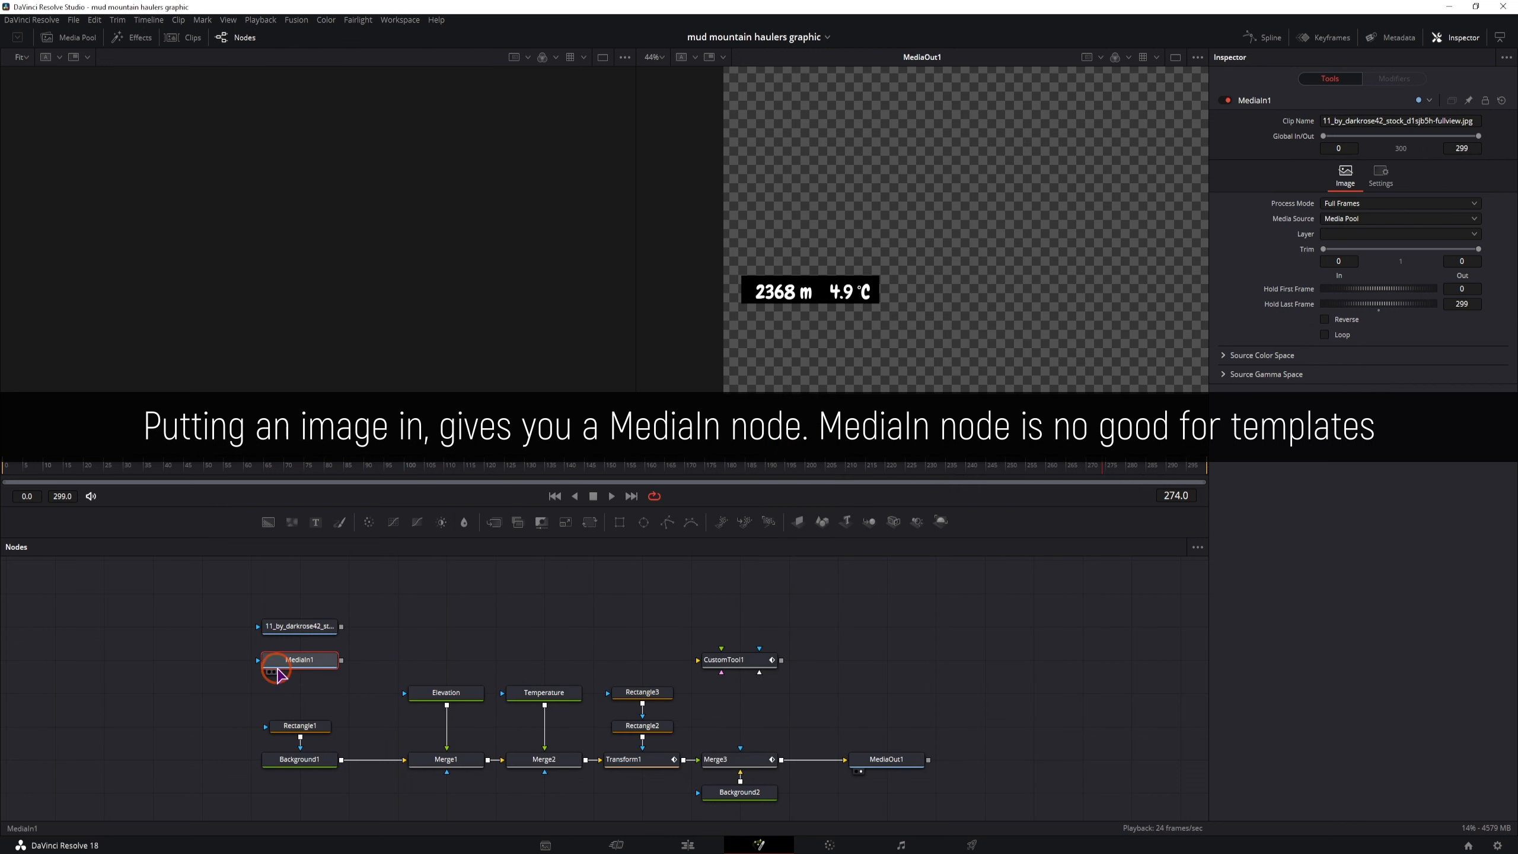
pyautogui.press('1')
pyautogui.click(316, 629)
pyautogui.click(317, 660)
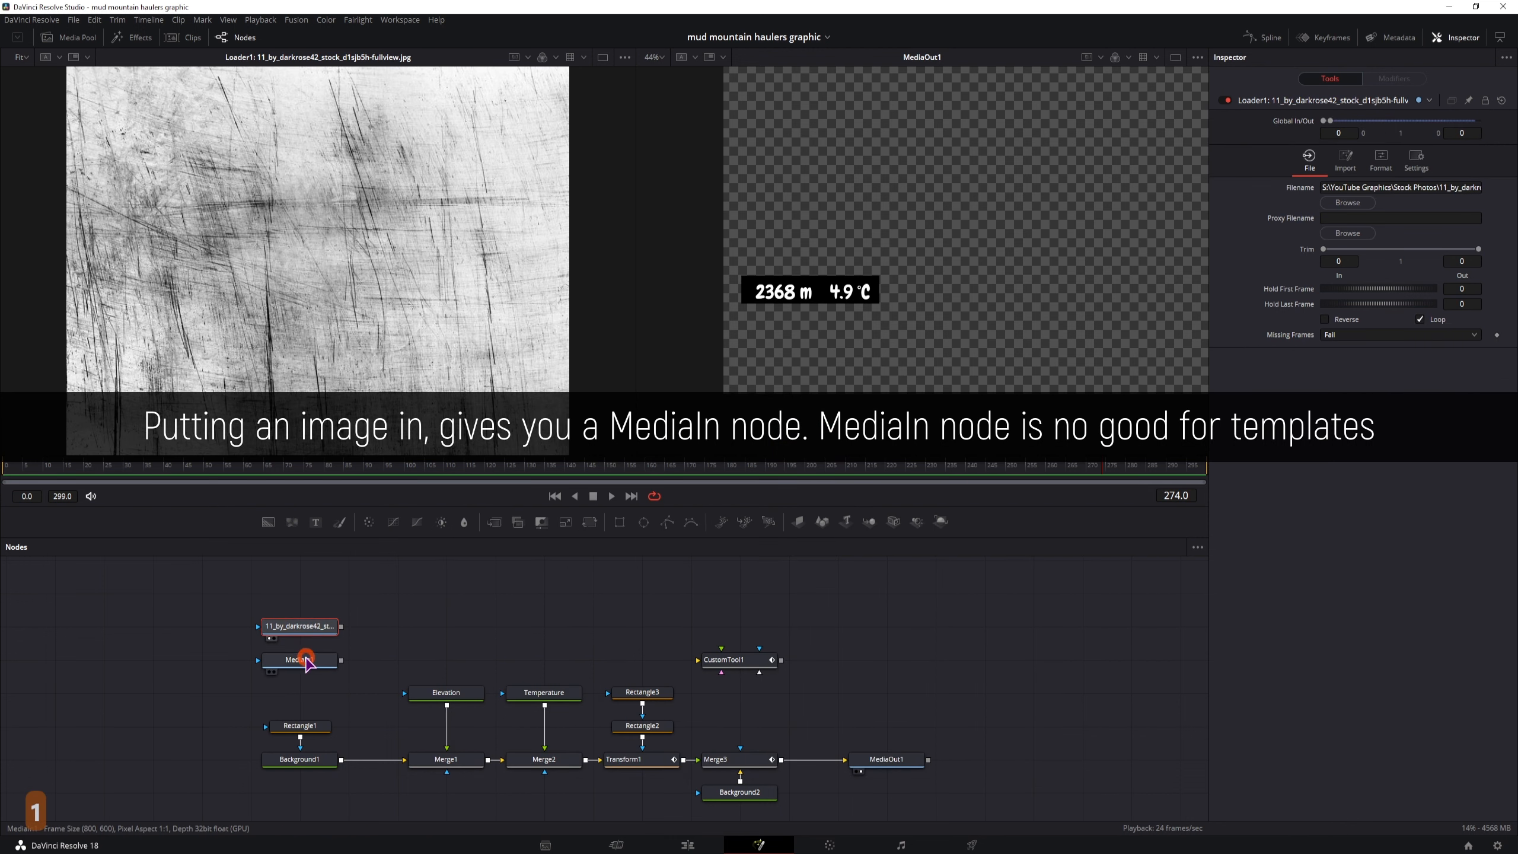
pyautogui.press('BackSpace')
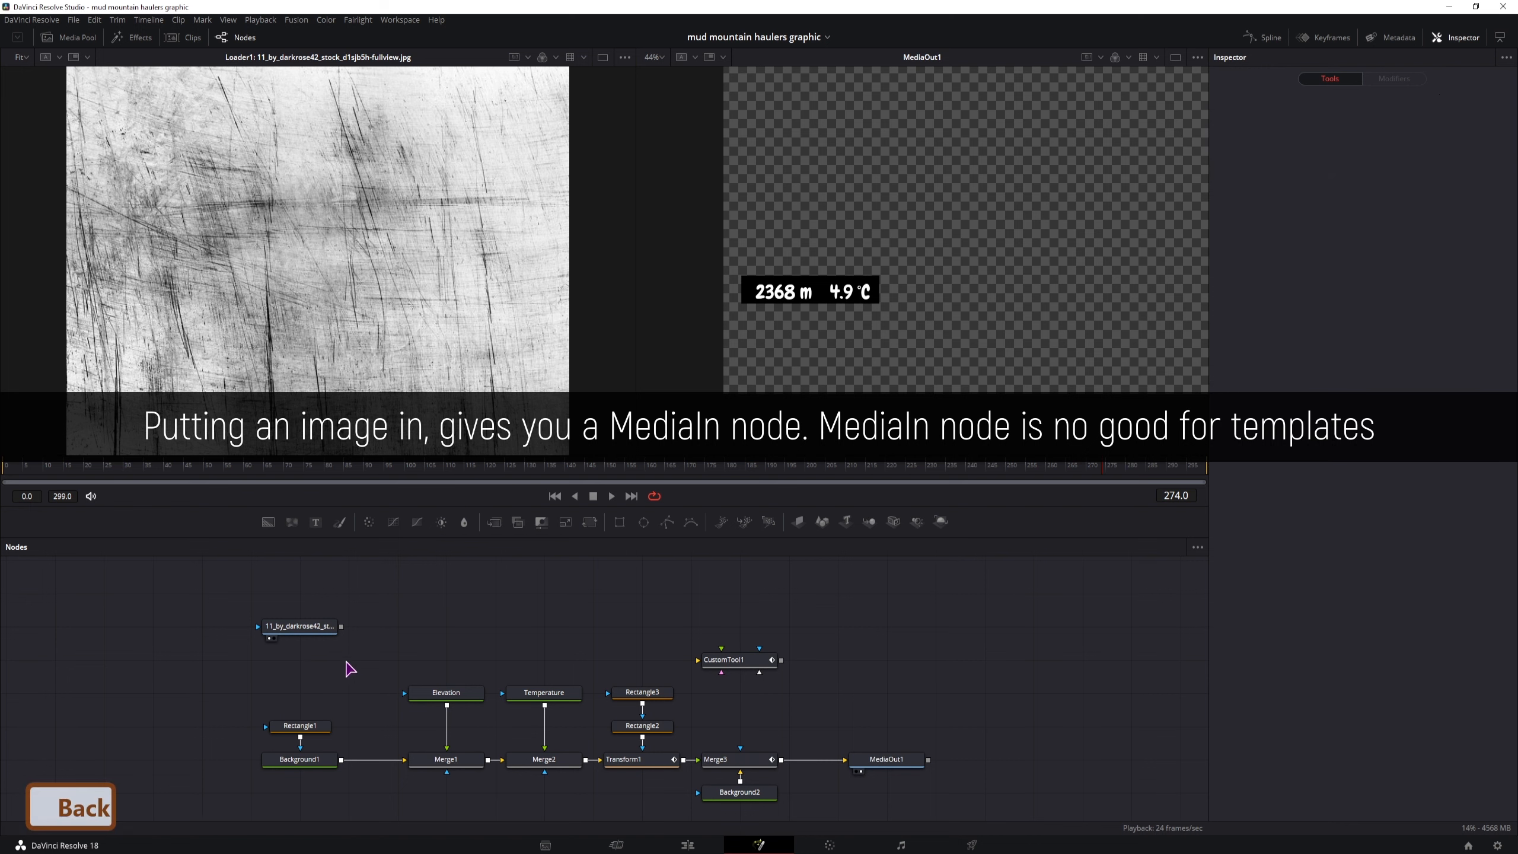
# Shift the Loader, Rectangle1 and Background1 nodes away from Merge1 to make room, and add a Bitmap mask node after the Loader
pyautogui.click(308, 628)
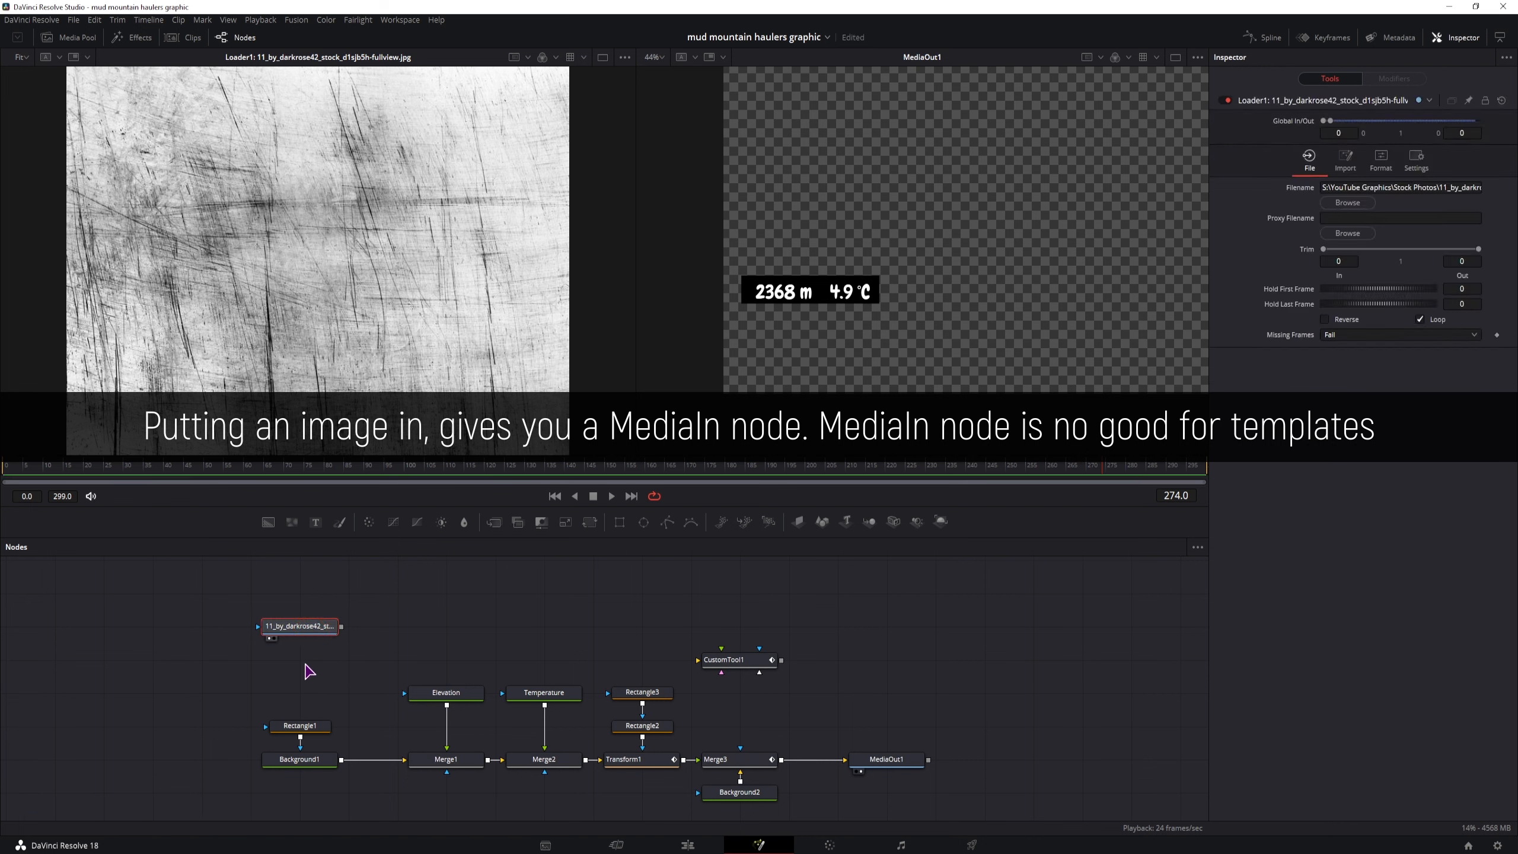
pyautogui.moveTo(272, 626); pyautogui.dragTo(174, 626)
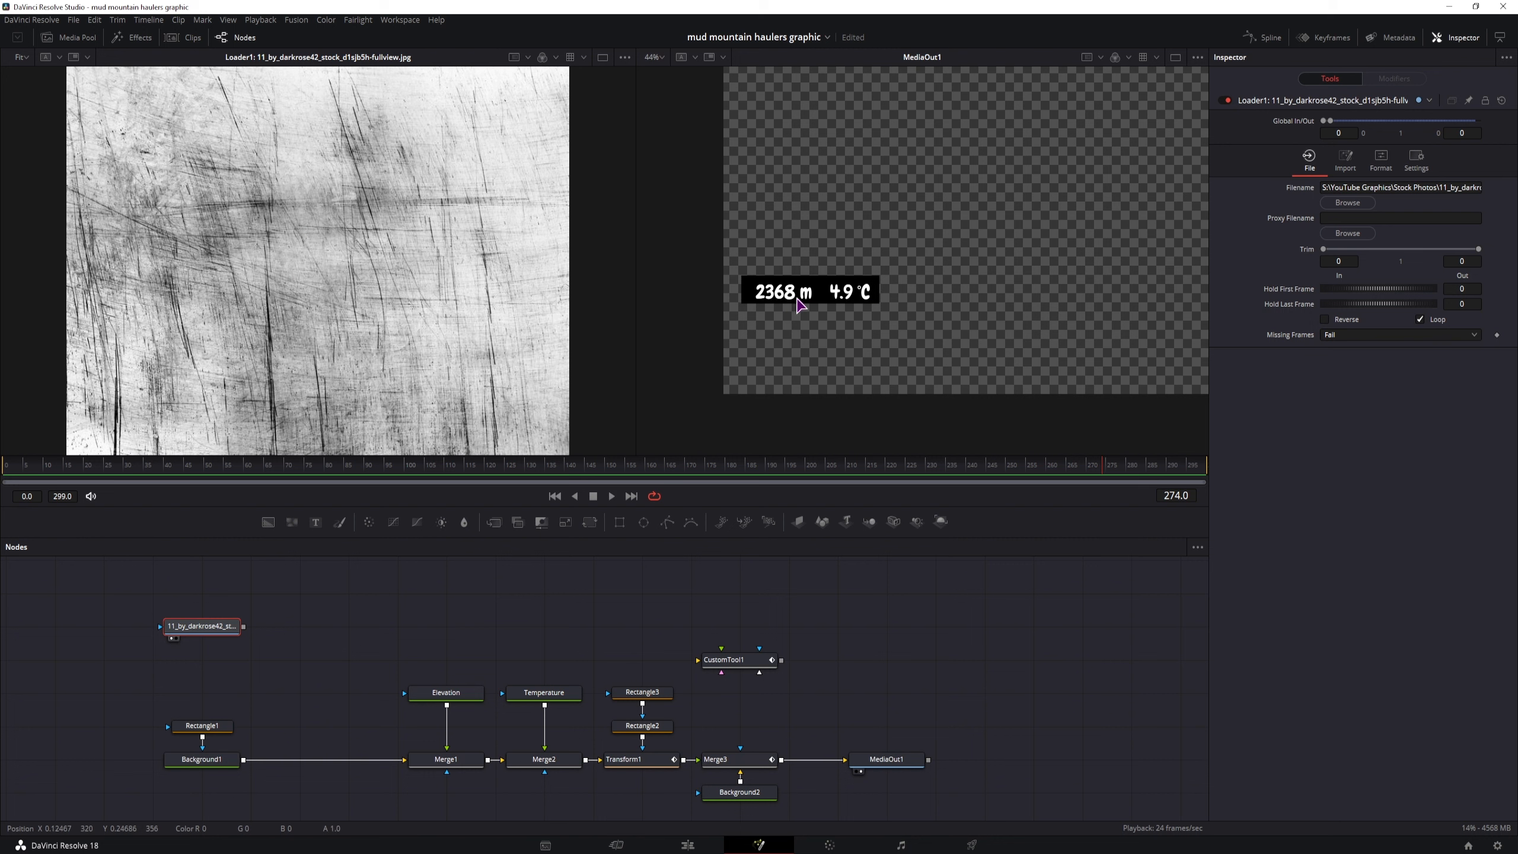
pyautogui.click(211, 629)
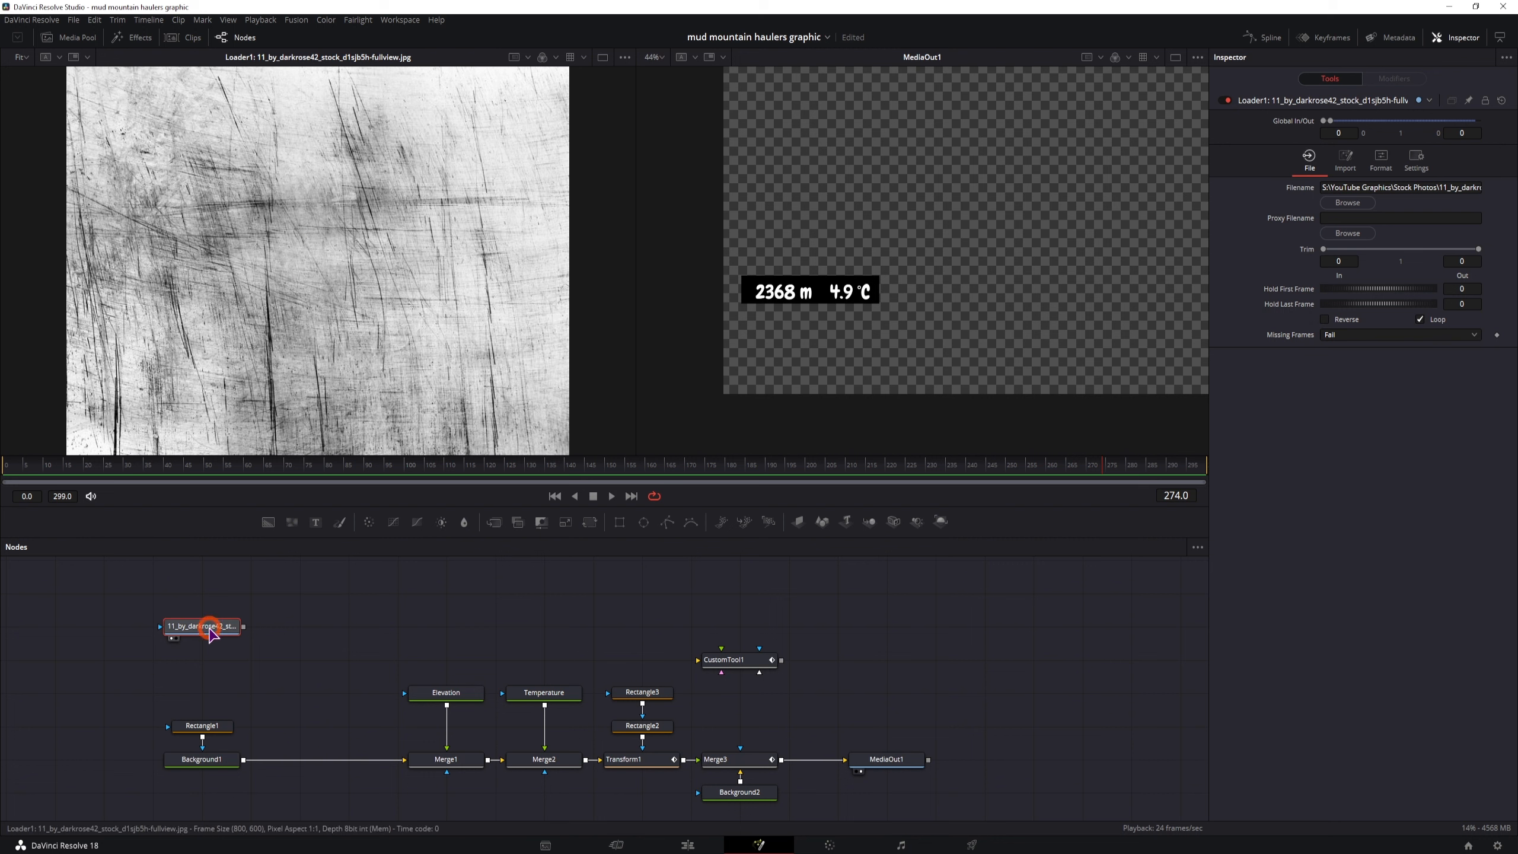
pyautogui.hotkey('ctrl', 'space')
pyautogui.write('bitm')
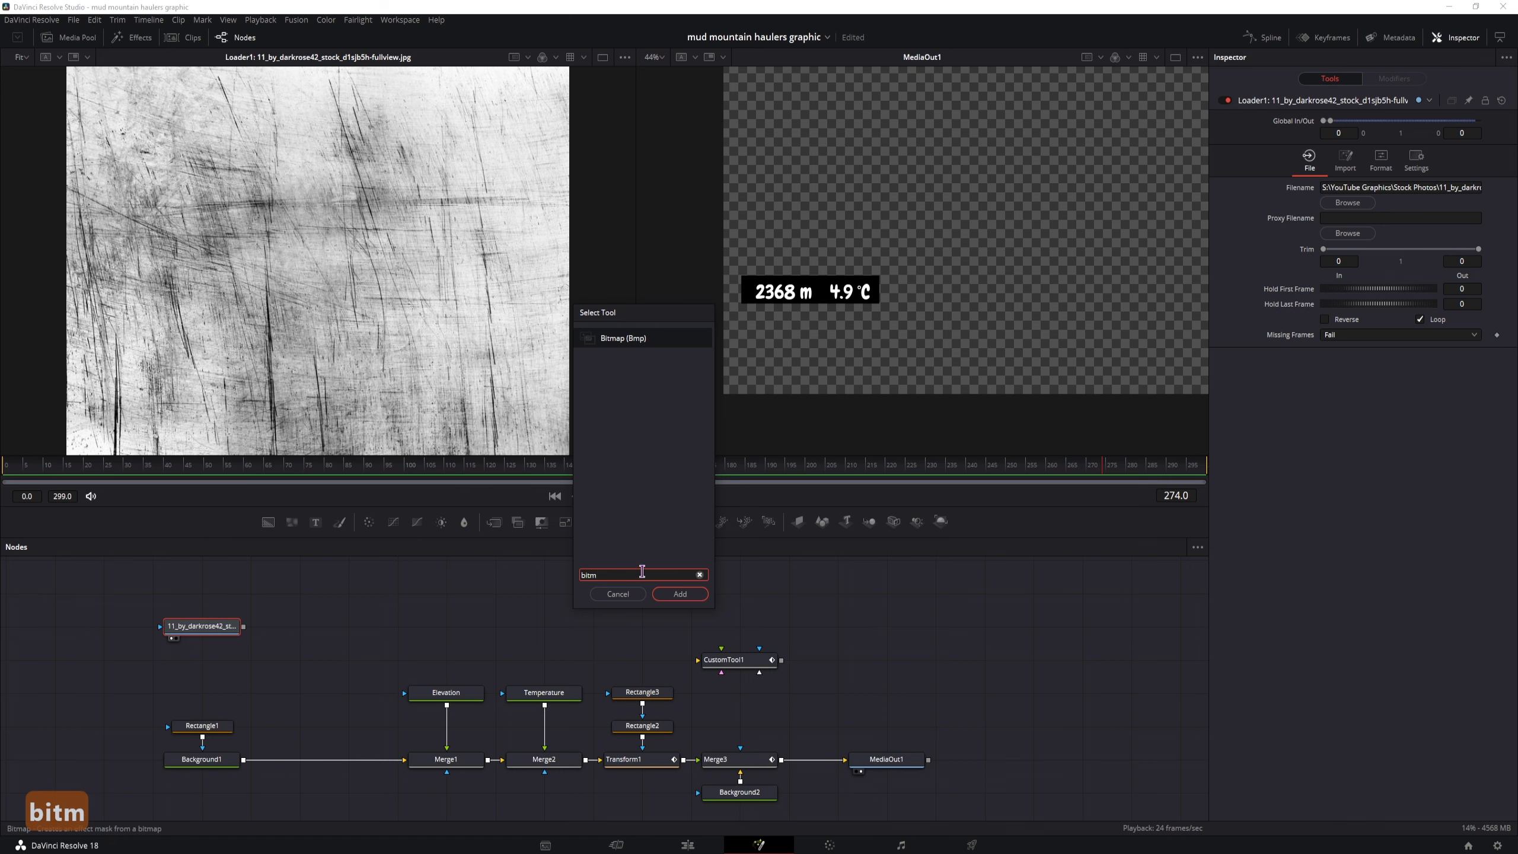
pyautogui.press('Return')
# Set the Bitmap mask's channel to Luminance, raise its Low limit to about 0.392 and lower its High limit for stronger contrast
pyautogui.click(1368, 268)
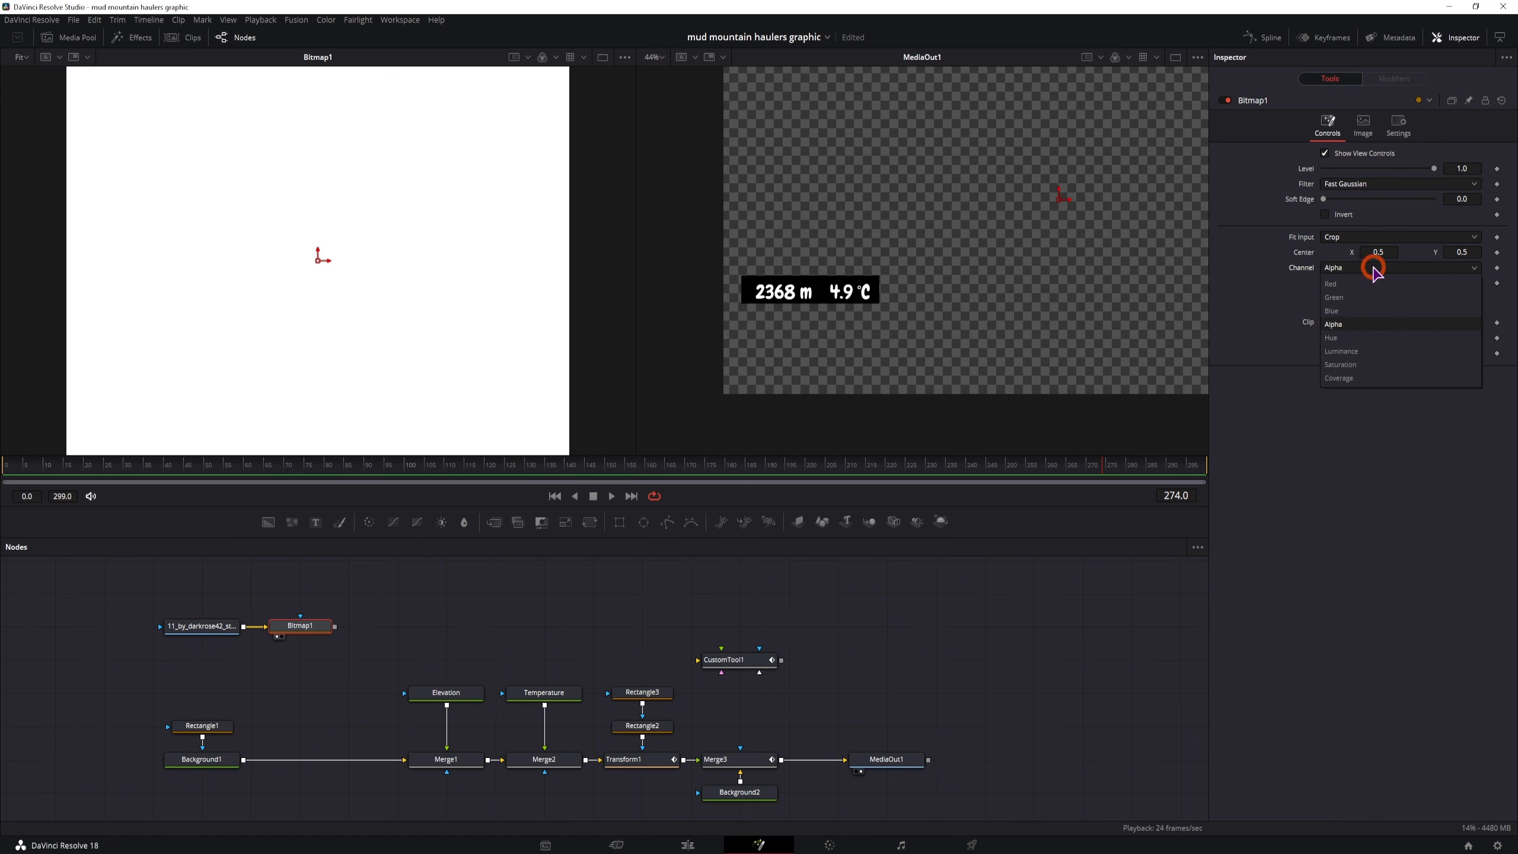
pyautogui.click(1368, 353)
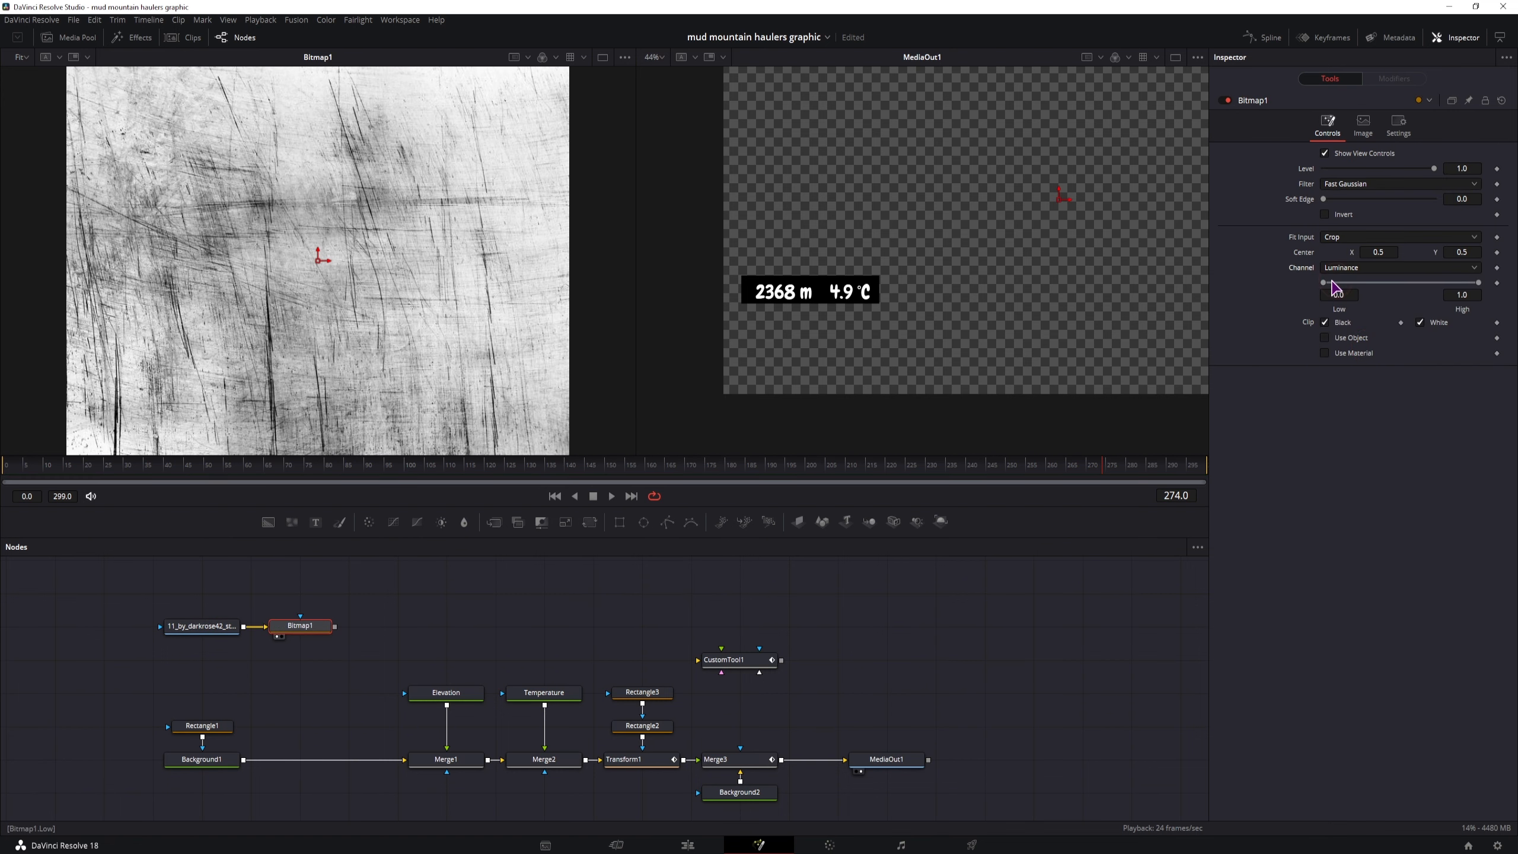
pyautogui.moveTo(1322, 283); pyautogui.dragTo(1380, 285)
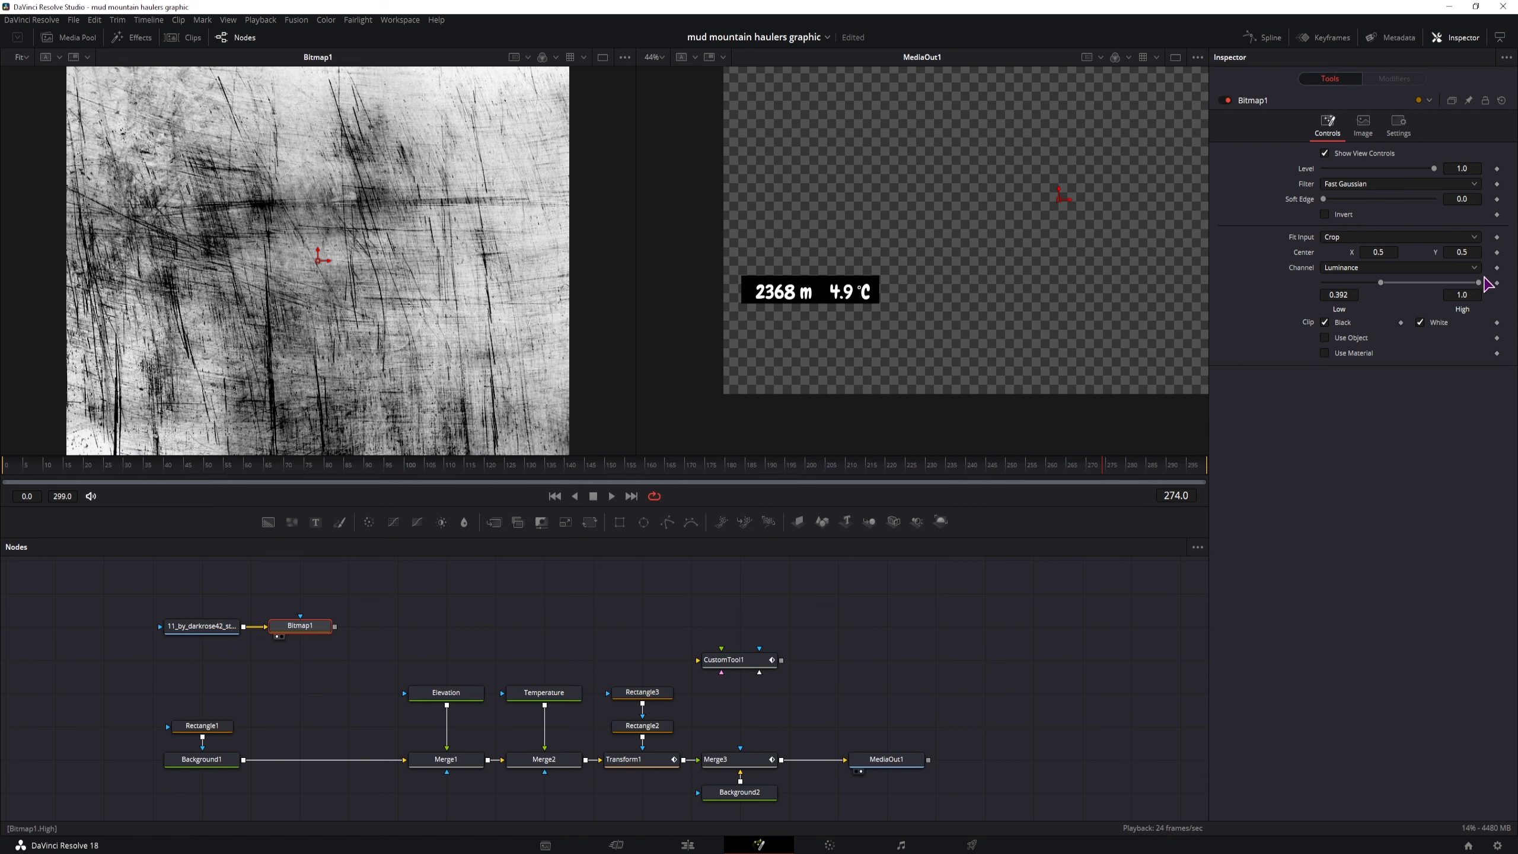
pyautogui.moveTo(1487, 284); pyautogui.dragTo(1435, 285)
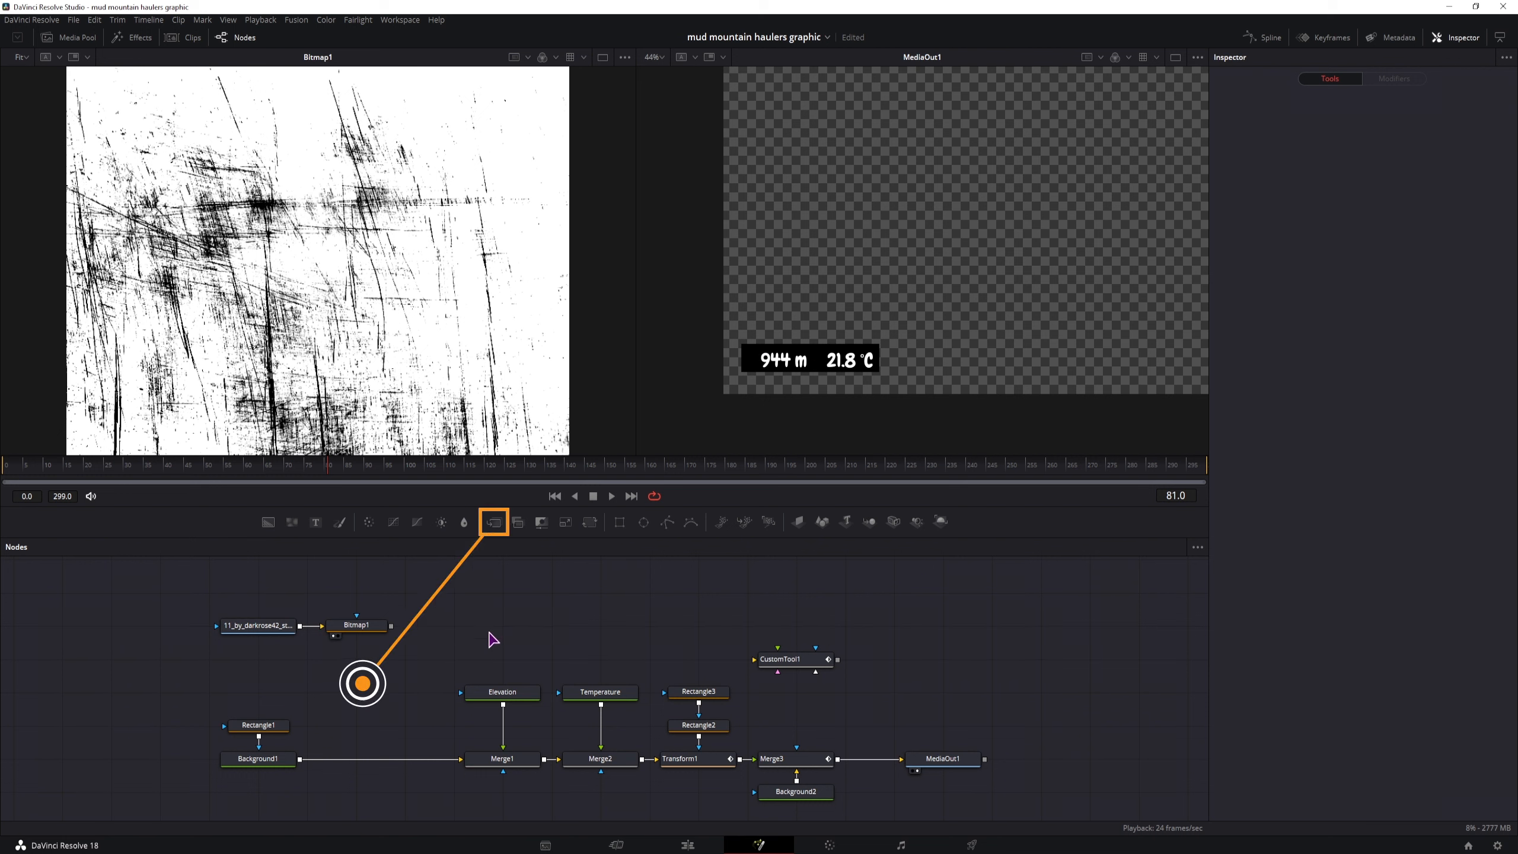
# Add a Merge between Background1 and Merge1, with Bitmap1 as its foreground and Rectangle1 as its mask
pyautogui.moveTo(506, 524); pyautogui.dragTo(357, 725)
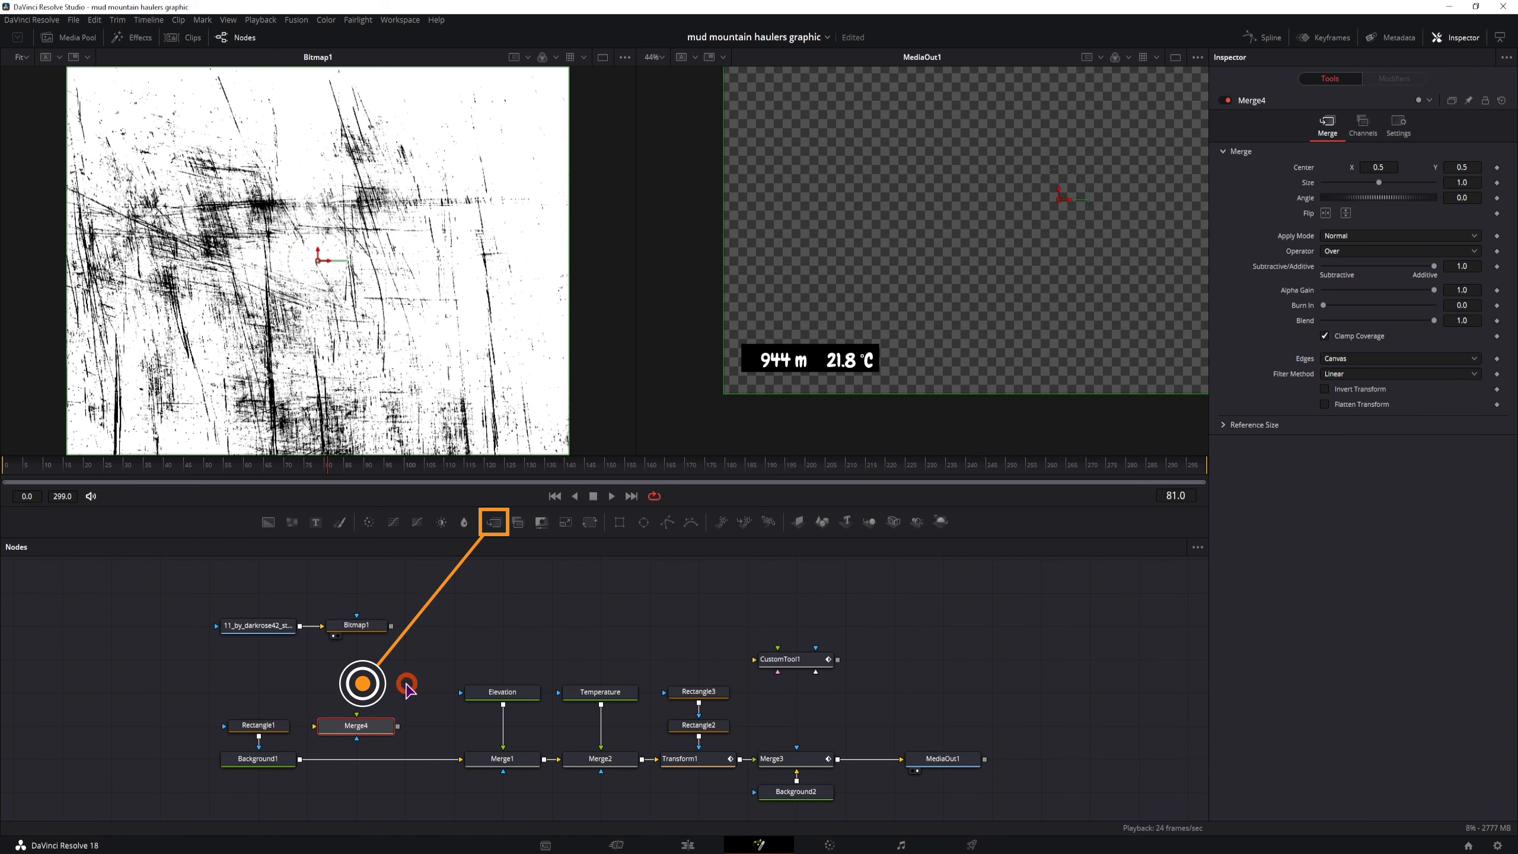
pyautogui.moveTo(396, 637); pyautogui.dragTo(182, 725)
pyautogui.moveTo(299, 758); pyautogui.dragTo(315, 725)
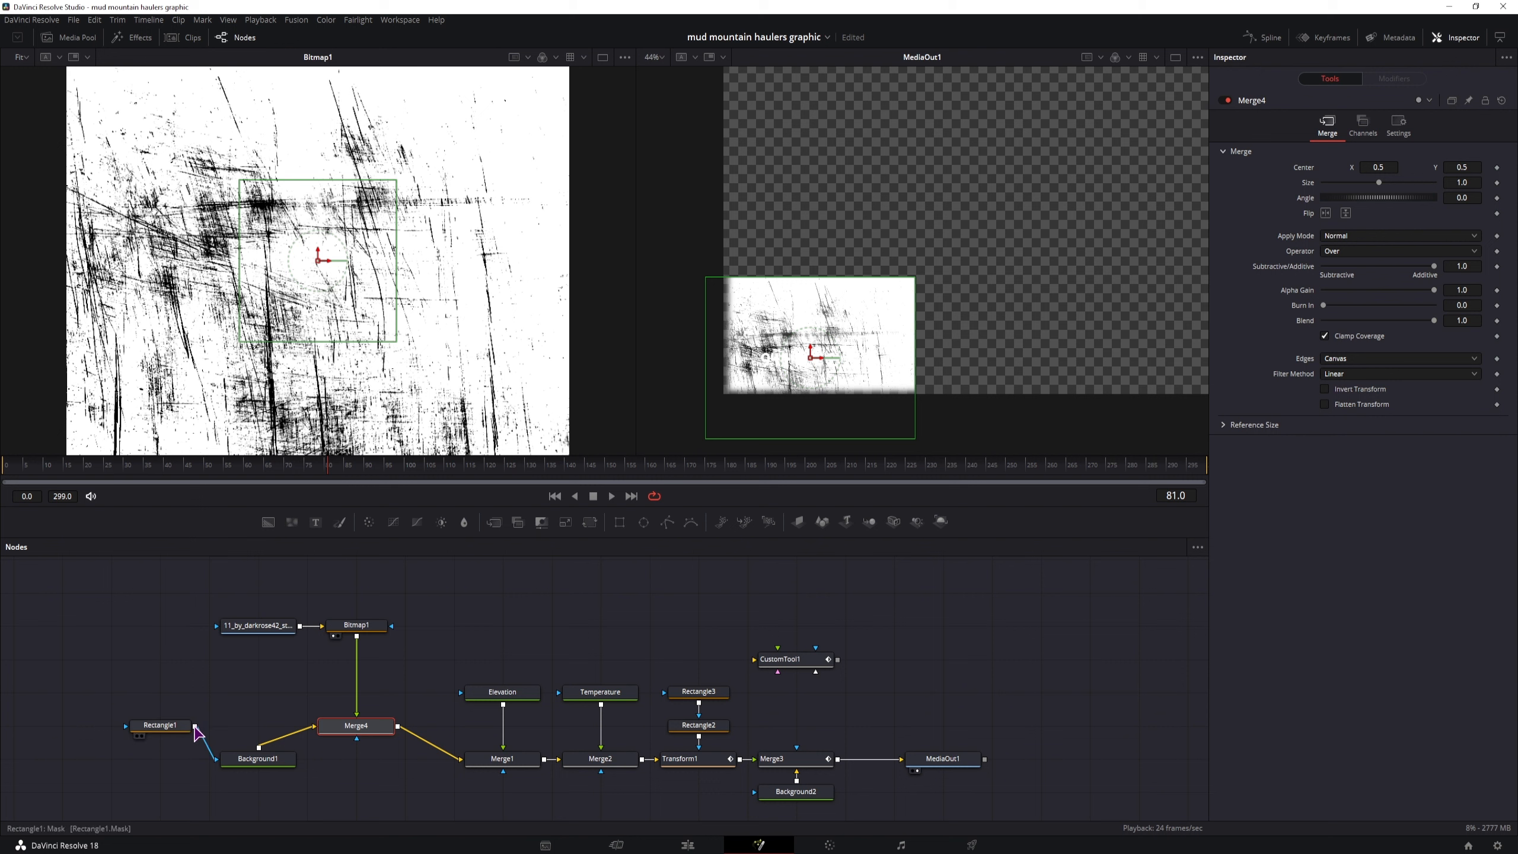
pyautogui.moveTo(195, 726); pyautogui.dragTo(360, 744)
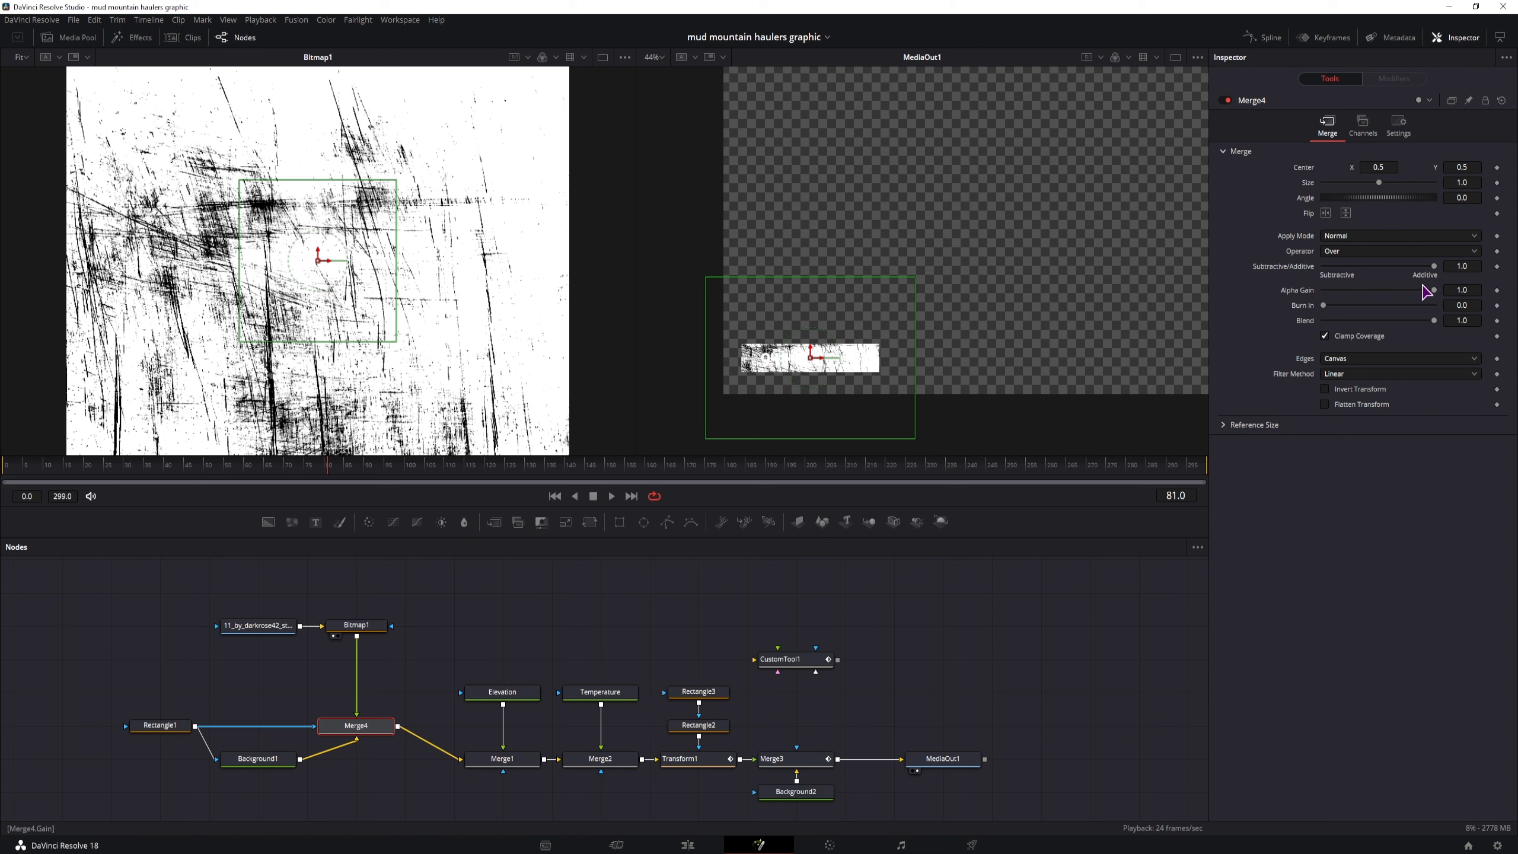
# Set the apply mode of the scratch texture's Merge4 to Overlay
pyautogui.click(1340, 236)
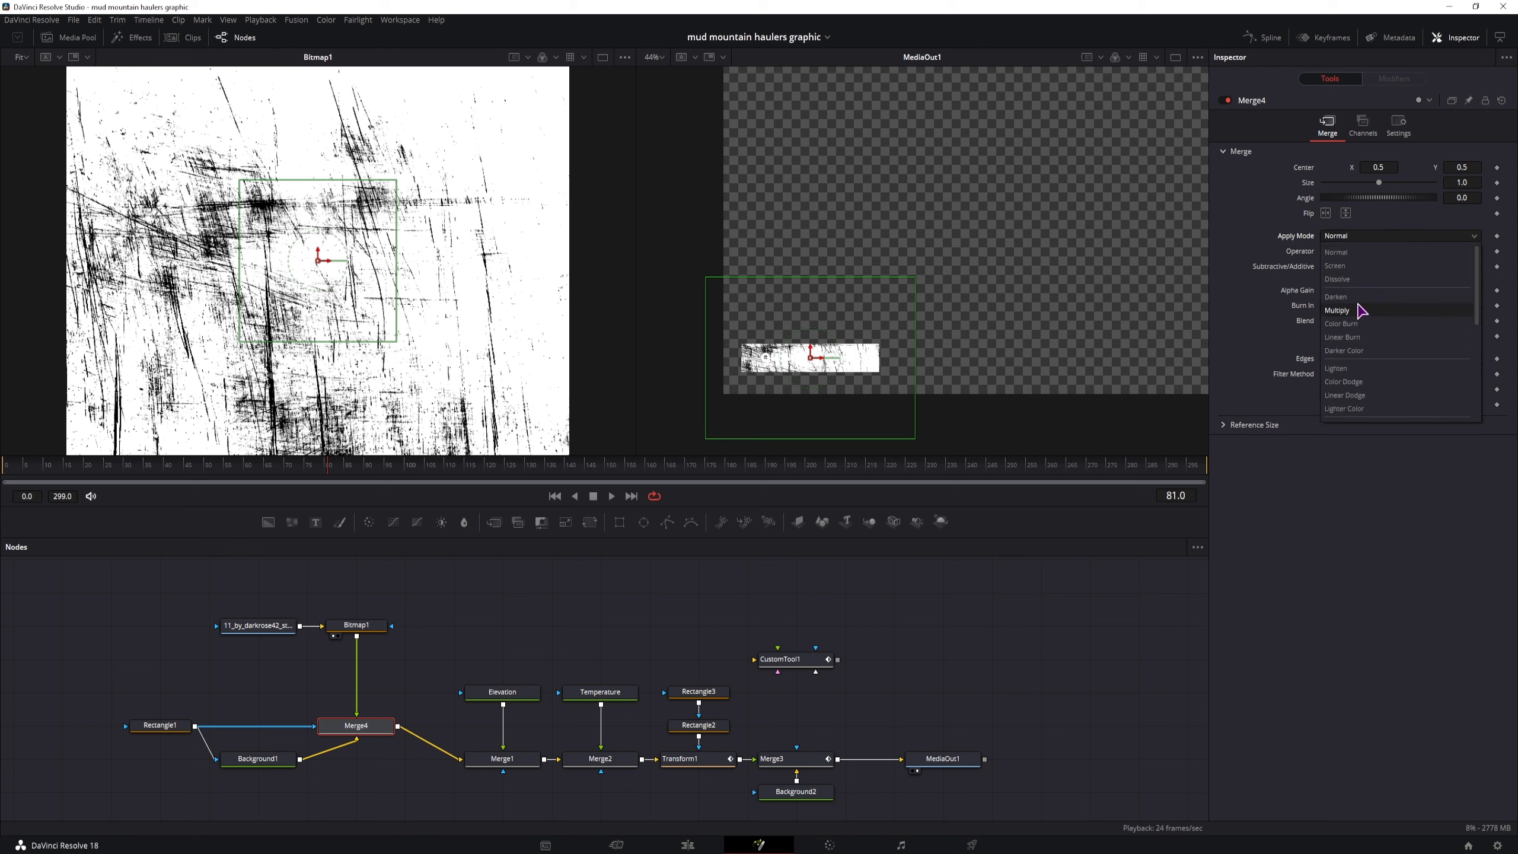
pyautogui.scroll(-2, 1356, 329)
pyautogui.click(1352, 355)
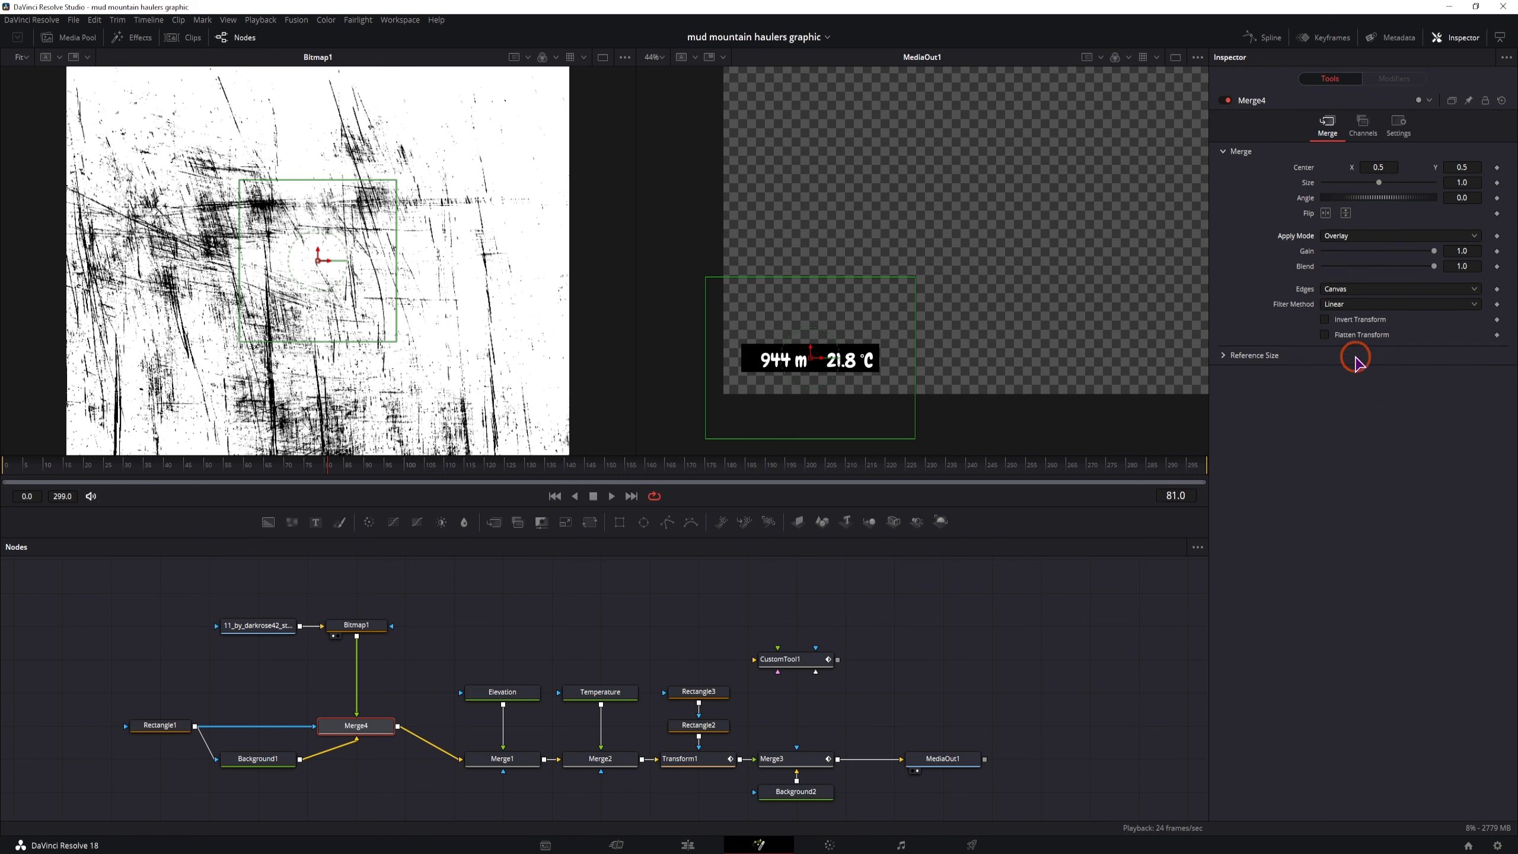
# Give Background1 a dark blue tint with green 0.016 and blue 0.037, and reduce its alpha to 0.021
pyautogui.click(258, 766)
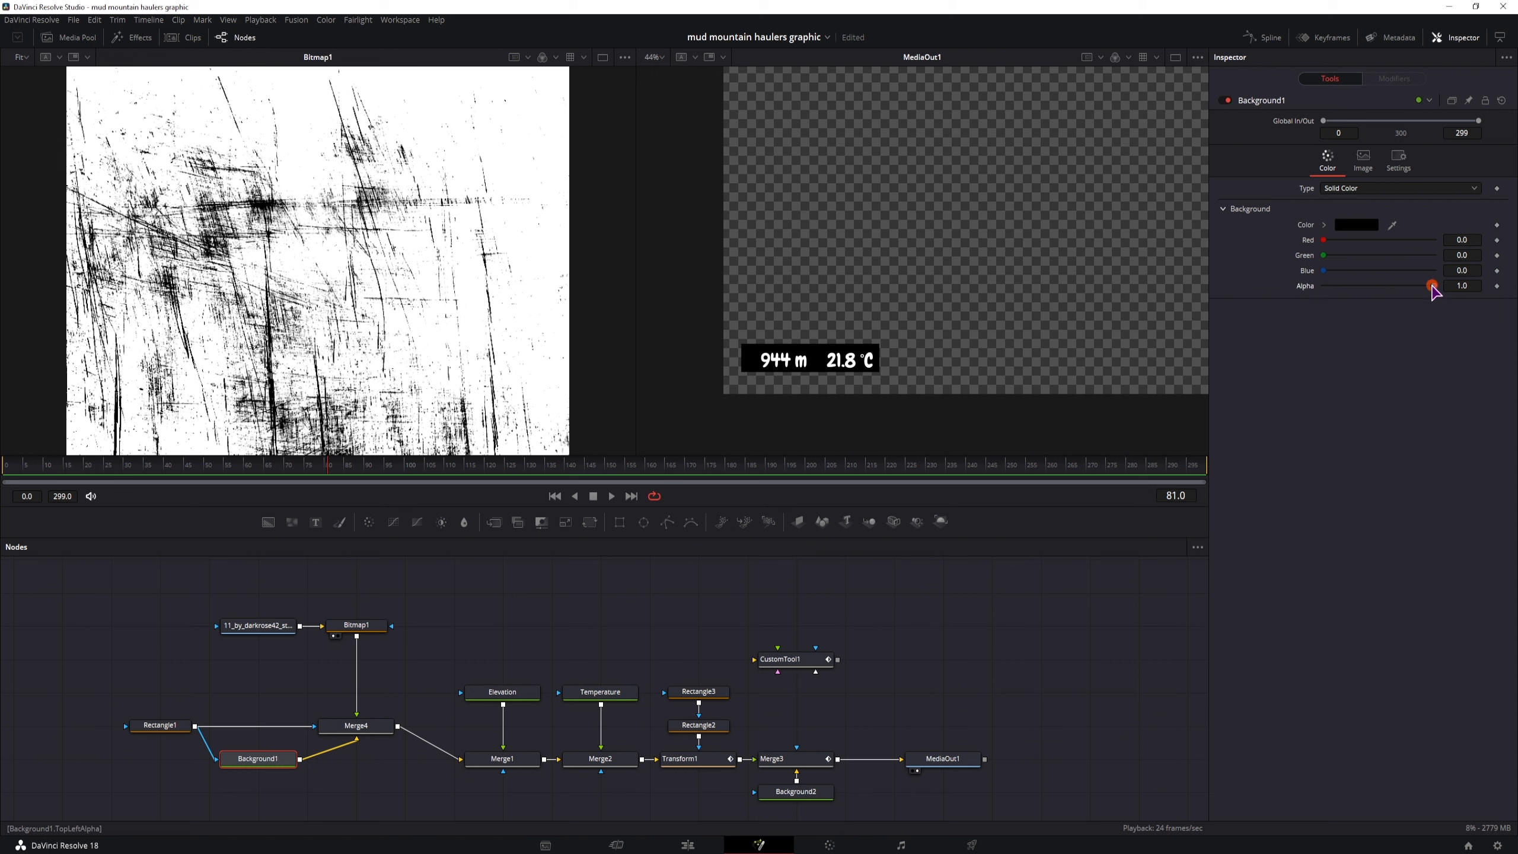
pyautogui.moveTo(1433, 286); pyautogui.dragTo(1332, 278)
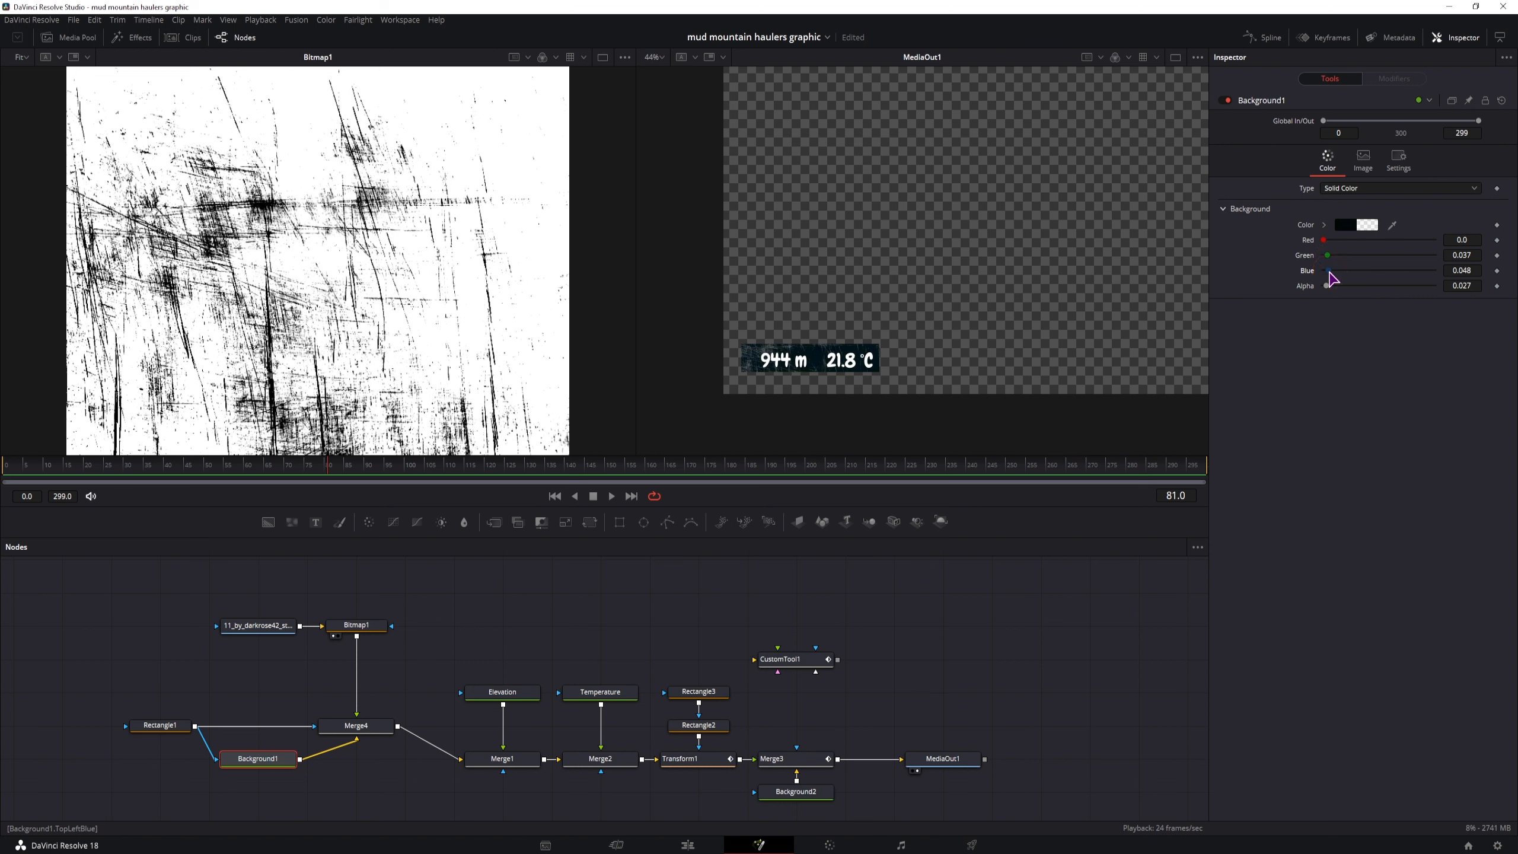
pyautogui.click(418, 668)
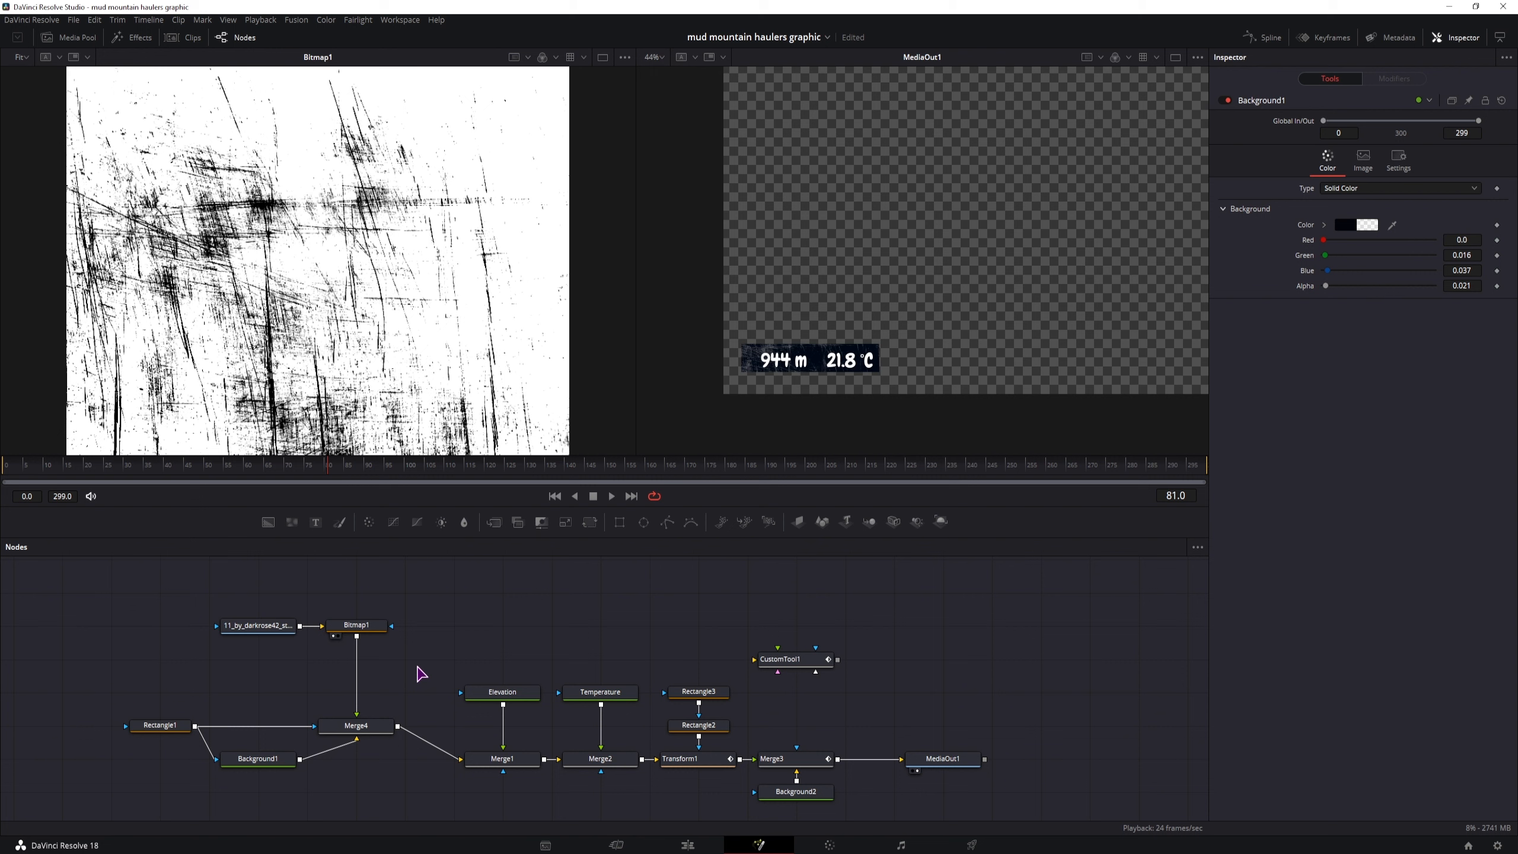
# Duplicate the Rectangle1 mask below the node chain and add a new Background node masked by the copy
pyautogui.click(159, 724)
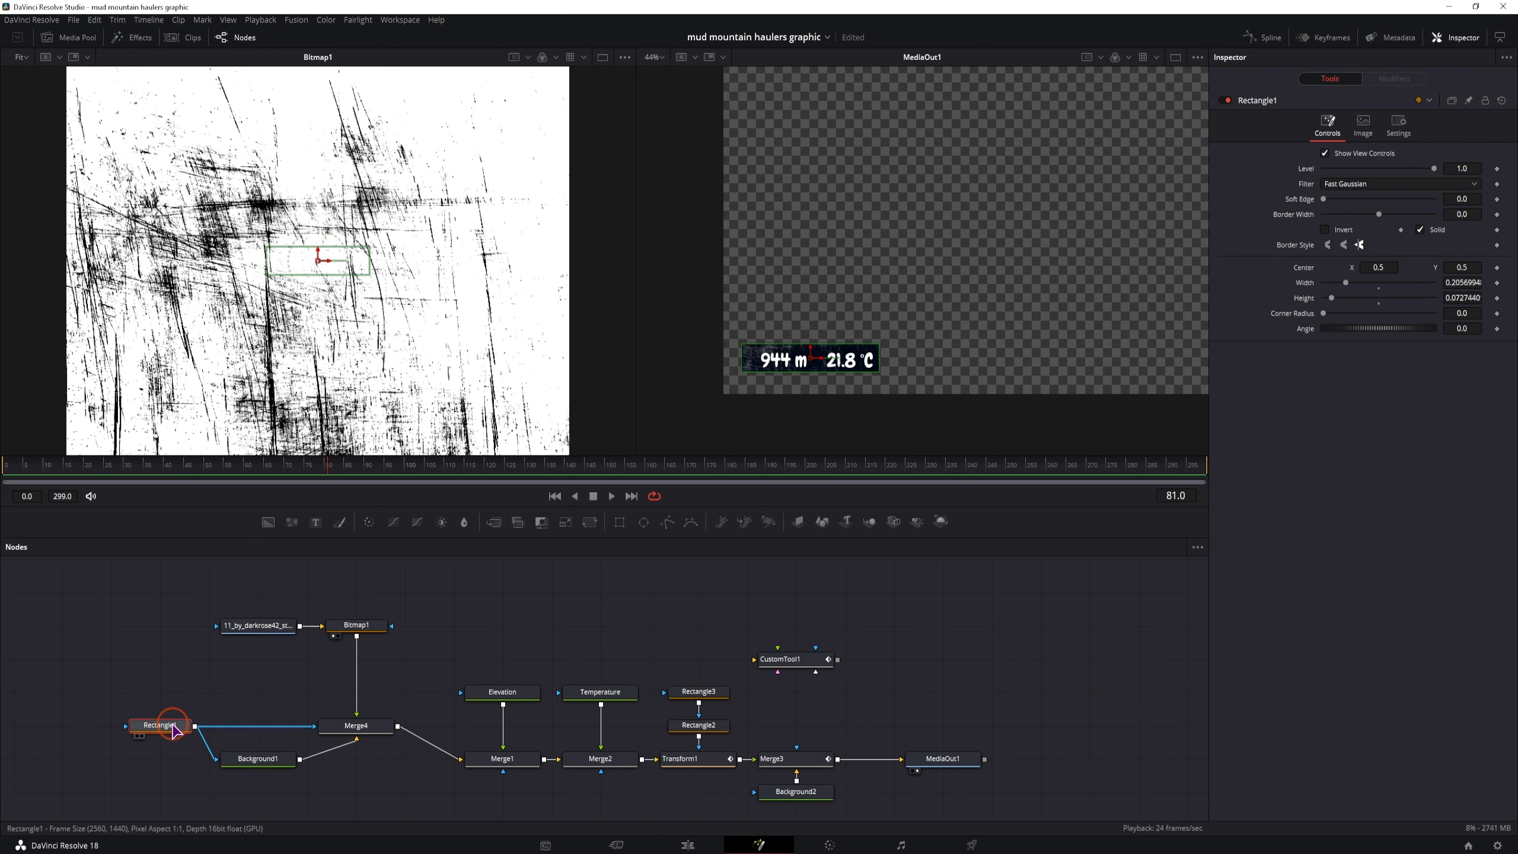
pyautogui.hotkey('ctrl', 'c')
pyautogui.click(290, 816)
pyautogui.hotkey('ctrl', 'v')
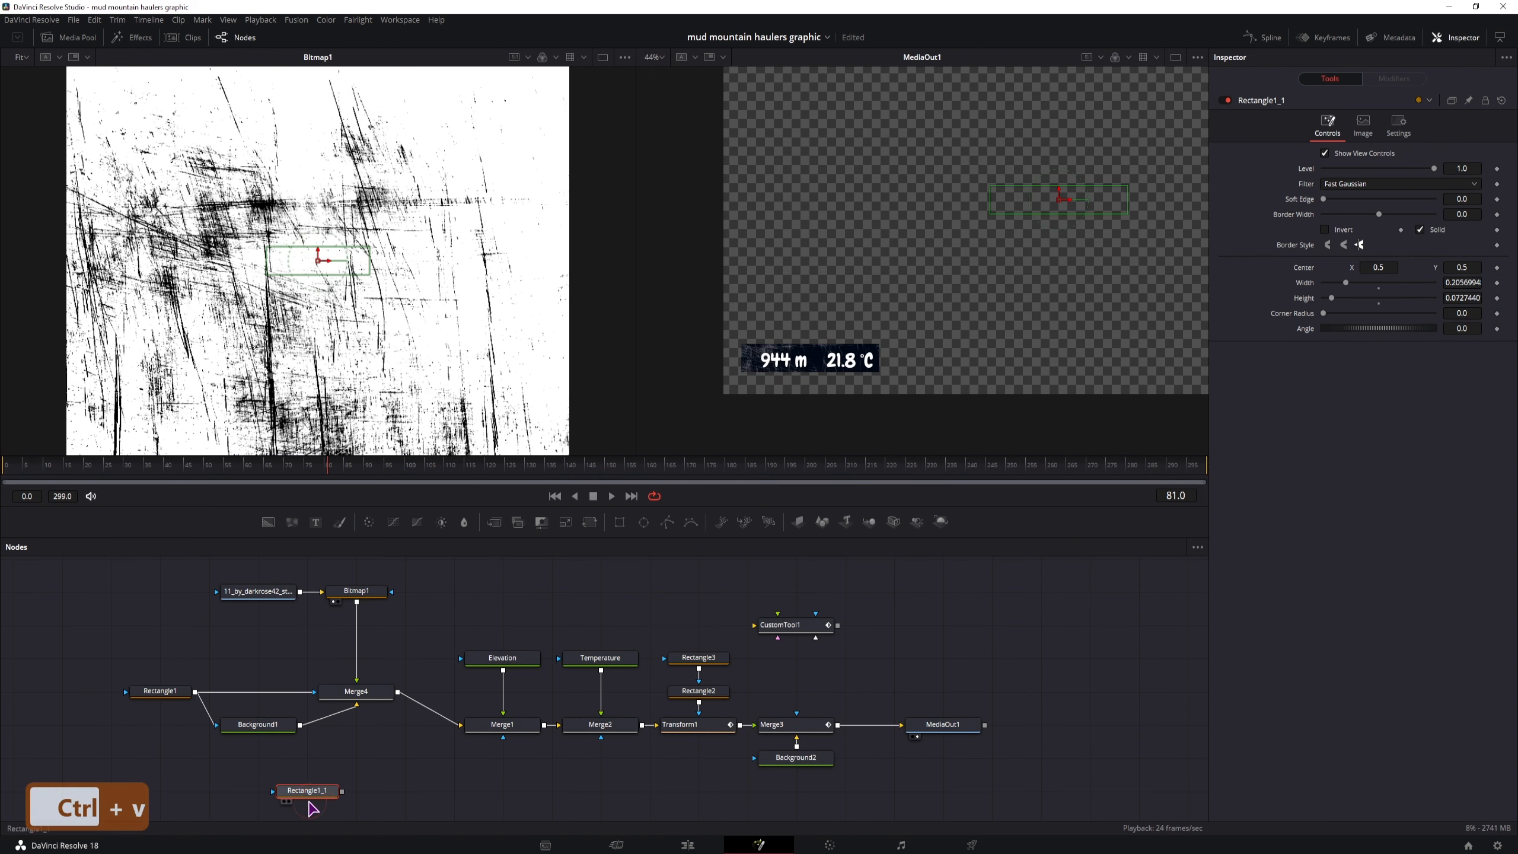
pyautogui.moveTo(267, 522); pyautogui.dragTo(355, 769)
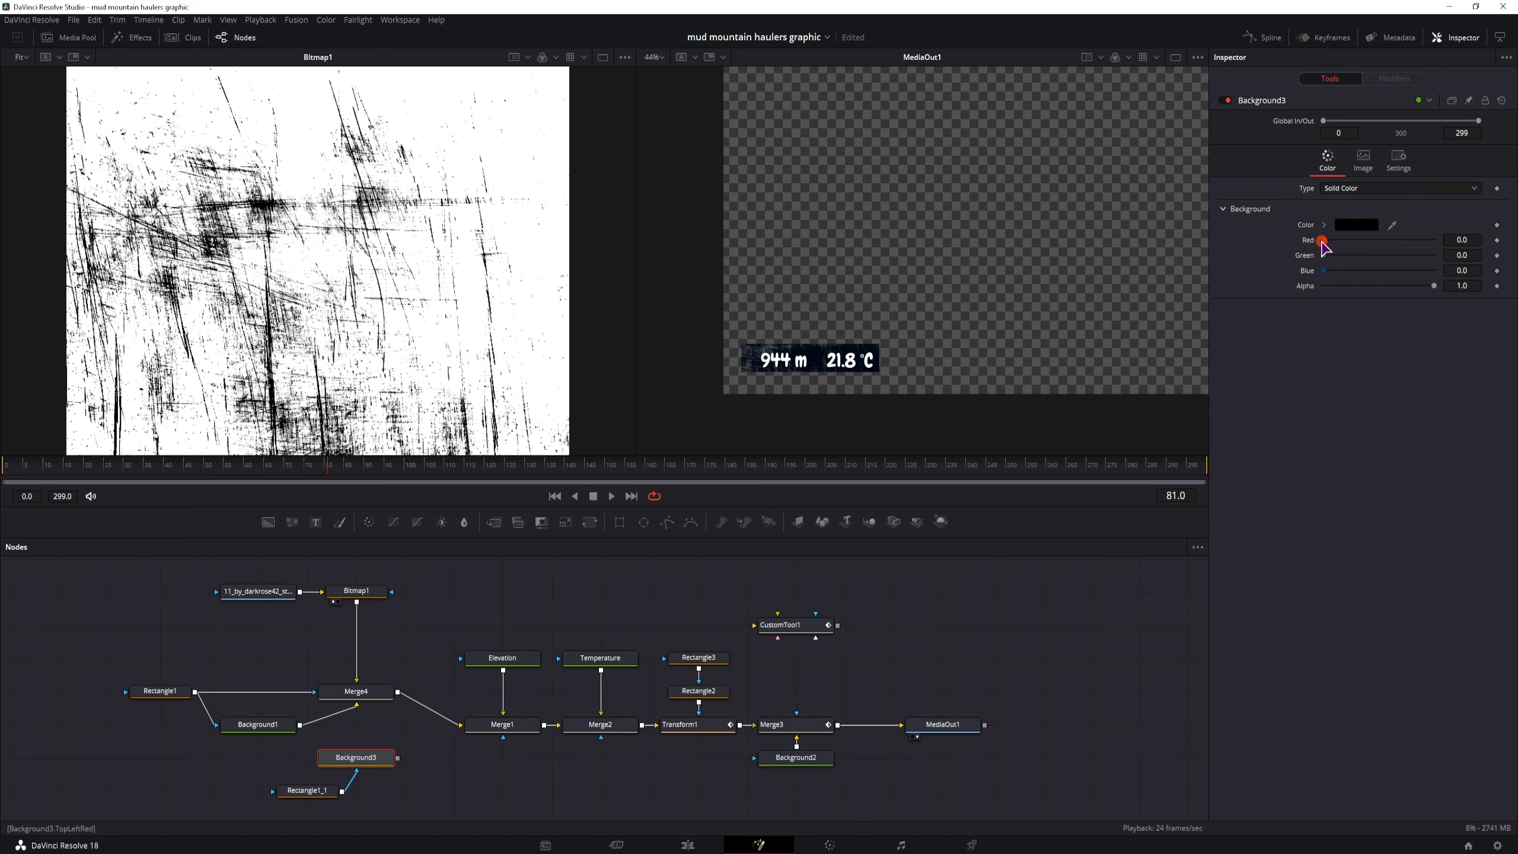
# Merge the white Background3 with Merge4's output ahead of Merge1, swapping the new Merge's inputs so Background3 is the foreground
pyautogui.moveTo(398, 758); pyautogui.dragTo(406, 725)
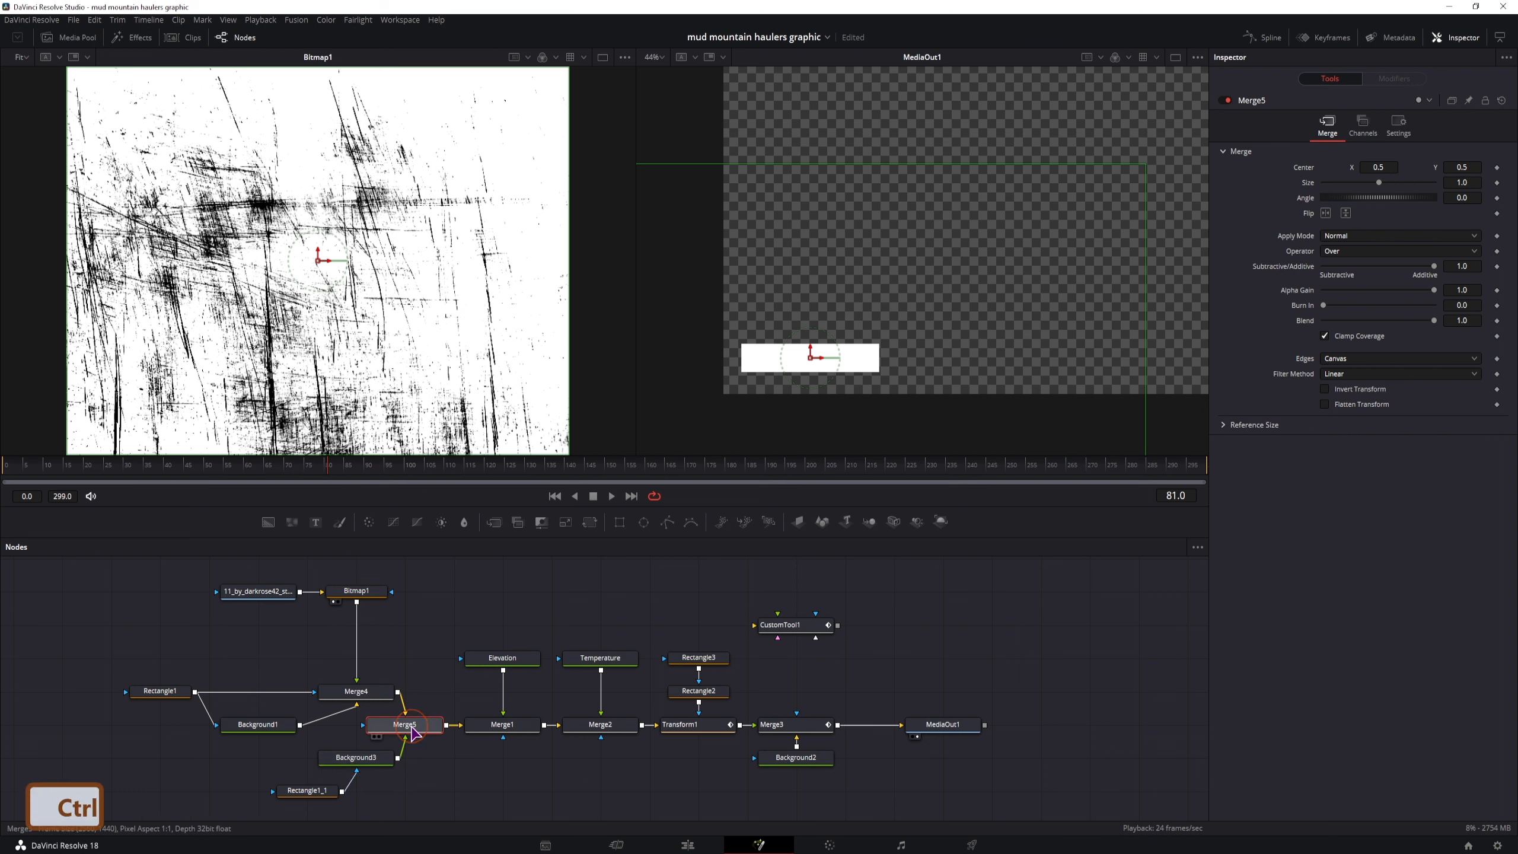
pyautogui.hotkey('ctrl', 't')
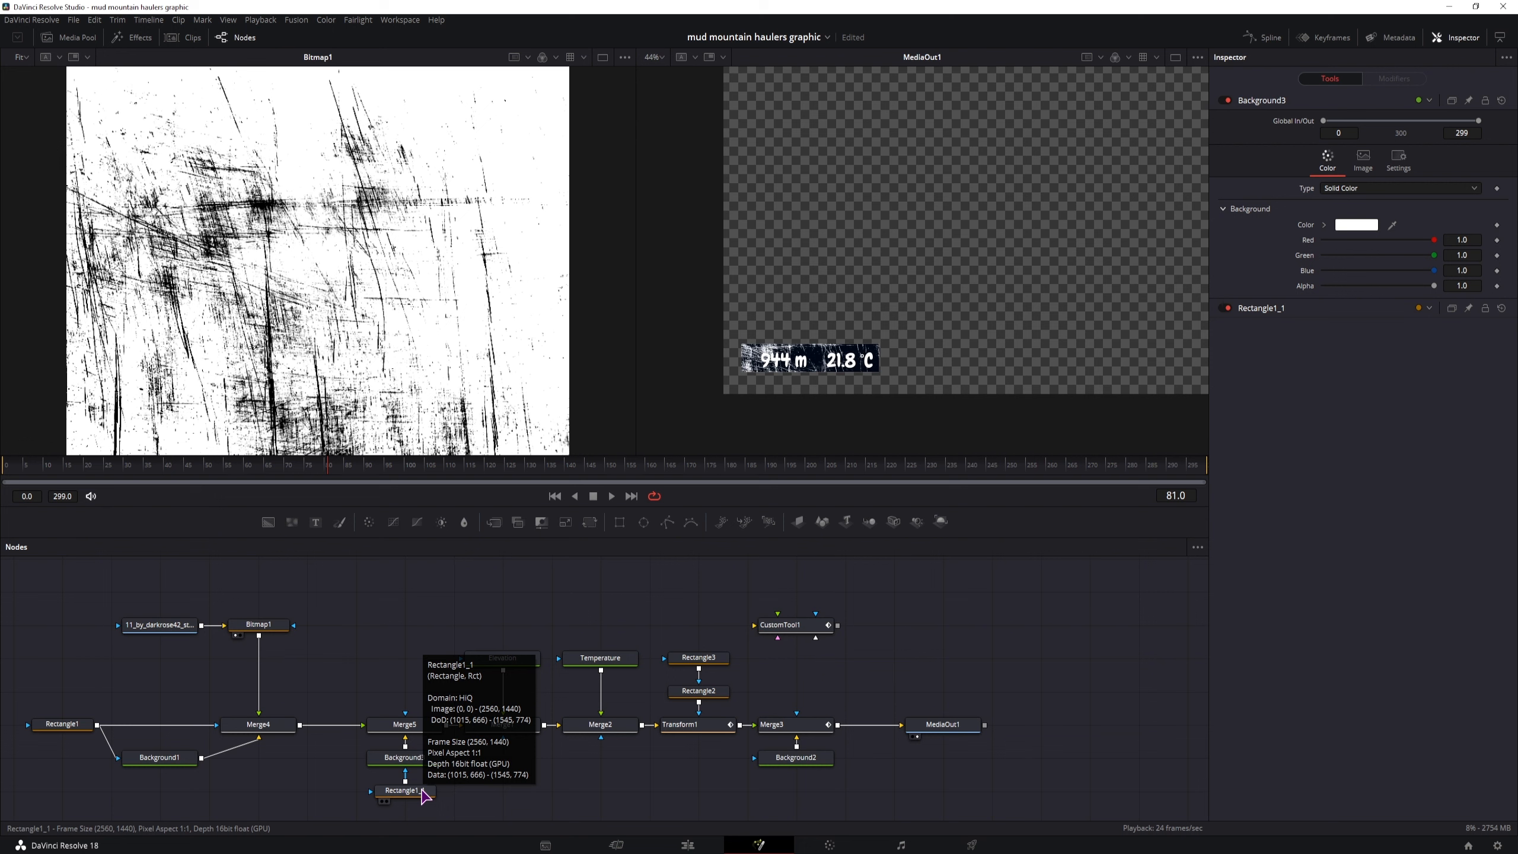
# Turn the Rectangle1_1 mask into an unfilled outline with width 0.2056995, height 0.072744 and border width 0.0037
pyautogui.click(422, 790)
pyautogui.moveTo(1457, 287); pyautogui.dragTo(1465, 297)
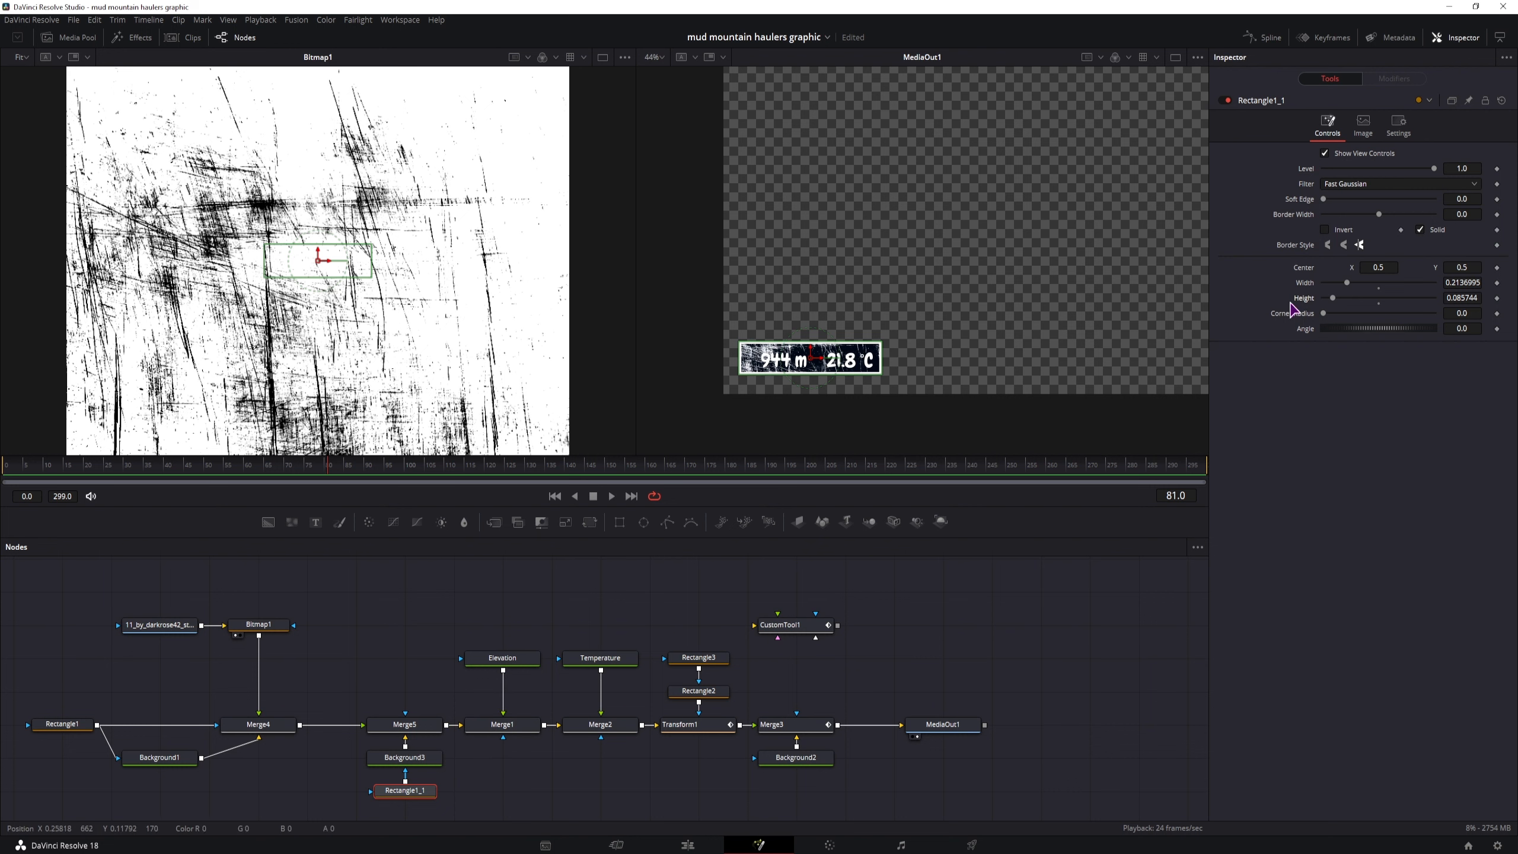
pyautogui.click(1420, 230)
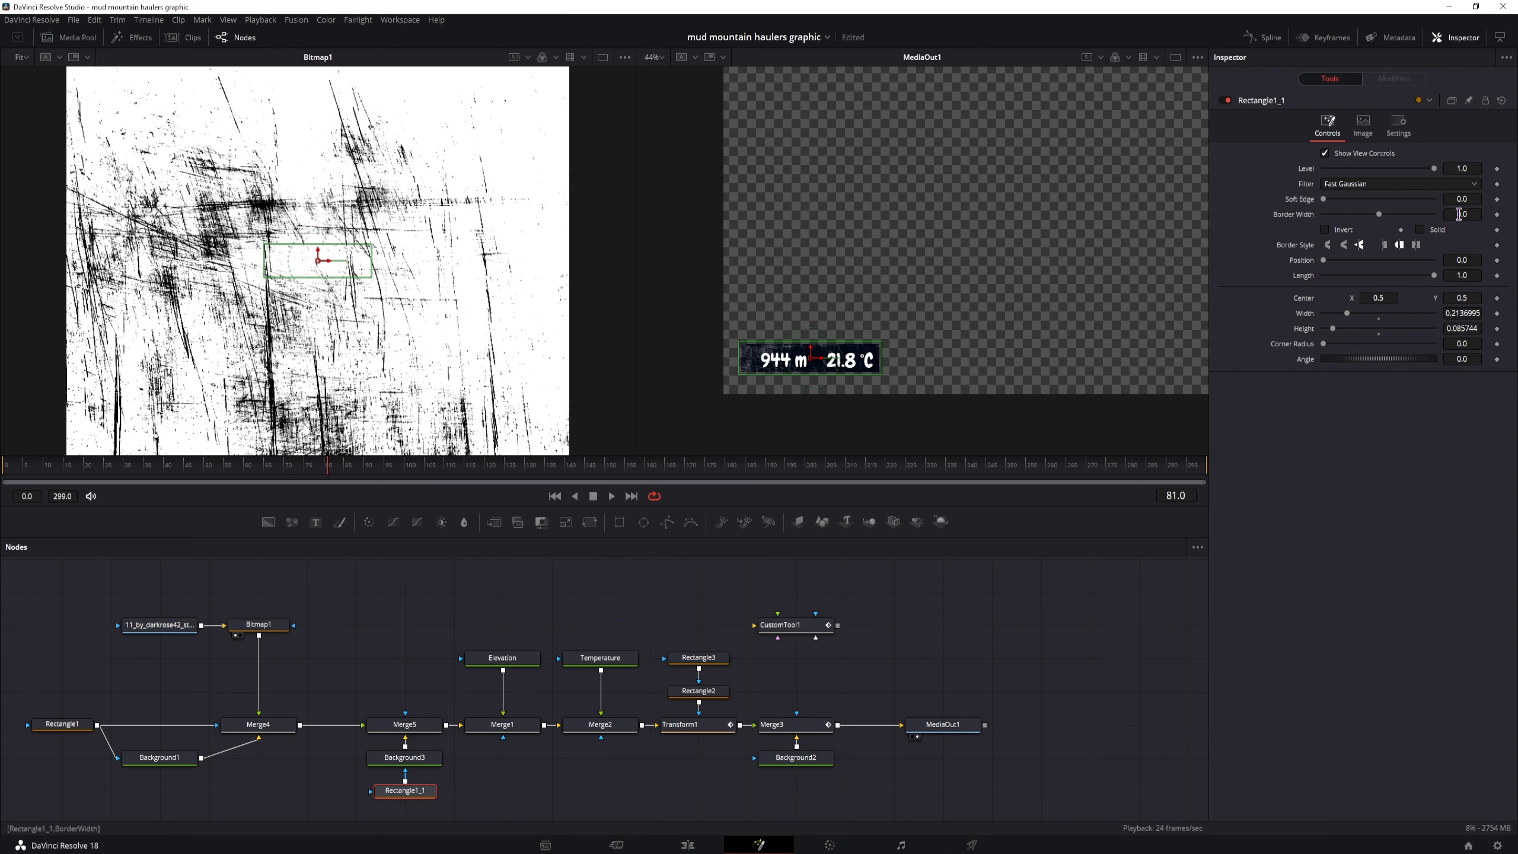
pyautogui.moveTo(1458, 214); pyautogui.dragTo(1487, 214)
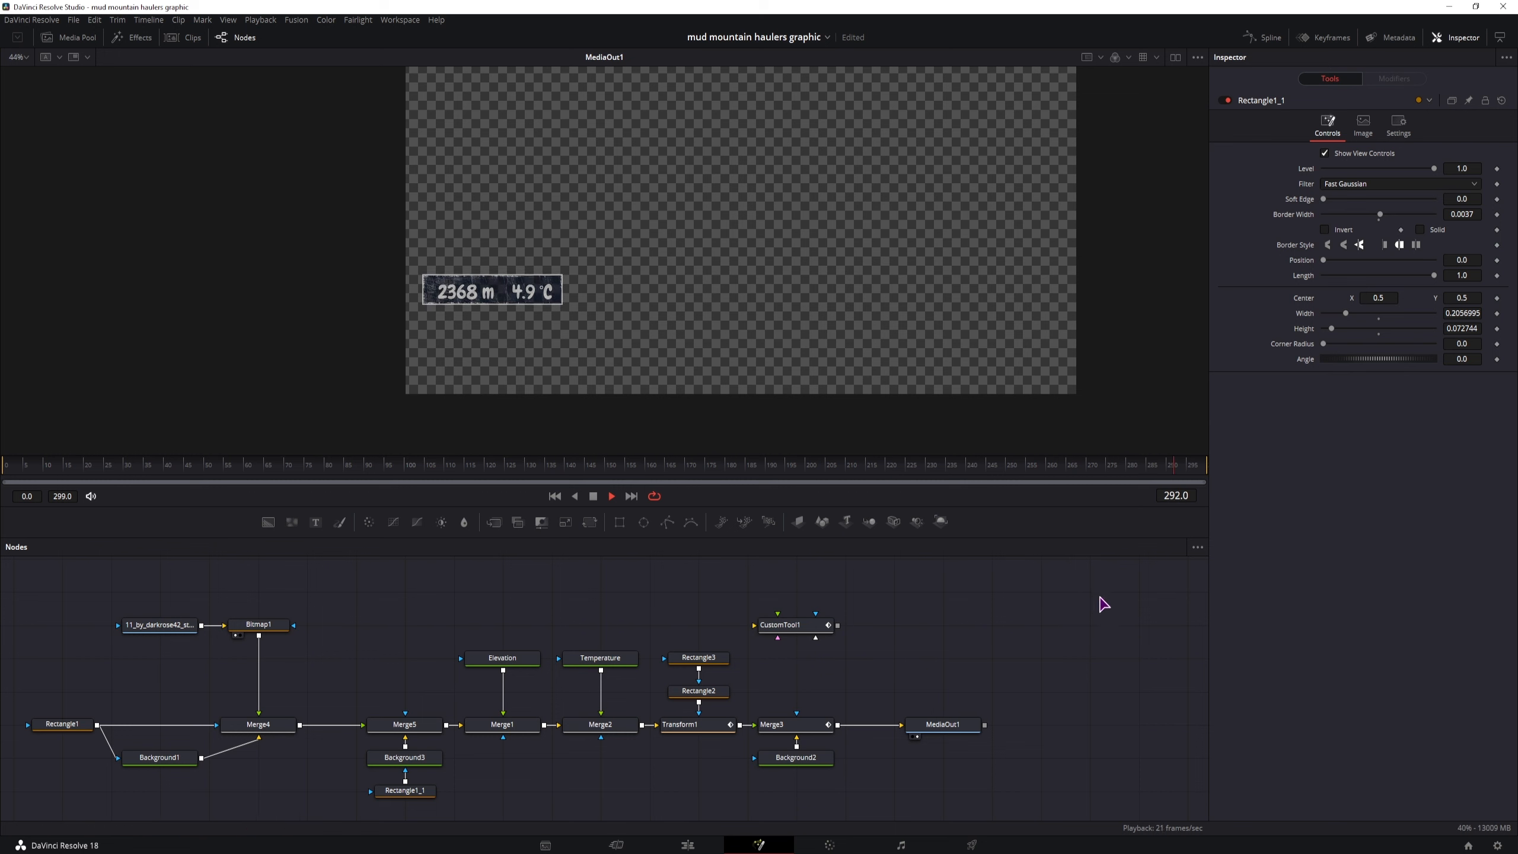
# Scrub through the final part of the animation to check the label's fade-out
pyautogui.moveTo(1013, 468); pyautogui.dragTo(1033, 470)
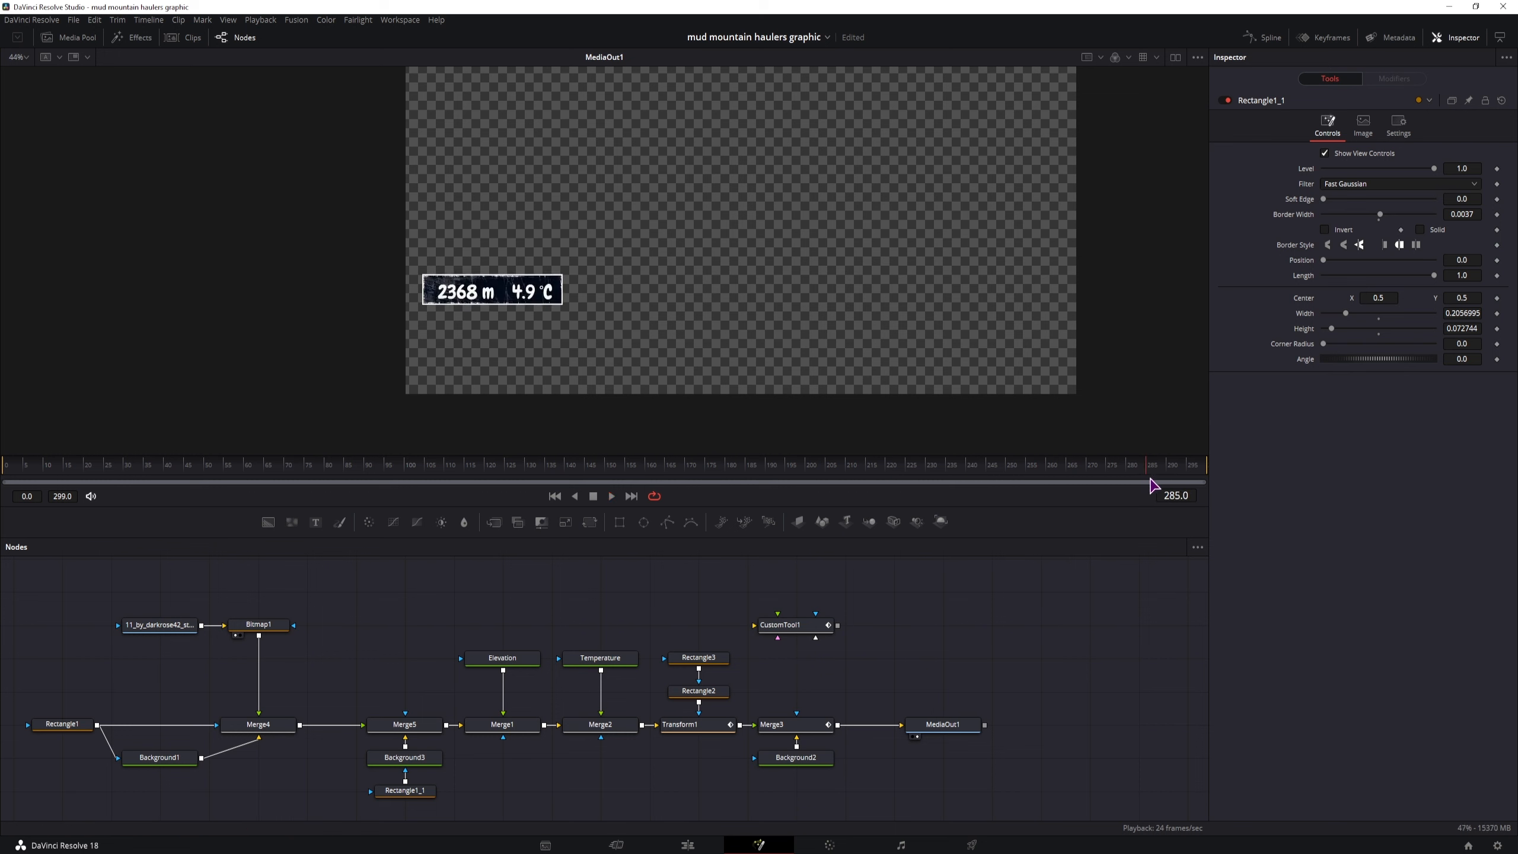
pyautogui.click(910, 478)
pyautogui.moveTo(910, 478)
pyautogui.mouseDown()
pyautogui.moveTo(765, 476)
pyautogui.moveTo(896, 482)
pyautogui.mouseUp()
pyautogui.moveTo(1116, 495); pyautogui.dragTo(1193, 486)
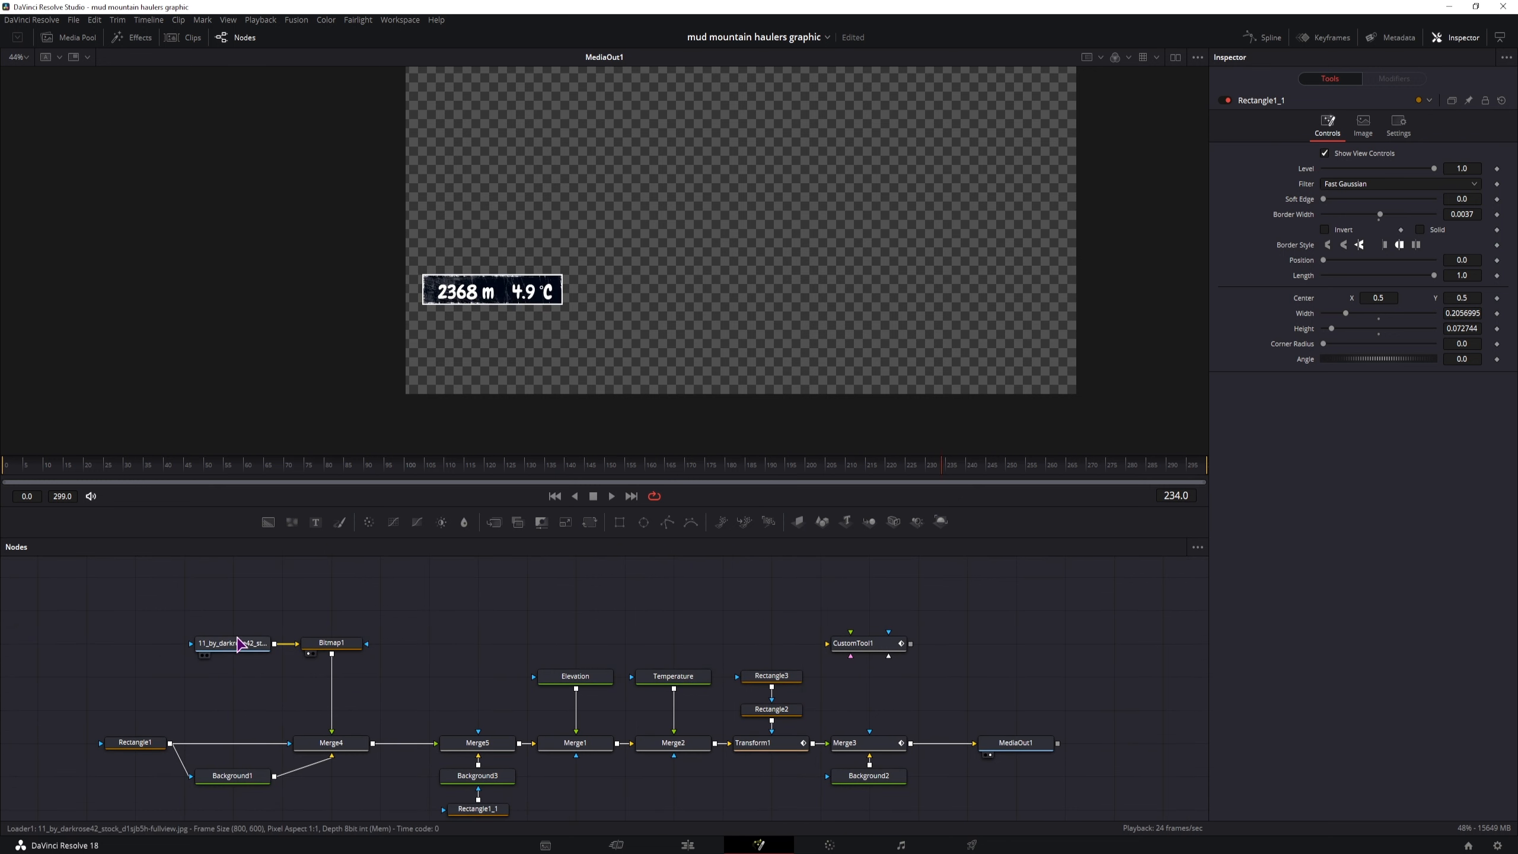
# Disconnect the scratch image loader from Bitmap1 and add a Mask Paint node above the chain
pyautogui.click(237, 644)
pyautogui.moveTo(237, 644); pyautogui.dragTo(208, 642)
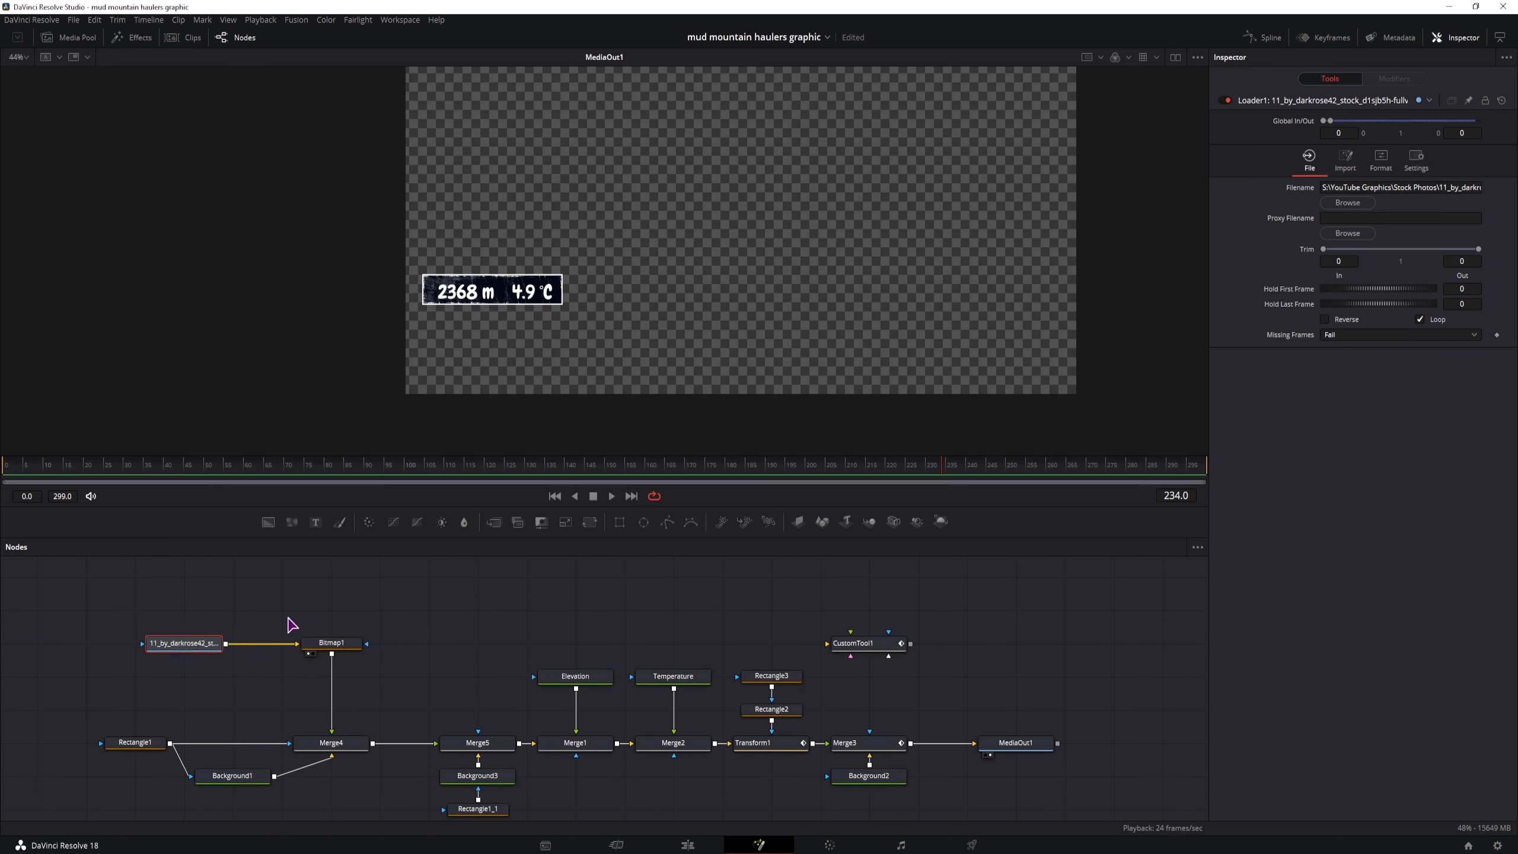
pyautogui.moveTo(306, 612); pyautogui.dragTo(367, 624)
pyautogui.moveTo(354, 655); pyautogui.dragTo(338, 617)
pyautogui.click(342, 611)
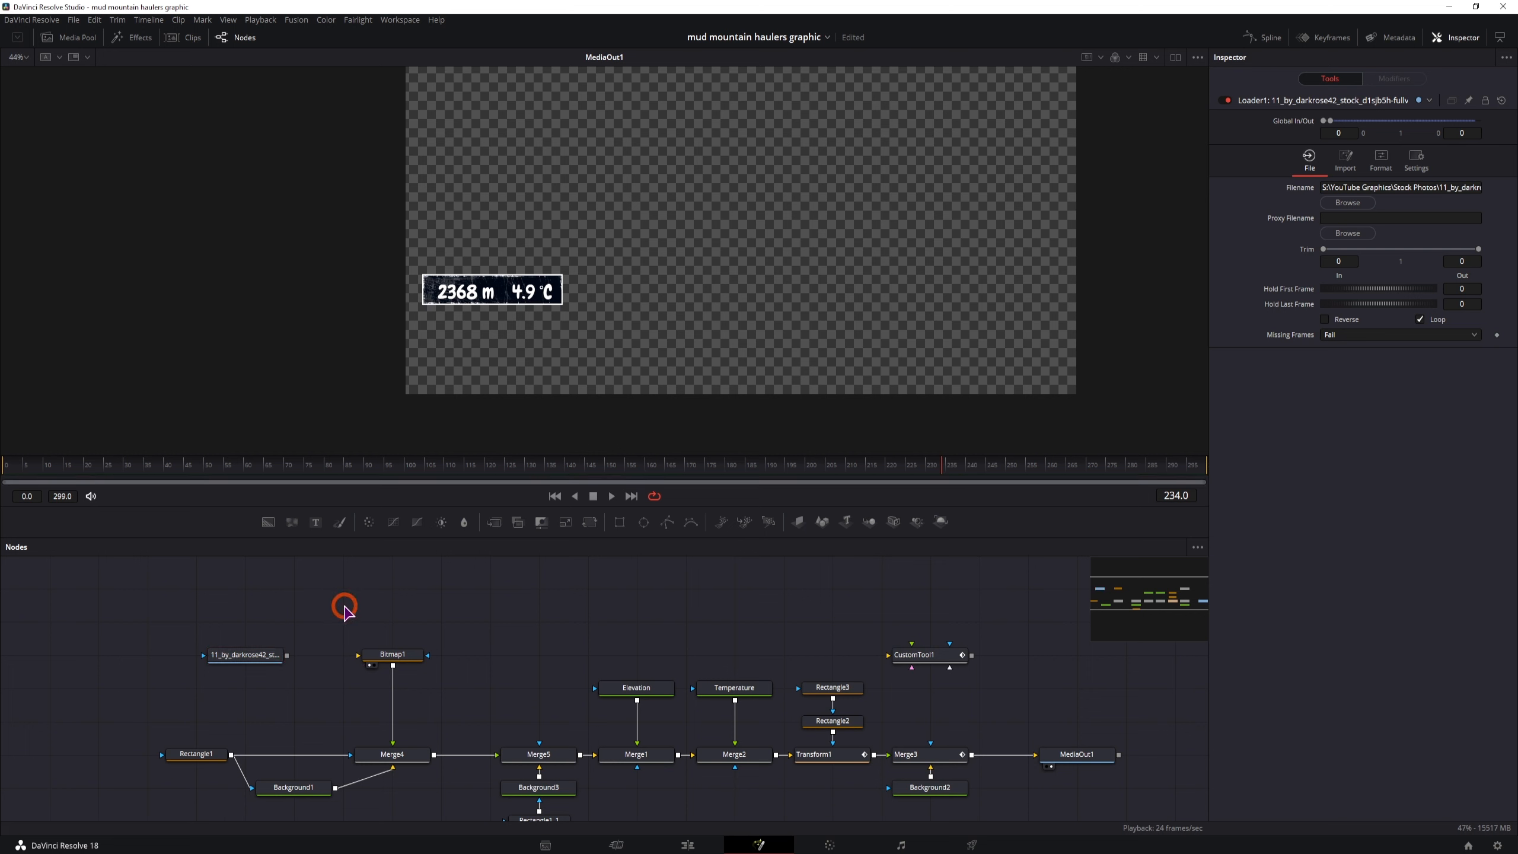
pyautogui.hotkey('ctrl', 'space')
pyautogui.write('bitm')
pyautogui.press('BackSpace')
pyautogui.press('BackSpace')
pyautogui.press('BackSpace')
pyautogui.press('BackSpace')
pyautogui.write('mask')
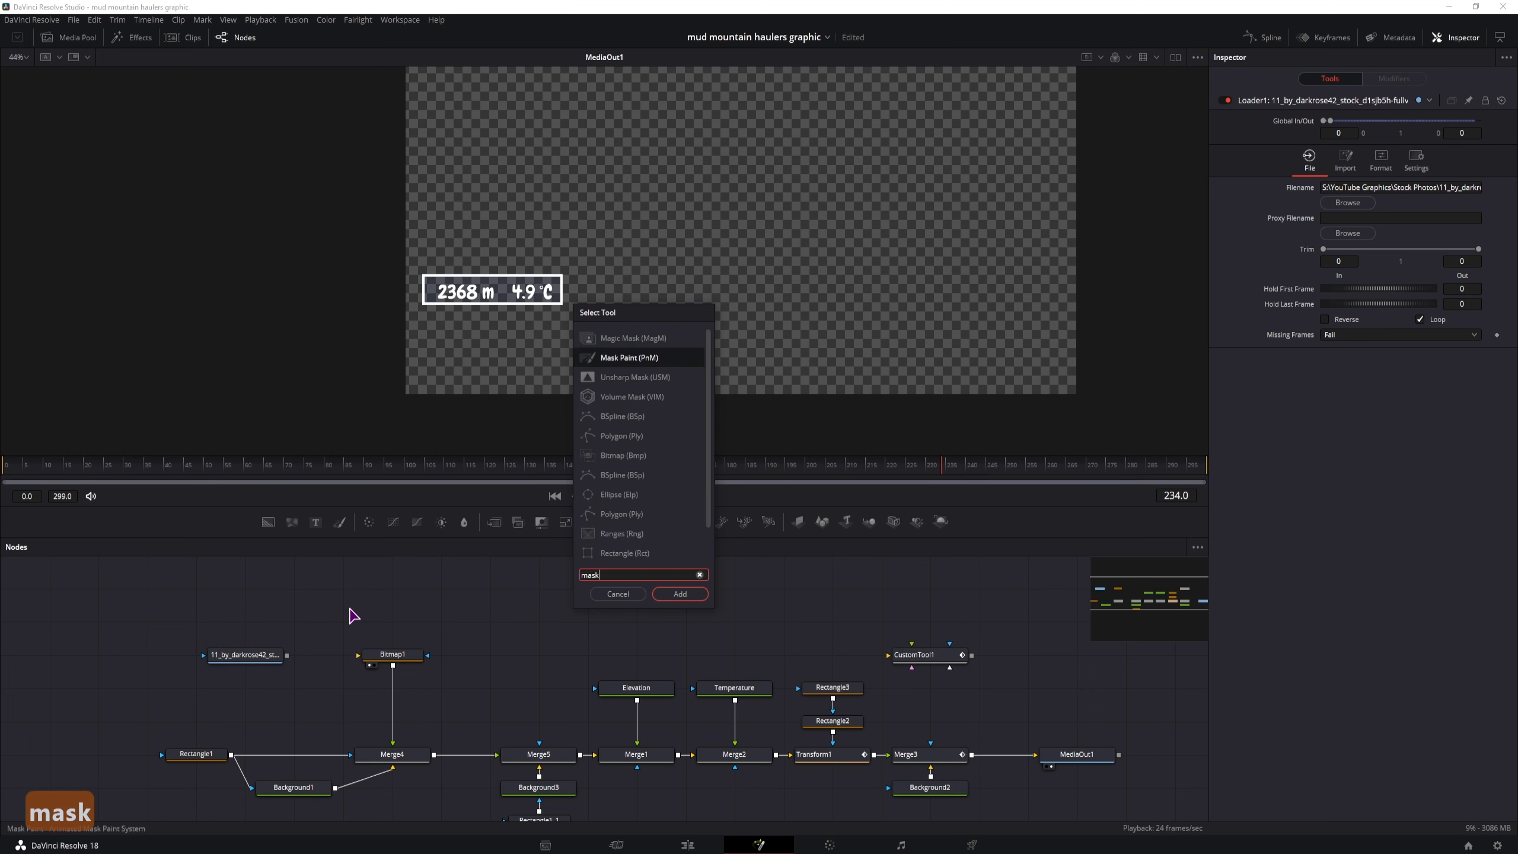
pyautogui.click(680, 594)
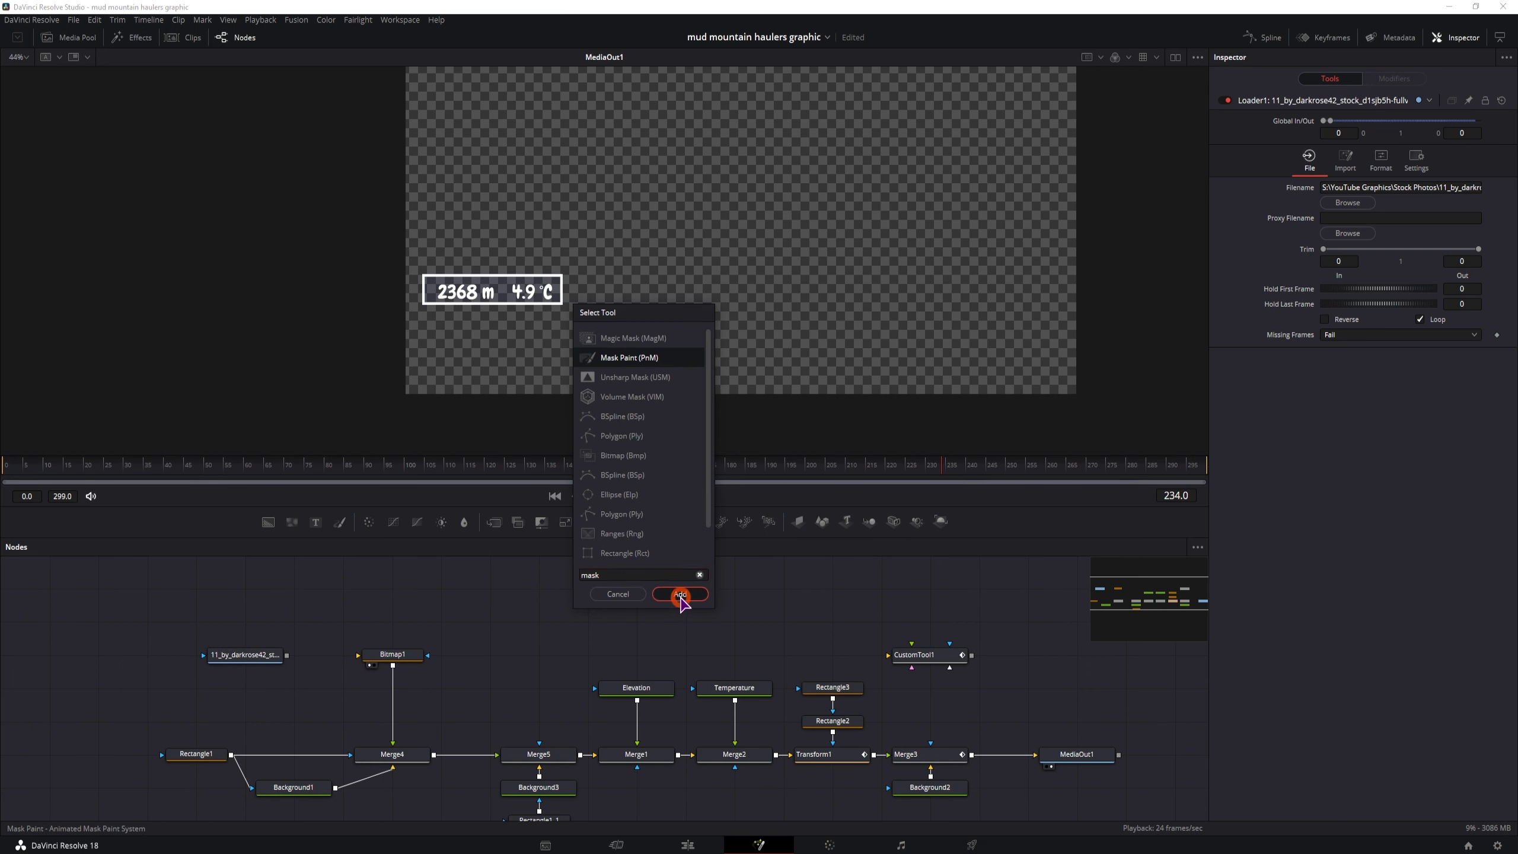
# Reconnect the scratch image to Bitmap1 and feed Merge4's foreground from MaskPaint1 instead of Bitmap1
pyautogui.moveTo(363, 625); pyautogui.dragTo(311, 655)
pyautogui.moveTo(392, 742); pyautogui.dragTo(329, 705)
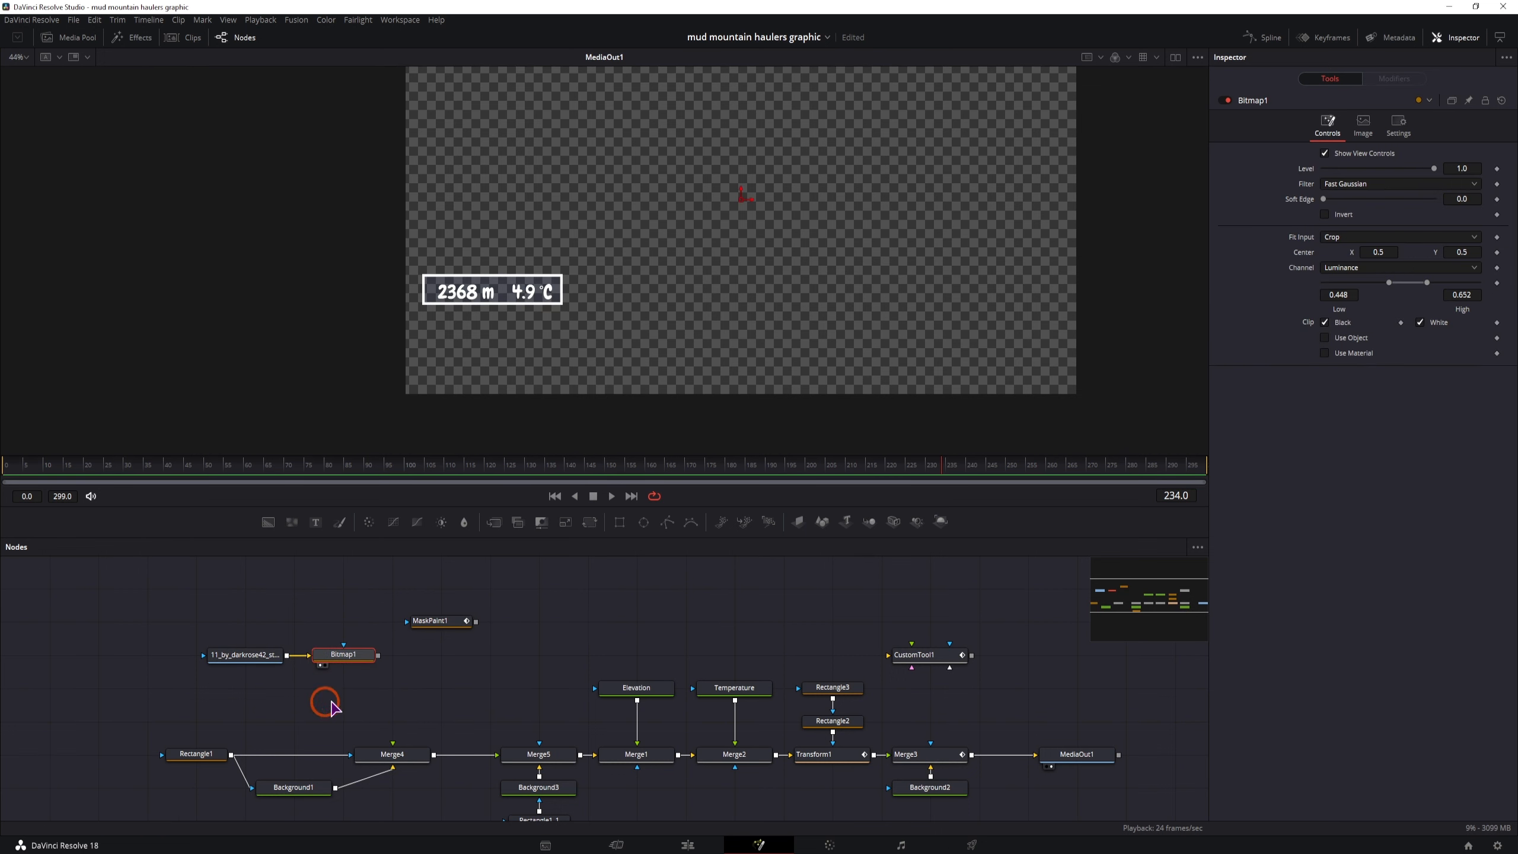
pyautogui.moveTo(476, 625); pyautogui.dragTo(399, 749)
# Set the mask paint brush size to 0.0144 and paint rough strokes over the label
pyautogui.click(1223, 173)
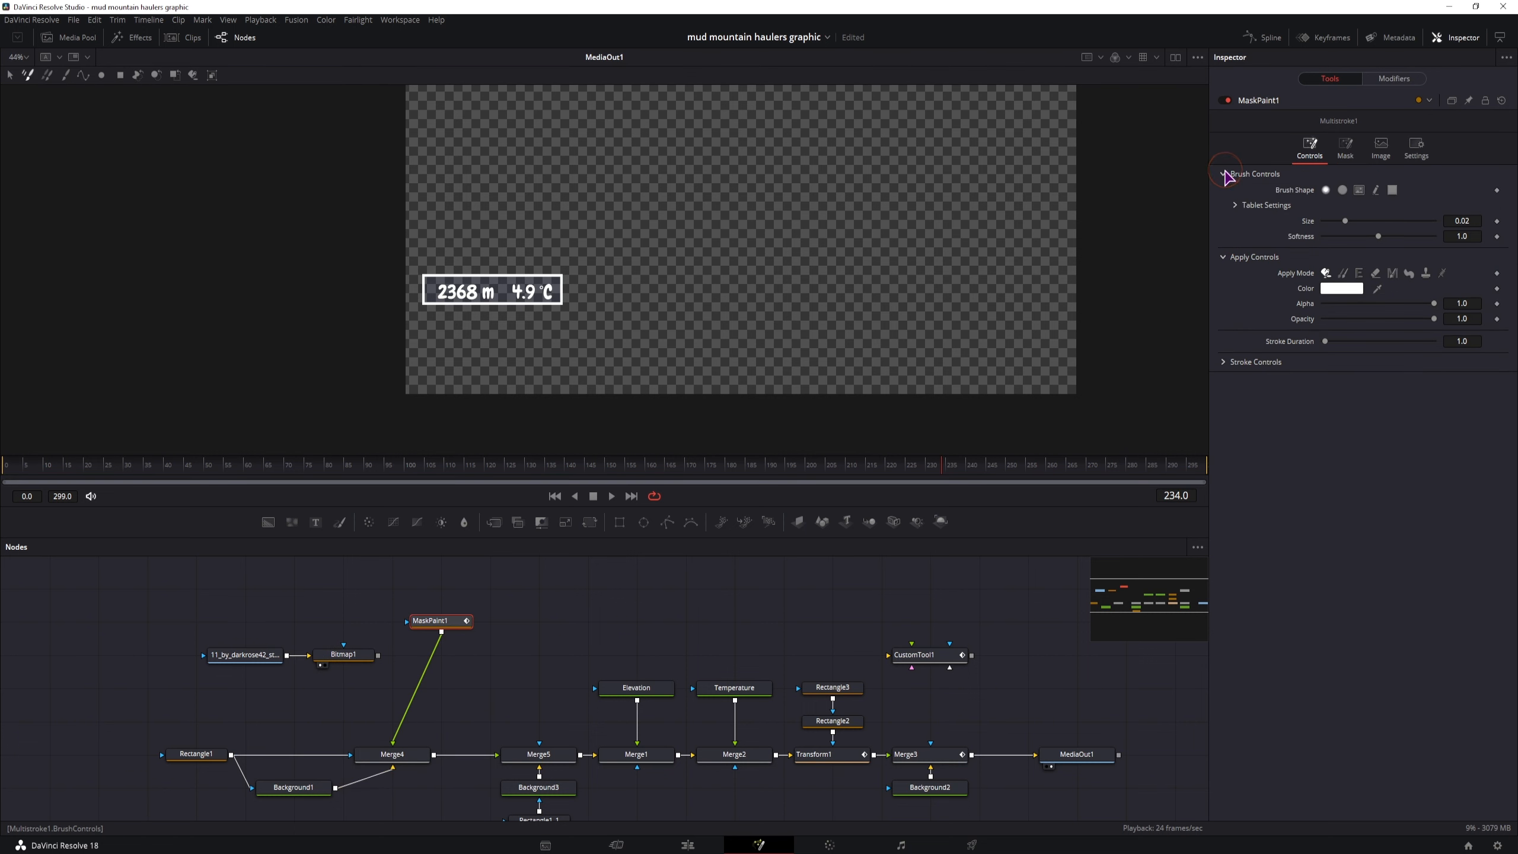
pyautogui.moveTo(1345, 221); pyautogui.dragTo(1340, 222)
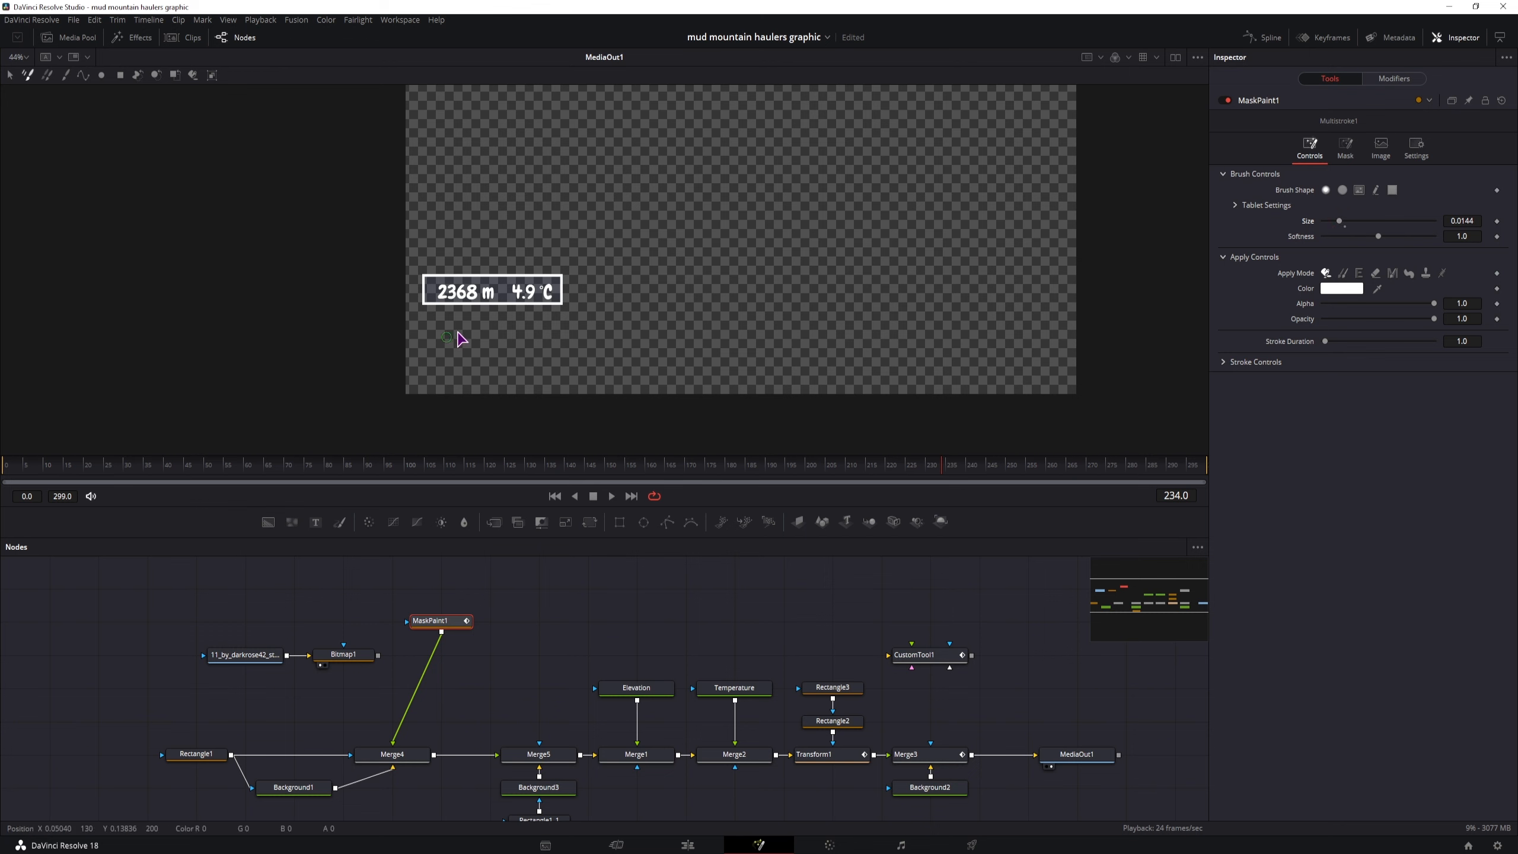
pyautogui.moveTo(434, 293)
pyautogui.mouseDown()
pyautogui.moveTo(484, 308)
pyautogui.moveTo(566, 287)
pyautogui.moveTo(494, 325)
pyautogui.mouseUp()
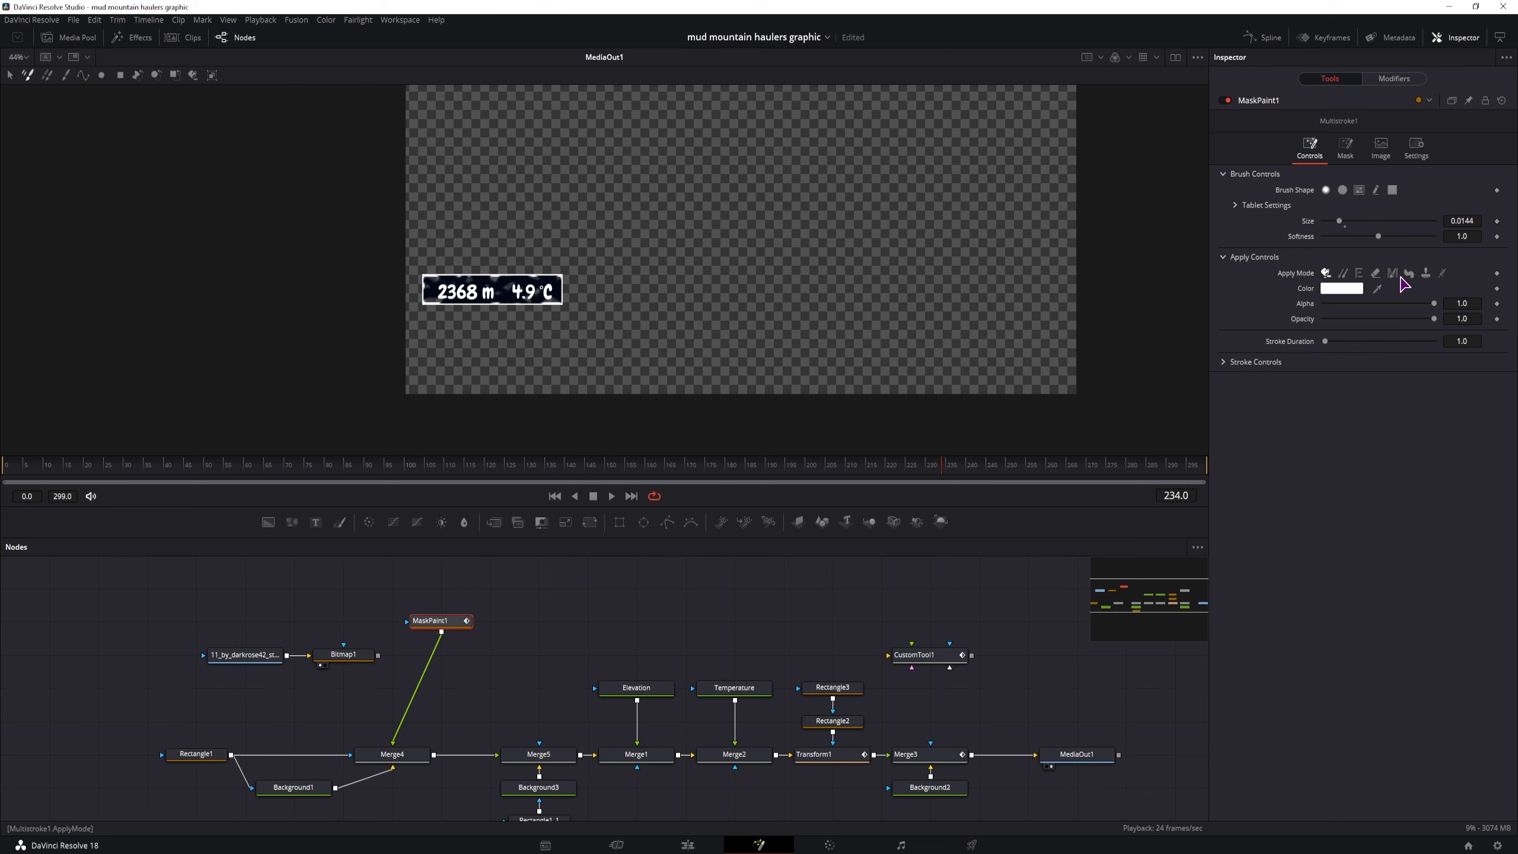
# Switch the paint apply mode to Smear with strength 0.781 and smear the strokes on the label
pyautogui.click(1409, 274)
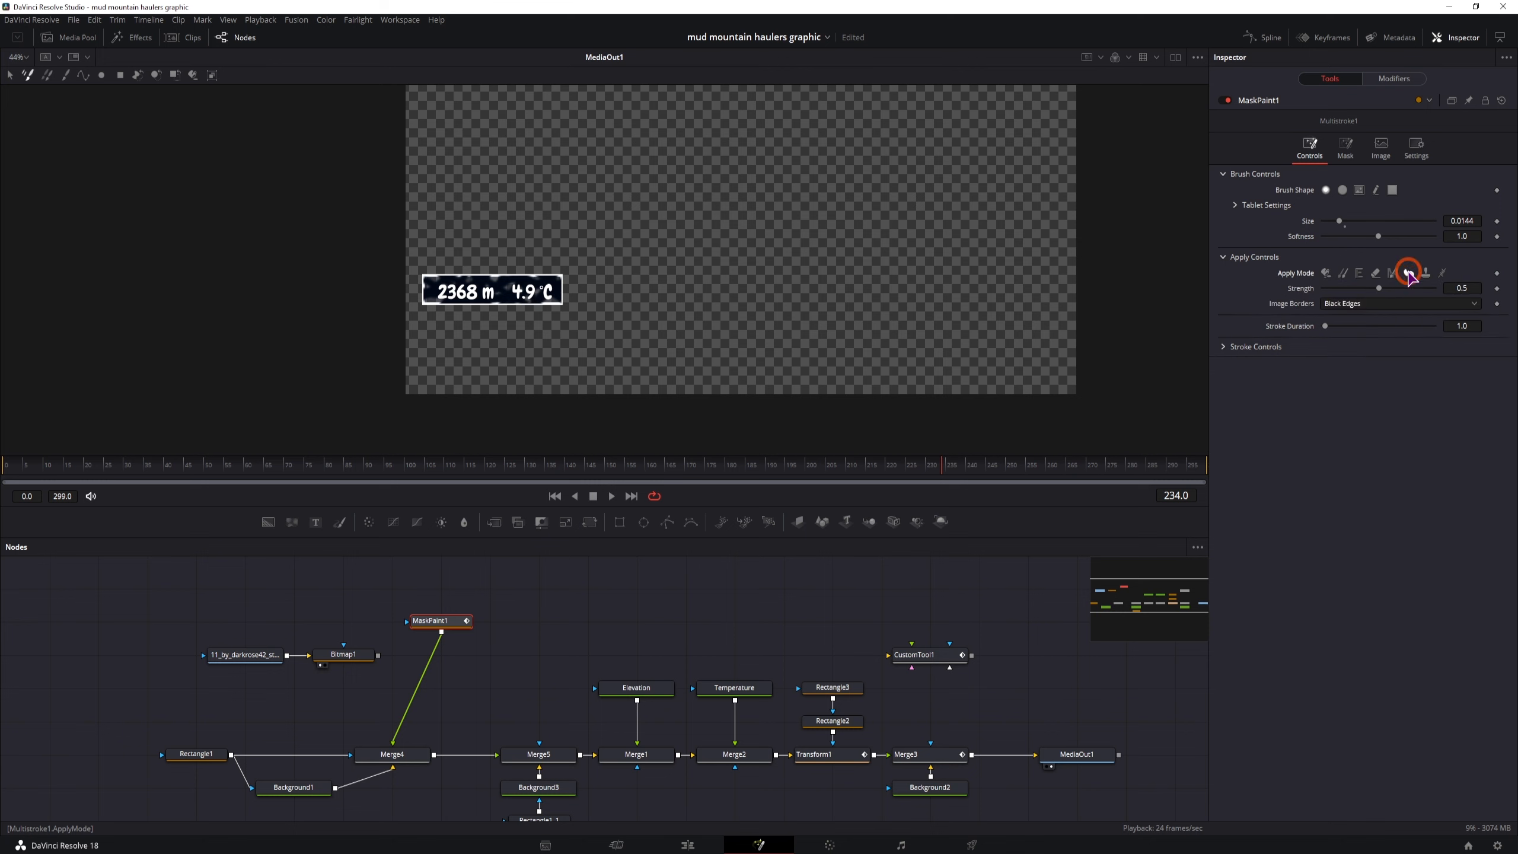
pyautogui.click(1380, 289)
pyautogui.moveTo(1380, 289); pyautogui.dragTo(1409, 289)
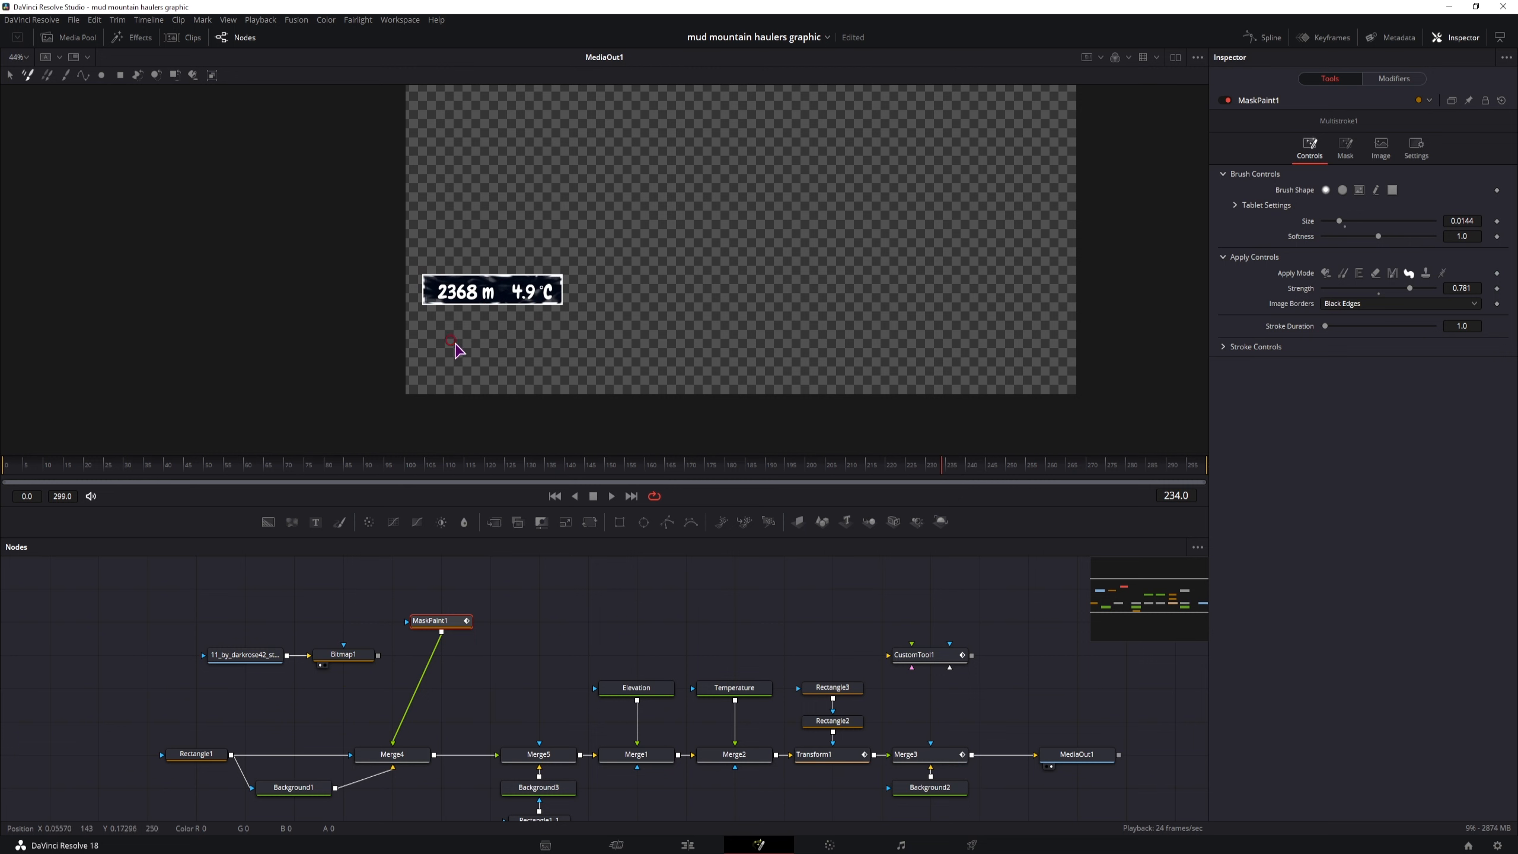
# Reconnect Bitmap1 as Merge4's foreground and delete the MaskPaint1 node
pyautogui.click(250, 655)
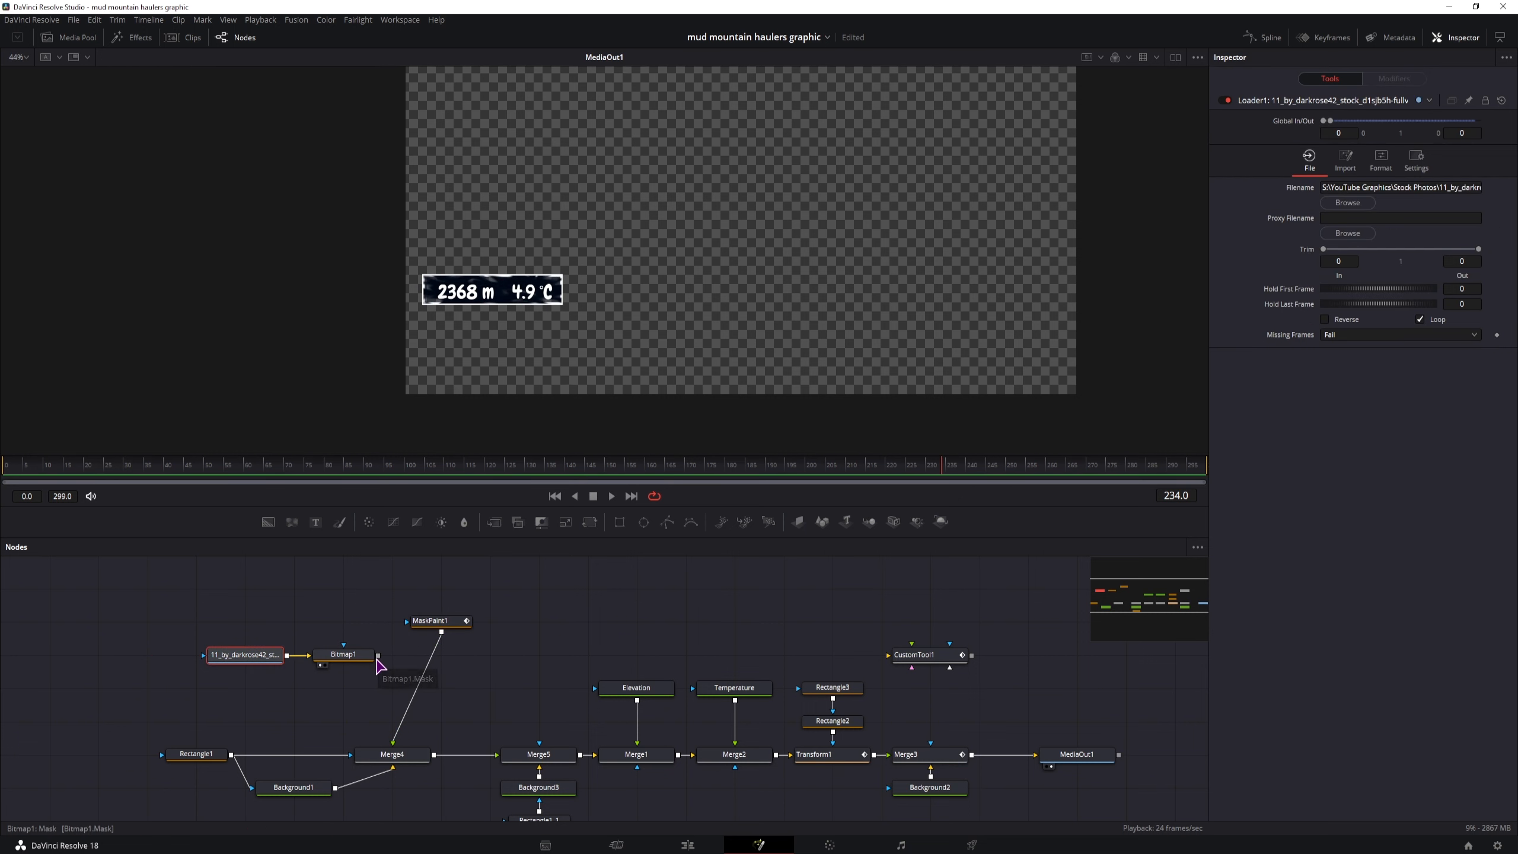
pyautogui.moveTo(378, 656); pyautogui.dragTo(393, 744)
pyautogui.click(452, 627)
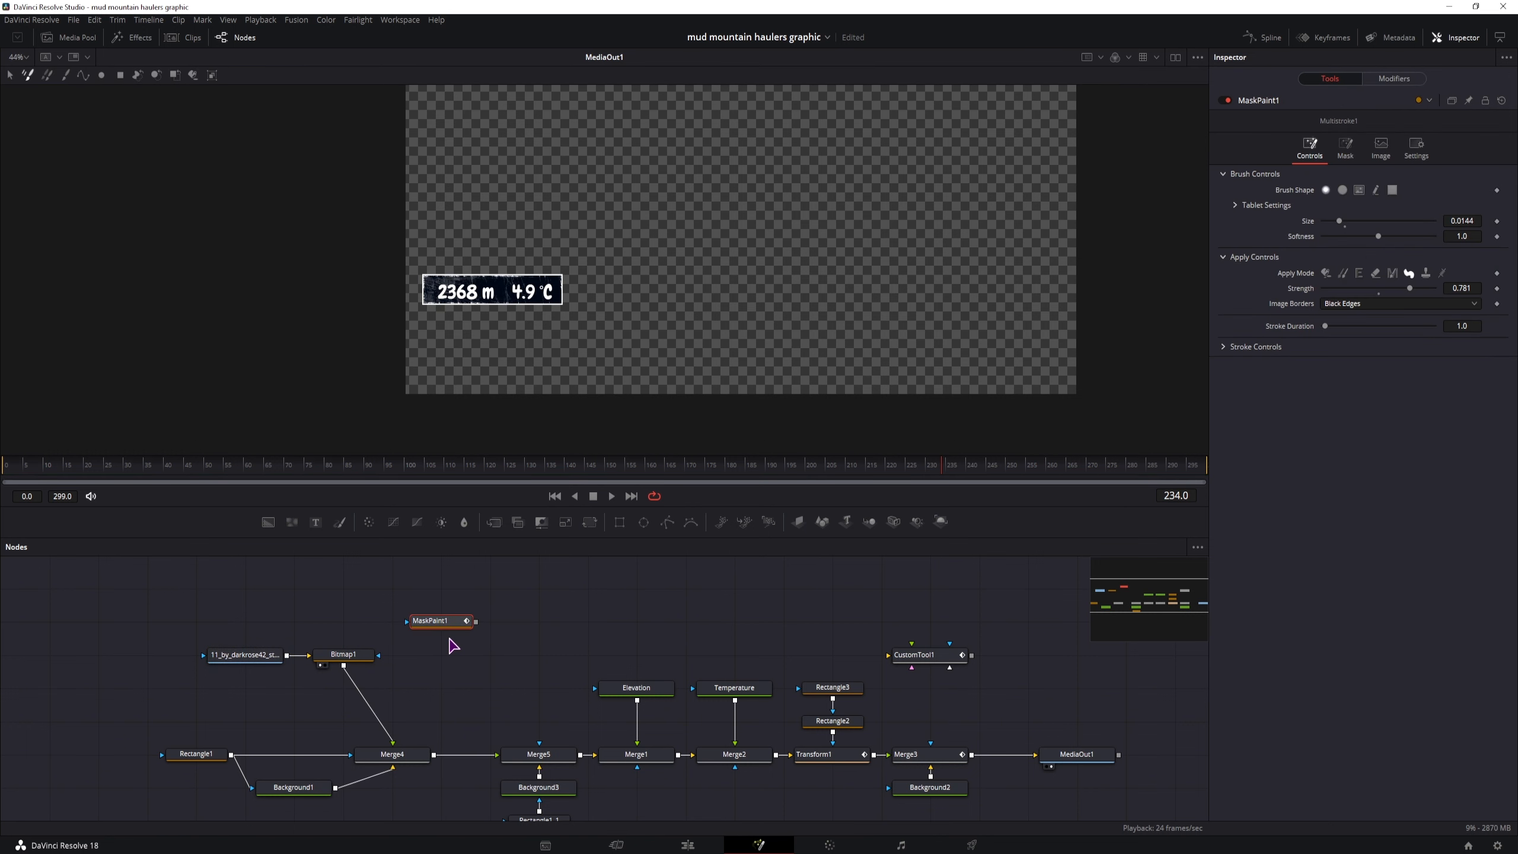
pyautogui.press('Delete')
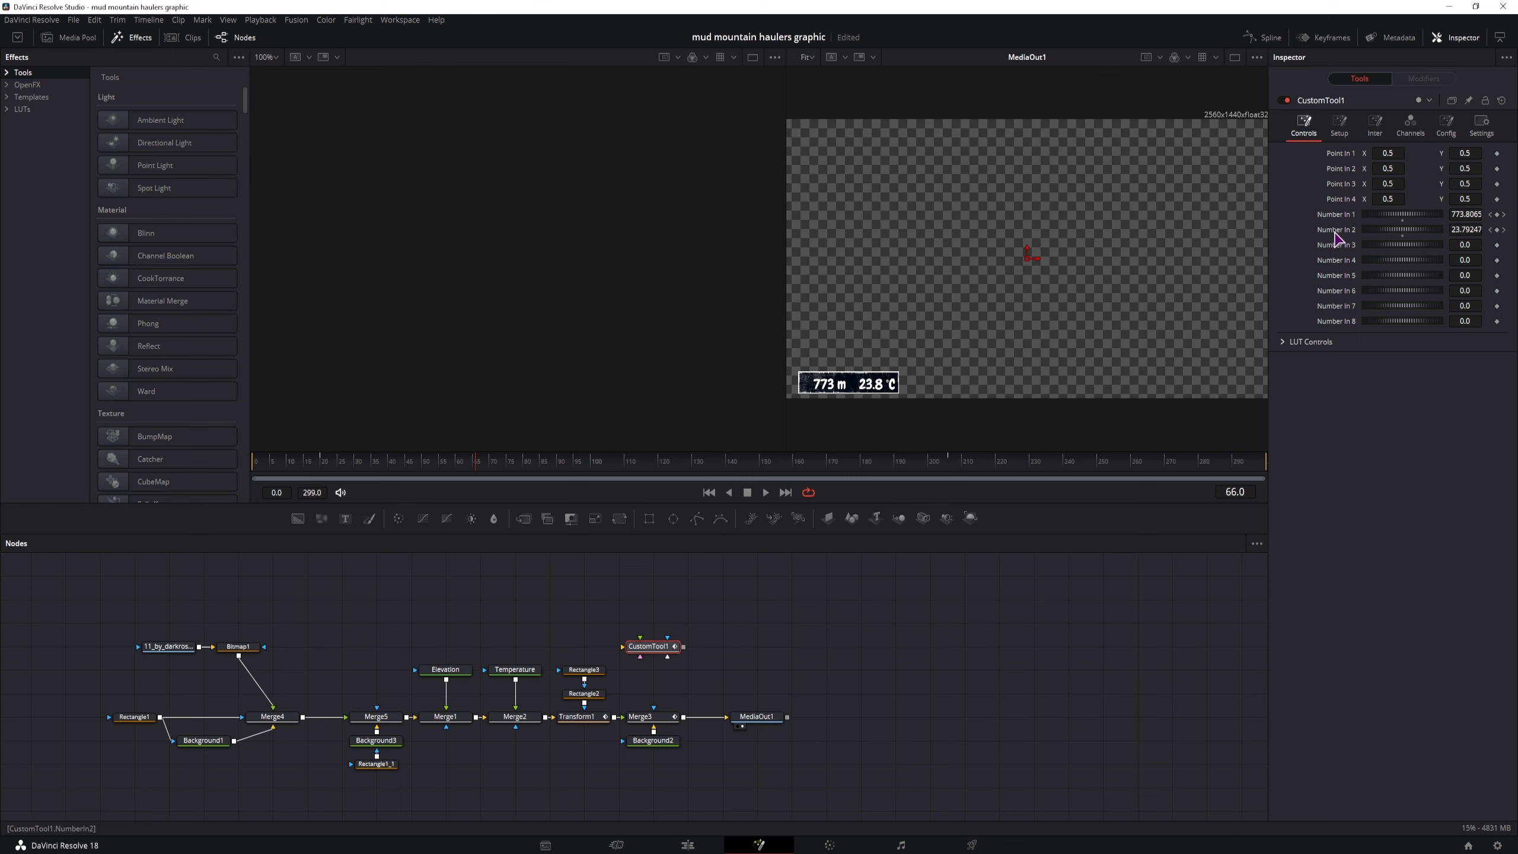
# Review the text settings of the Elevation and Temperature nodes
pyautogui.click(444, 674)
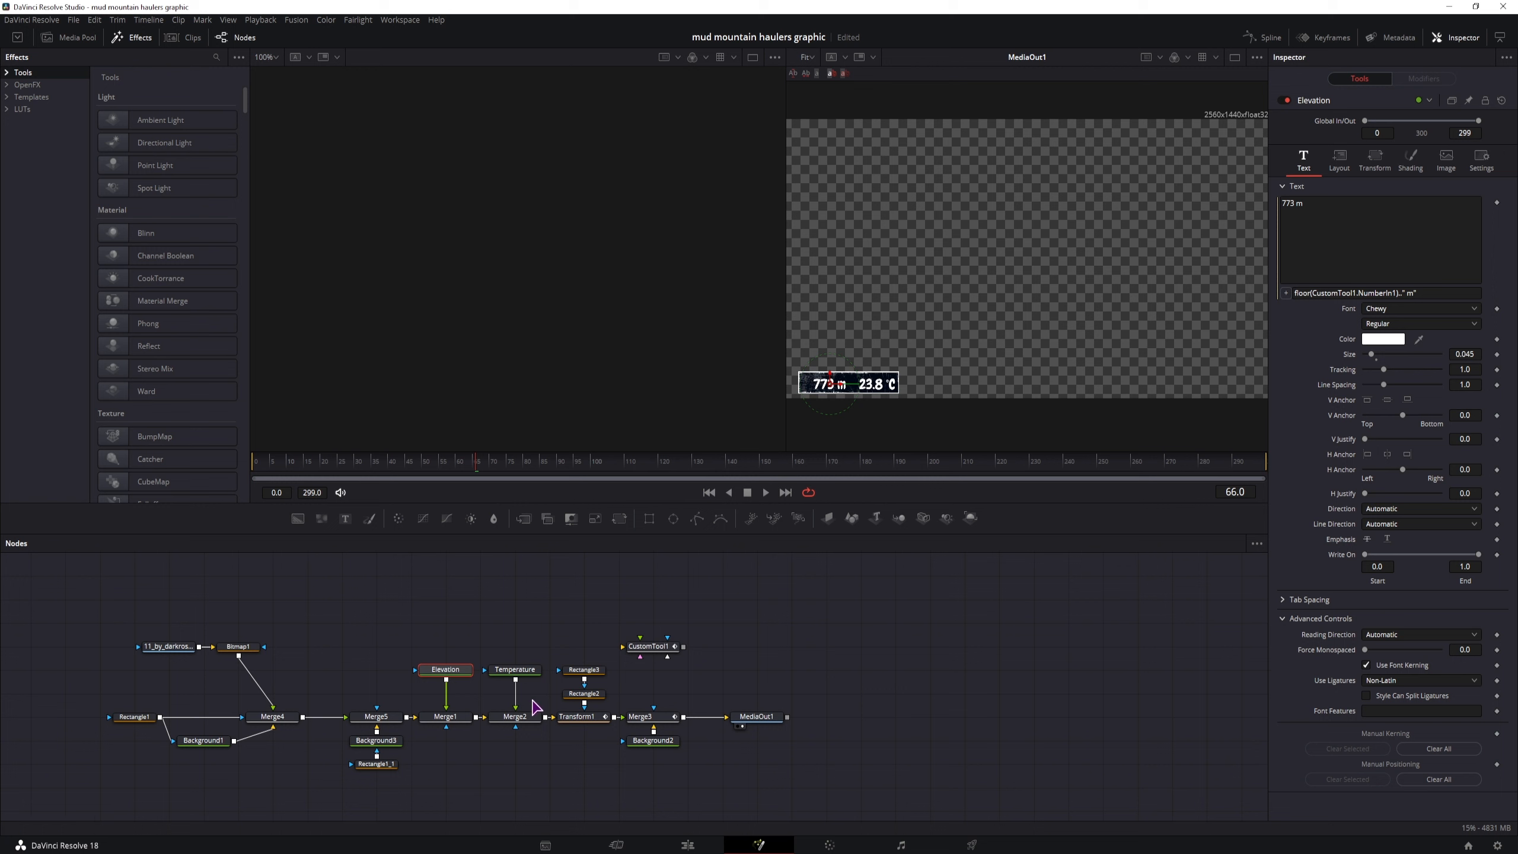
pyautogui.click(512, 670)
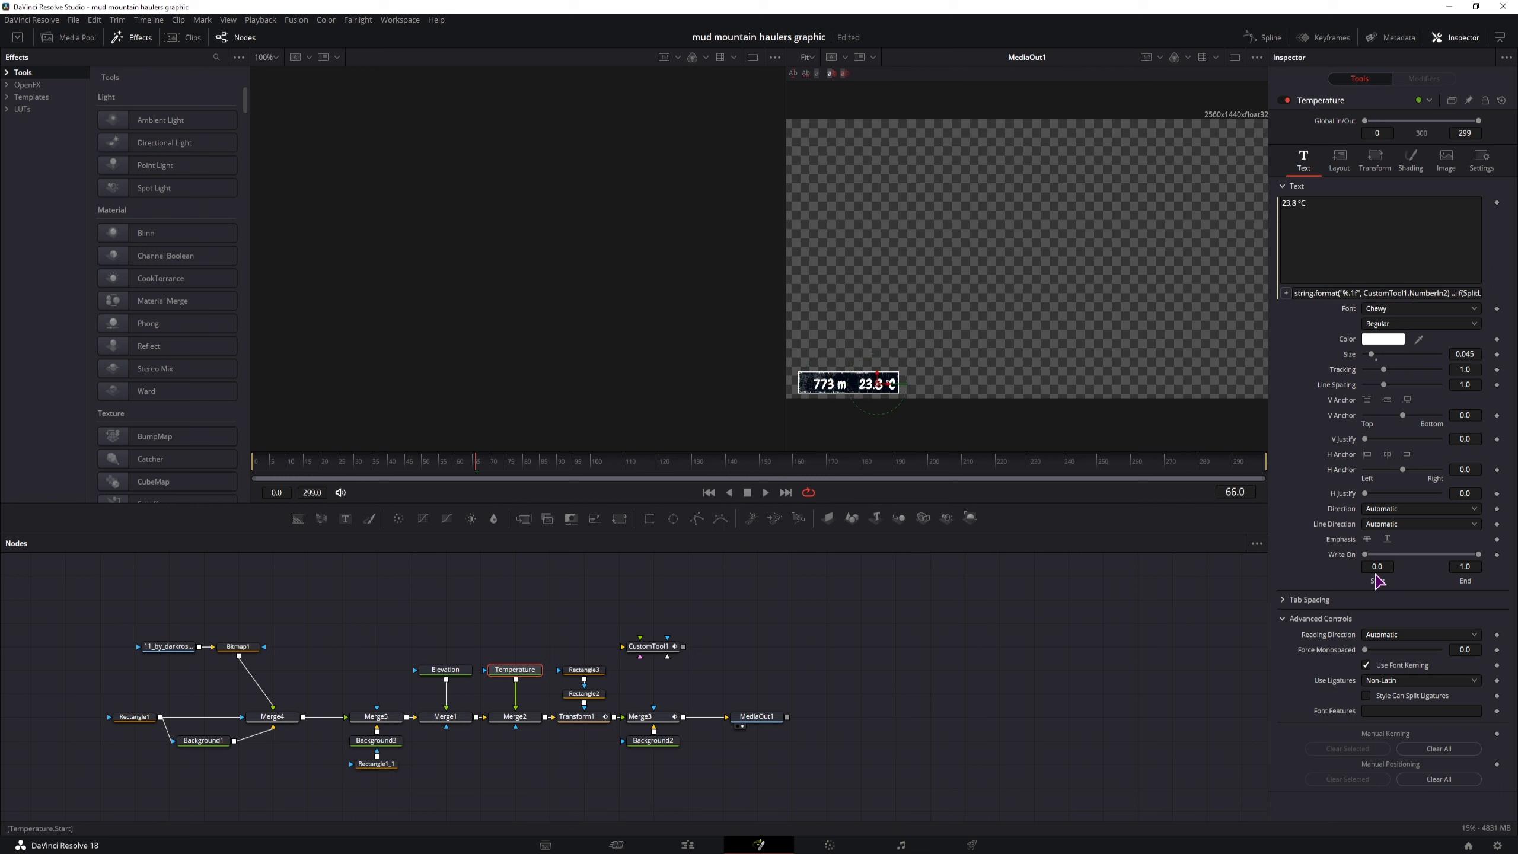
pyautogui.scroll(-3, 1334, 512)
pyautogui.click(1367, 696)
# Select CustomTool1, Elevation, Temperature, Background1 and Rectangle1_1 together, in that order
pyautogui.click(649, 646)
pyautogui.keyDown('ctrl'); pyautogui.click(445, 669); pyautogui.keyUp('ctrl')
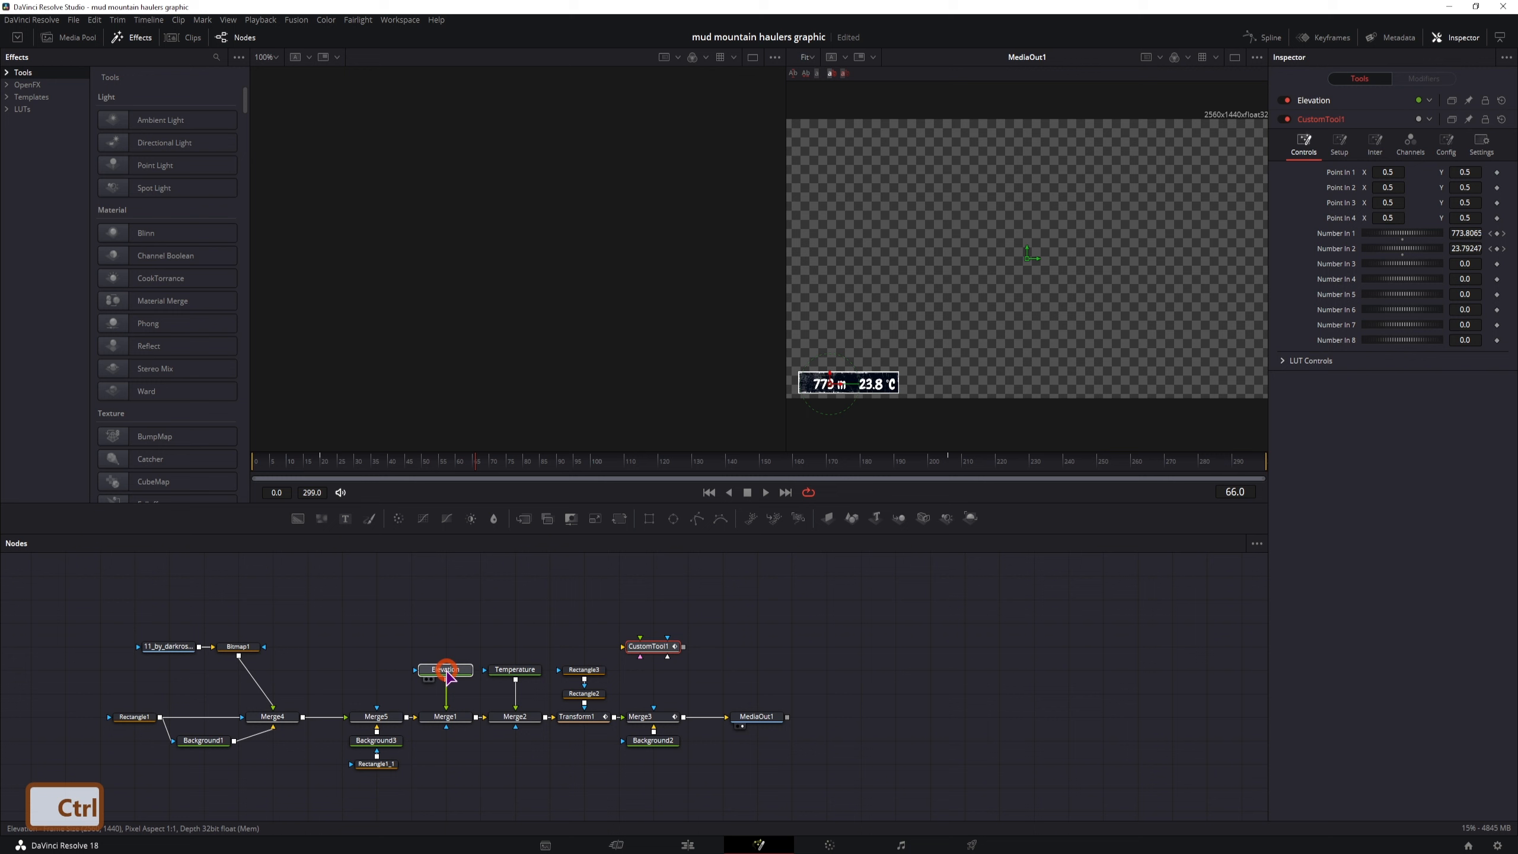
pyautogui.keyDown('ctrl'); pyautogui.click(515, 669); pyautogui.keyUp('ctrl')
pyautogui.keyDown('ctrl'); pyautogui.click(190, 735); pyautogui.keyUp('ctrl')
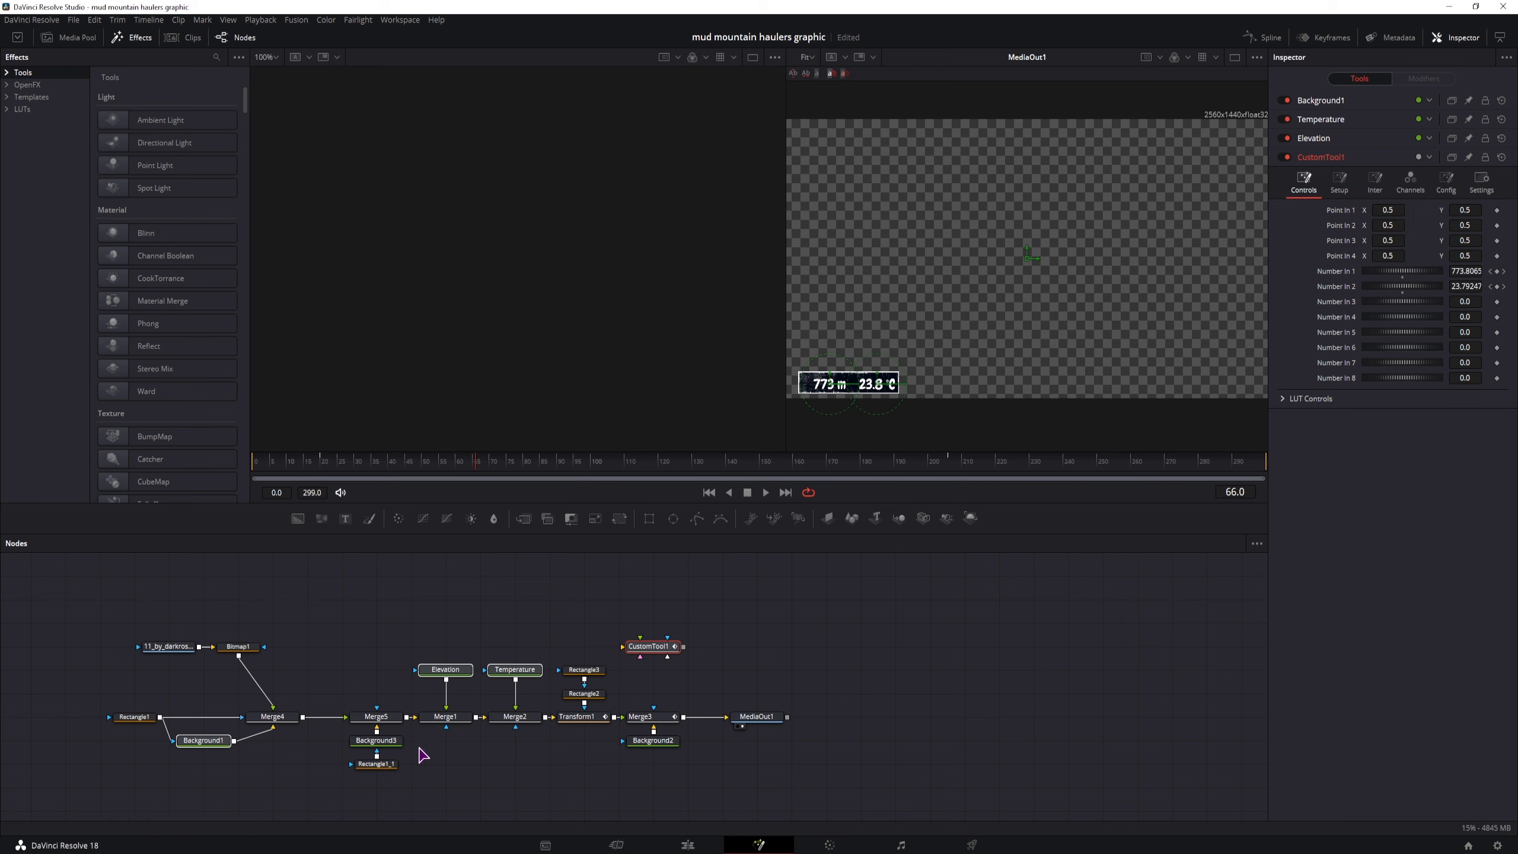
pyautogui.keyDown('ctrl'); pyautogui.click(383, 765); pyautogui.keyUp('ctrl')
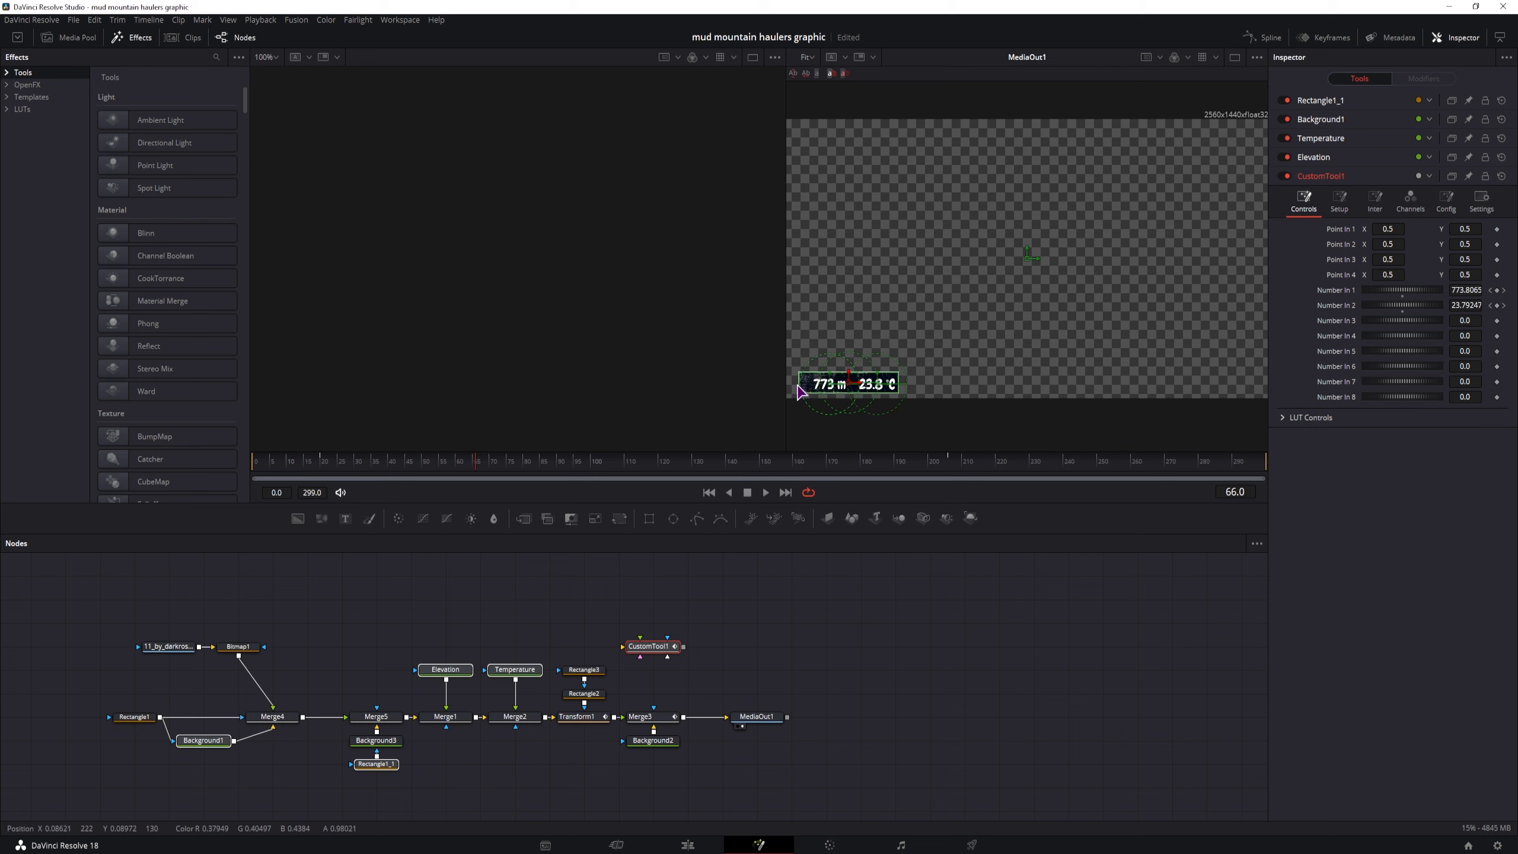
# Extend the selection to all remaining nodes, including Rectangle2 and Rectangle3, but not MediaOut1
pyautogui.moveTo(103, 620); pyautogui.dragTo(680, 743)
pyautogui.scroll(-1, 714, 700)
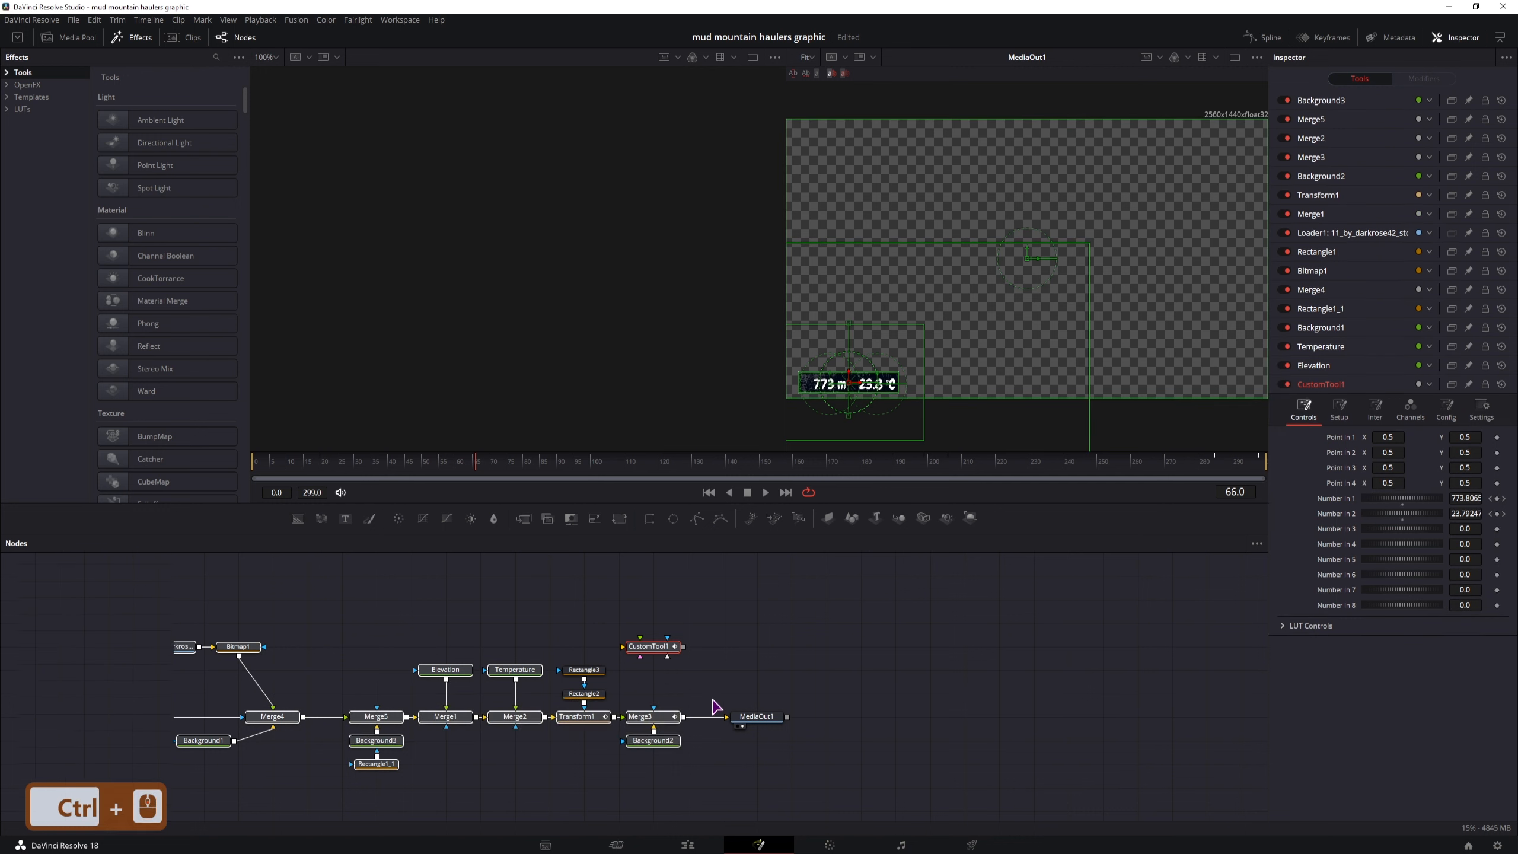
pyautogui.moveTo(619, 651); pyautogui.dragTo(631, 696)
pyautogui.scroll(1, 652, 715)
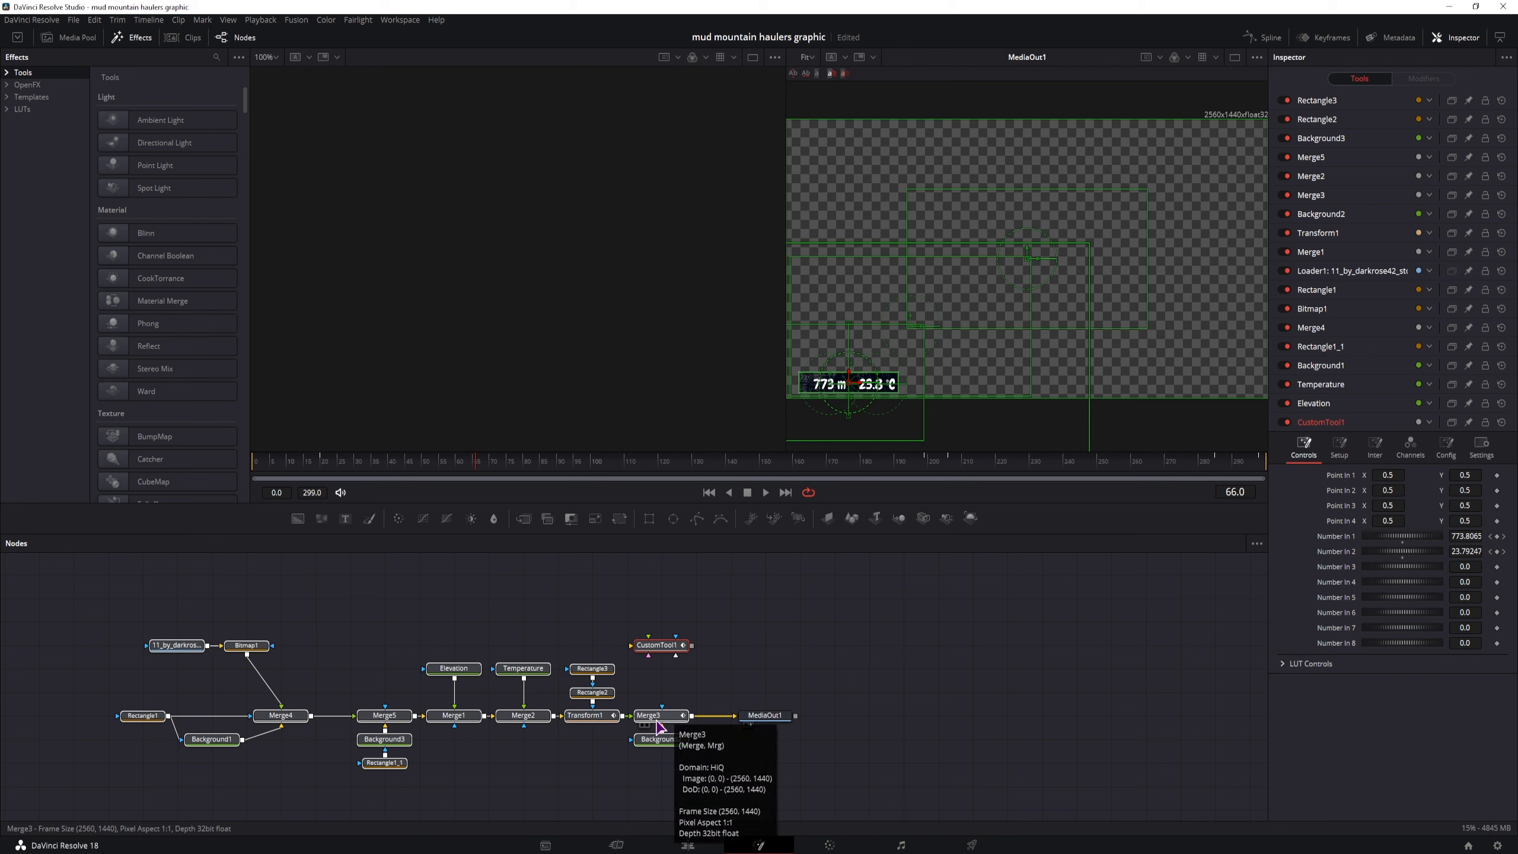
# Start creating a macro from the selected nodes, exclude CustomTool1's Output from the export, and collapse its parameter list
pyautogui.rightClick(675, 722)
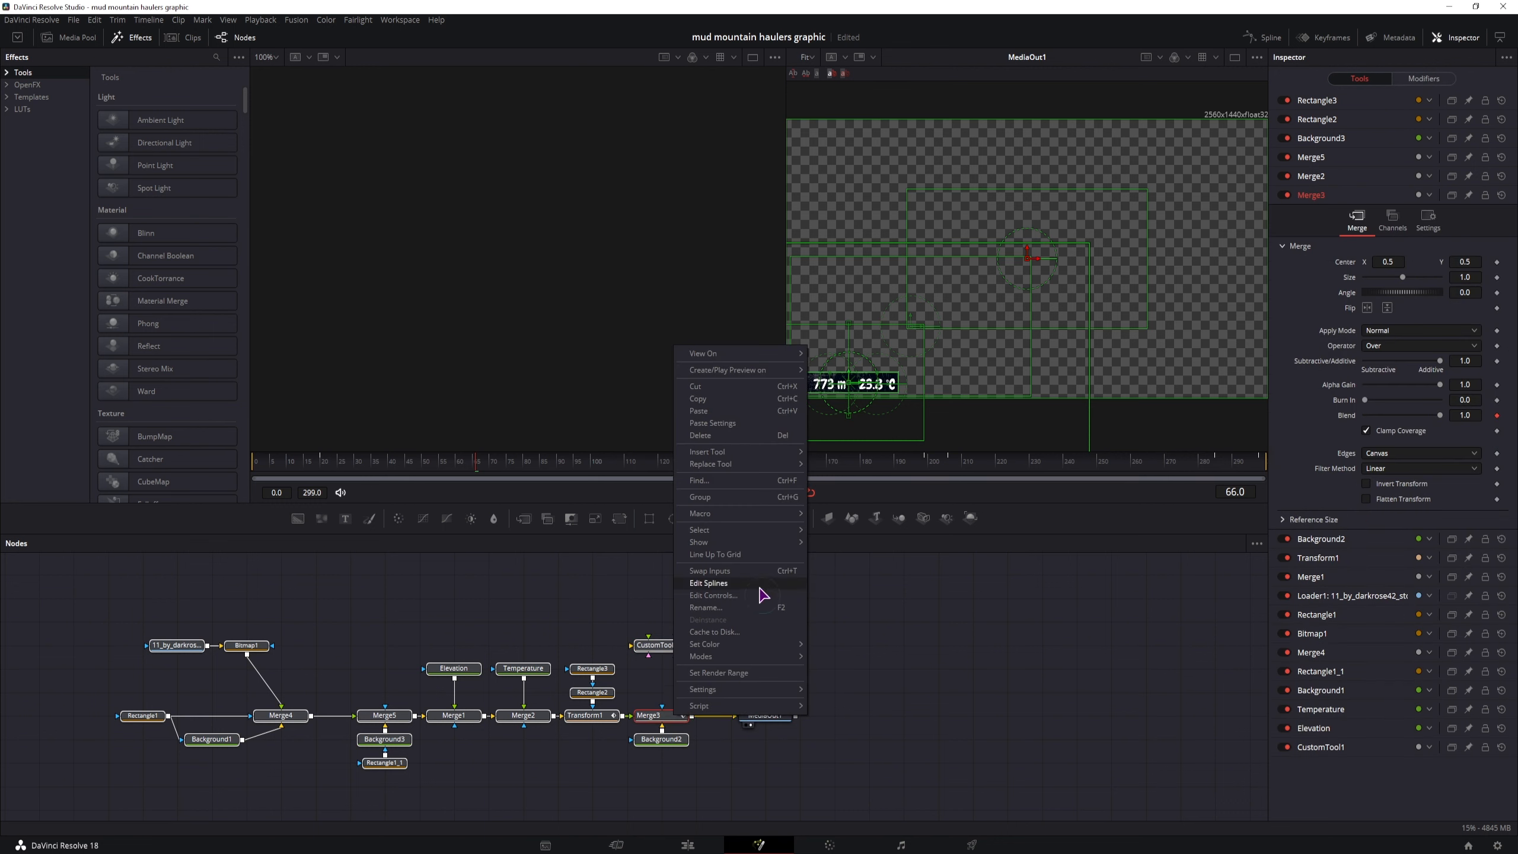
pyautogui.moveTo(758, 513)
pyautogui.click(876, 514)
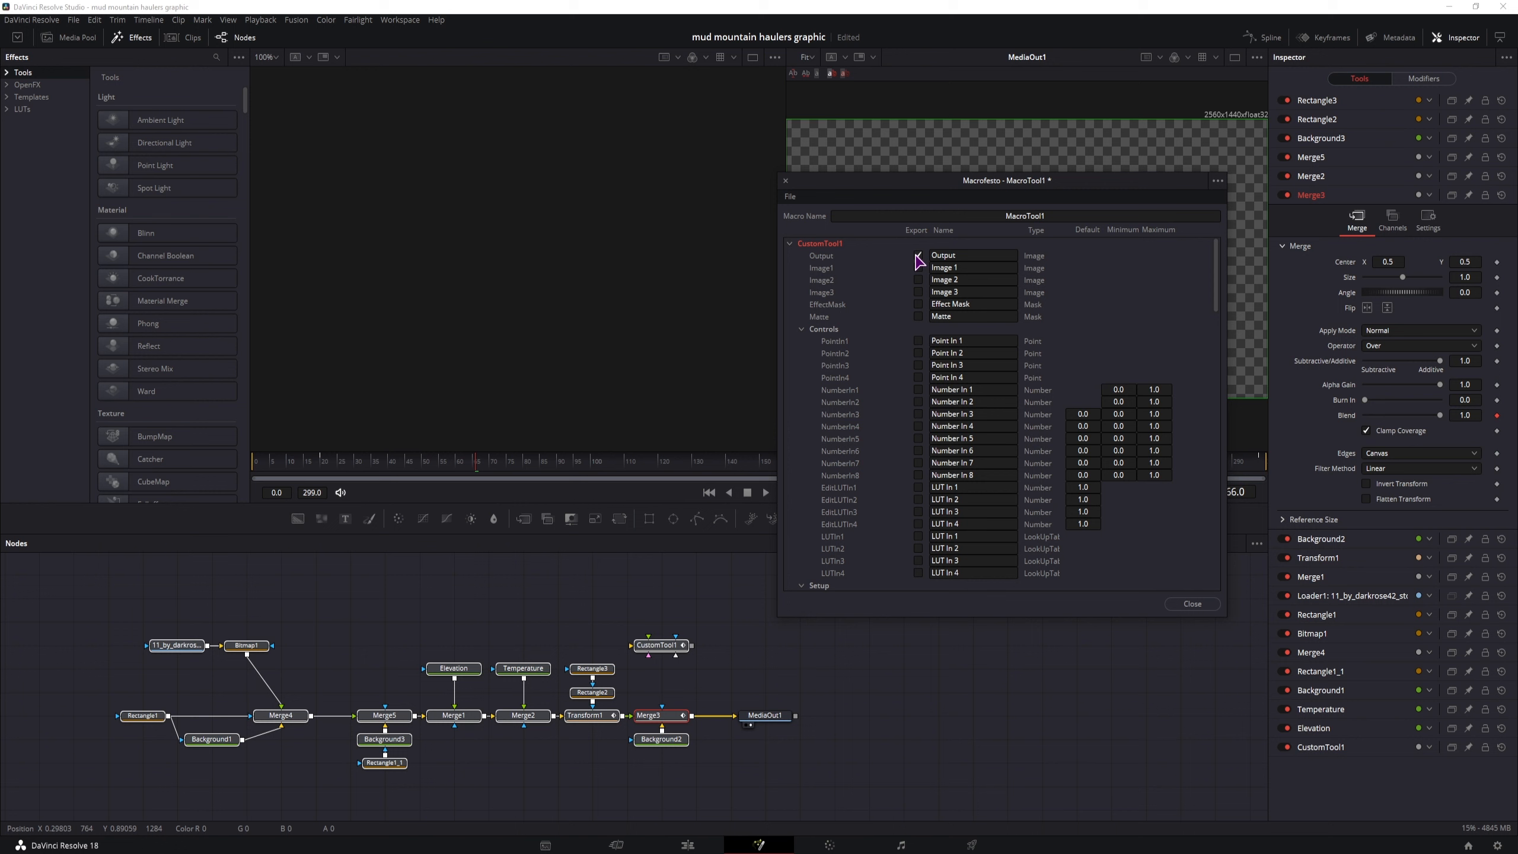
pyautogui.click(917, 255)
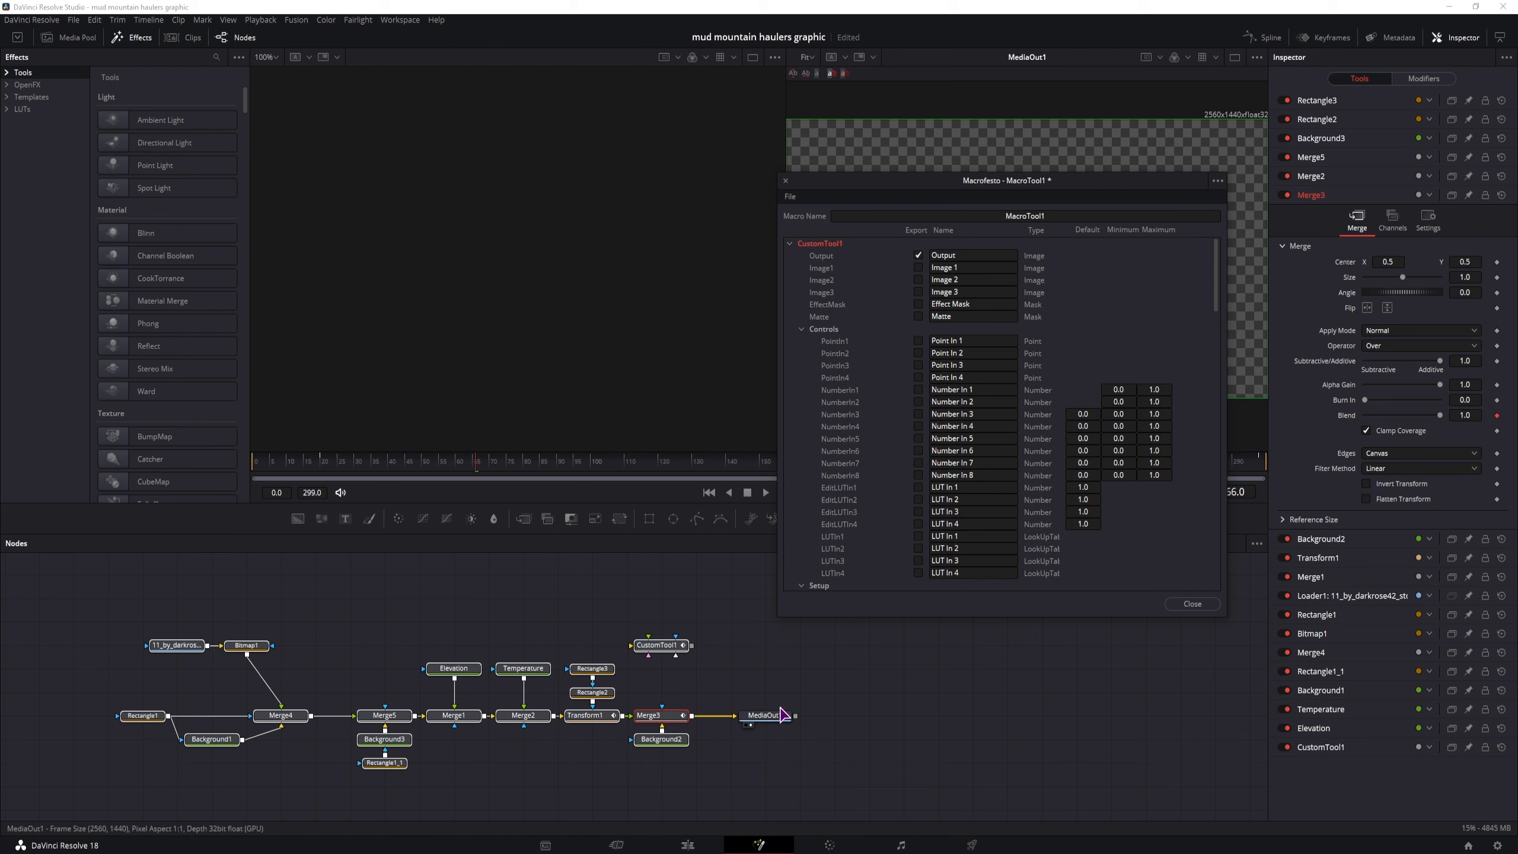
pyautogui.click(918, 255)
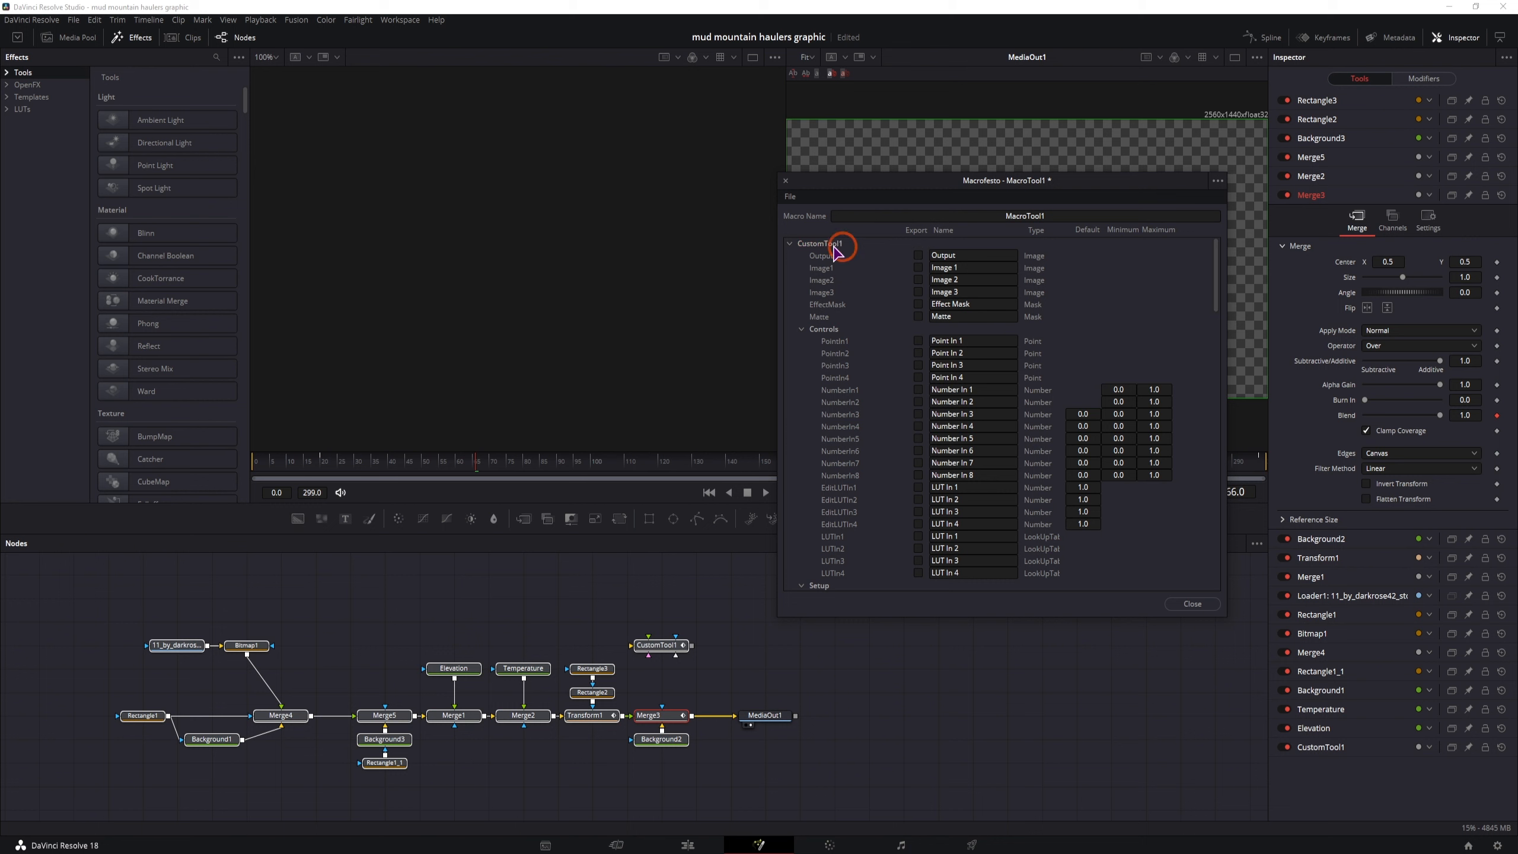
pyautogui.click(789, 244)
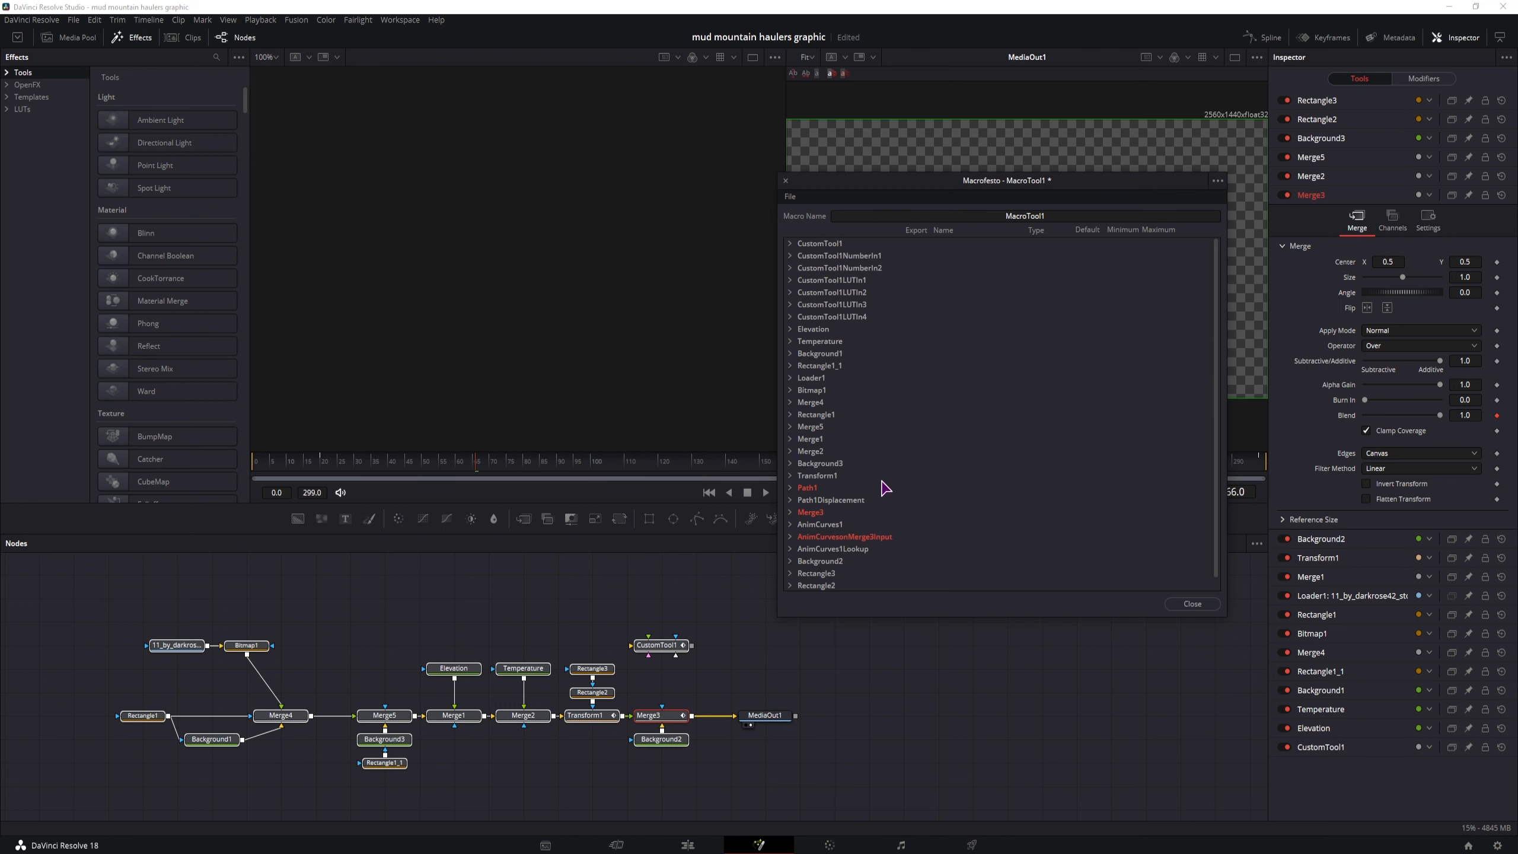
# Check the Output export setting of Merge3 in the macro editor
pyautogui.scroll(-1, 814, 524)
pyautogui.click(789, 500)
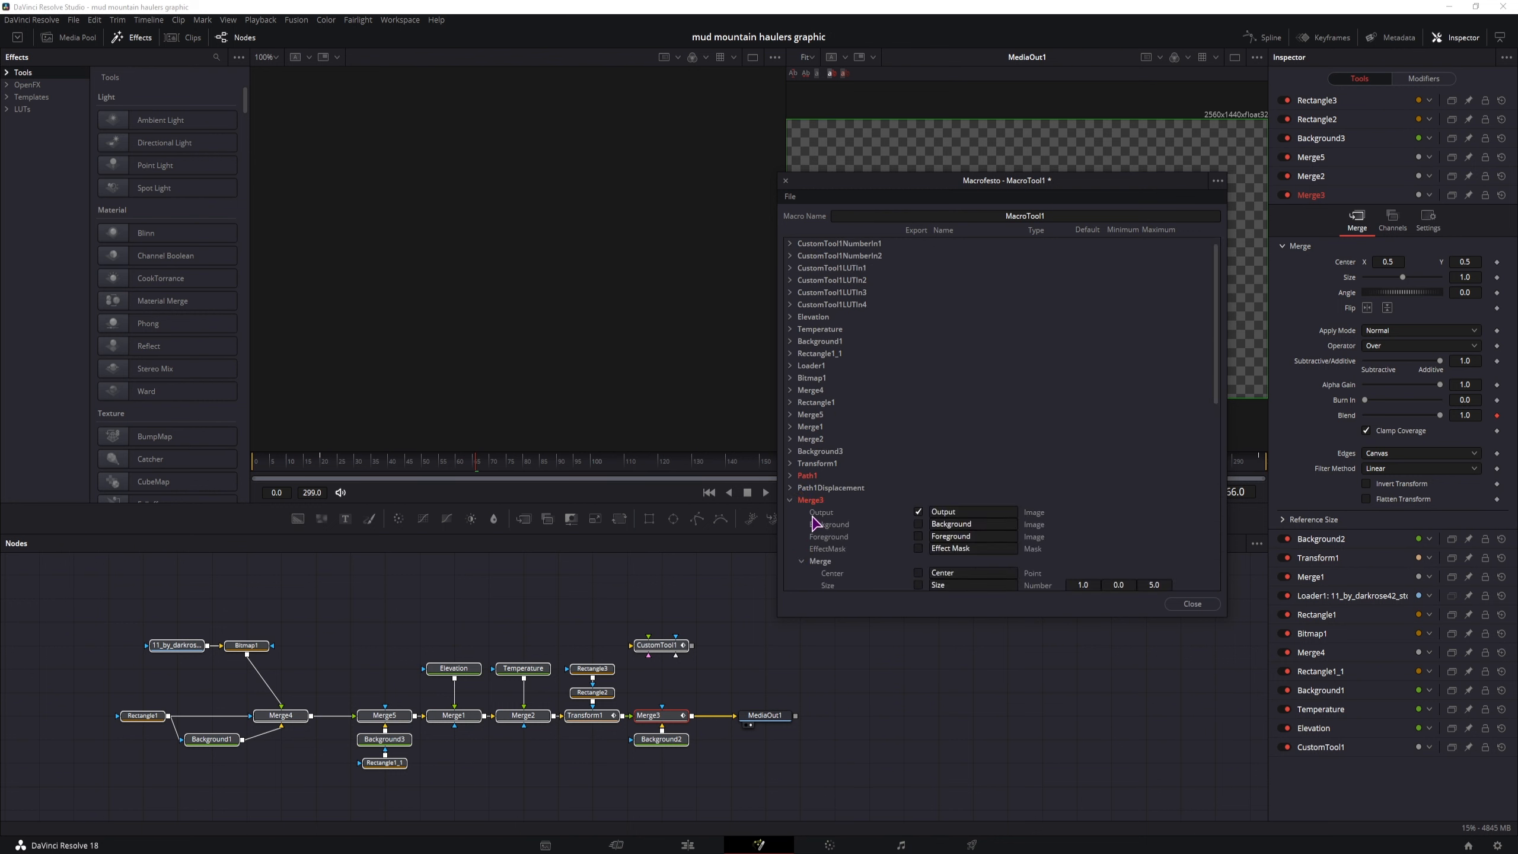
pyautogui.click(789, 501)
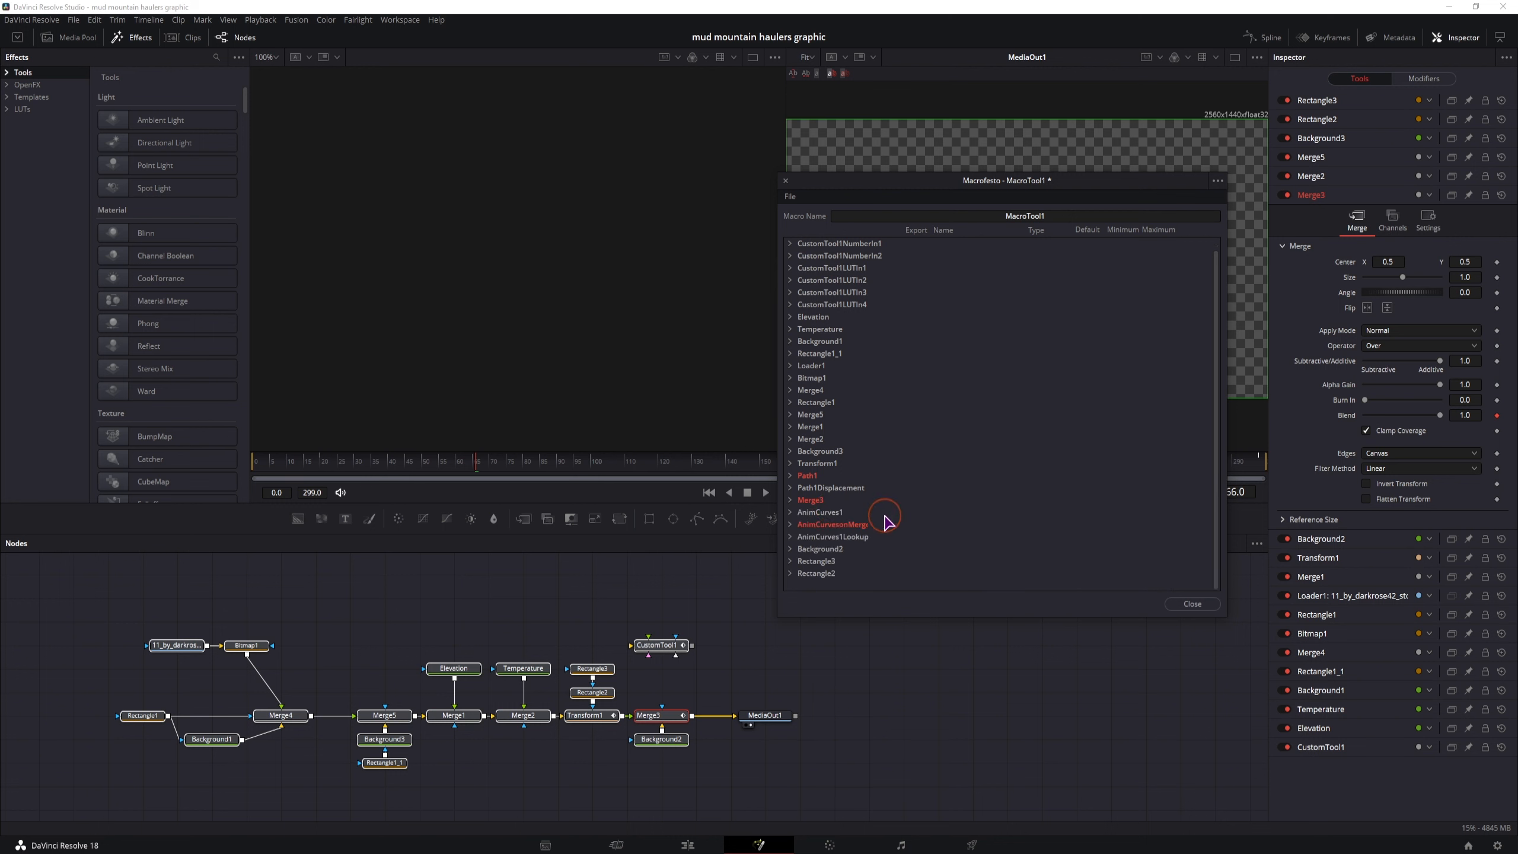
# Export CustomTool1's NumberIn1 and NumberIn2 parameters in the macro, naming them Elevation and Temperature
pyautogui.scroll(1, 884, 515)
pyautogui.click(789, 243)
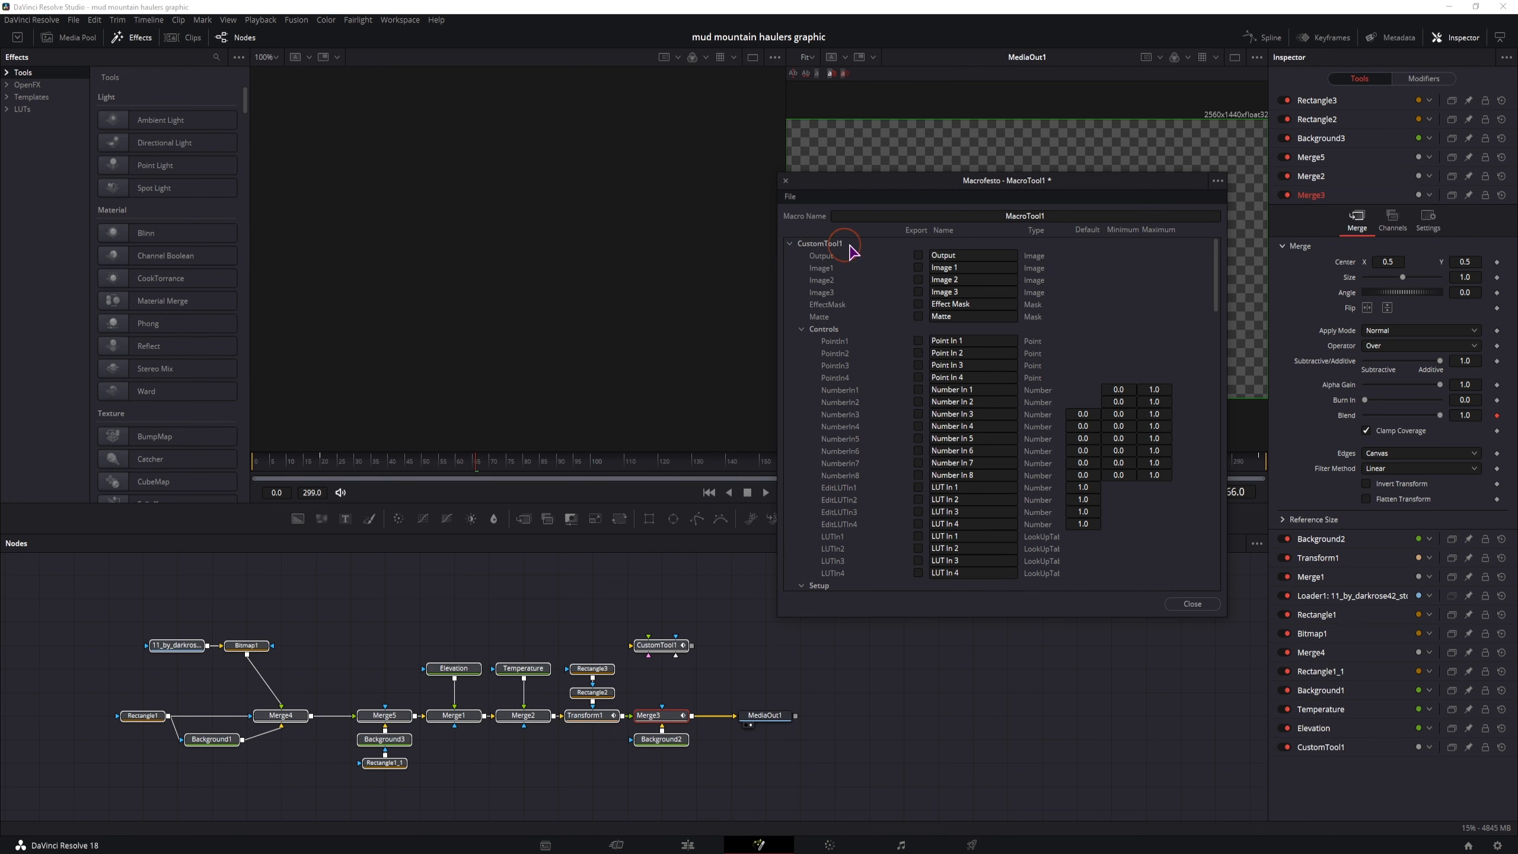
pyautogui.click(918, 389)
pyautogui.click(918, 402)
pyautogui.click(986, 389)
pyautogui.moveTo(1007, 392); pyautogui.dragTo(893, 402)
pyautogui.write('Elevation')
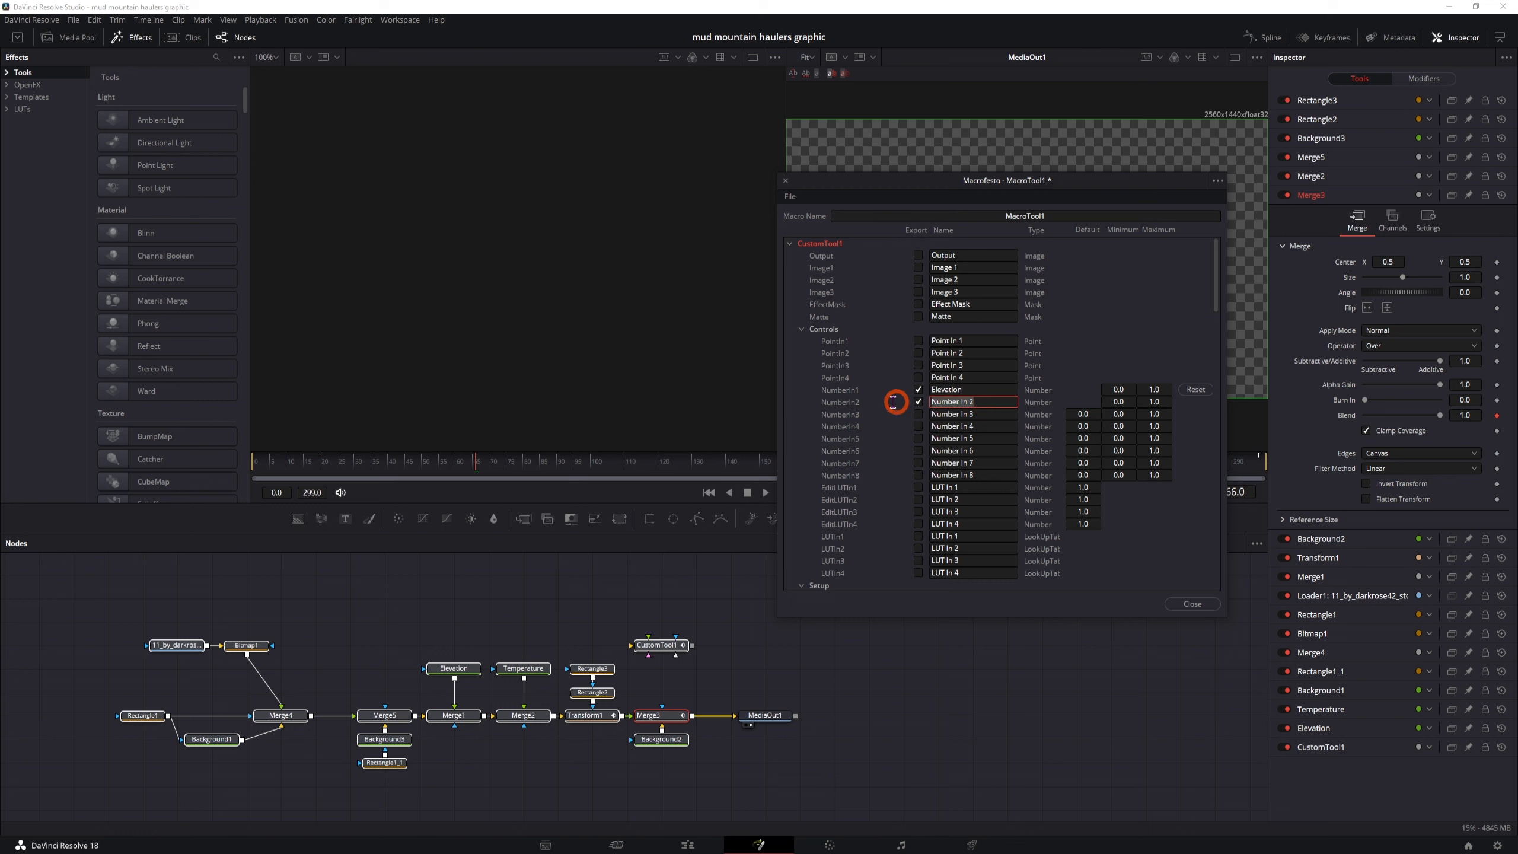
pyautogui.write('Temperature')
pyautogui.click(789, 243)
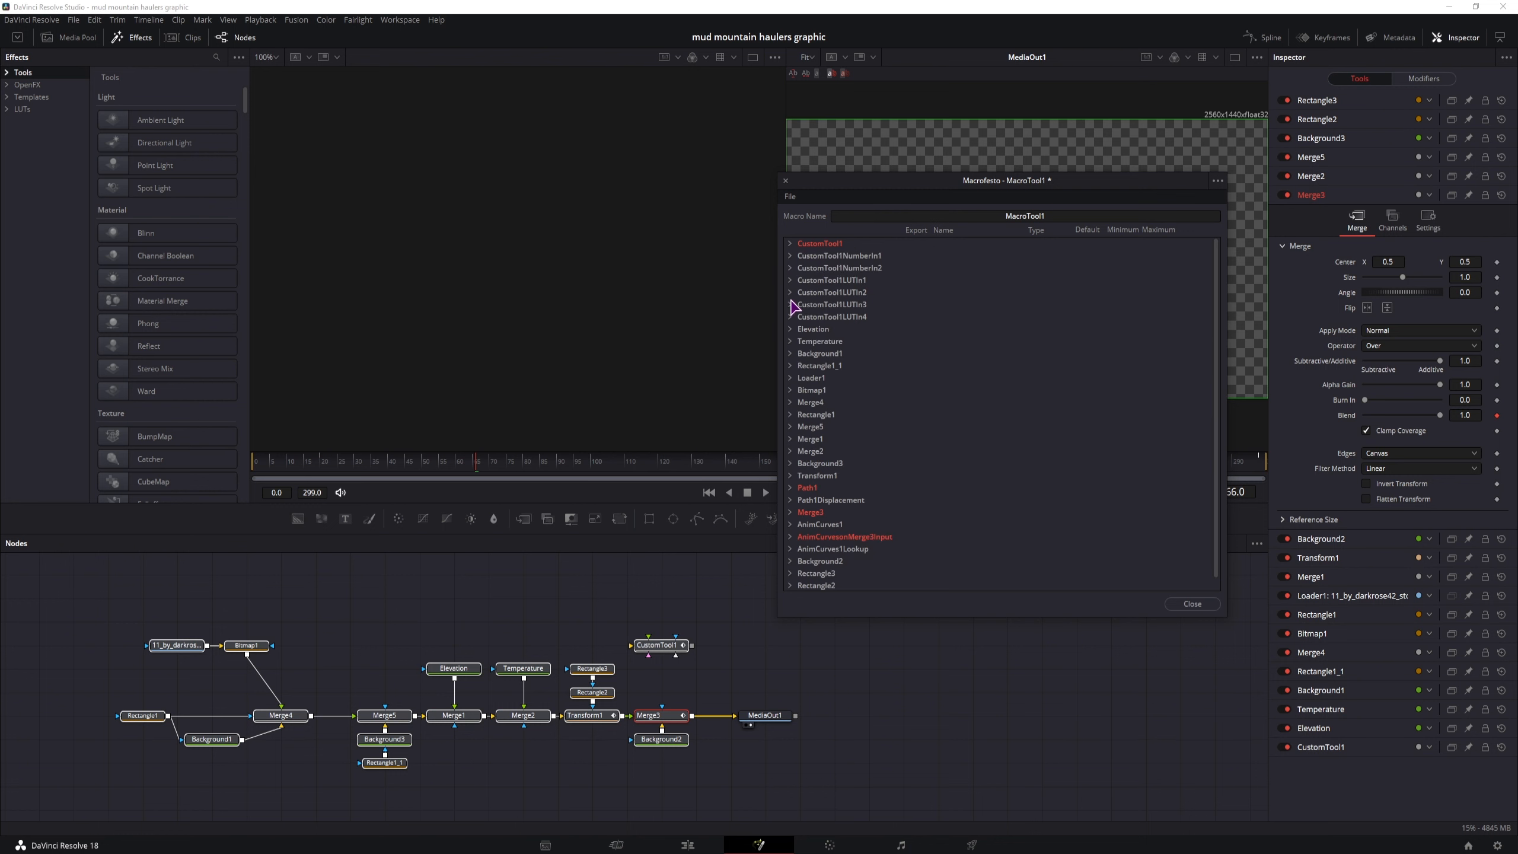
# Export the Elevation text node's Styled Text, Font, Style, red, green, blue and alpha color values, and Size
pyautogui.click(790, 329)
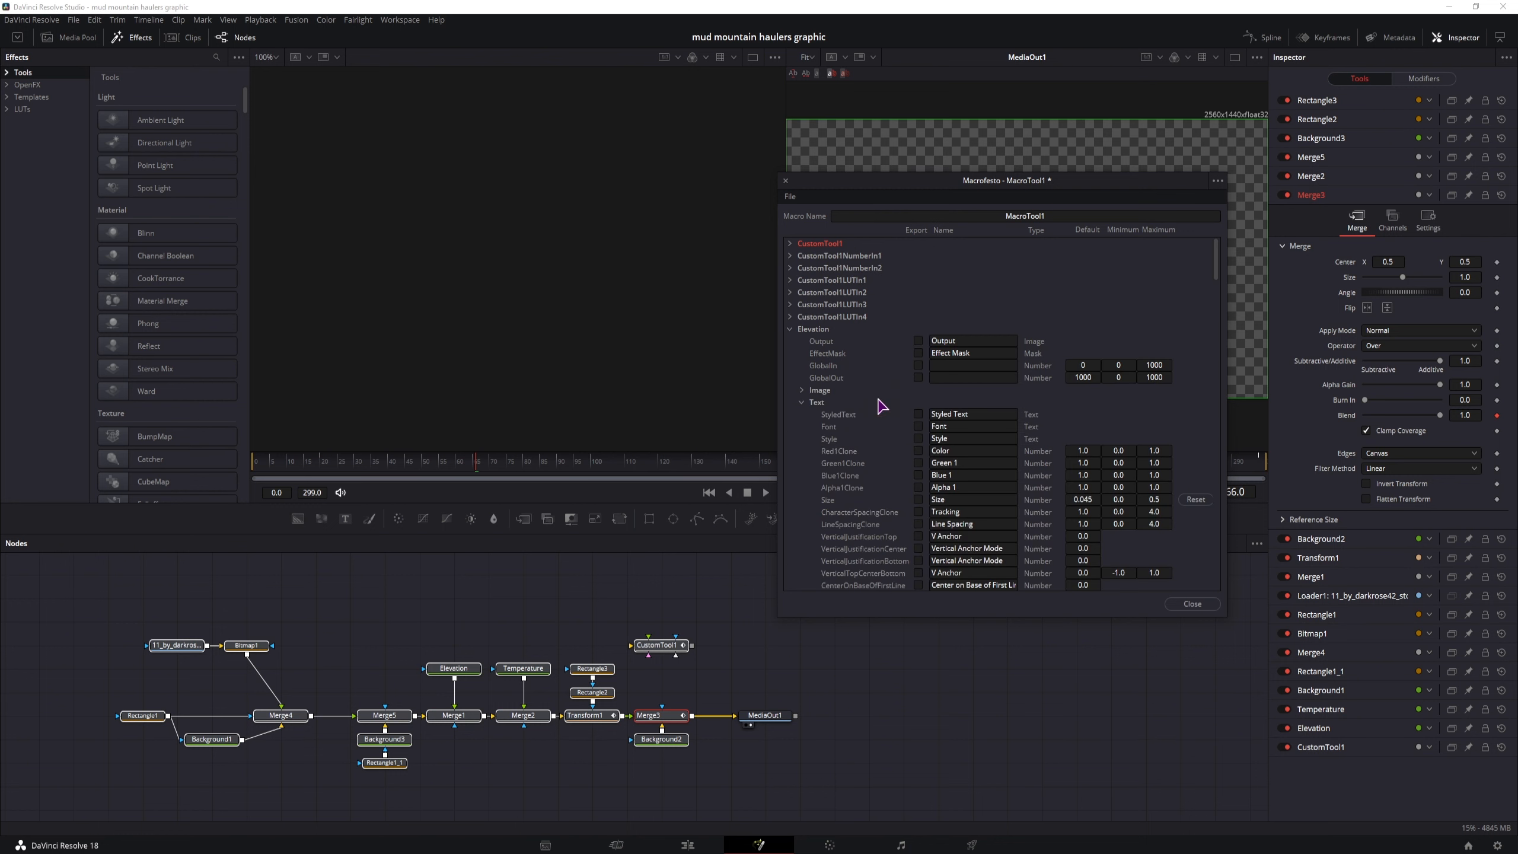
pyautogui.click(918, 426)
pyautogui.click(917, 438)
pyautogui.click(917, 450)
pyautogui.click(918, 463)
pyautogui.click(918, 475)
pyautogui.click(917, 487)
pyautogui.click(918, 499)
pyautogui.click(917, 414)
pyautogui.click(789, 329)
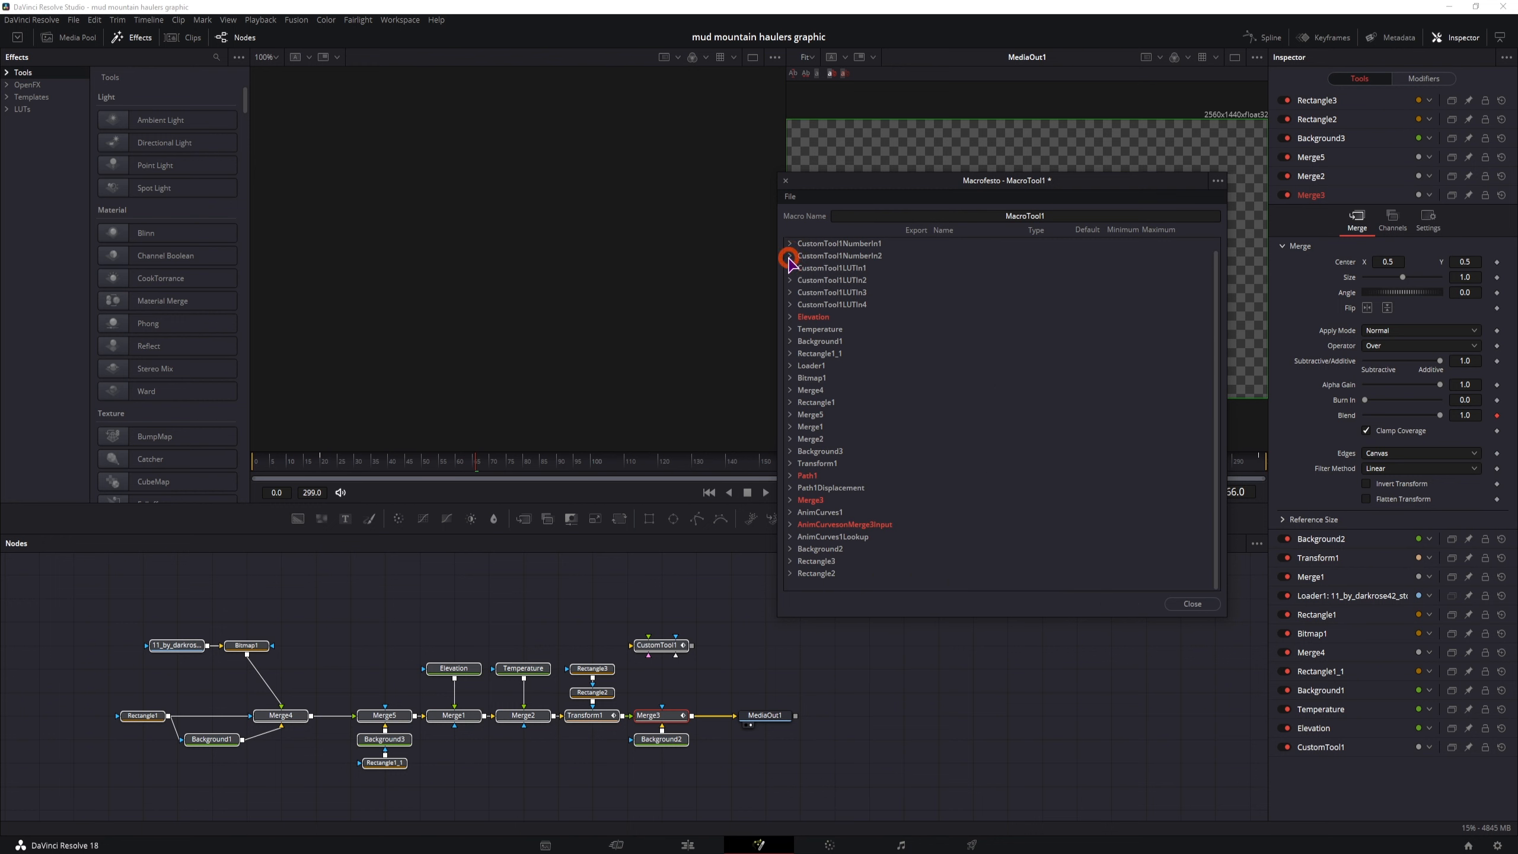
# Export the Temperature text node's parameters from Styled Text through Size, including font, style and color
pyautogui.click(790, 329)
pyautogui.click(801, 391)
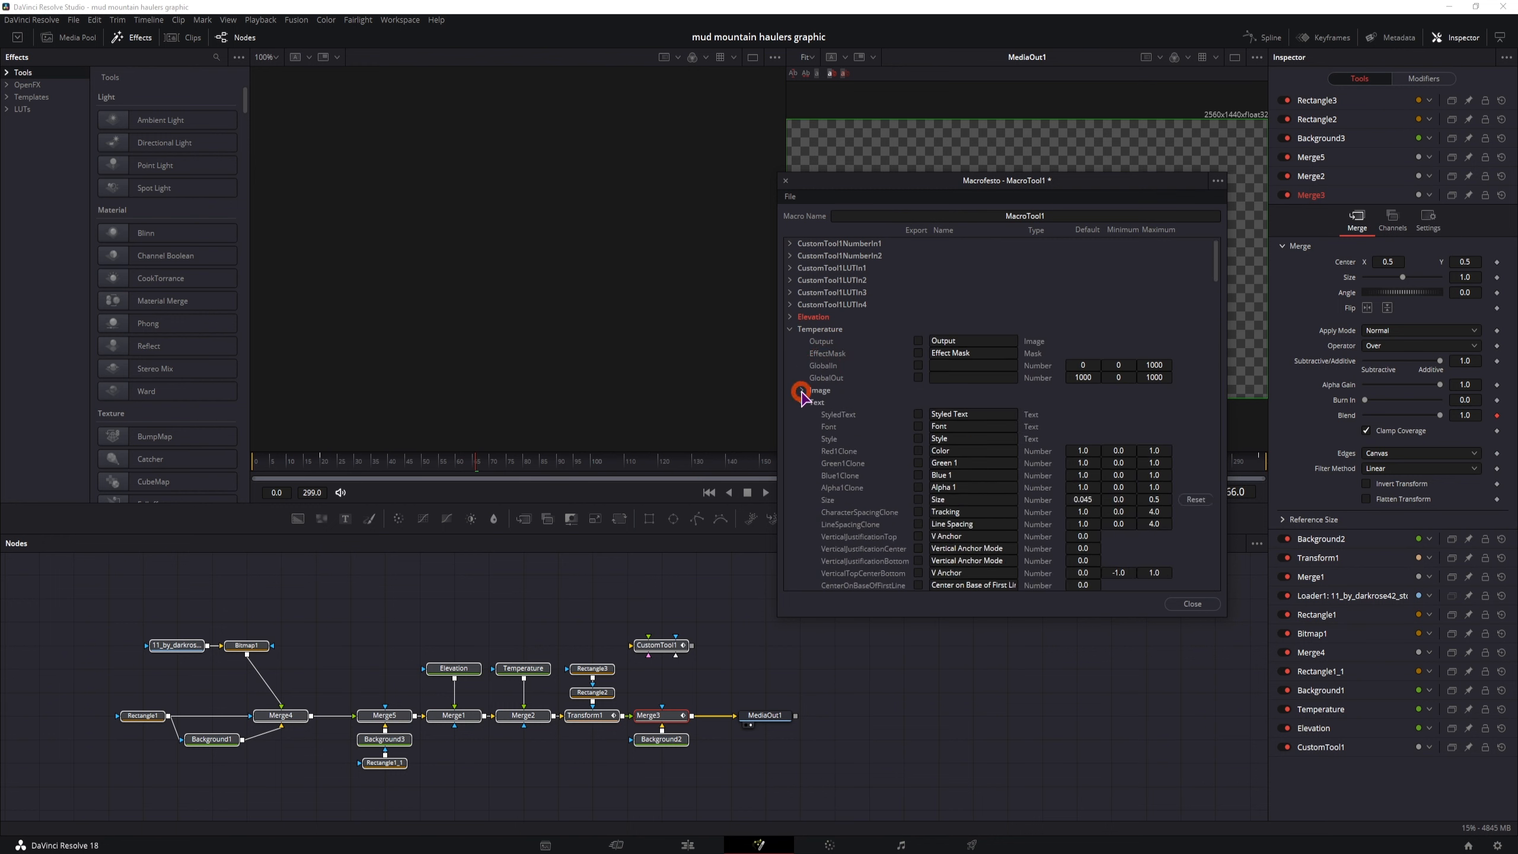
pyautogui.moveTo(917, 419); pyautogui.dragTo(917, 497)
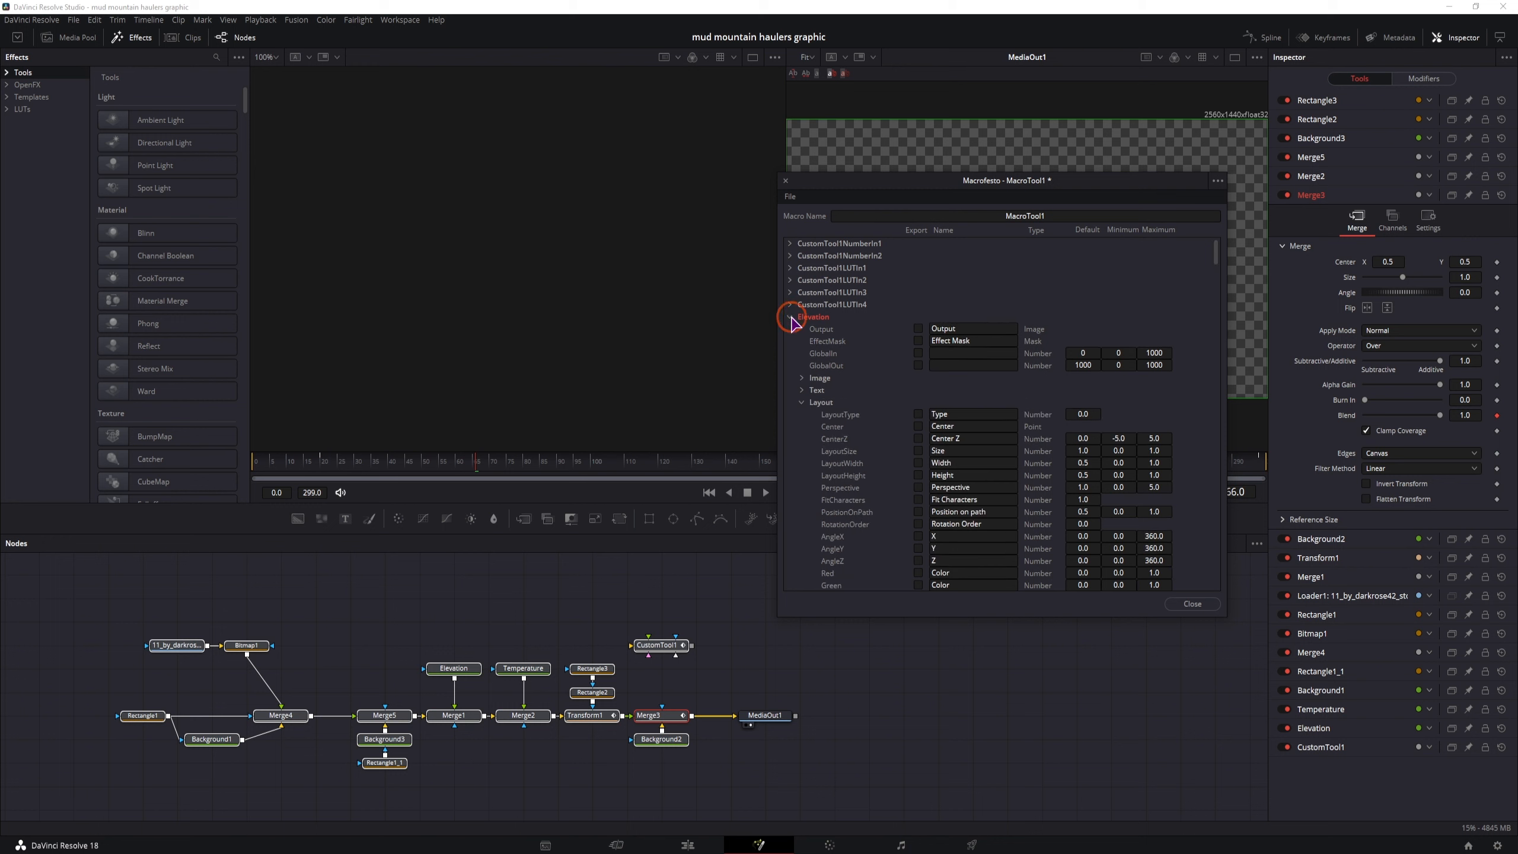
# Find the split-ligatures option of the Temperature node, export its SplitLigatures parameter and rename it Celsius or Fahrenheit
pyautogui.doubleClick(519, 675)
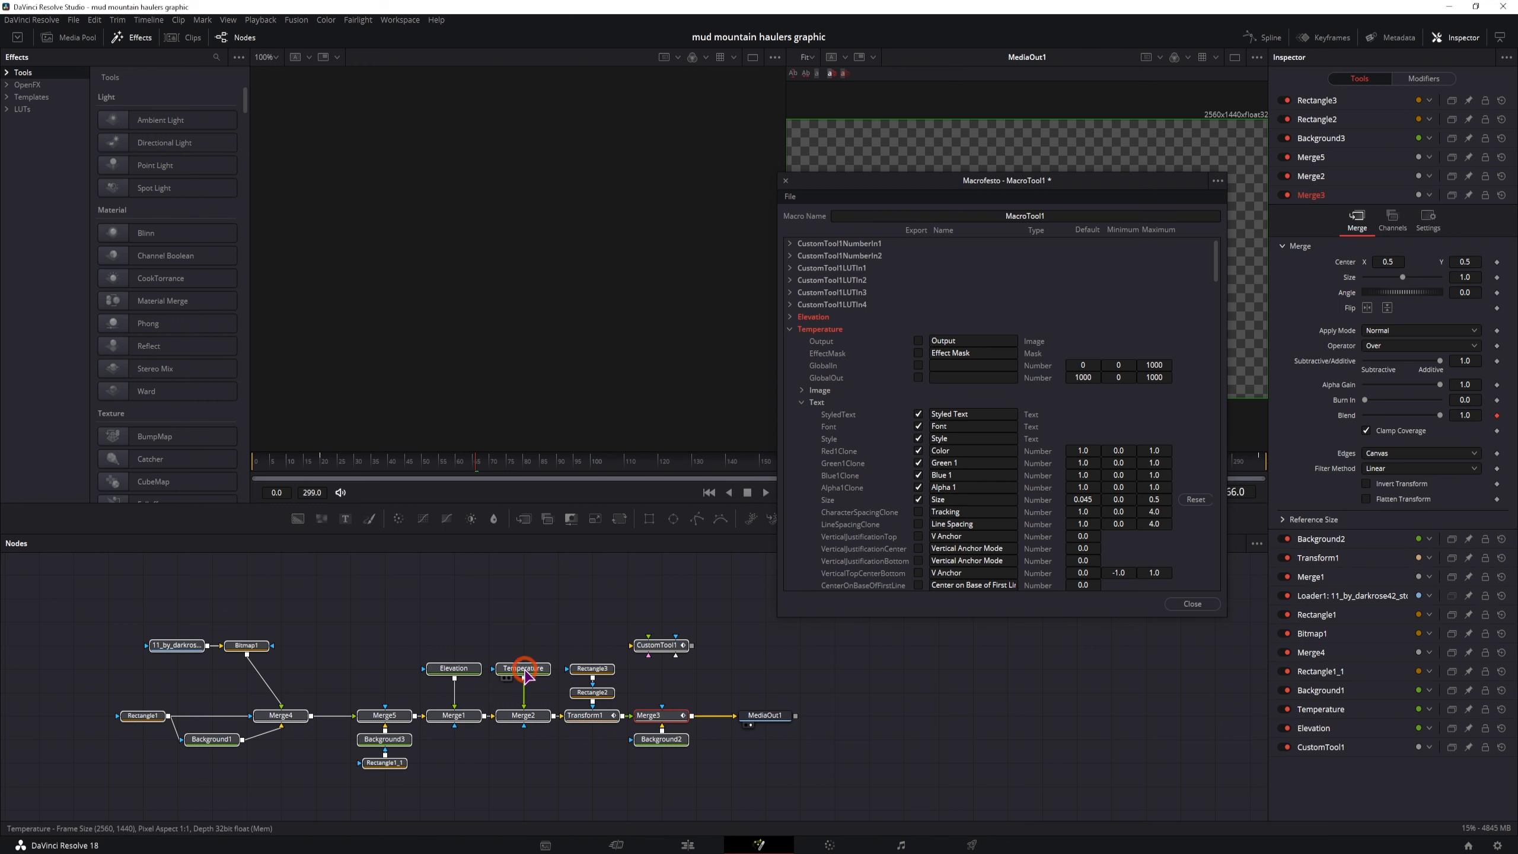
pyautogui.scroll(-2, 1352, 559)
pyautogui.click(1411, 739)
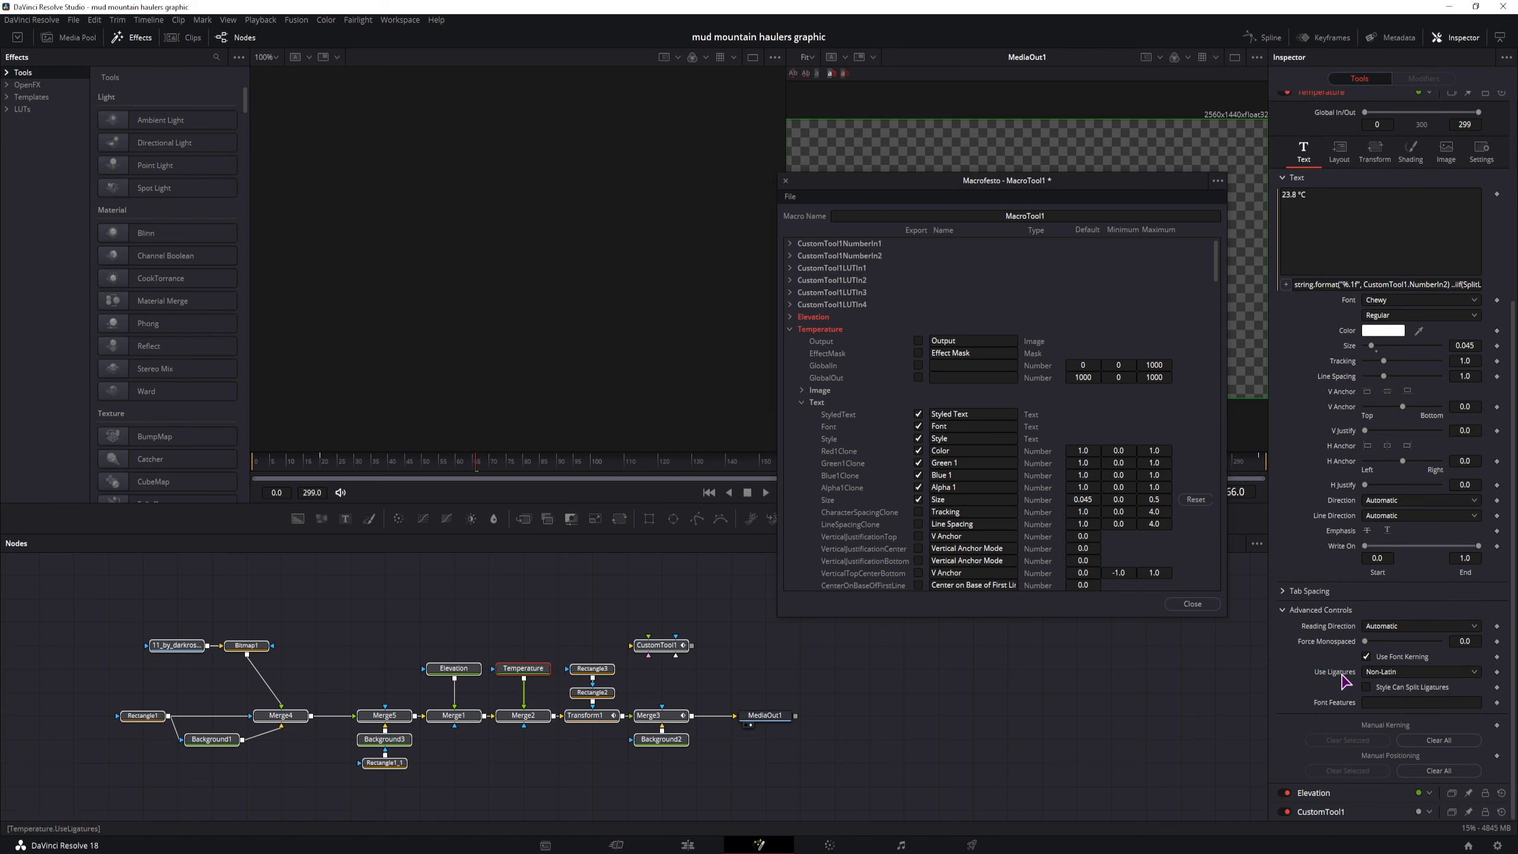
pyautogui.scroll(-12, 956, 445)
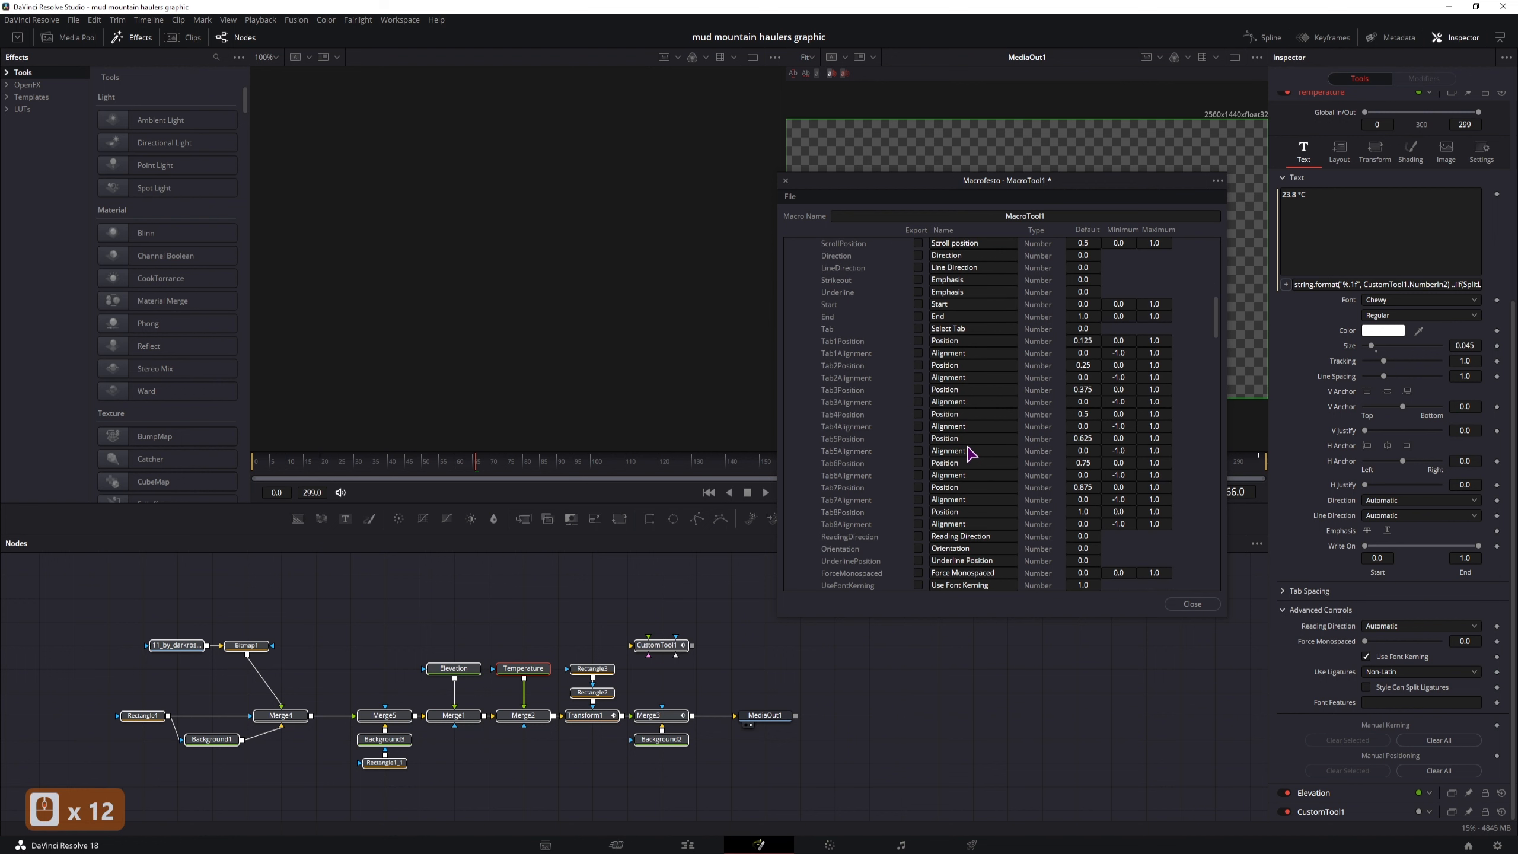
pyautogui.scroll(-3, 969, 454)
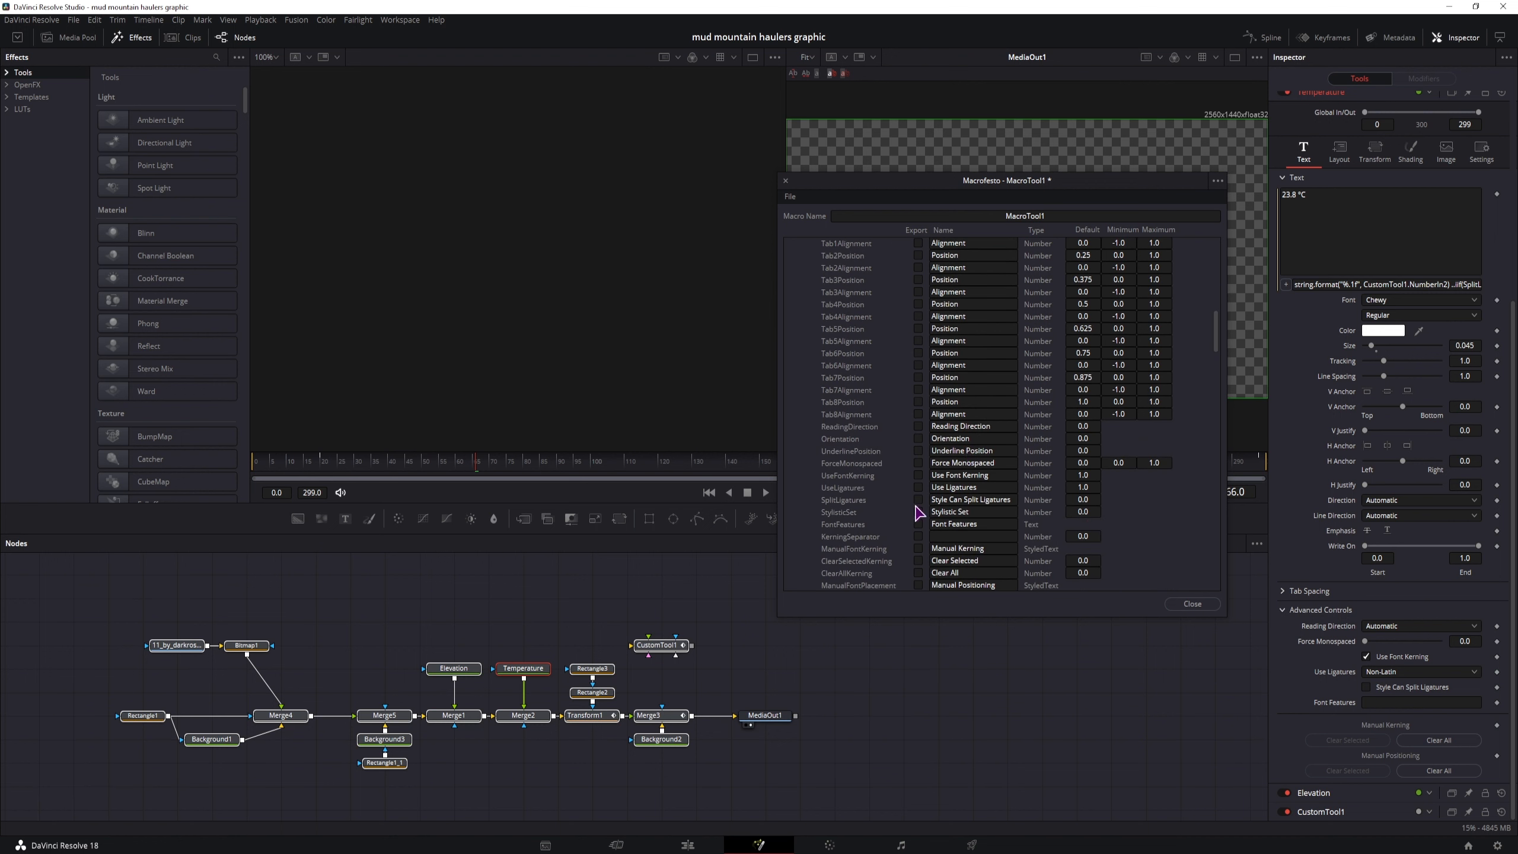
pyautogui.click(918, 499)
pyautogui.click(966, 499)
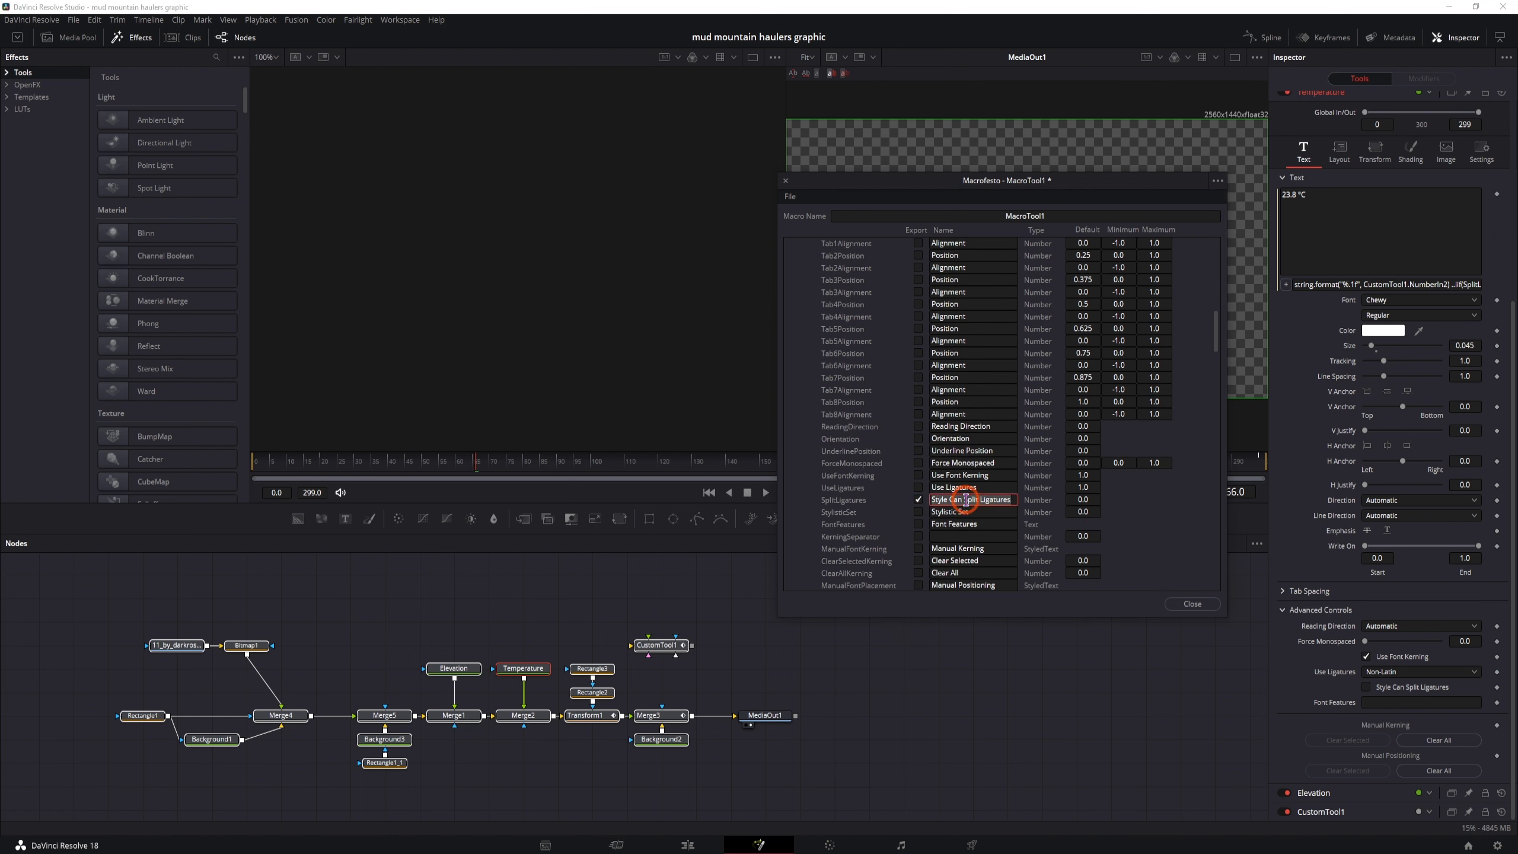
pyautogui.hotkey('shift', 'Home')
pyautogui.write('Celsius or Fahrenheit')
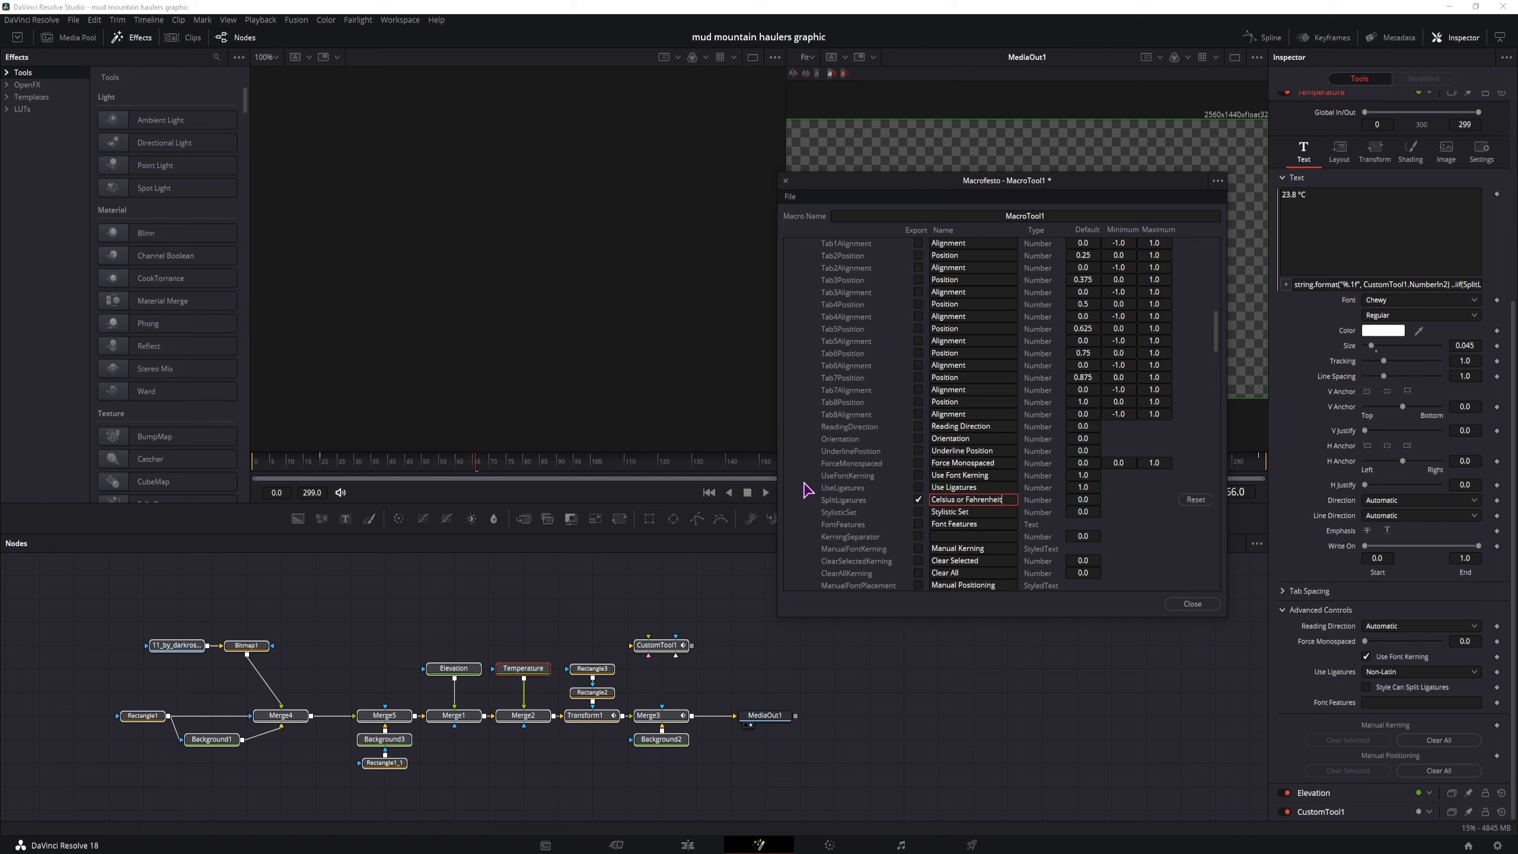
pyautogui.scroll(17, 810, 493)
pyautogui.click(789, 342)
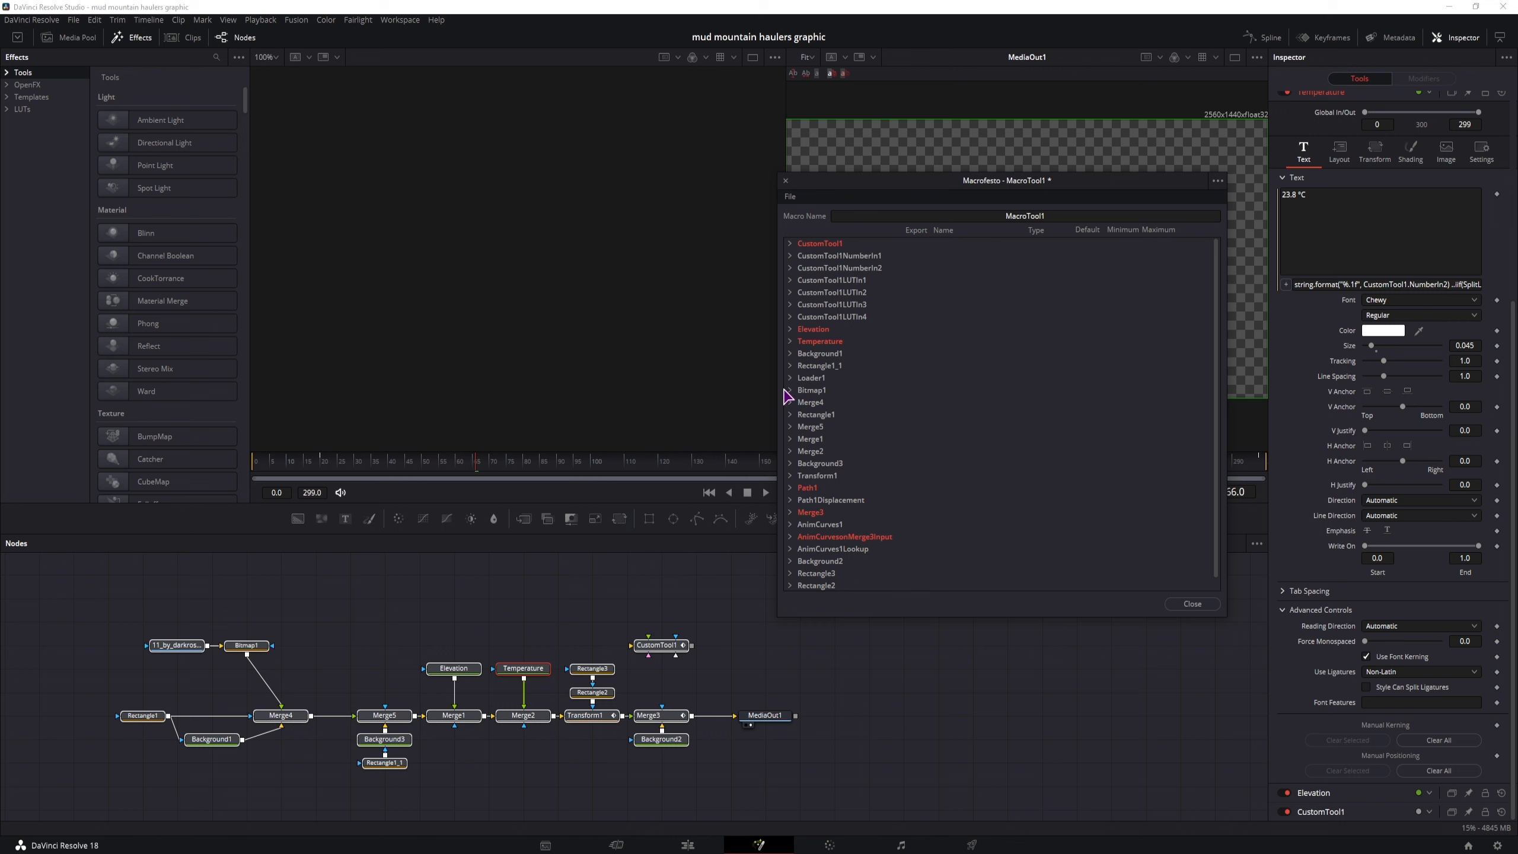
# Export Background1's top-left red, green, blue and alpha color parameters in the macro
pyautogui.click(790, 354)
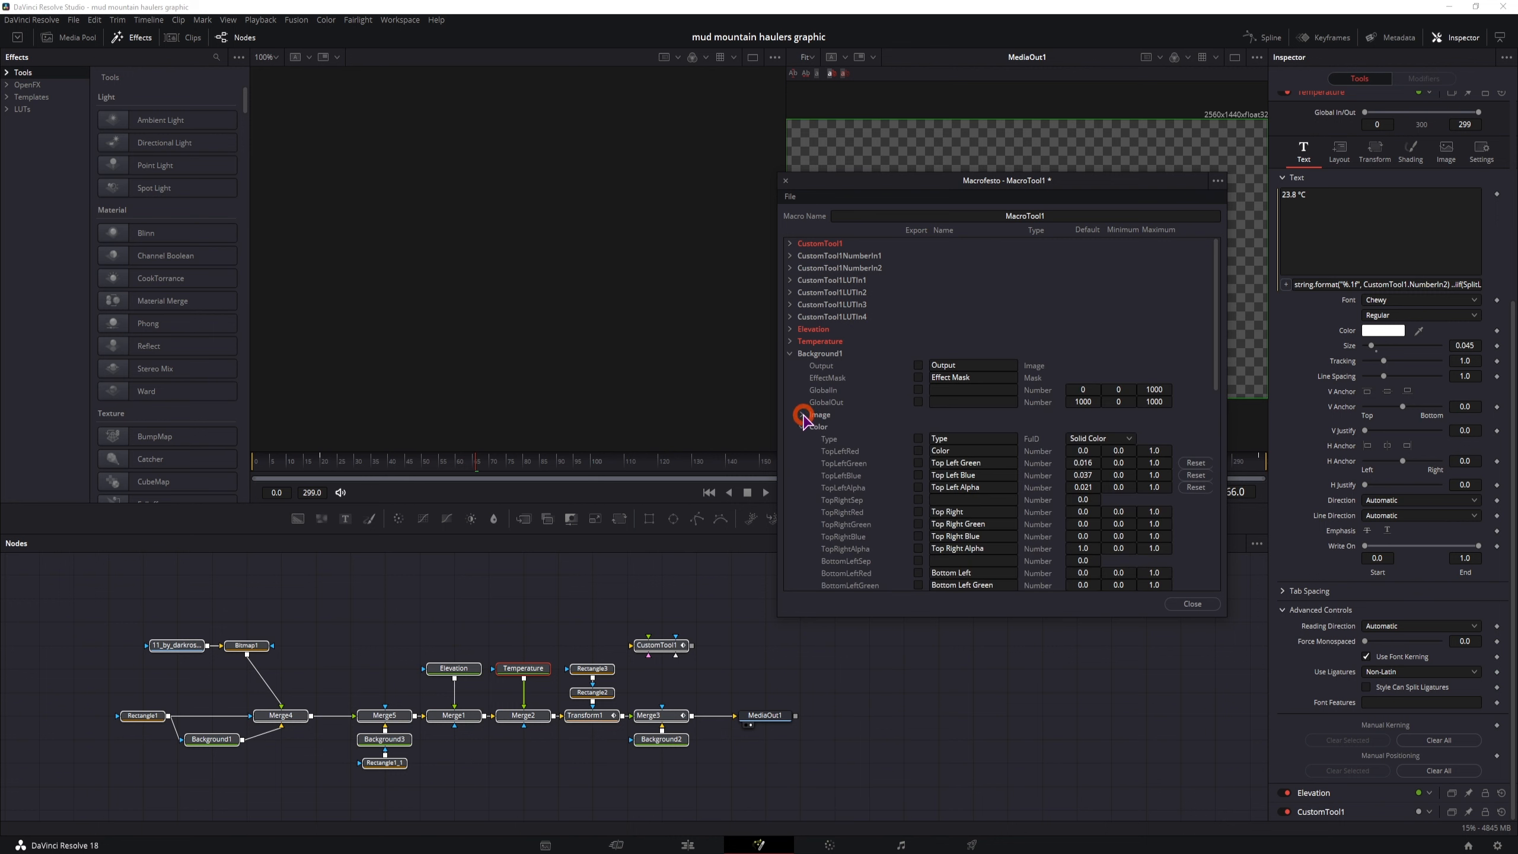
pyautogui.click(917, 463)
pyautogui.click(918, 475)
pyautogui.click(918, 487)
pyautogui.click(789, 354)
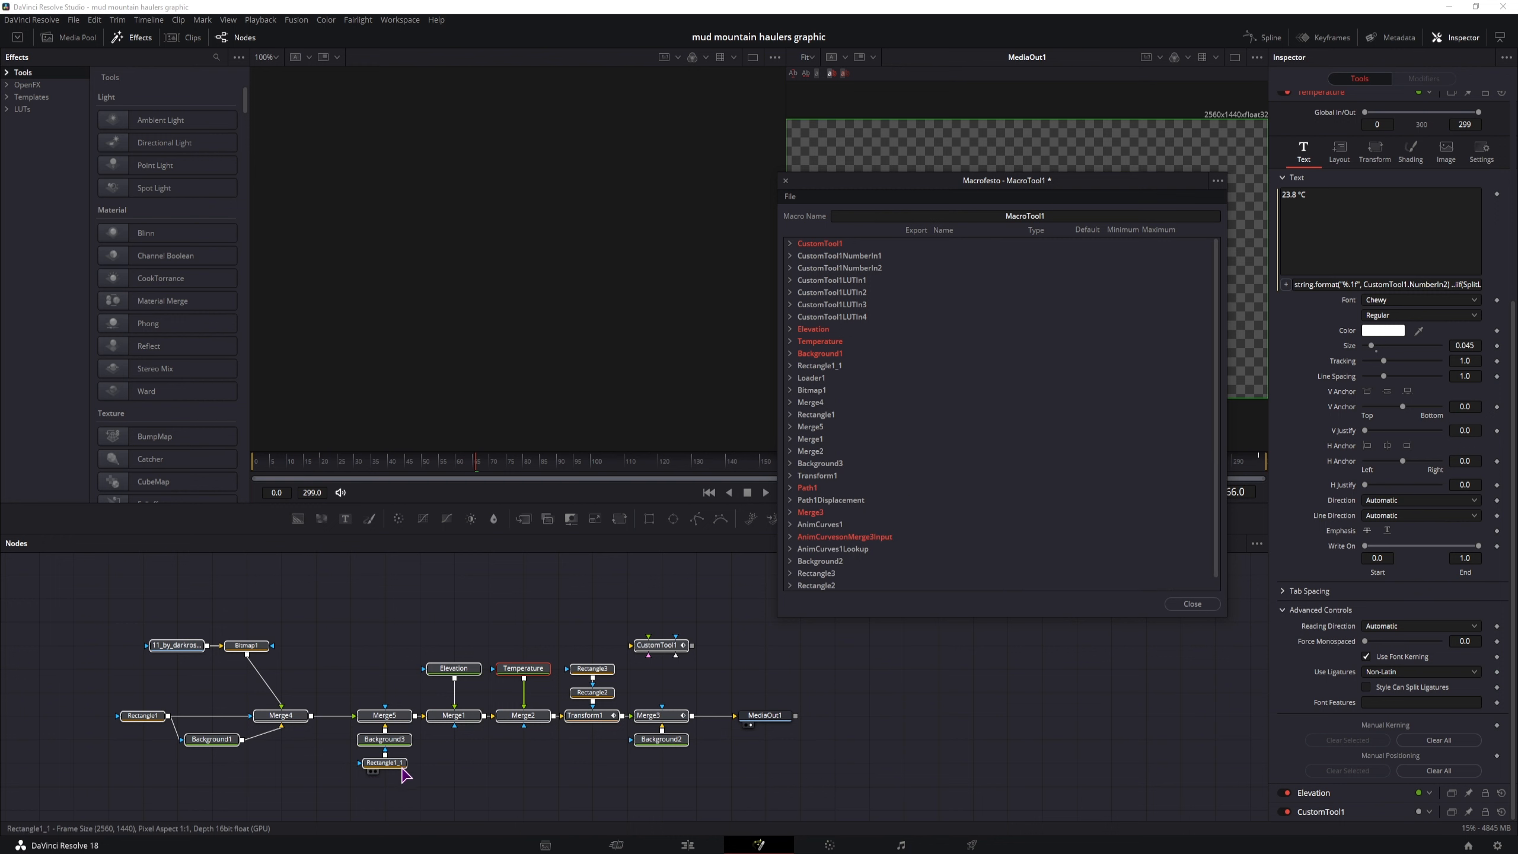
# Export Rectangle1_1's Solid parameter in the macro and rename it Solid or Border
pyautogui.click(789, 366)
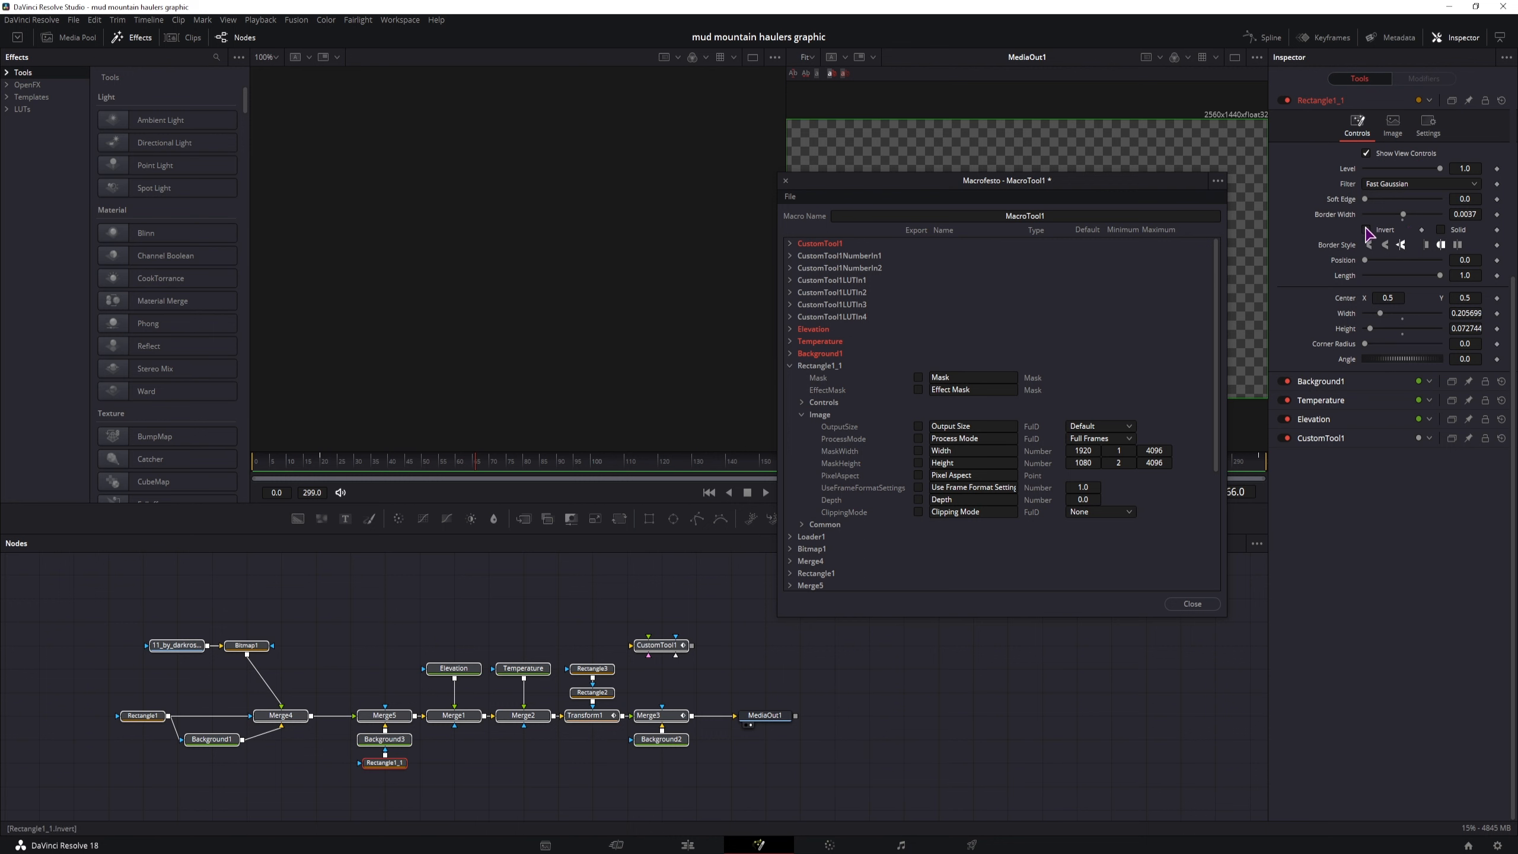
pyautogui.moveTo(1134, 180); pyautogui.dragTo(1091, 404)
pyautogui.scroll(-1, 988, 610)
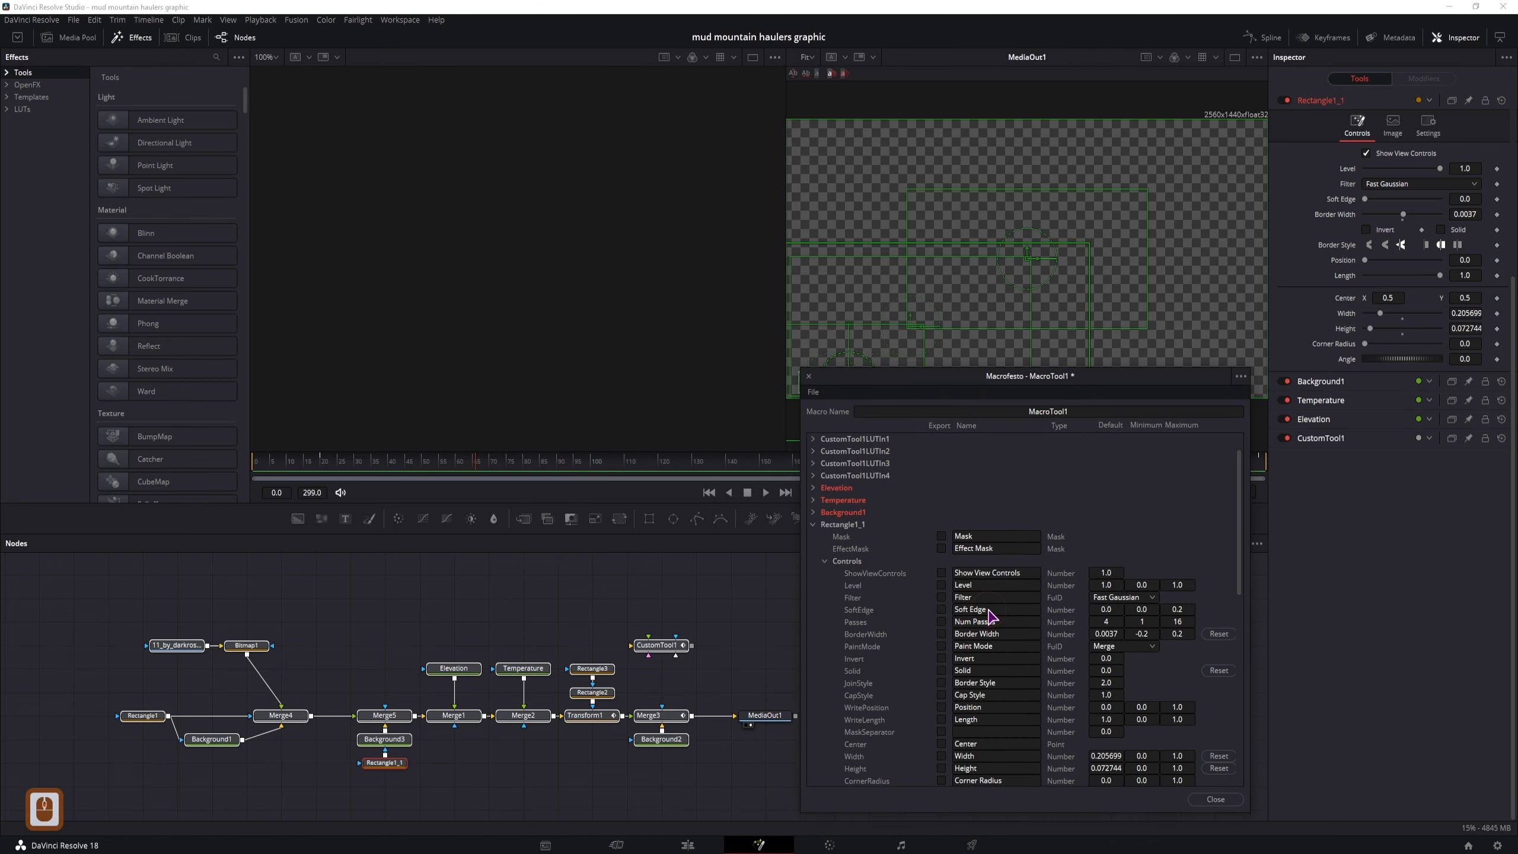
pyautogui.click(941, 670)
pyautogui.click(996, 669)
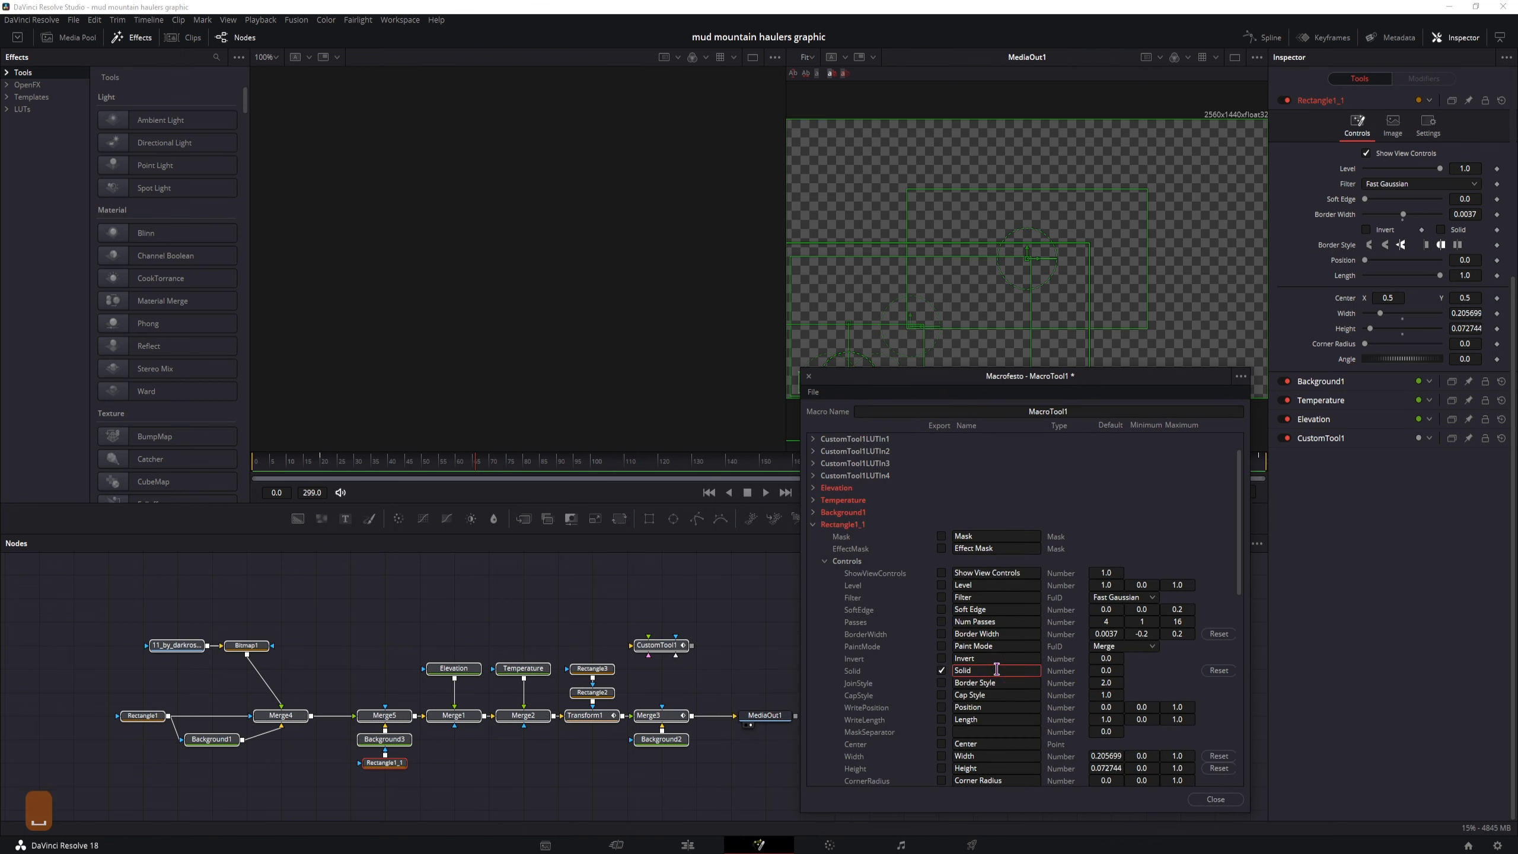
pyautogui.write('or Border')
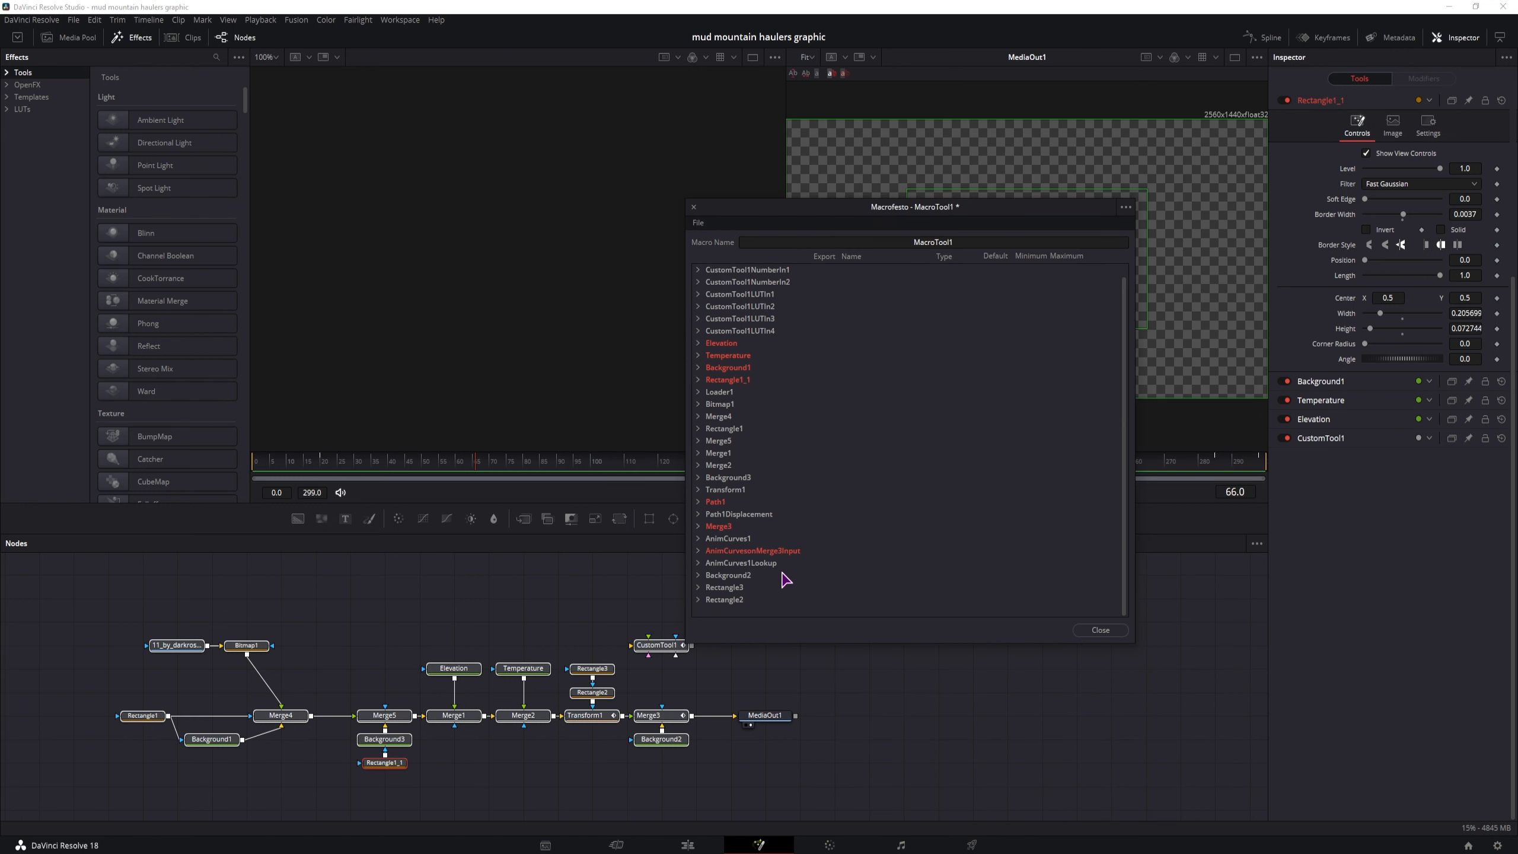
# Save the macro as a group named Temps And Elevation 1 in Templates > Edit > Titles, and close the macro editor
pyautogui.click(697, 224)
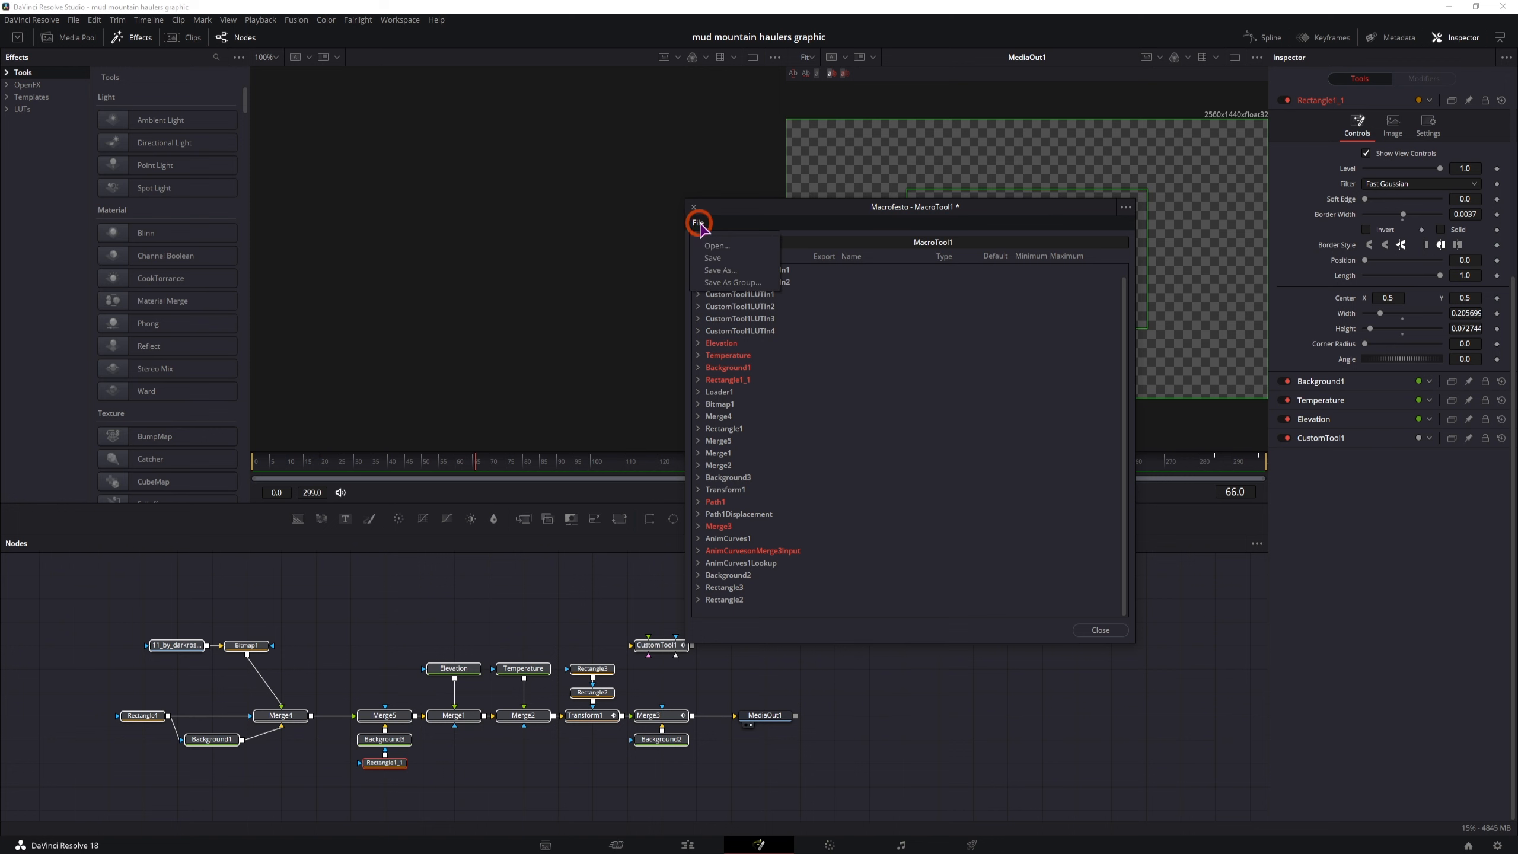
pyautogui.click(734, 283)
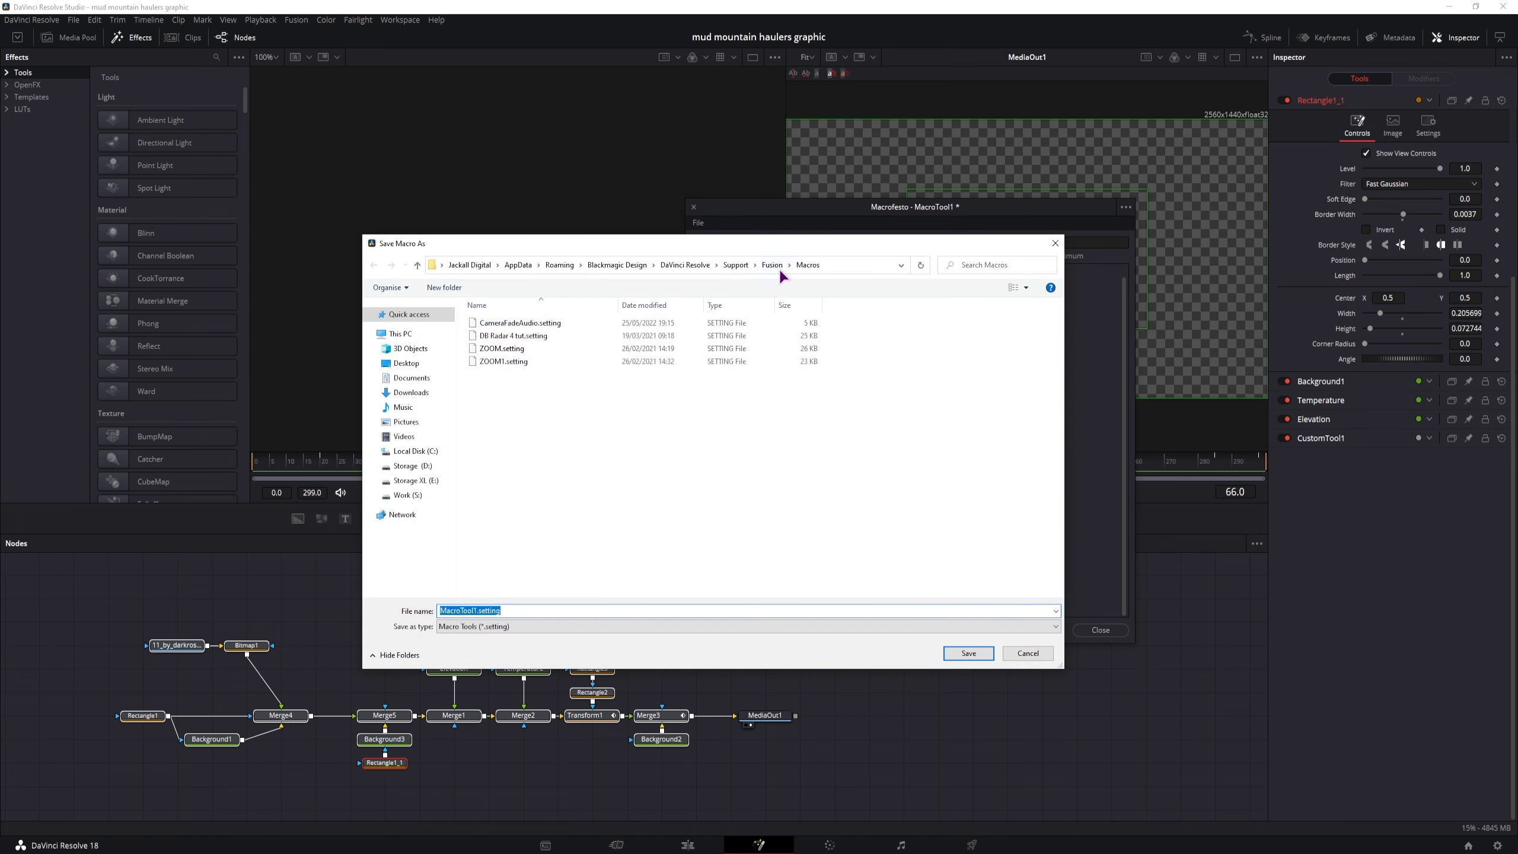
pyautogui.click(769, 266)
pyautogui.doubleClick(494, 541)
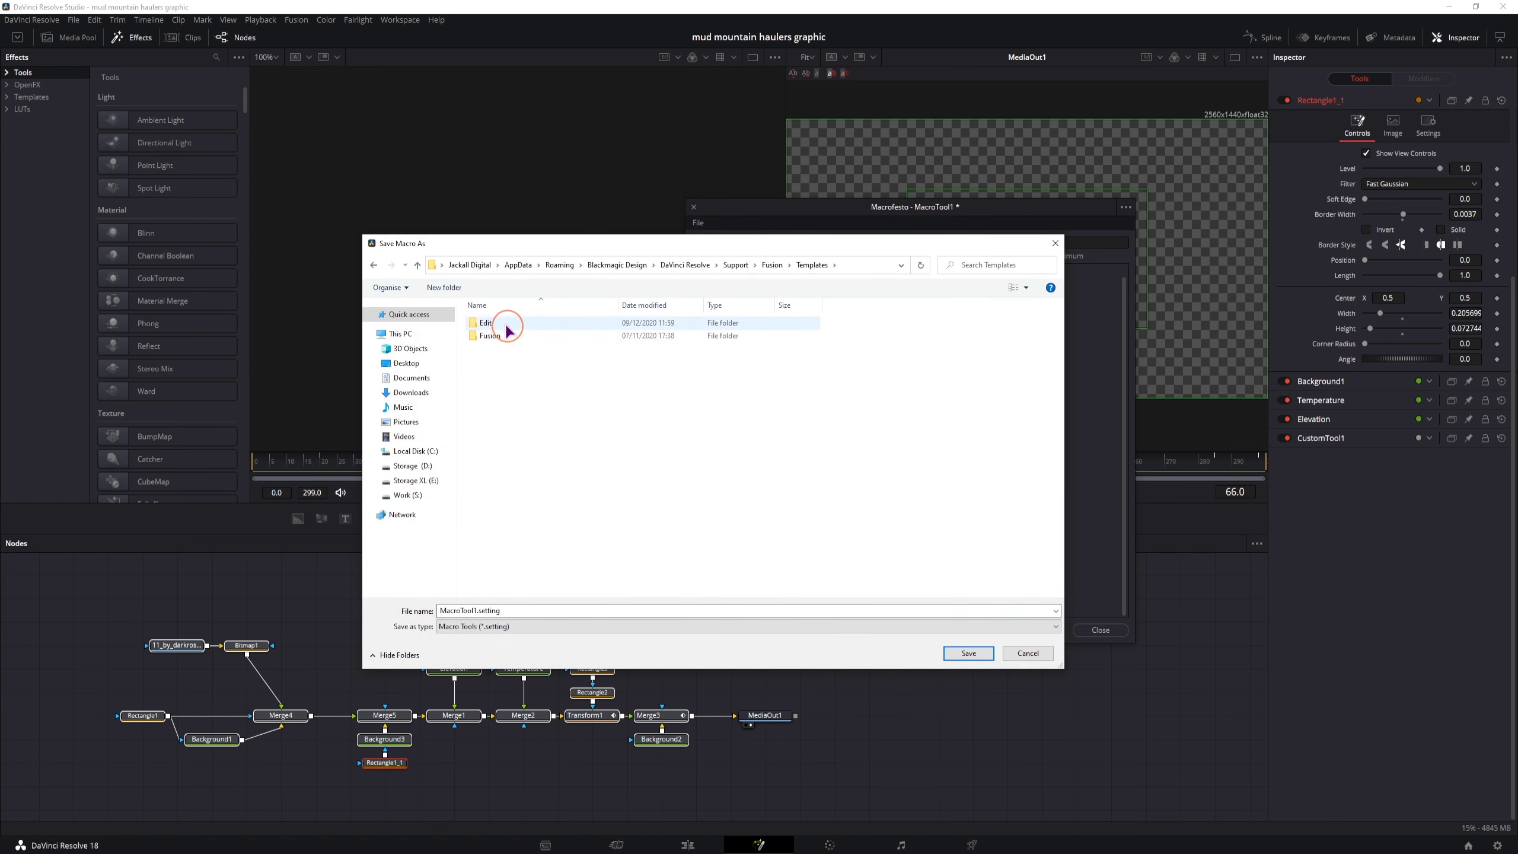
pyautogui.doubleClick(499, 324)
pyautogui.doubleClick(487, 348)
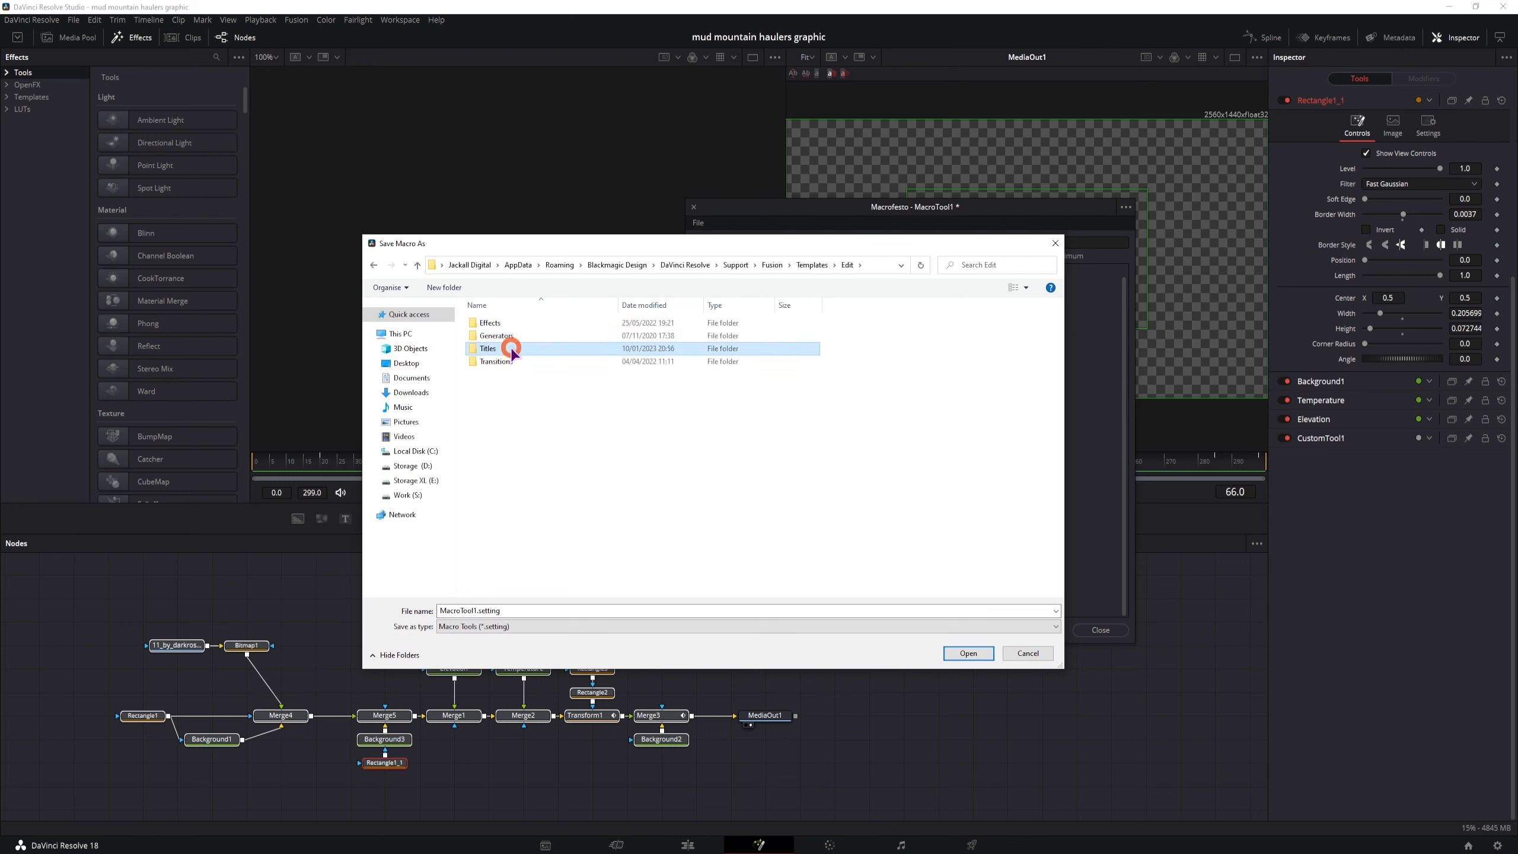
pyautogui.click(523, 513)
pyautogui.click(509, 610)
pyautogui.write('1')
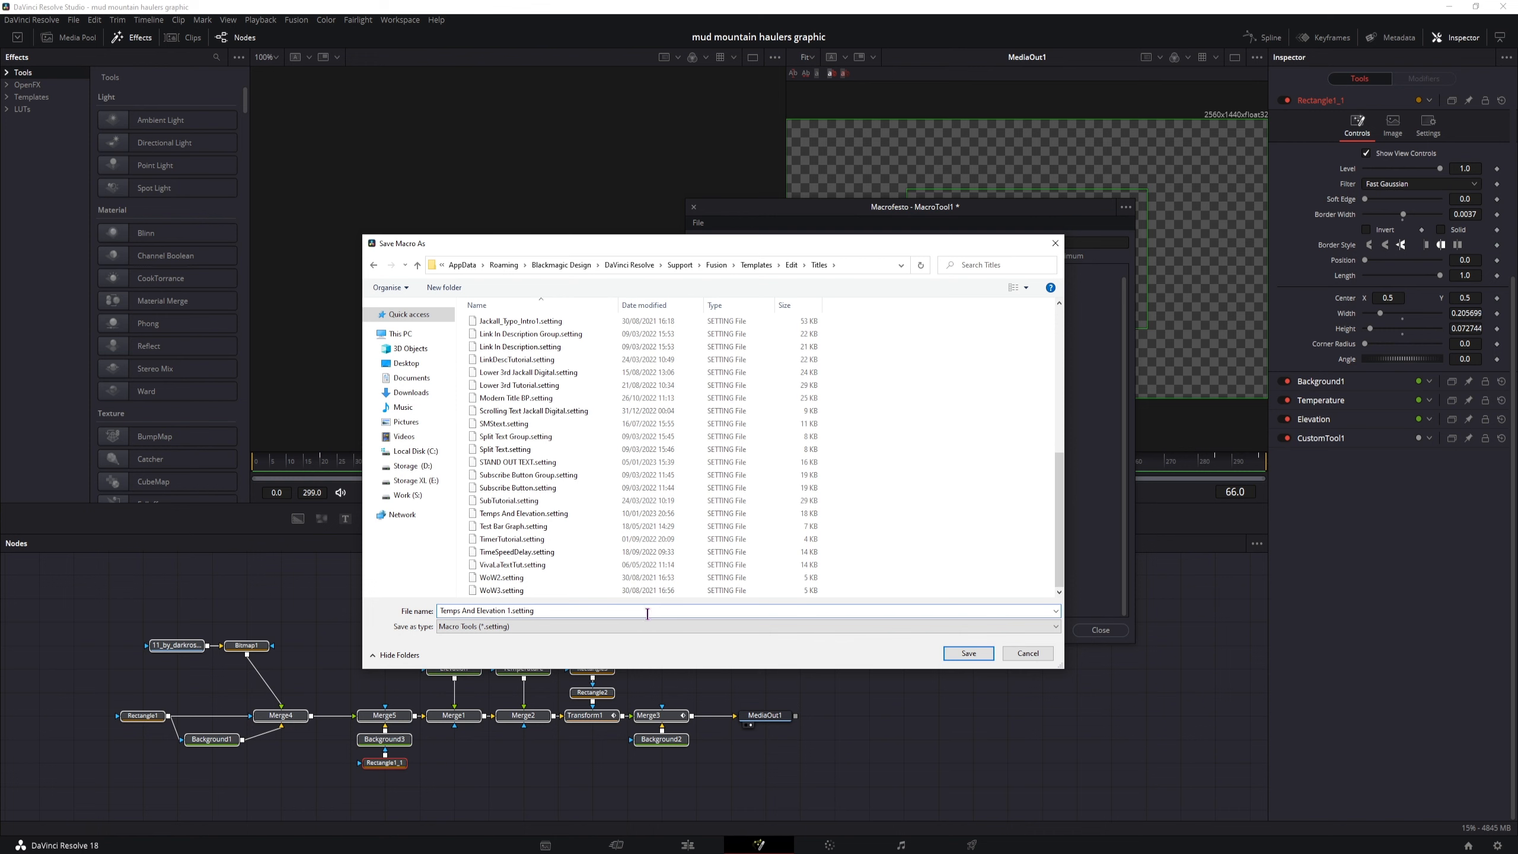
pyautogui.click(949, 652)
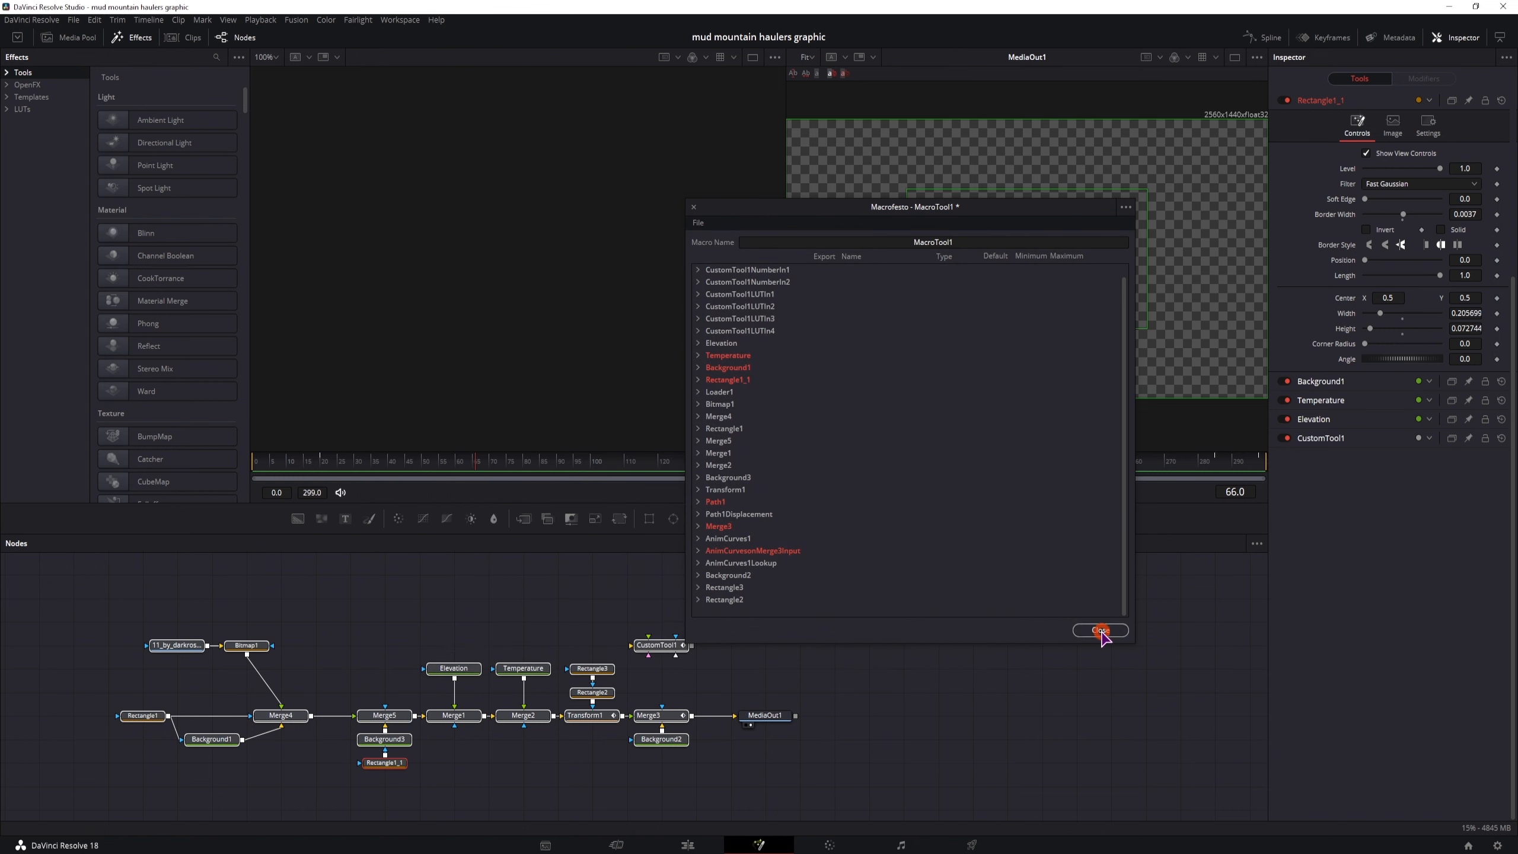
pyautogui.click(1099, 630)
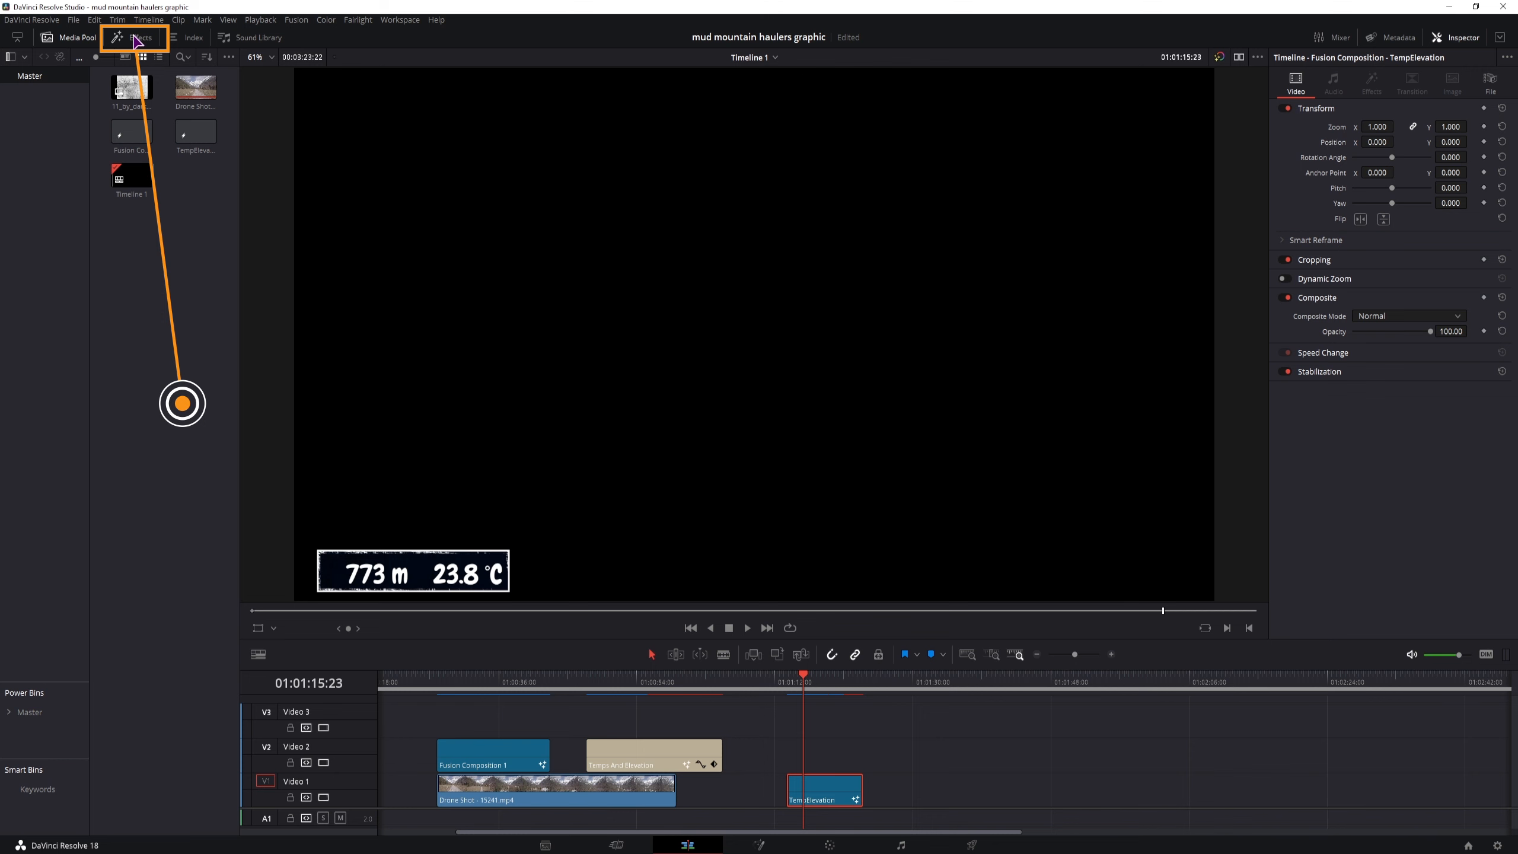
# Search the effects for temps and replace the old Temps And Elevation clip on Video 2 with the Temps And Elevation 1 title
pyautogui.click(137, 40)
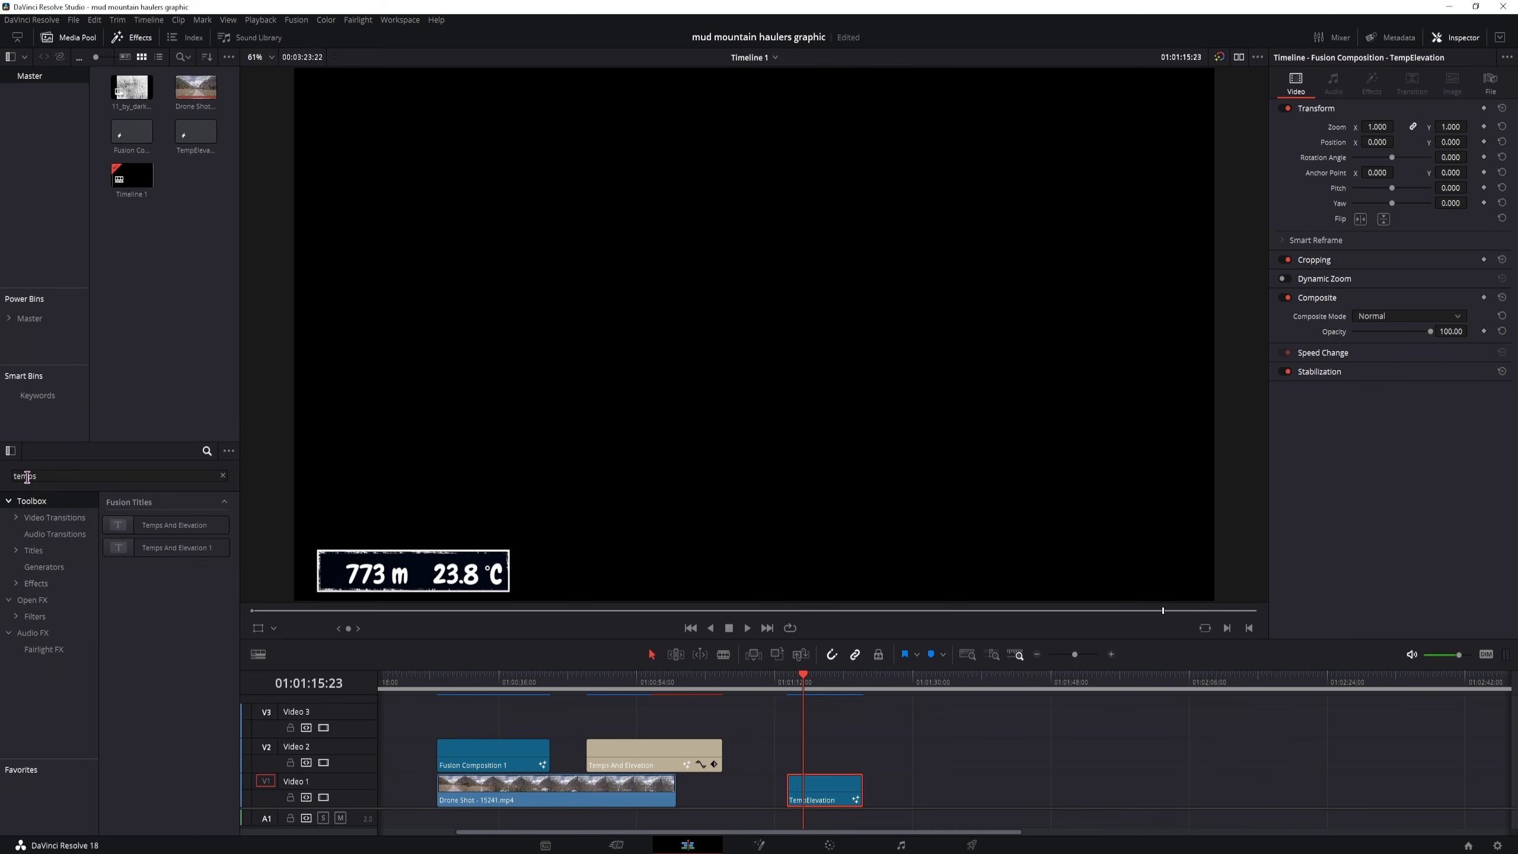
pyautogui.click(50, 477)
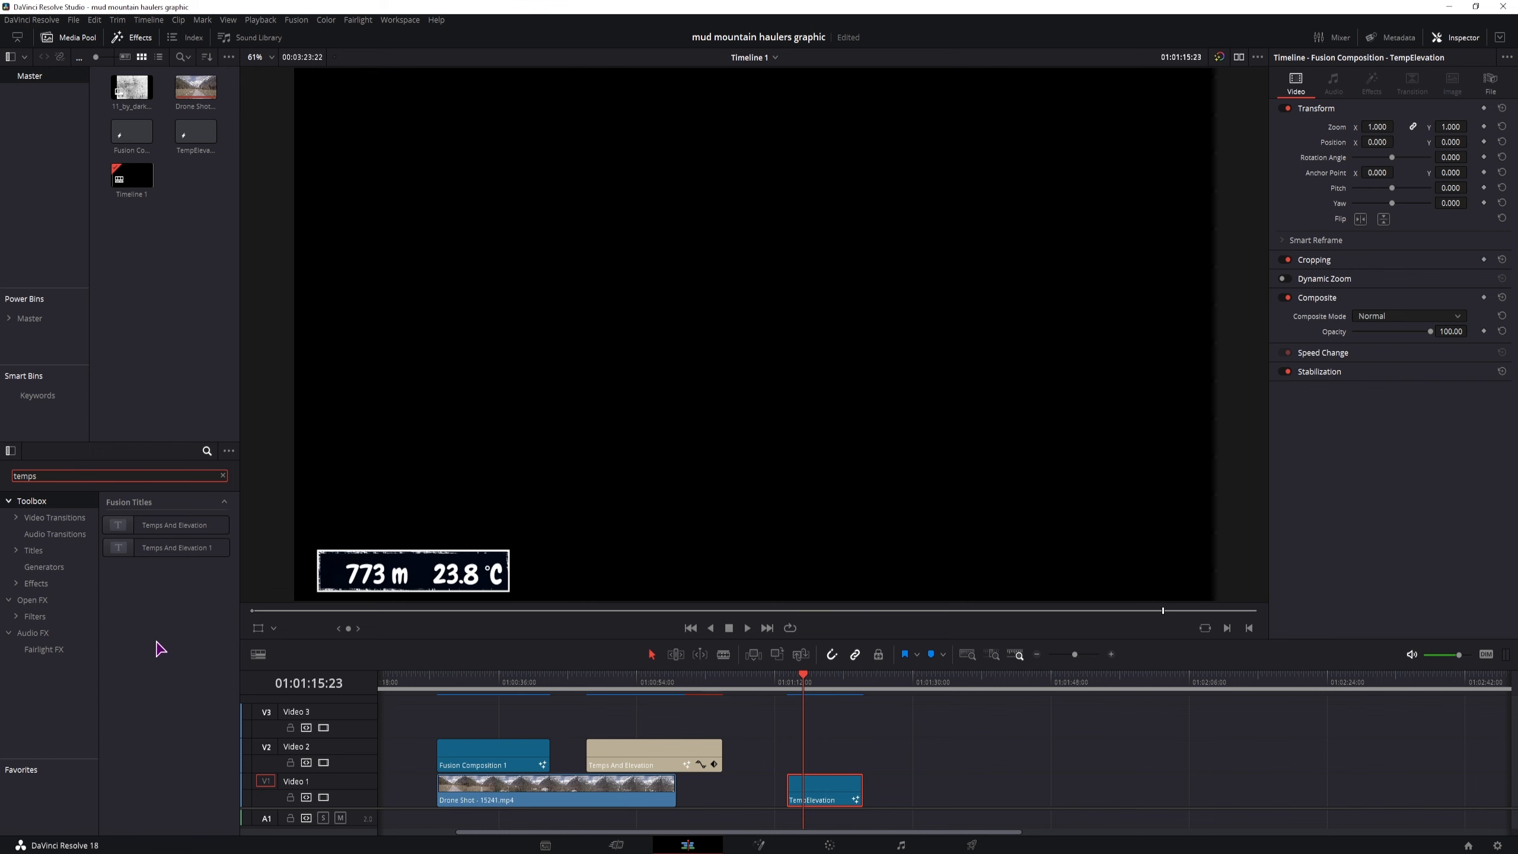
pyautogui.click(597, 754)
pyautogui.press('BackSpace')
pyautogui.moveTo(131, 553); pyautogui.dragTo(600, 755)
pyautogui.click(592, 682)
pyautogui.click(607, 729)
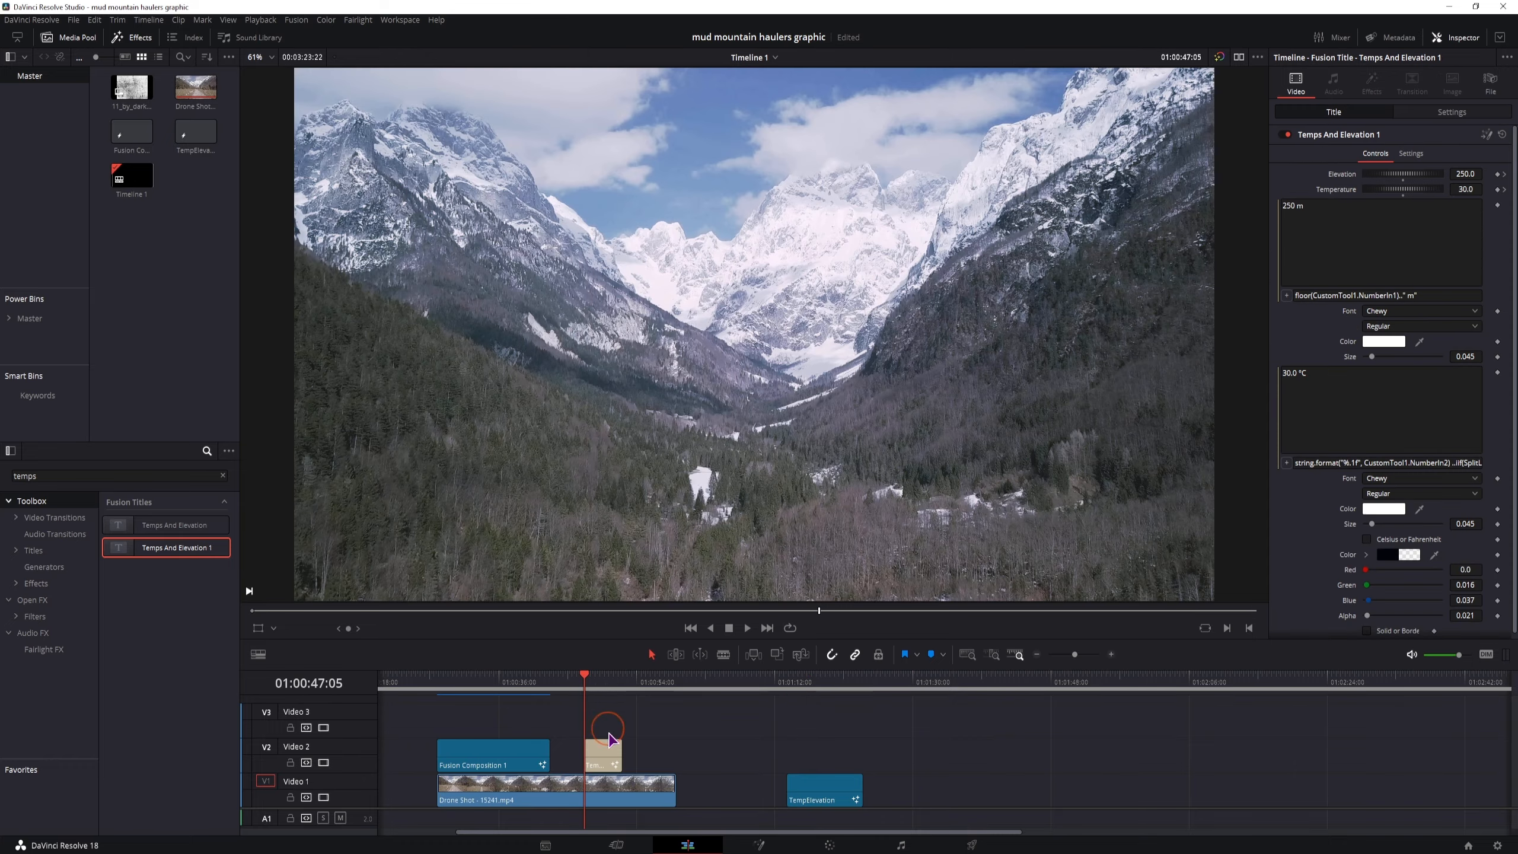
# Extend the title clip to span from the end of Fusion Composition 1 to the end of the drone shot, and preview its animation
pyautogui.press('space')
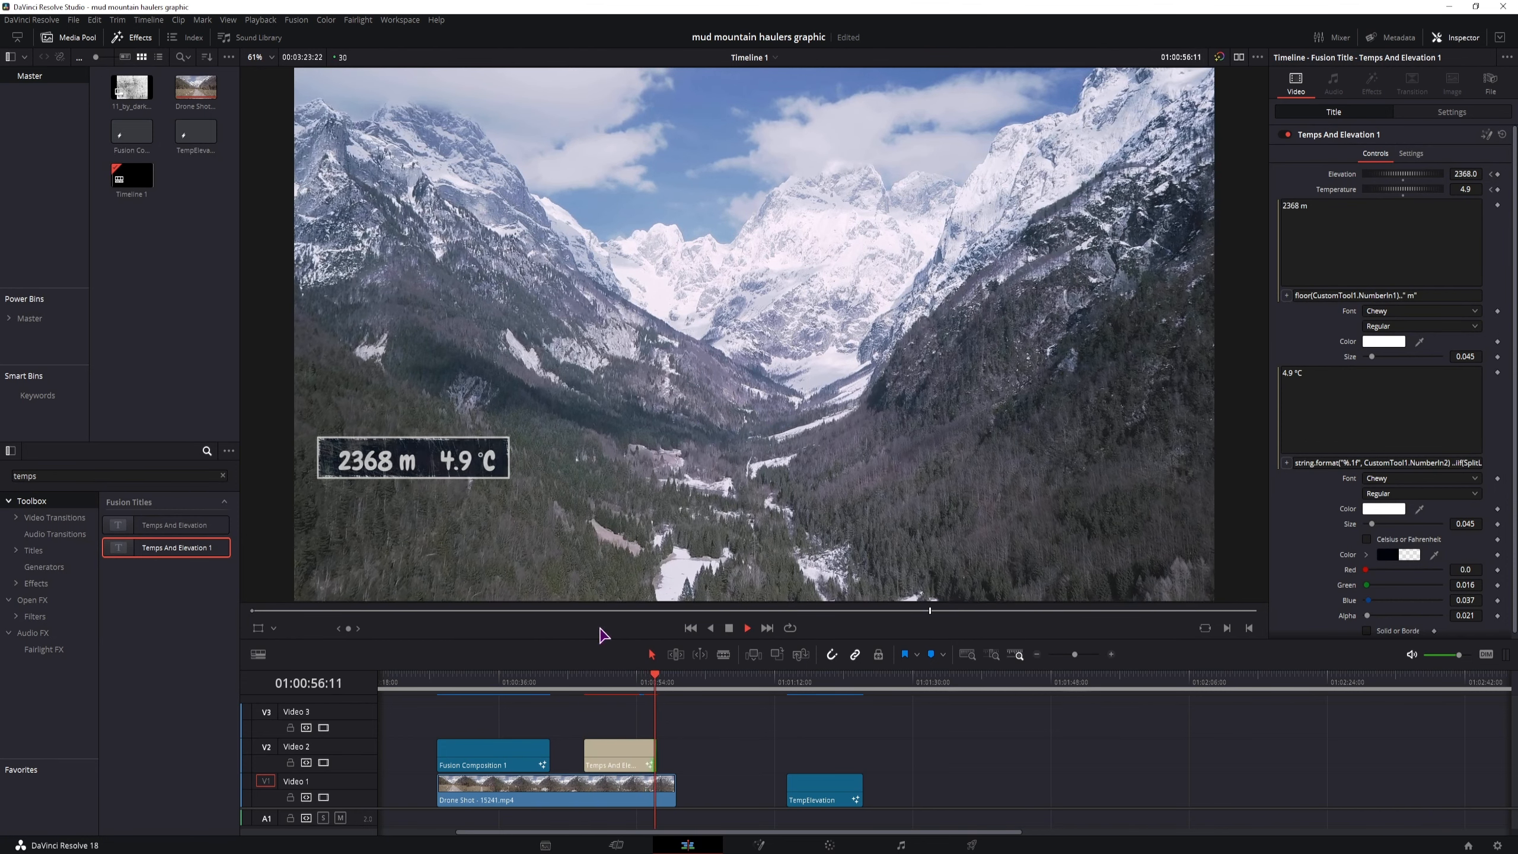
pyautogui.press('space')
pyautogui.moveTo(614, 755); pyautogui.dragTo(674, 754)
pyautogui.click(653, 677)
pyautogui.press('space')
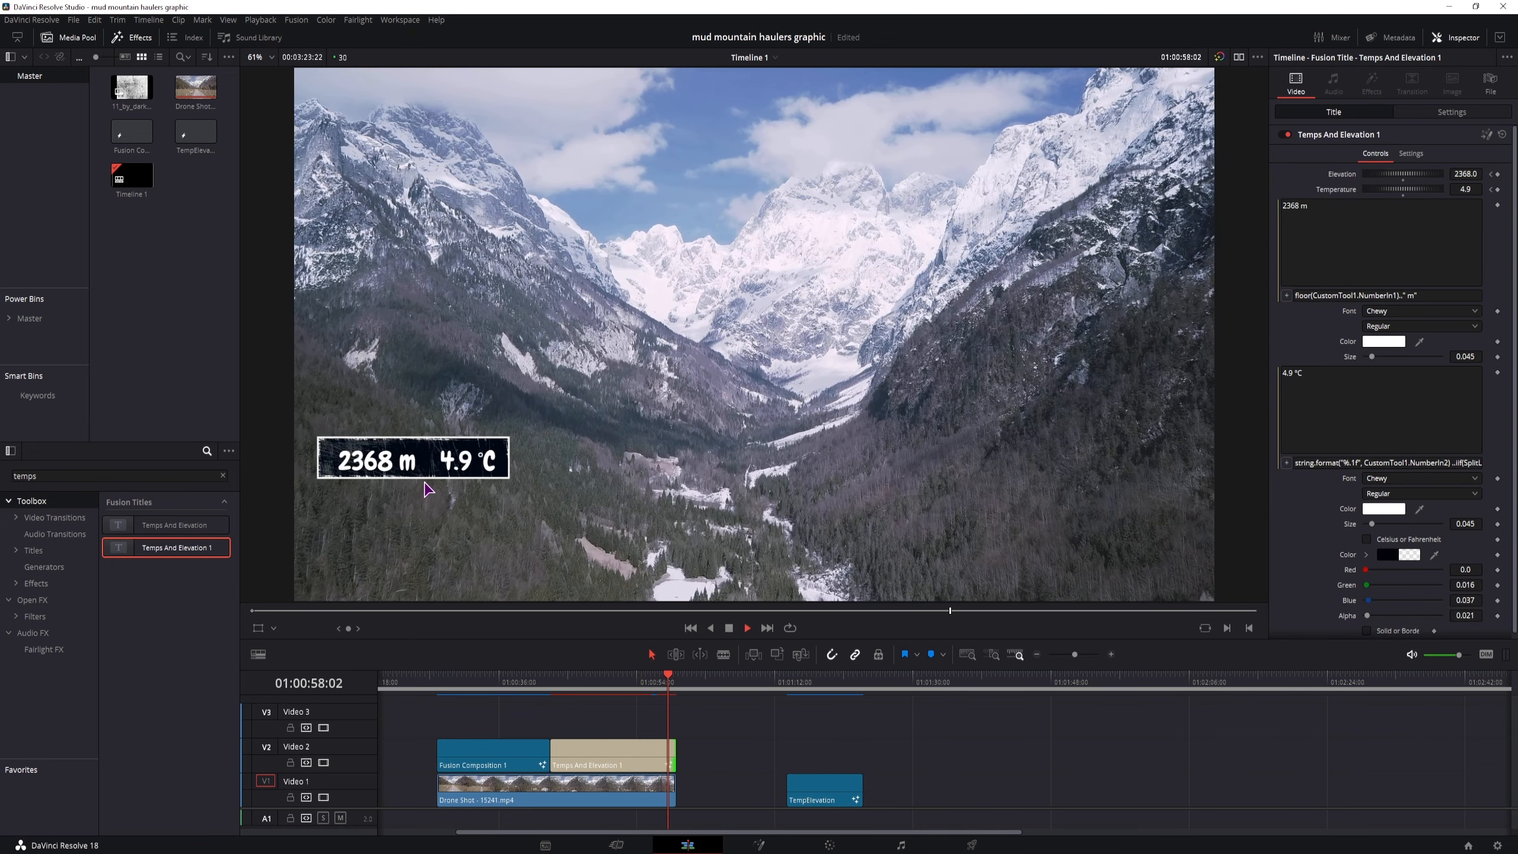
pyautogui.press('space')
# Select the Temps And Elevation 1 clip midway through and try other fonts and a different size for its temperature text
pyautogui.click(599, 681)
pyautogui.click(640, 756)
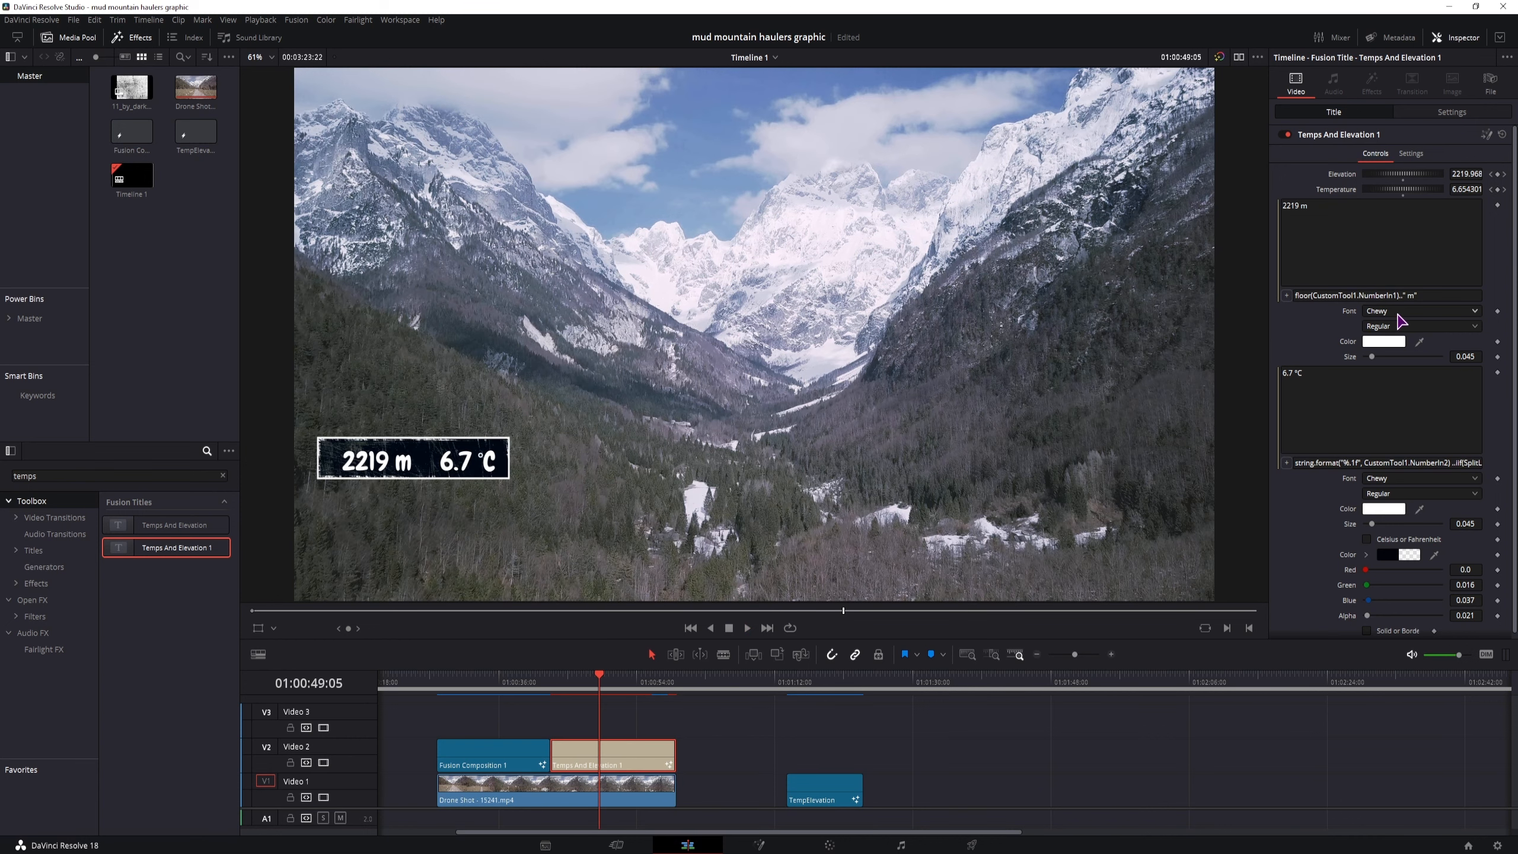
pyautogui.click(1399, 311)
pyautogui.press('Escape')
pyautogui.click(1426, 295)
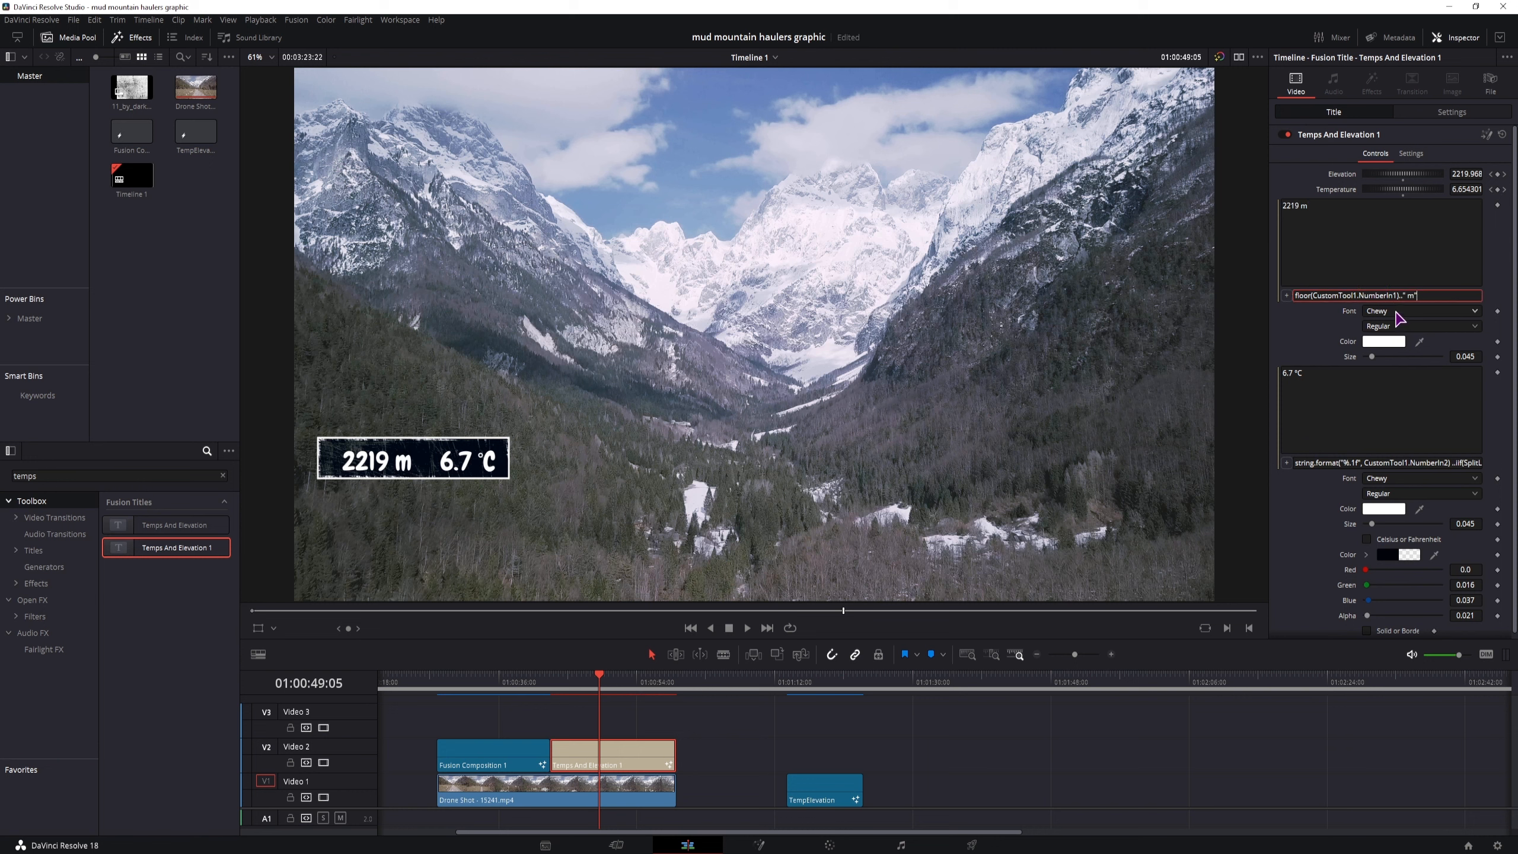
pyautogui.click(1396, 312)
pyautogui.click(1419, 477)
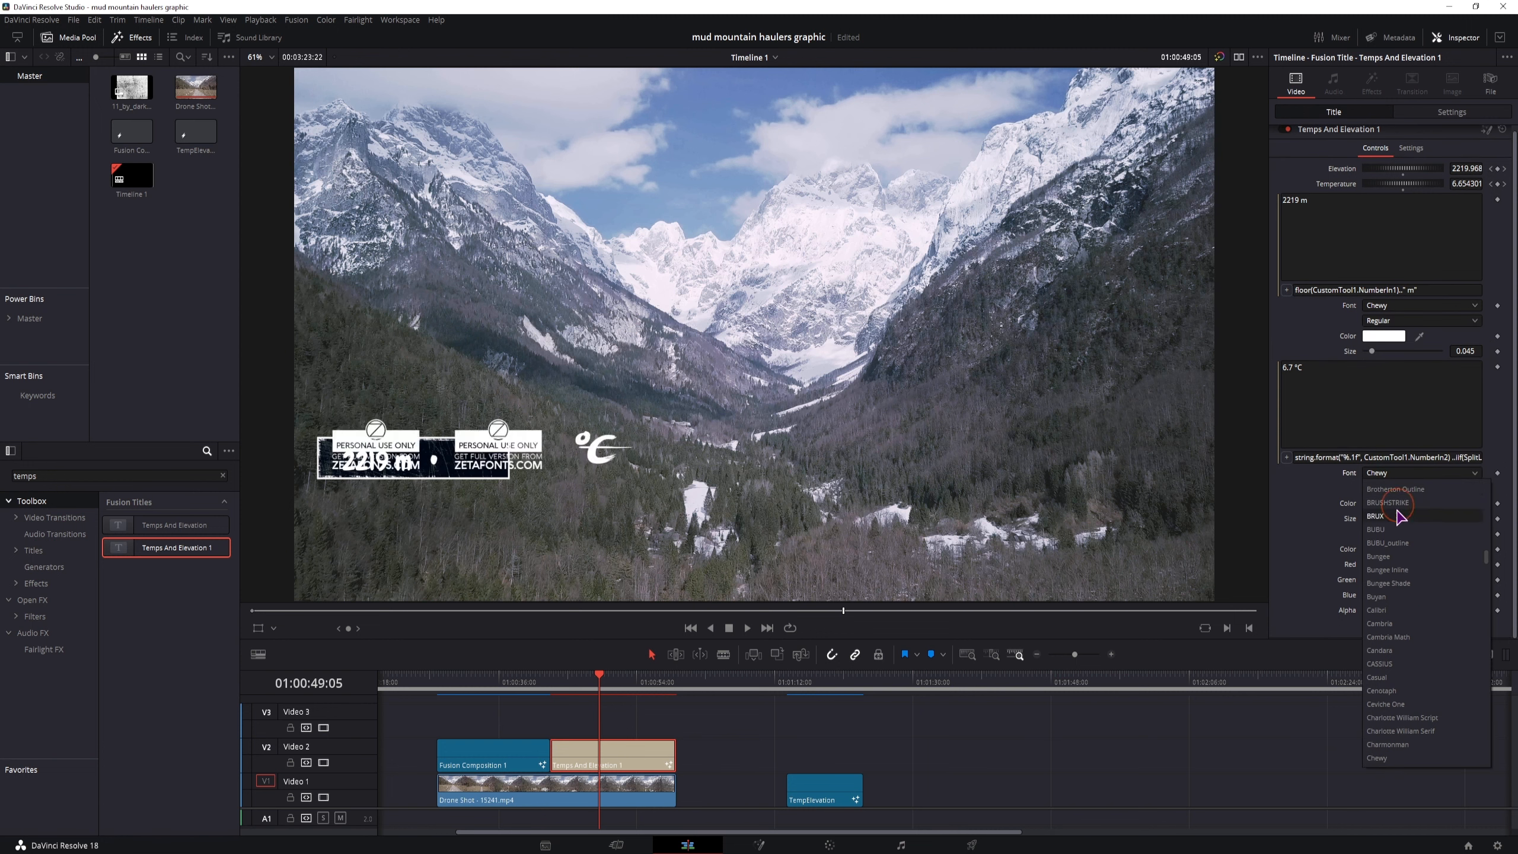
pyautogui.click(1298, 508)
pyautogui.moveTo(1374, 518); pyautogui.dragTo(1377, 518)
pyautogui.doubleClick(1349, 518)
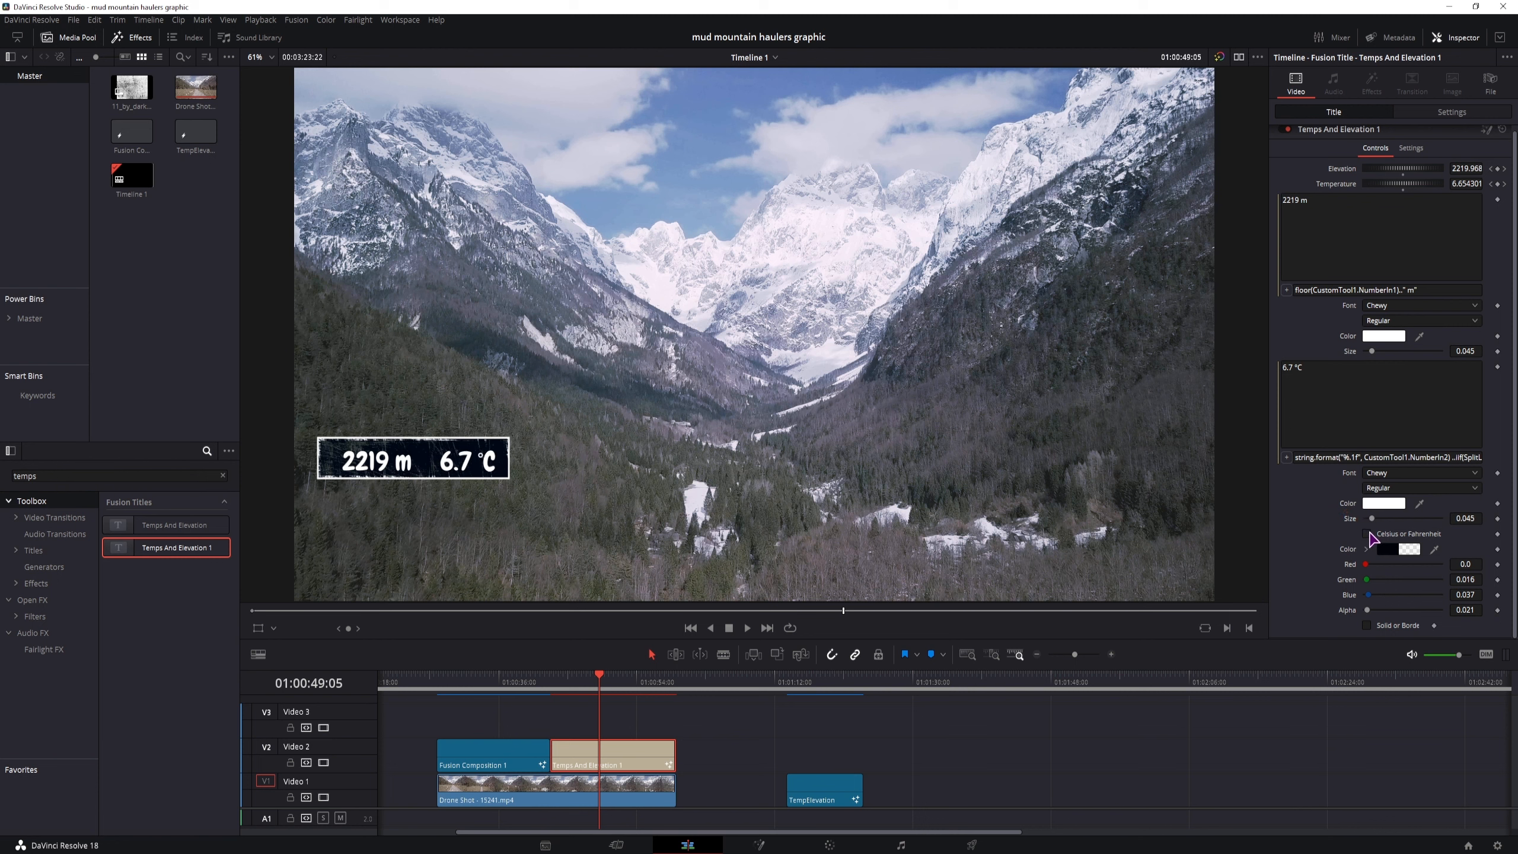
# Test the Celsius or Fahrenheit option, leaving it off, and set the background color's Alpha to 0.0
pyautogui.click(1368, 534)
pyautogui.click(1368, 534)
pyautogui.click(1369, 535)
pyautogui.moveTo(1368, 610); pyautogui.dragTo(1362, 566)
# Test the graphic's Solid or Borde option by switching it on and off, leaving it off
pyautogui.click(1367, 625)
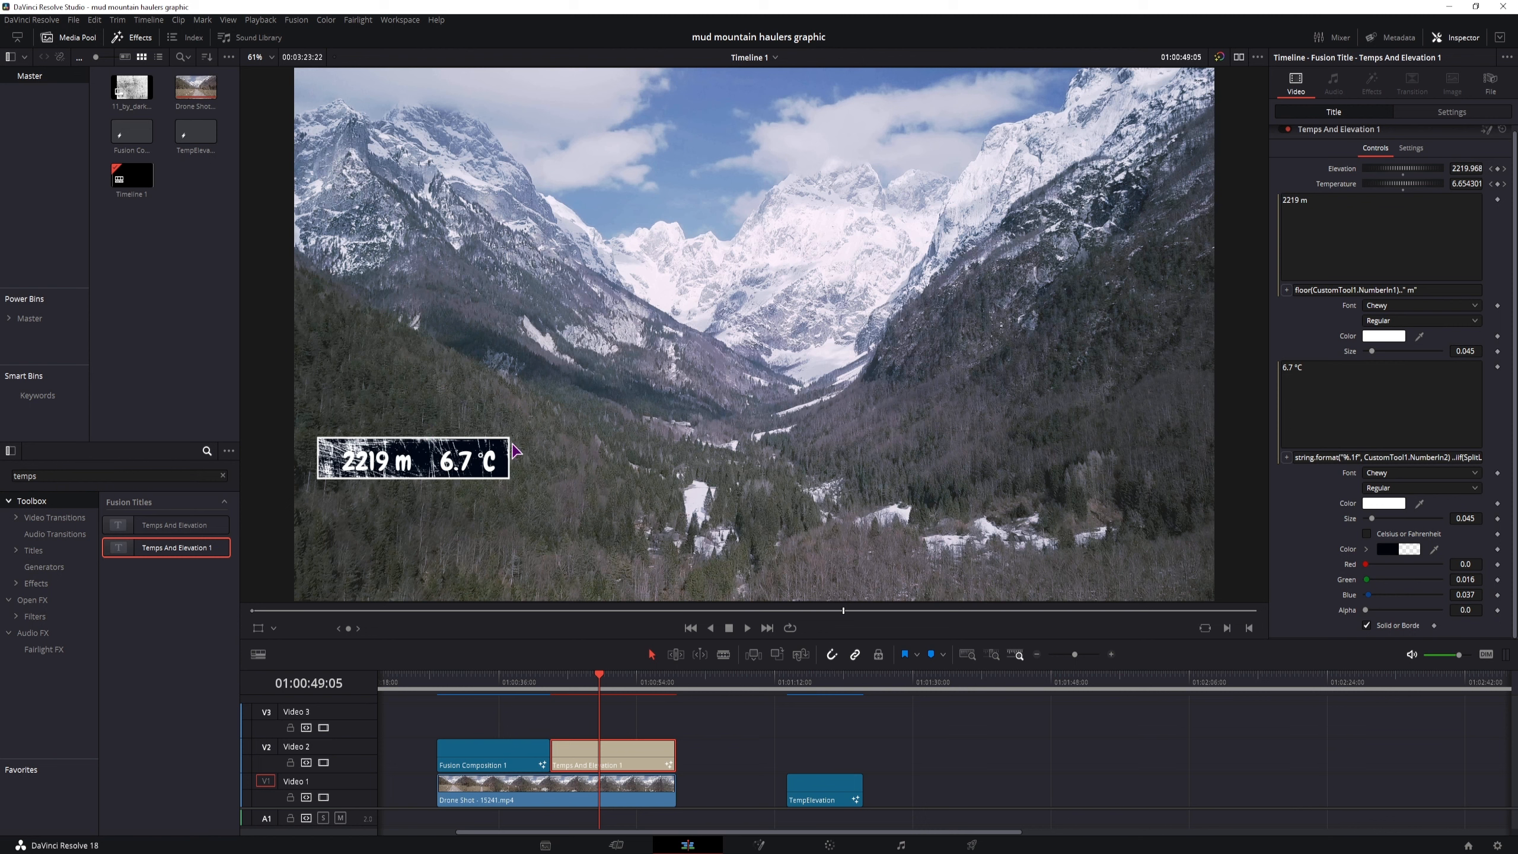
pyautogui.click(1367, 625)
pyautogui.click(1367, 626)
pyautogui.click(1368, 626)
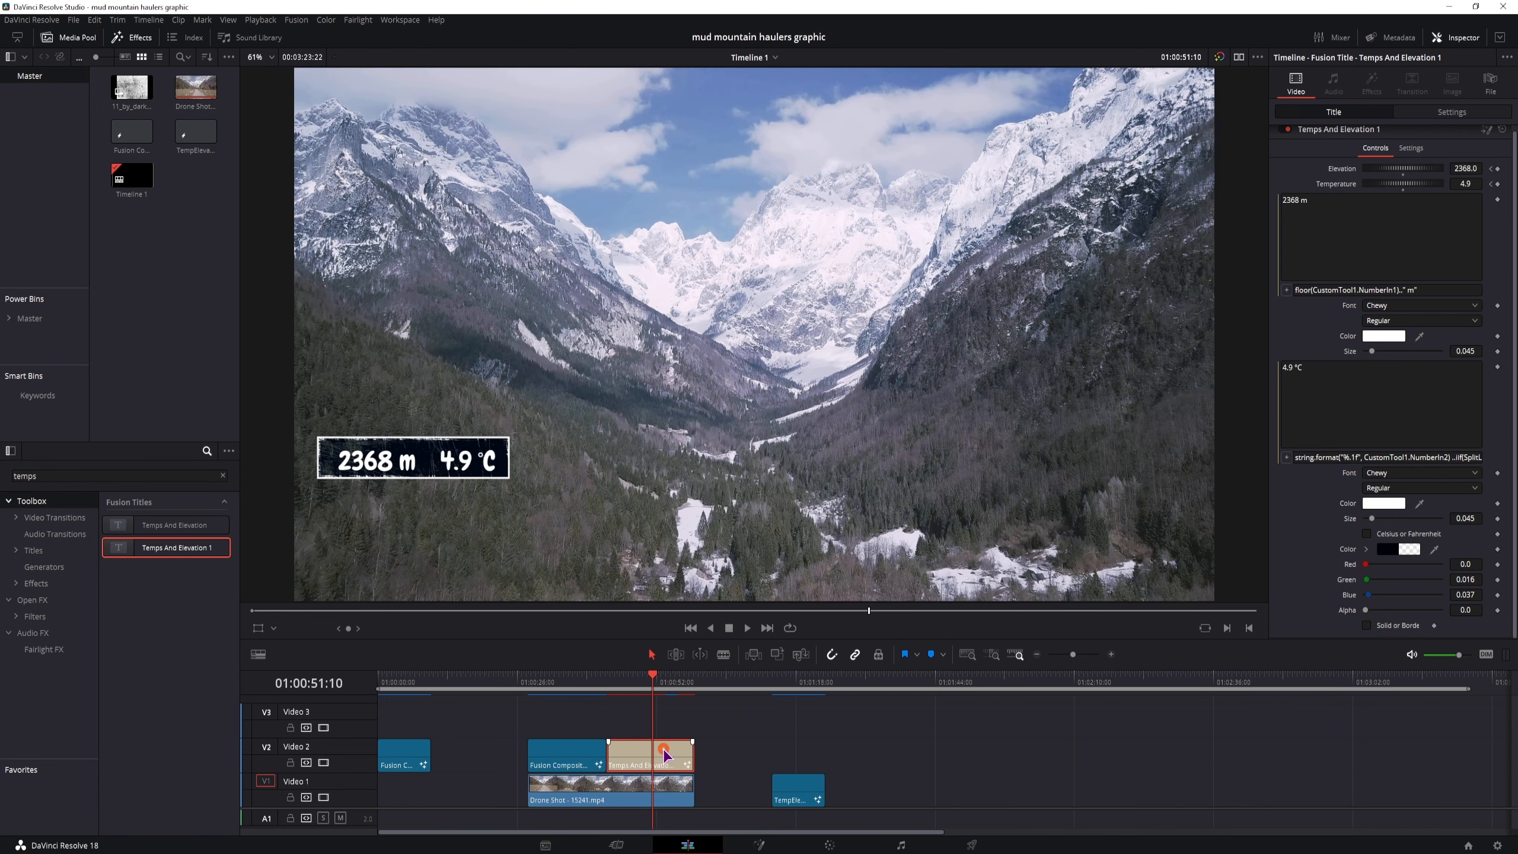
# At the title clip's first Elevation keyframe, set the elevation to 1250
pyautogui.click(665, 754)
pyautogui.click(1490, 169)
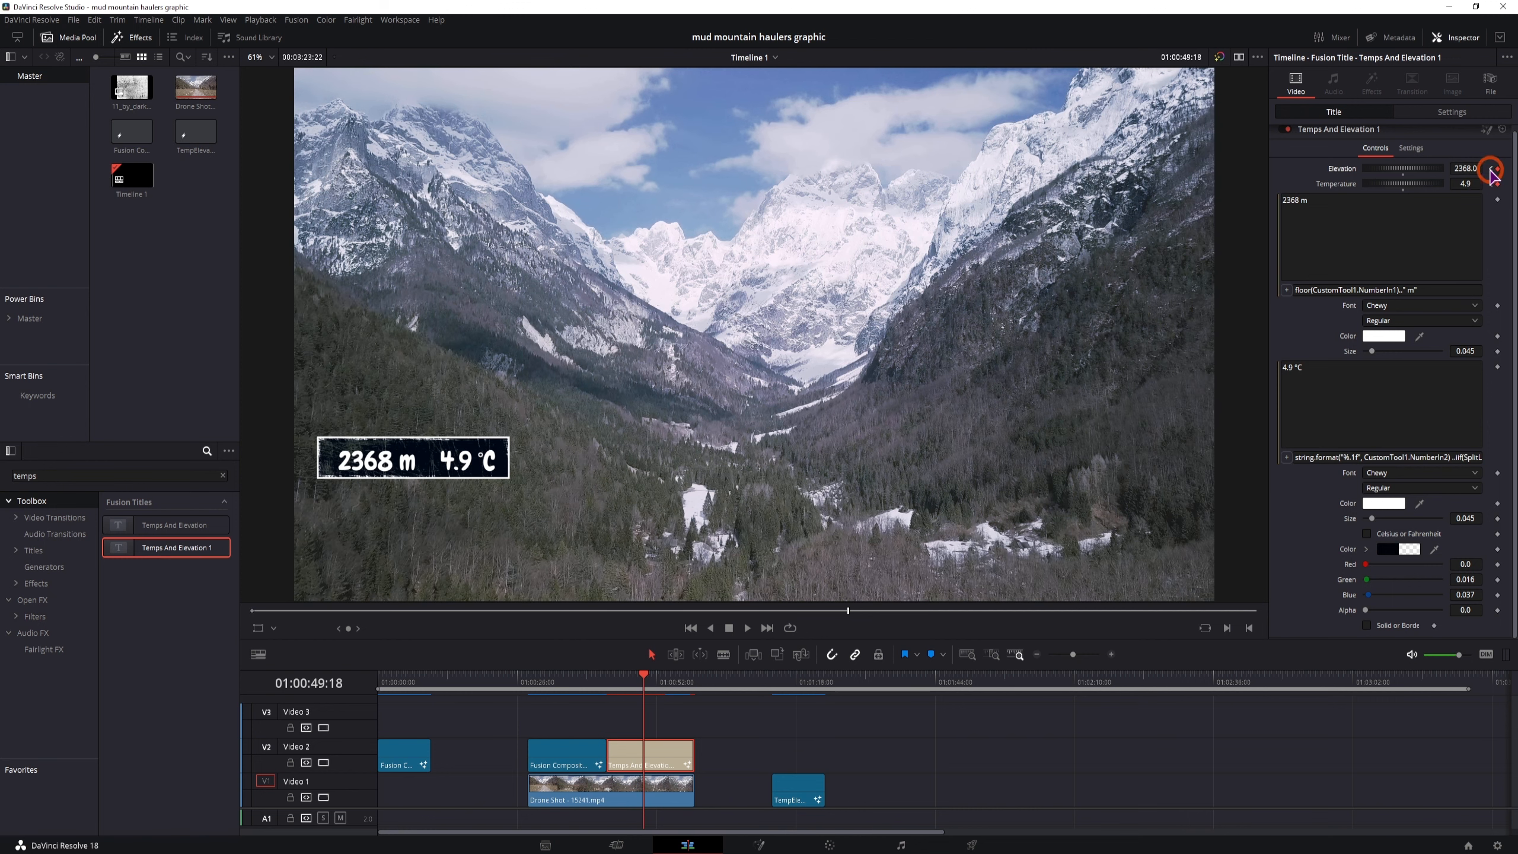
pyautogui.click(1490, 170)
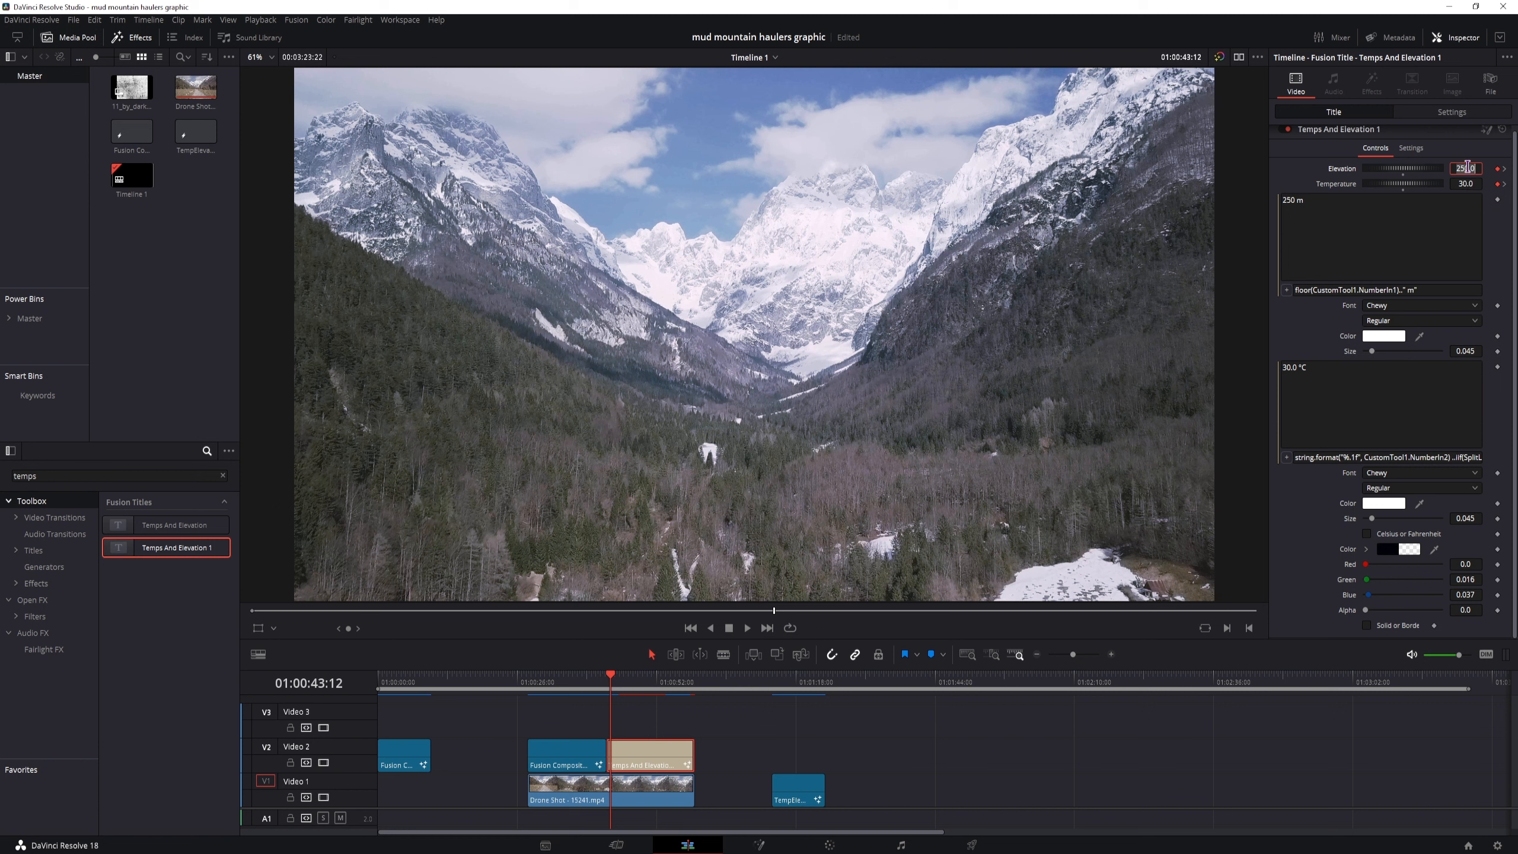
pyautogui.click(1329, 169)
pyautogui.press('BackSpace')
pyautogui.write('1')
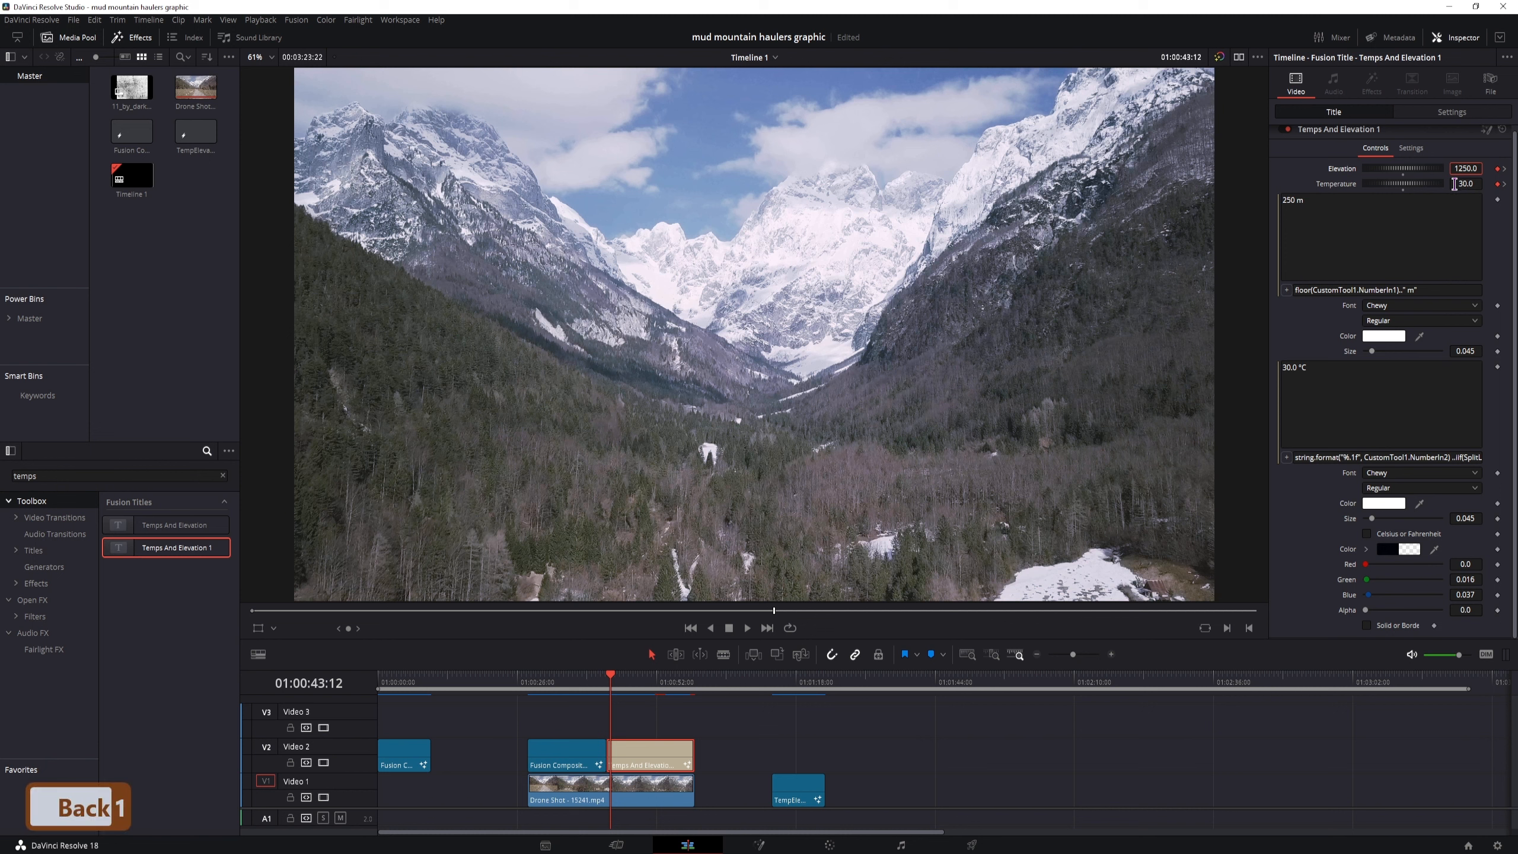
# Set the Temperature at the title's first keyframe to 10
pyautogui.click(1461, 184)
pyautogui.press('BackSpace')
pyautogui.write('5')
pyautogui.press('Delete')
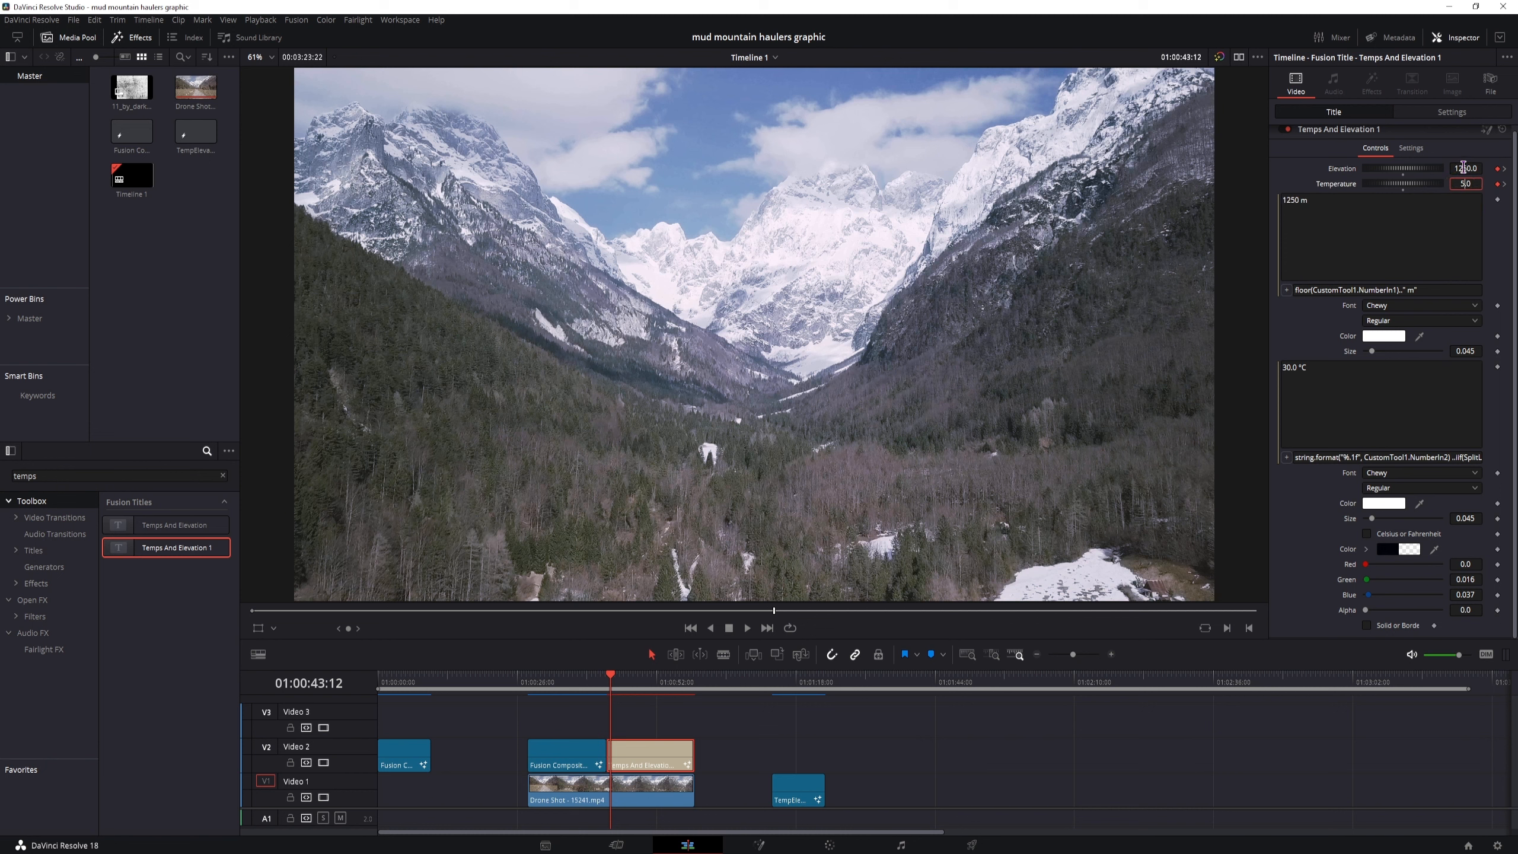
pyautogui.press('BackSpace')
pyautogui.write('10')
pyautogui.press('Return')
# At the title's last keyframe, set Elevation to 4569 and Temperature to -4.9
pyautogui.click(1504, 185)
pyautogui.click(1464, 166)
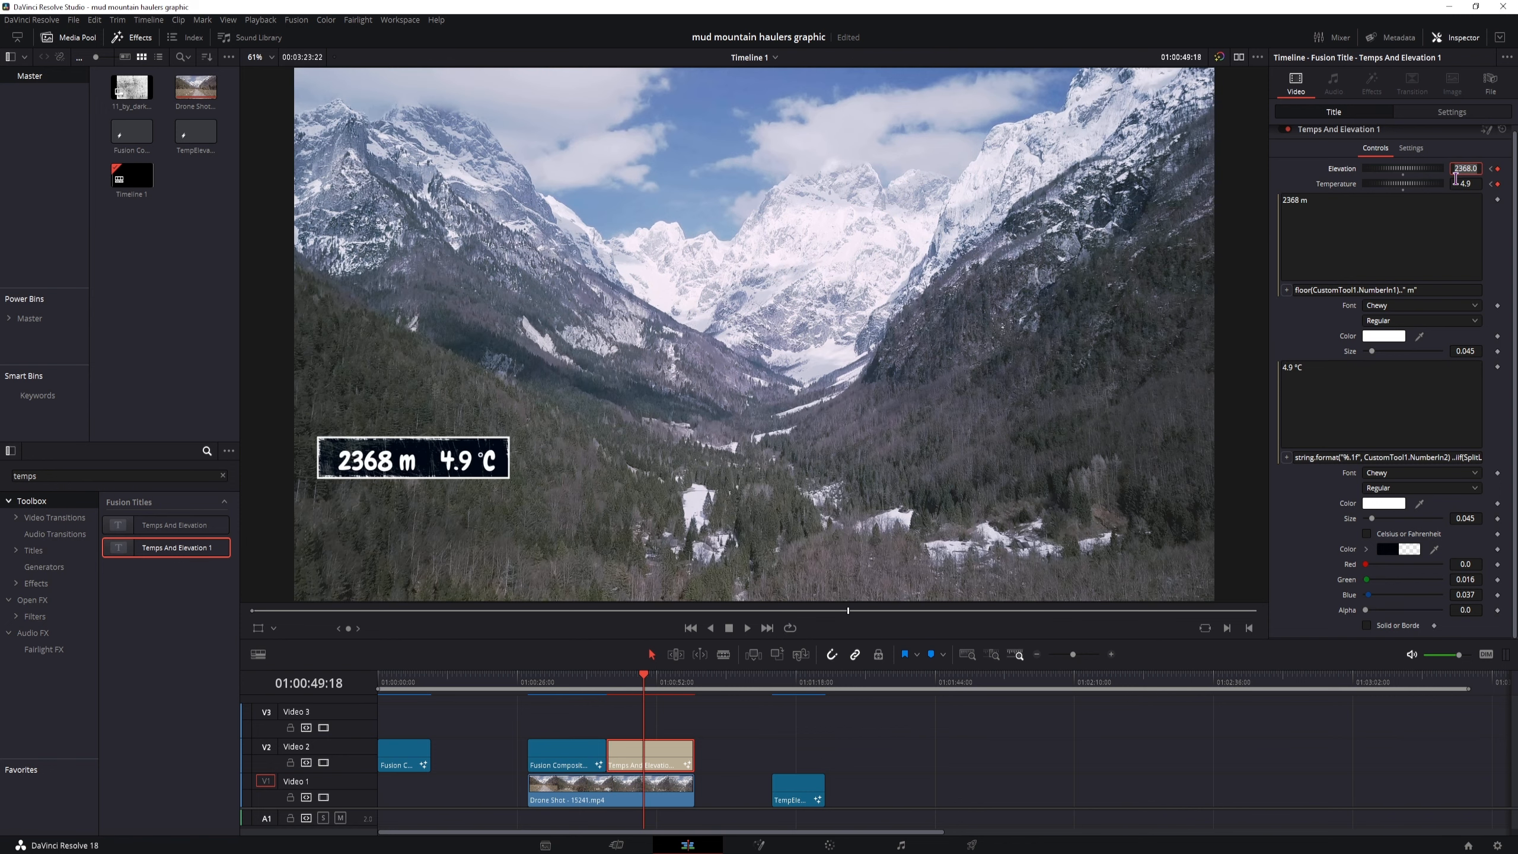
pyautogui.write('4569')
pyautogui.press('Return')
pyautogui.click(1461, 186)
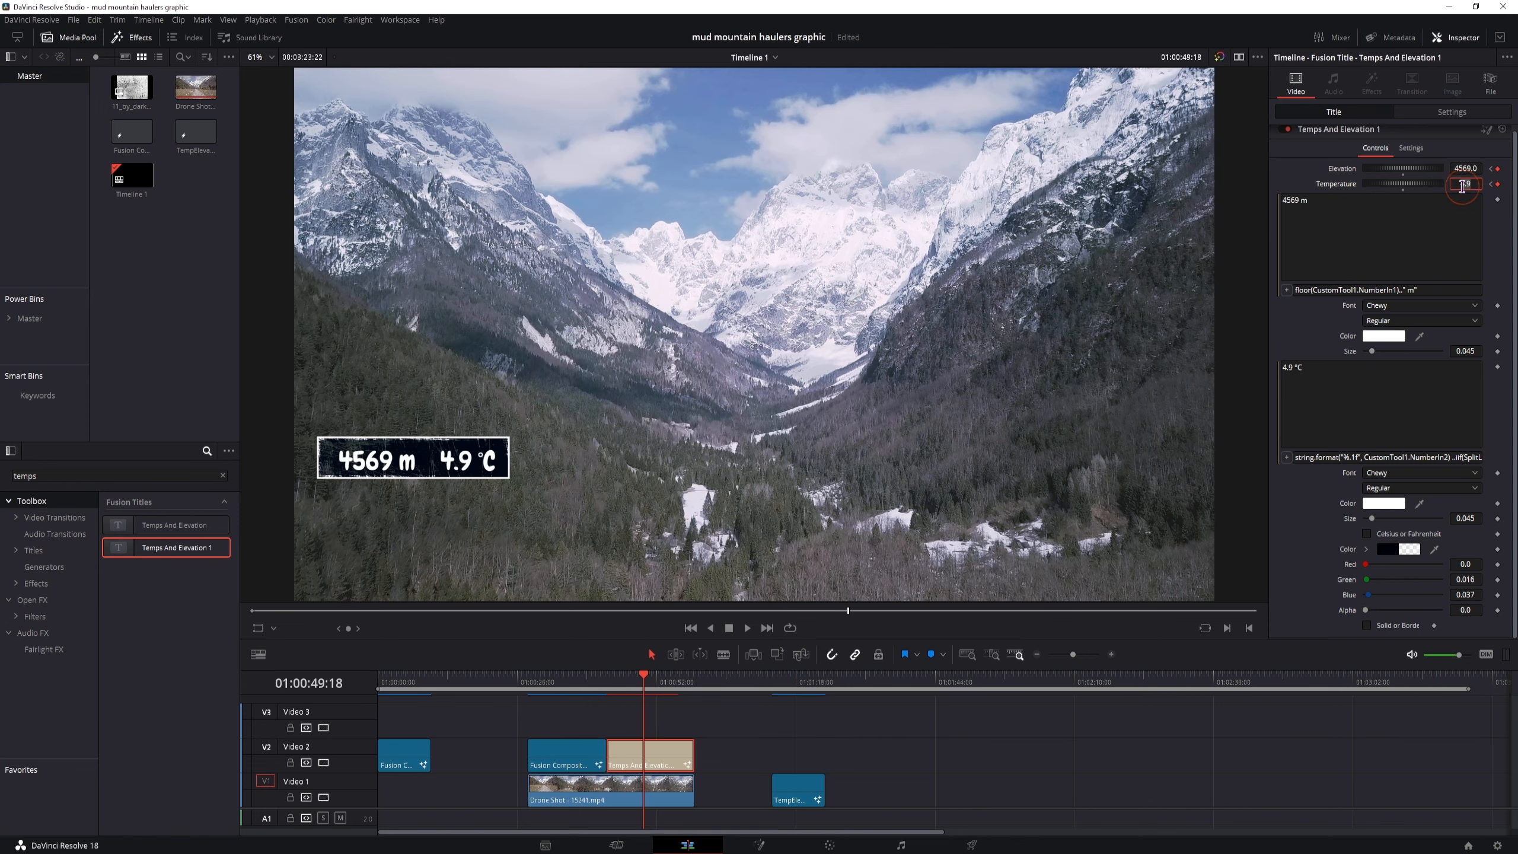
pyautogui.write('-')
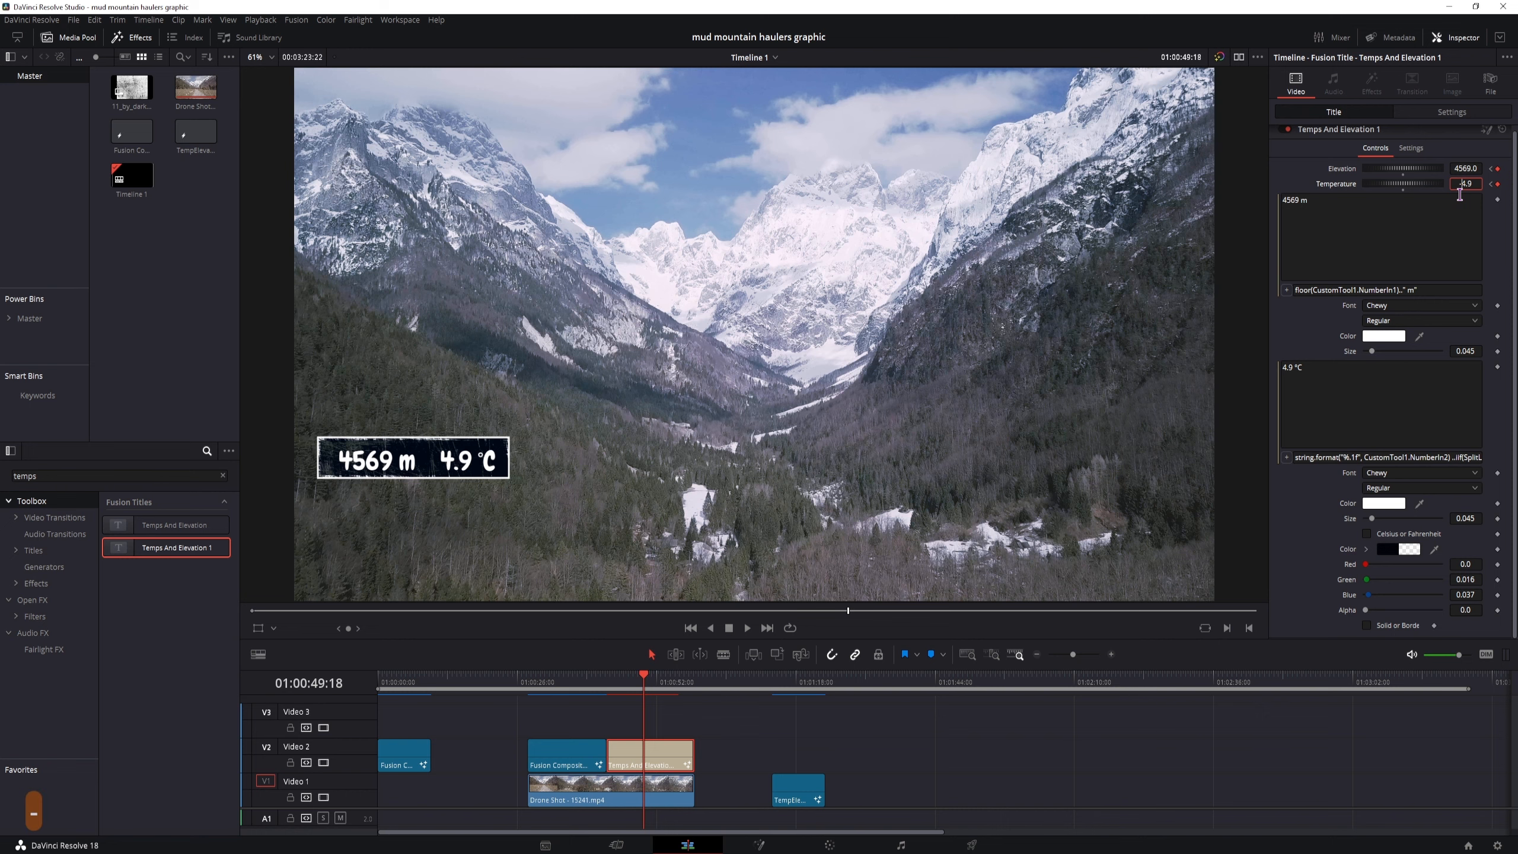